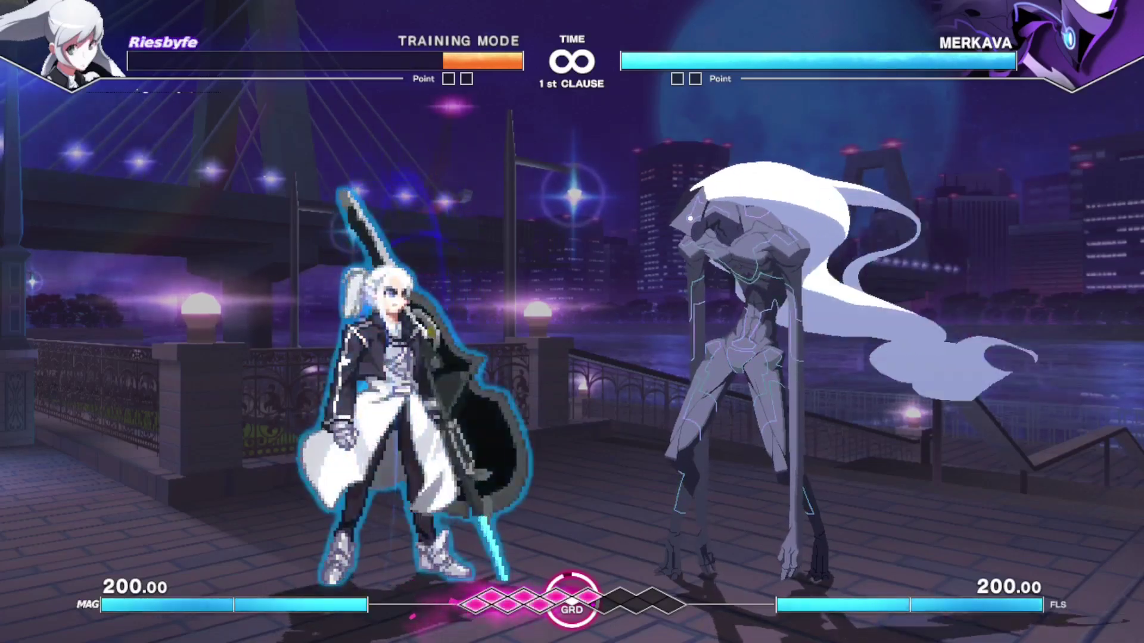
Jump in on Merkava and follow up with crouching 2B and 2C attacks
key("Right")
key("Up")
key("c")
key("Down")
key("b")
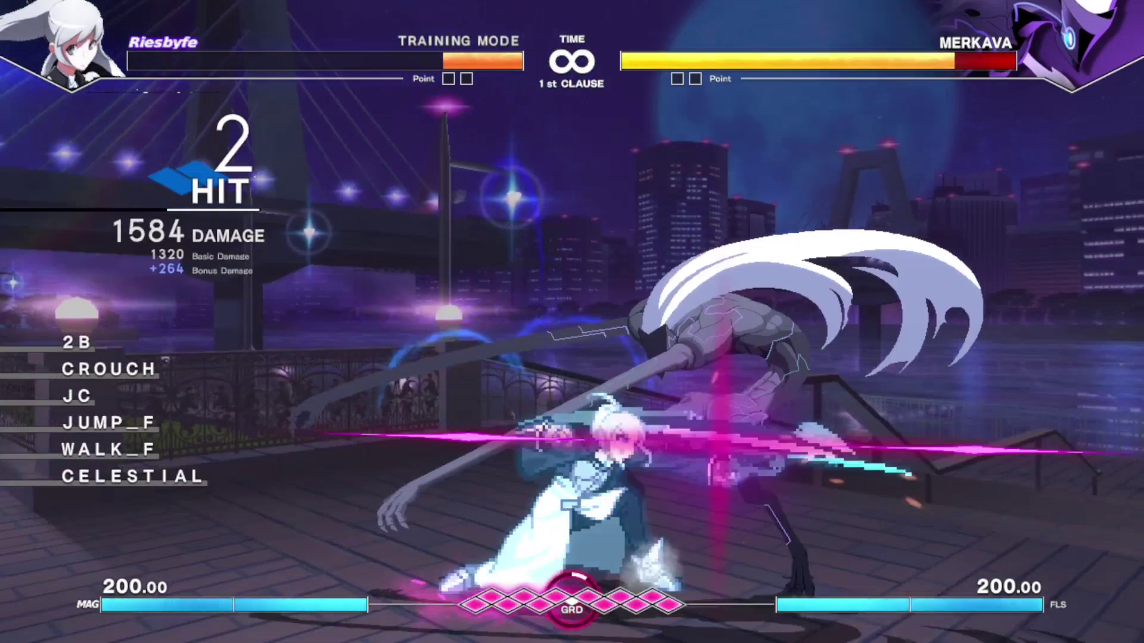
key("c")
key("Down")
Chain shift into air attacks to extend the combo to ten hits
key("c")
key("a+b+c")
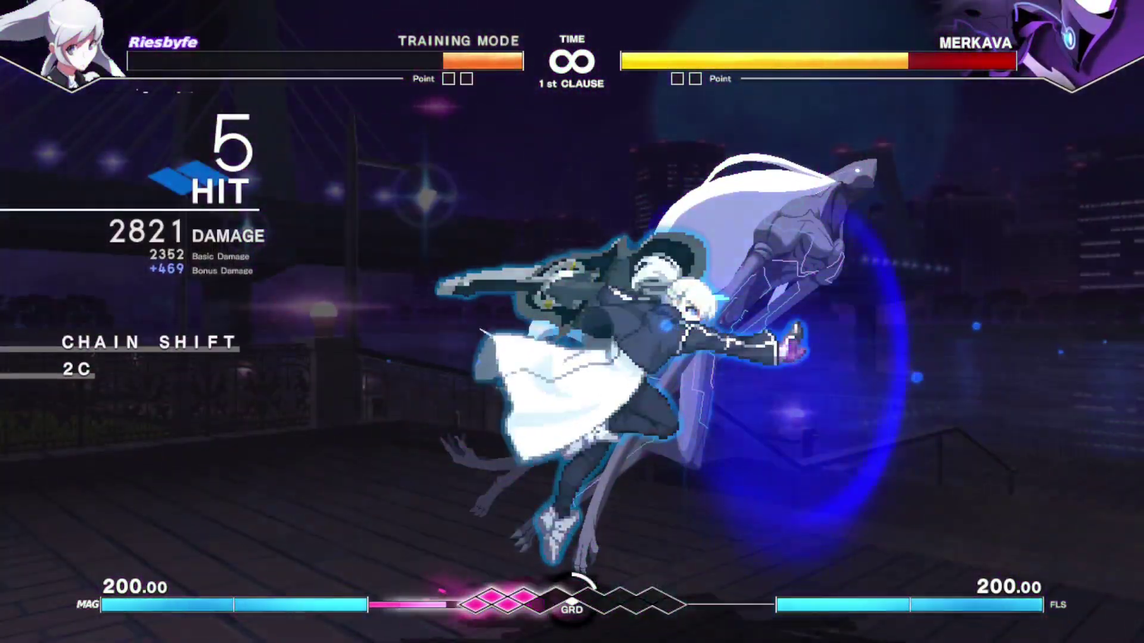
key("Up")
key("a")
key("b")
key("c")
key("Down+Right+b")
key("Up+Right")
key("c")
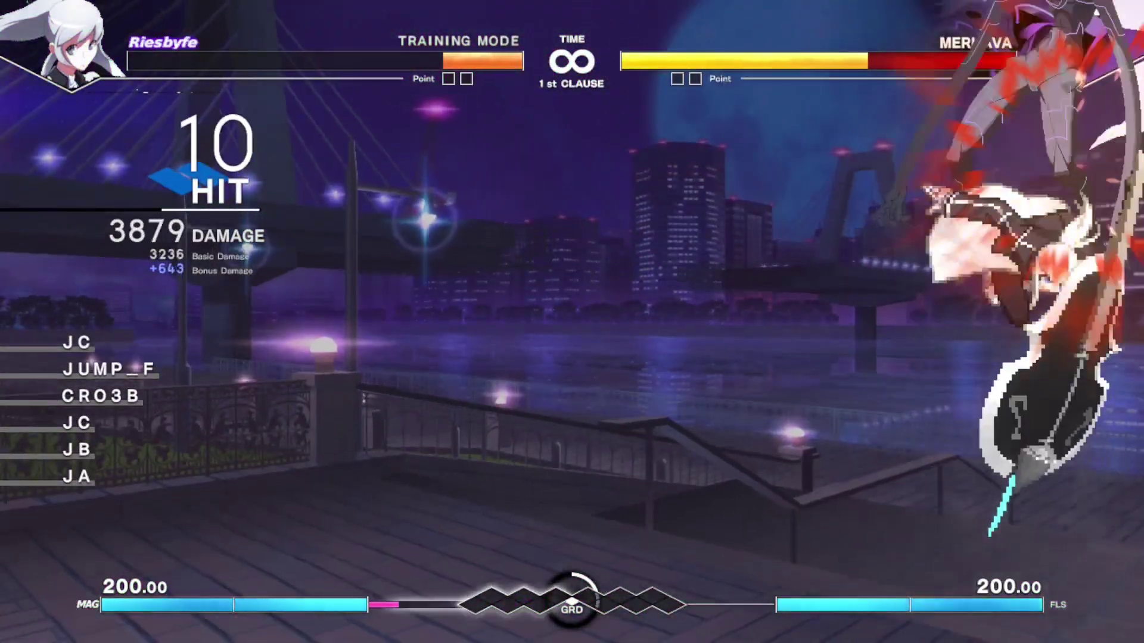
Reset training positions, jump over Merkava and throw her
key("Left")
key("Right")
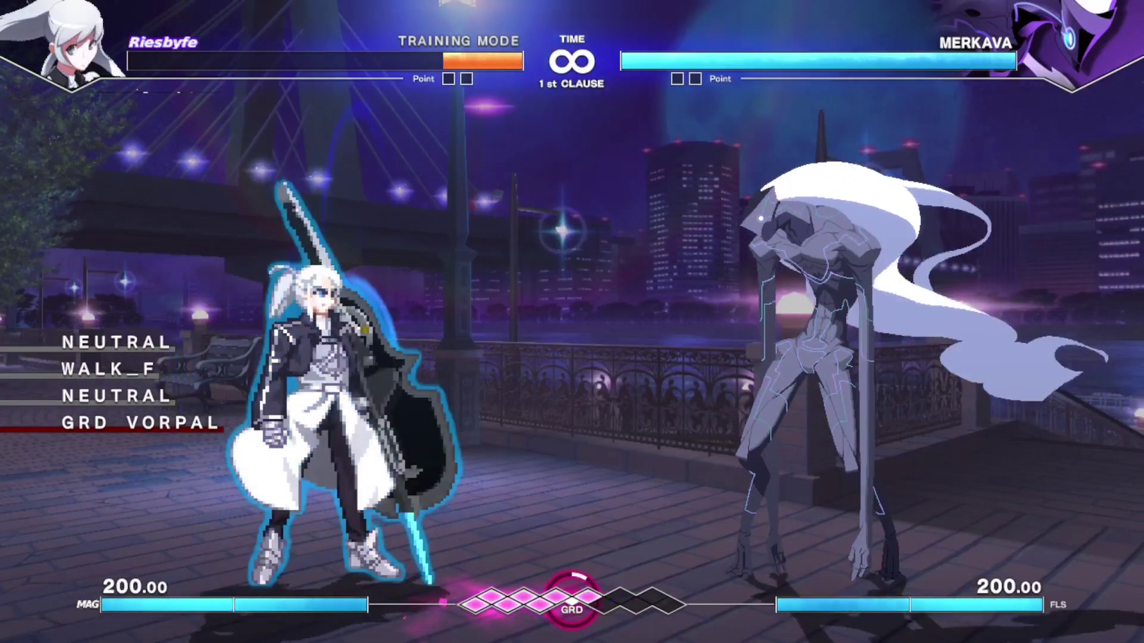
key("Right")
key("Right")
key("Up+Right")
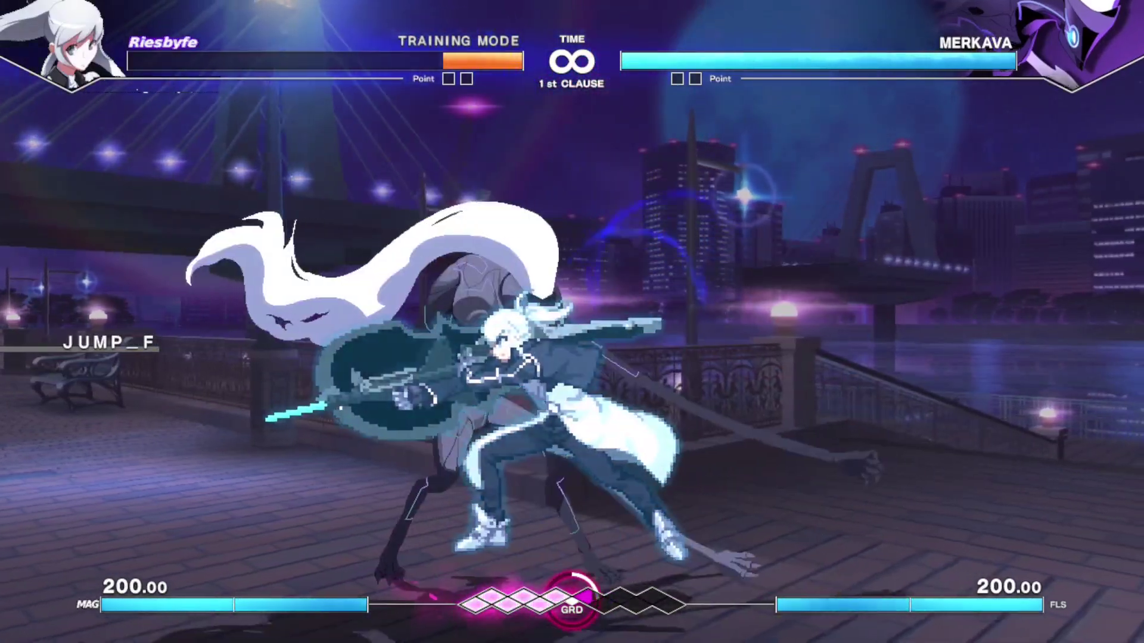
key("a+d")
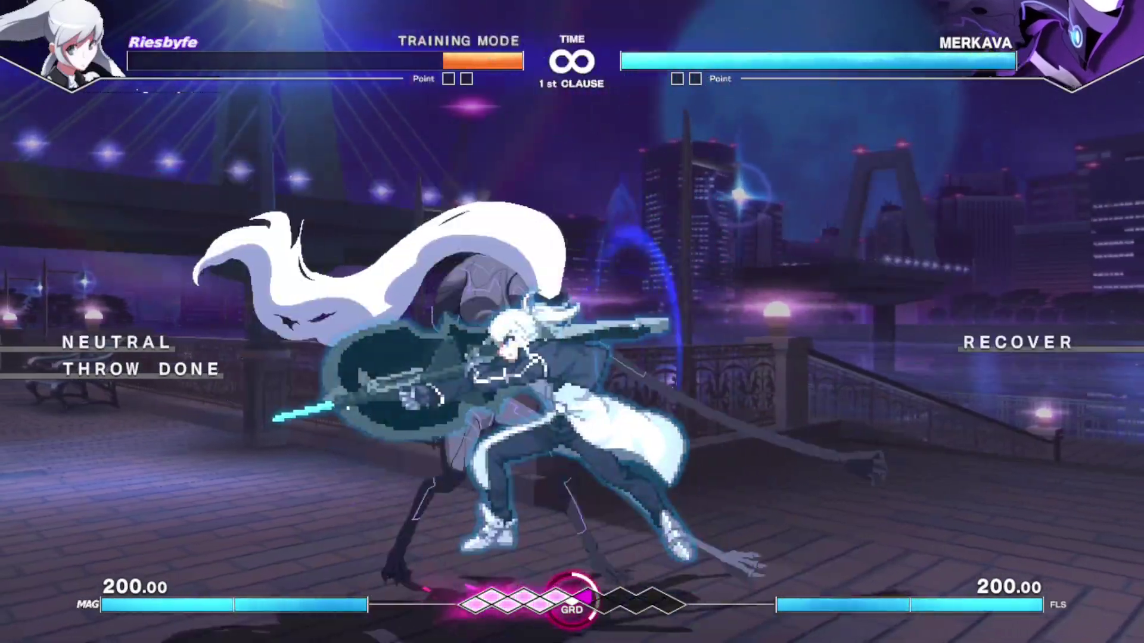
key("a+d")
key("Left")
key("Right")
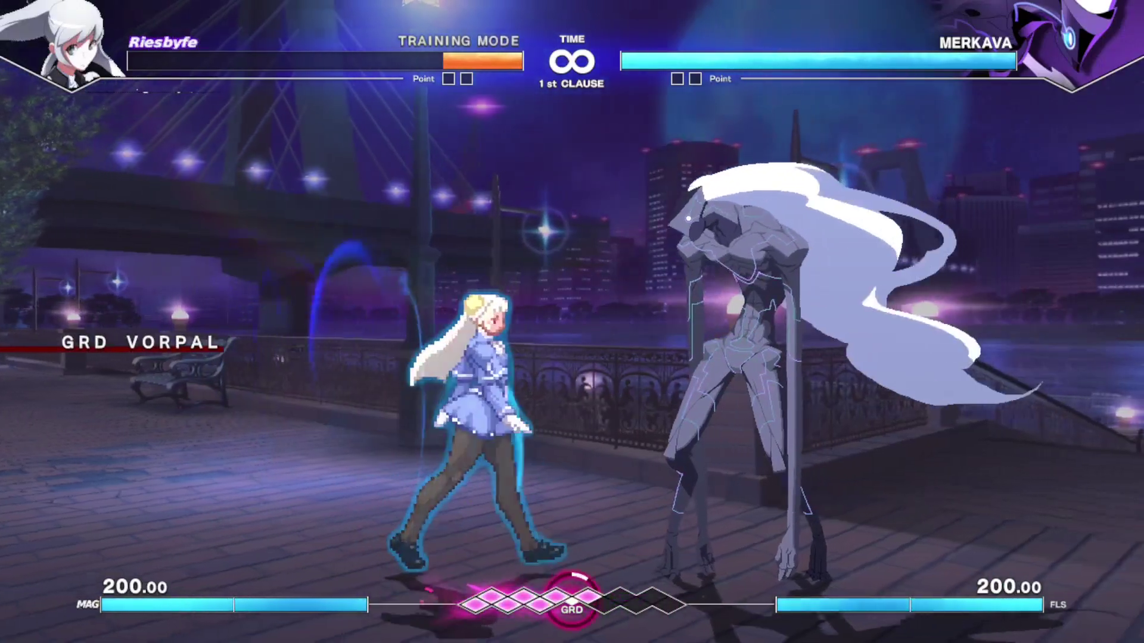
Land a six-hit combo on Merkava
key("u")
key("i")
key("o")
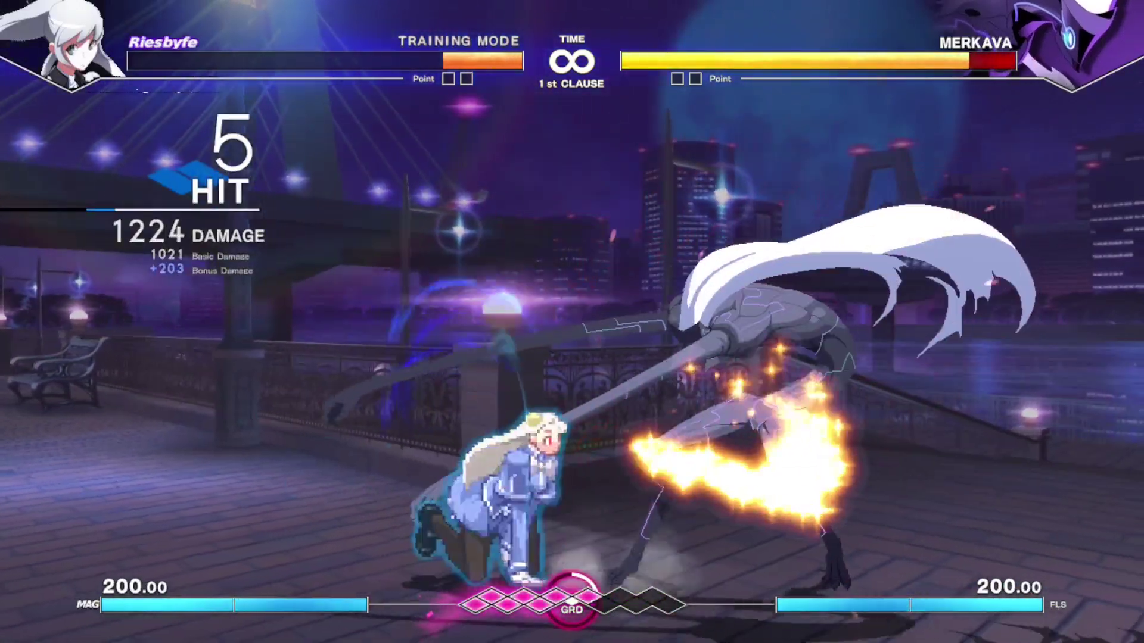
key("i")
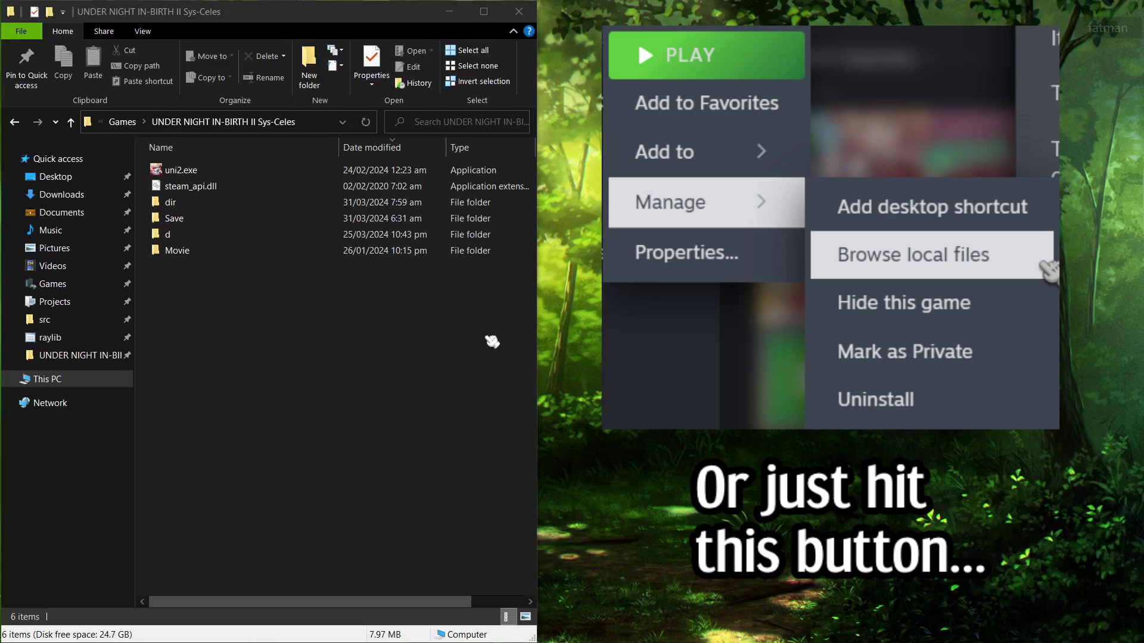
Focus the game folder window, then open and dismiss the pinned folder's context menu
left_click(485, 343)
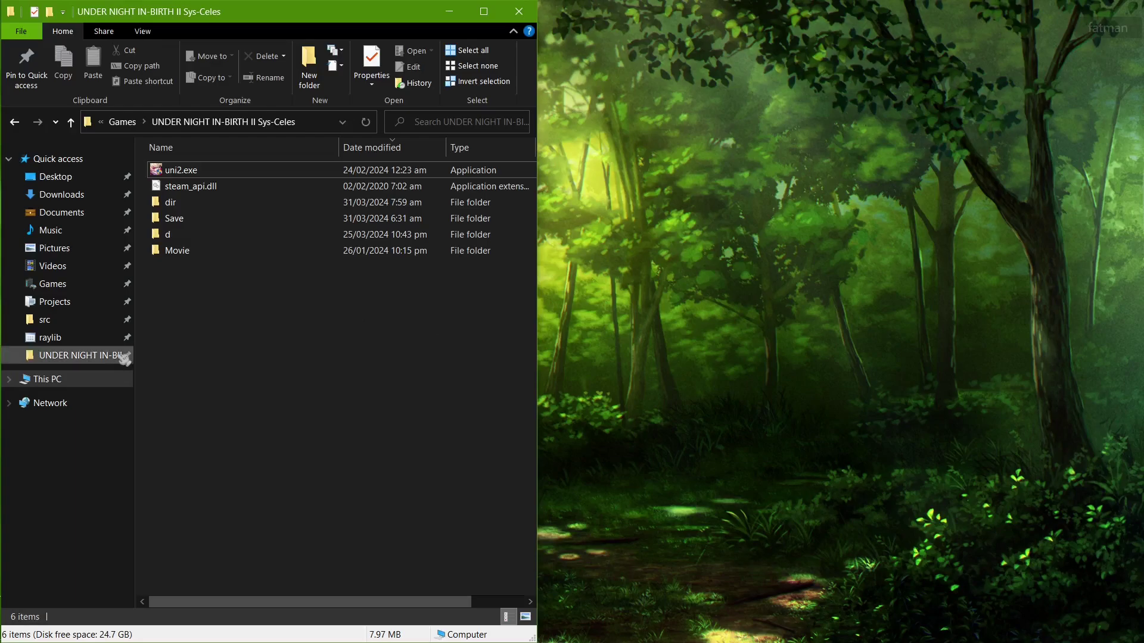
right_click(125, 359)
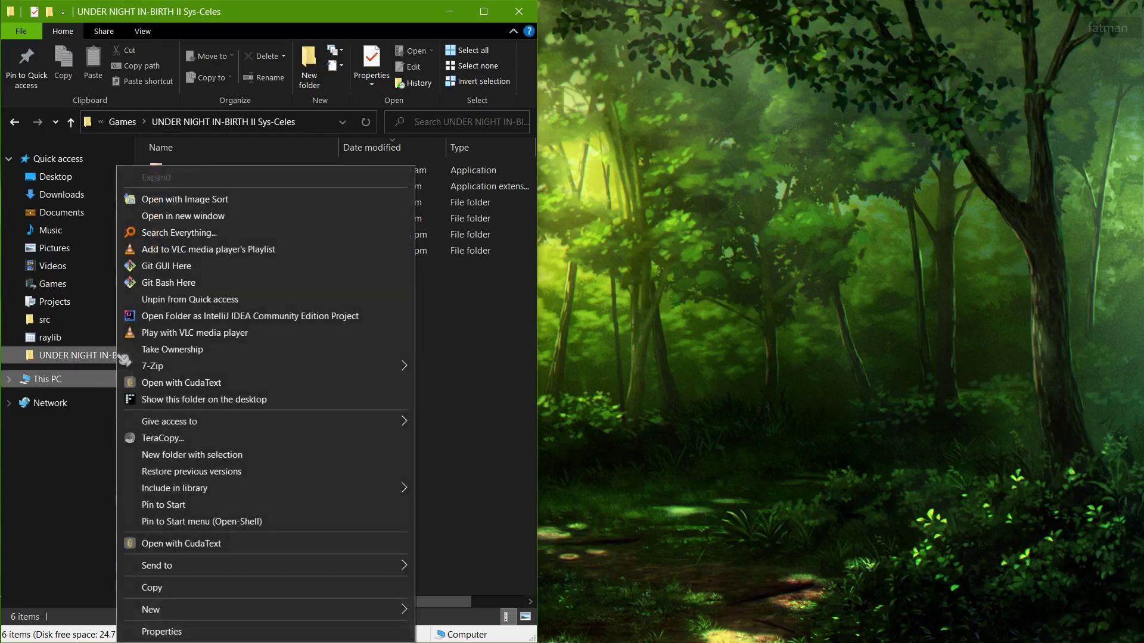
left_click(436, 428)
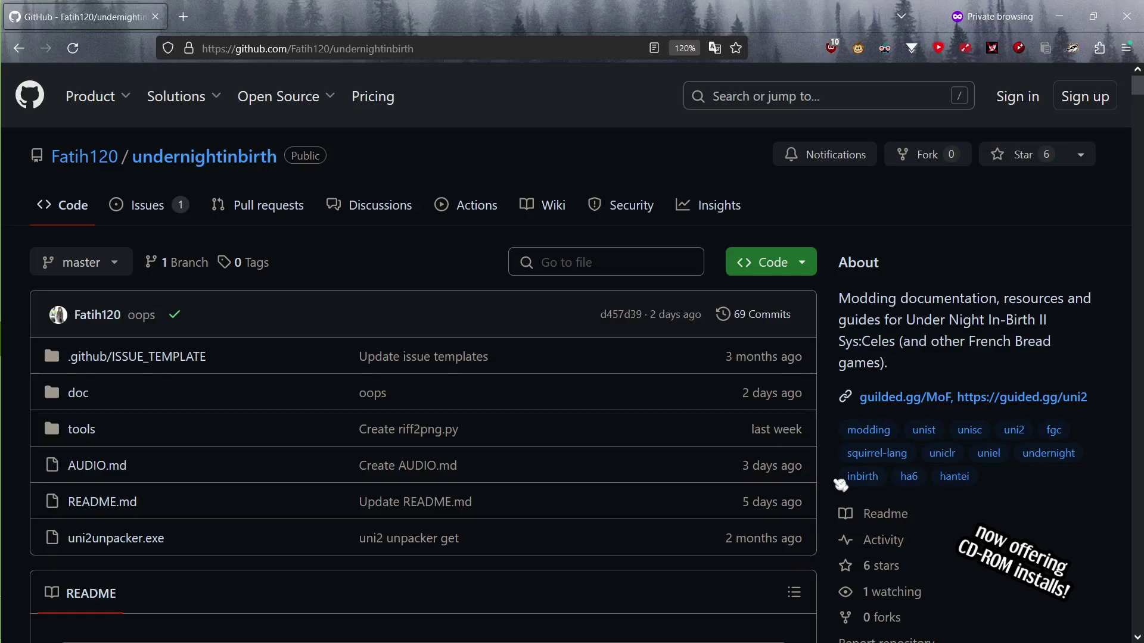
Browse the undernightinbirth GitHub repository and download it as a ZIP
scroll(840, 485, "down", 2)
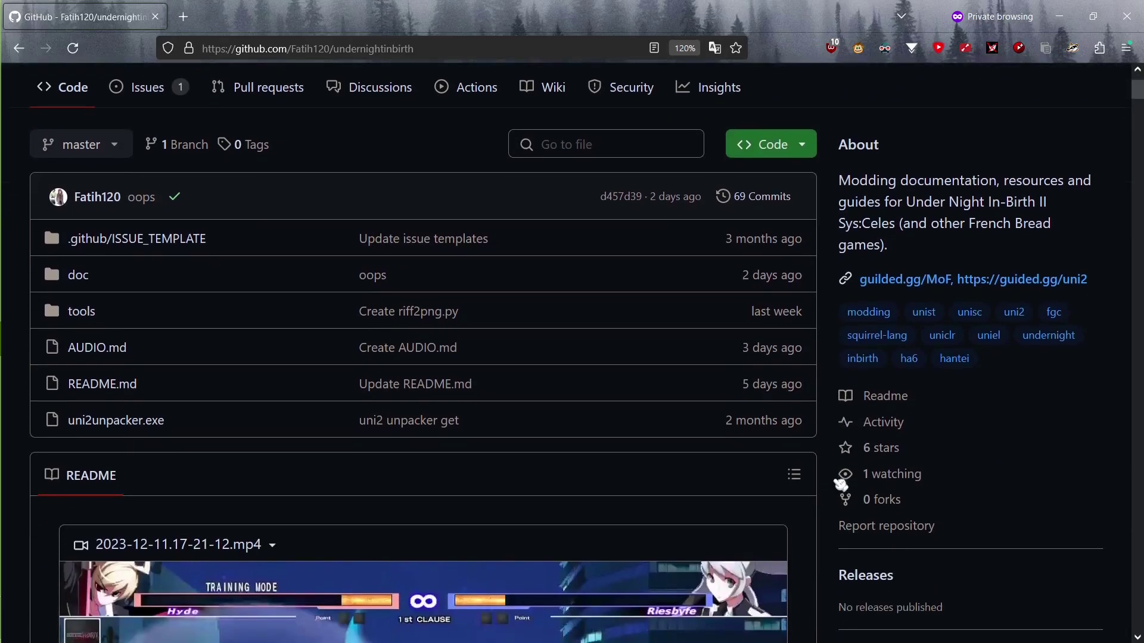
scroll(840, 486, "down", 20)
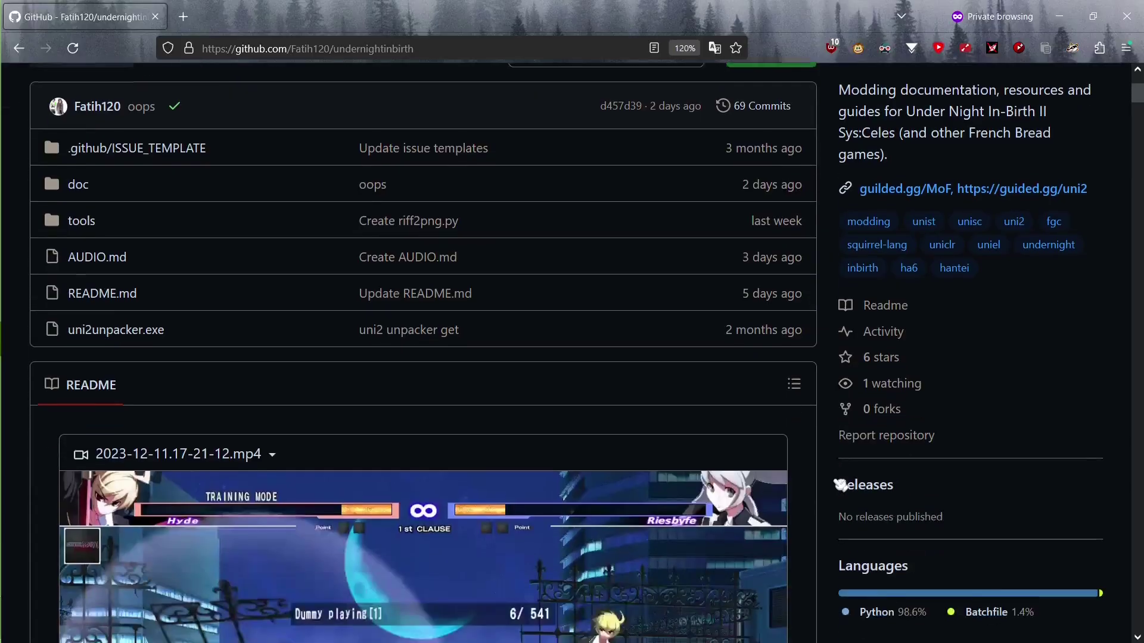
scroll(839, 485, "down", 20)
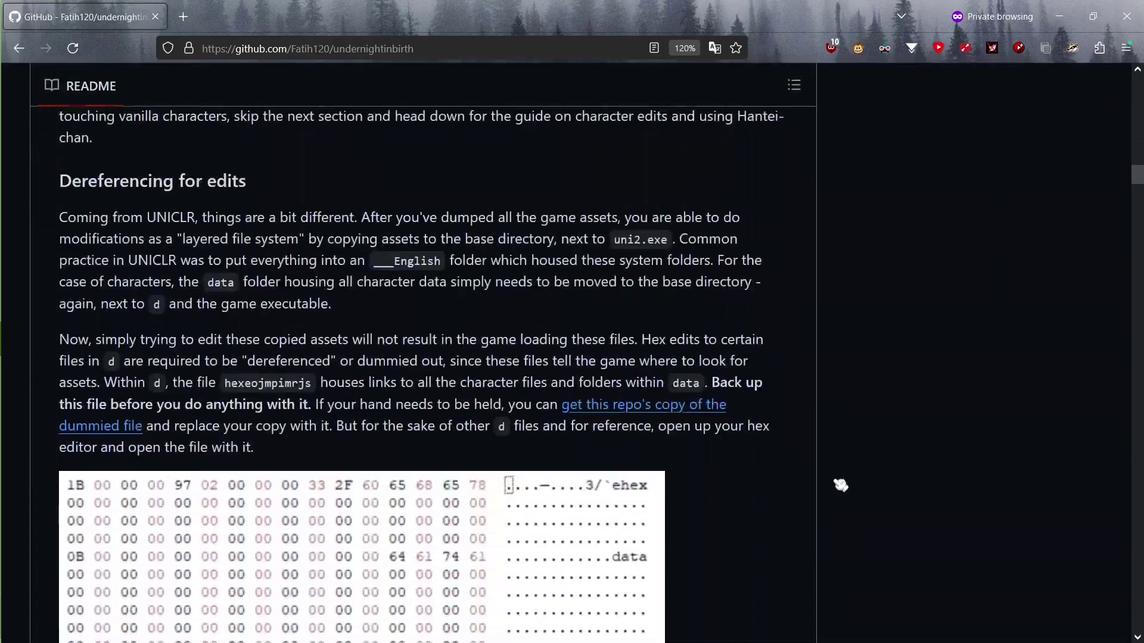
scroll(840, 486, "up", 20)
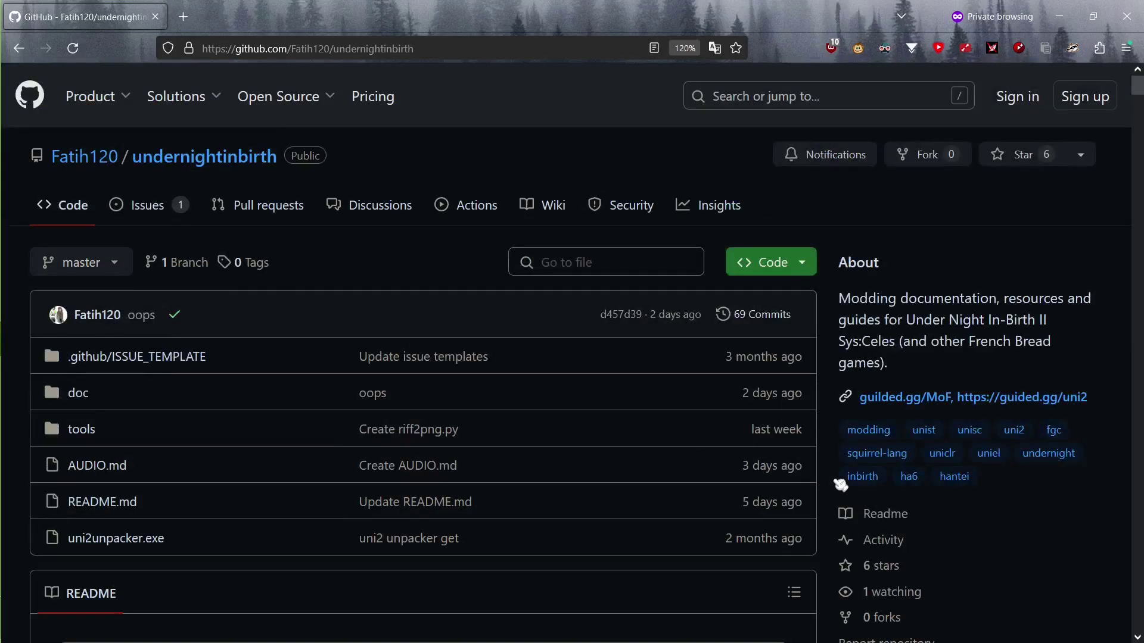
scroll(840, 485, "up", 3, "ctrl")
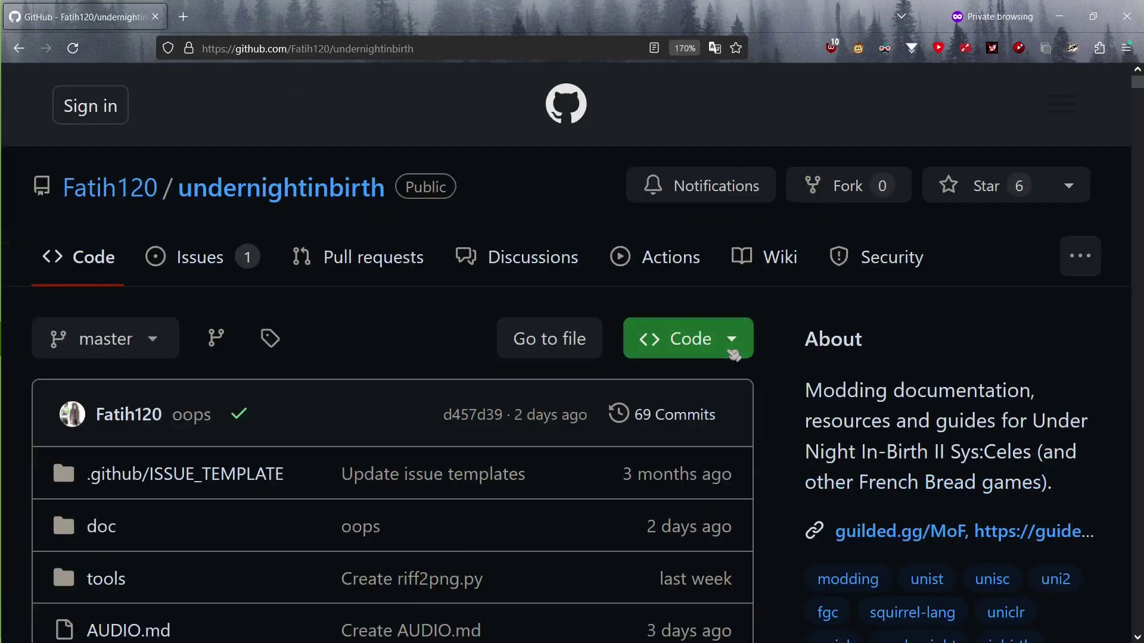
scroll(734, 356, "down", 2, "ctrl")
left_click(765, 261)
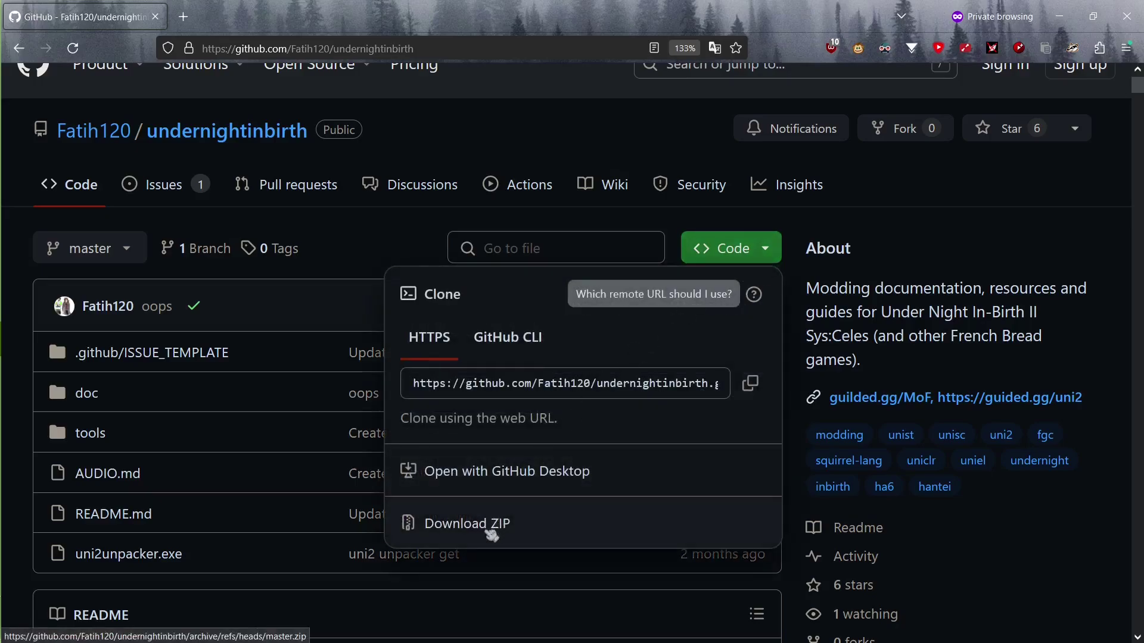
left_click(491, 535)
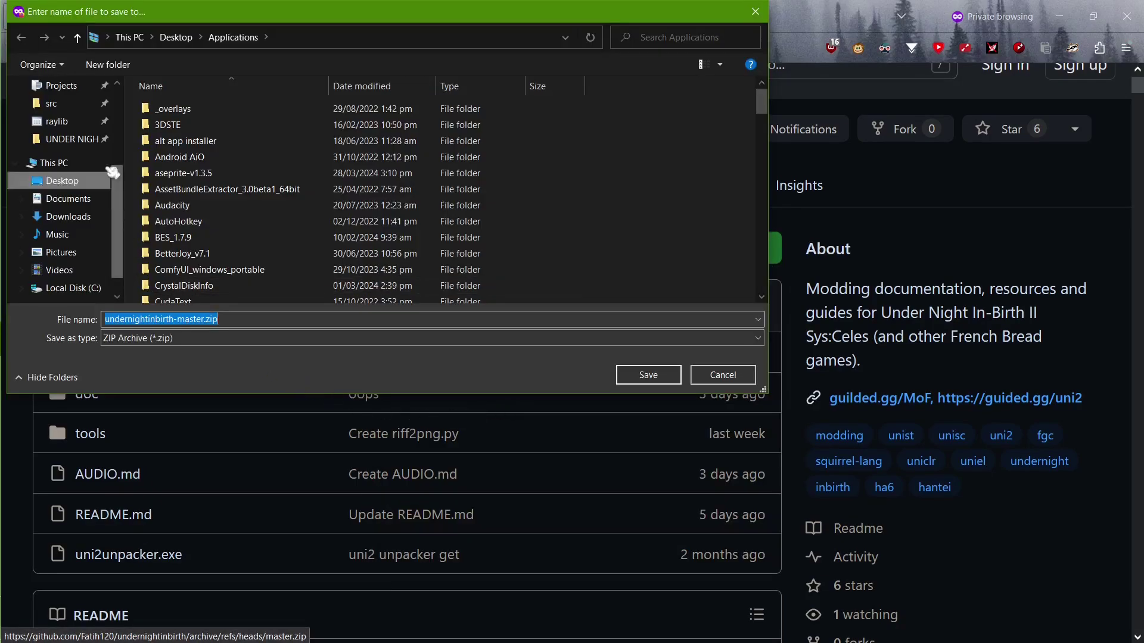
Save undernightinbirth-master.zip into the UNDER NIGHT IN-BIRTH II Sys-Celes game folder
key("alt+Tab")
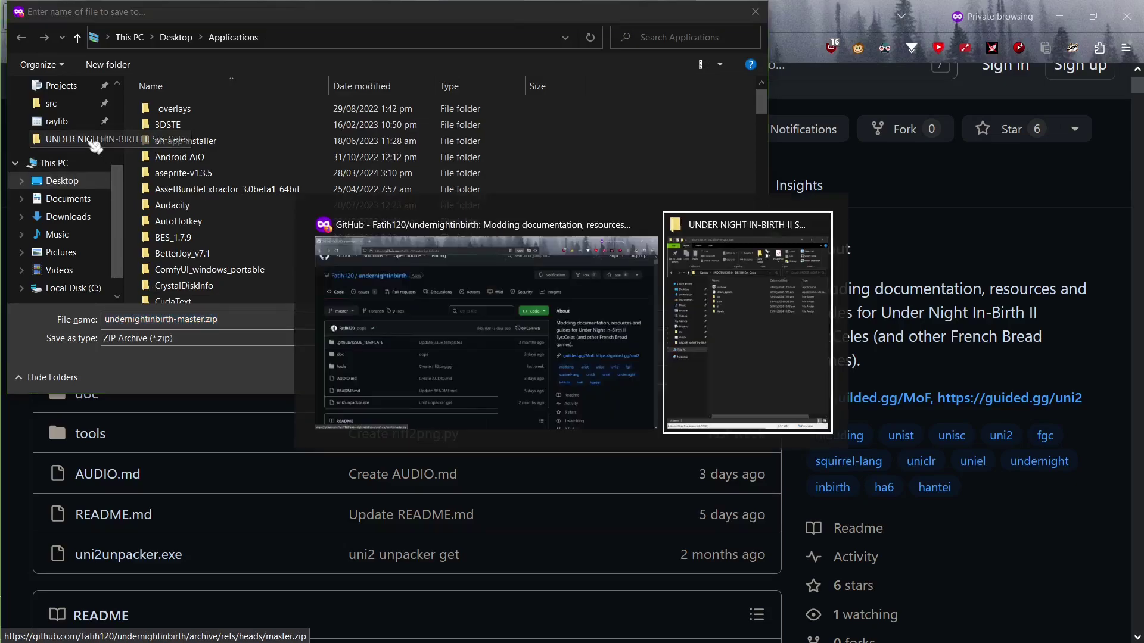
left_click(582, 17)
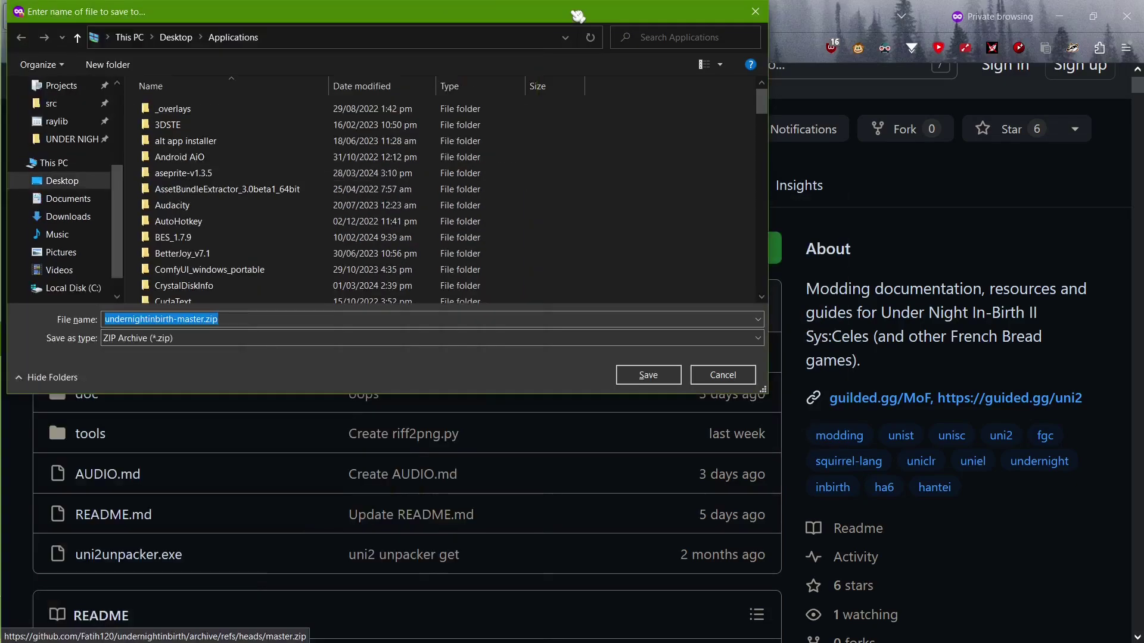
left_click(484, 38)
key("alt+Tab")
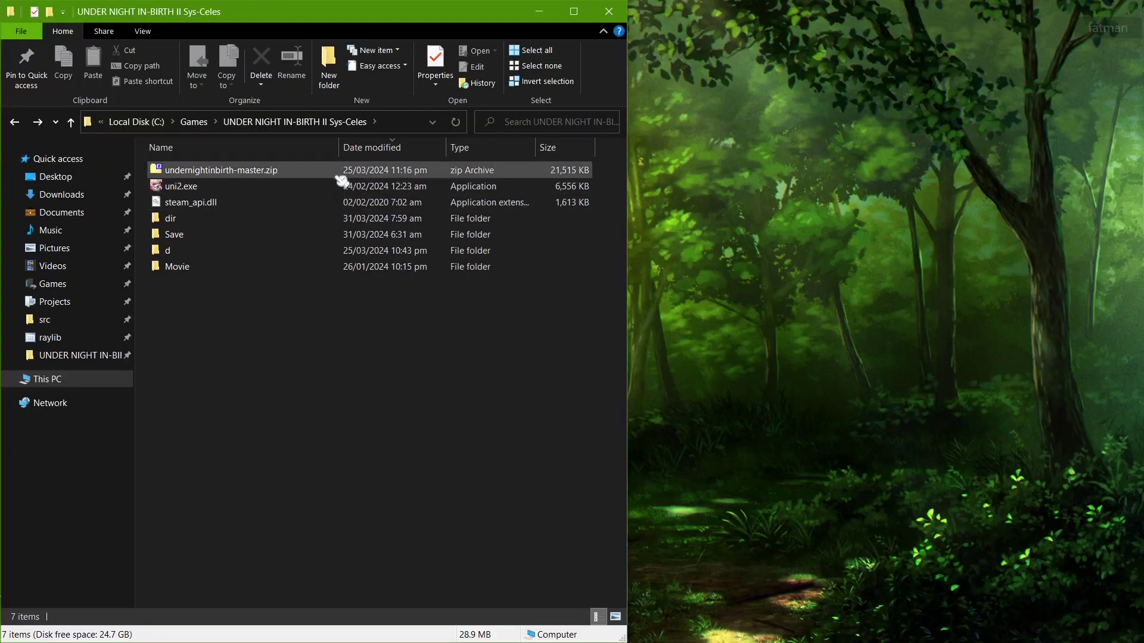
Drag uni2unpacker.exe out of undernightinbirth-master.zip into the game folder, then close 7-Zip
double_click(338, 172)
key("Return")
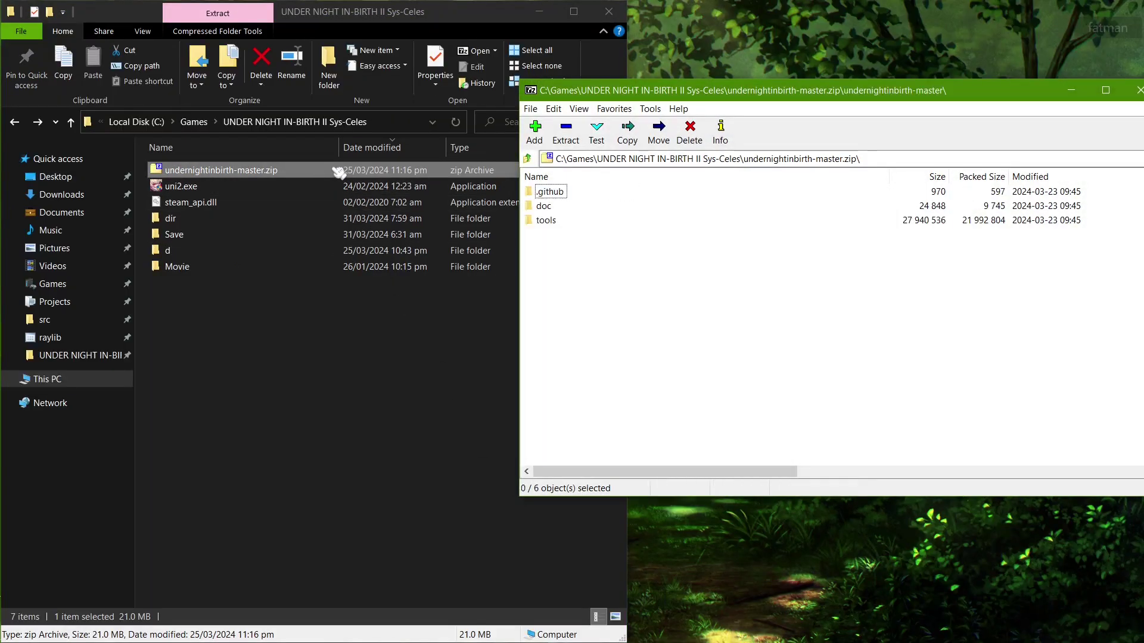
mouse_move(580, 265)
left_mouse_down()
mouse_move(449, 289)
mouse_move(392, 313)
left_mouse_up()
left_click(787, 283)
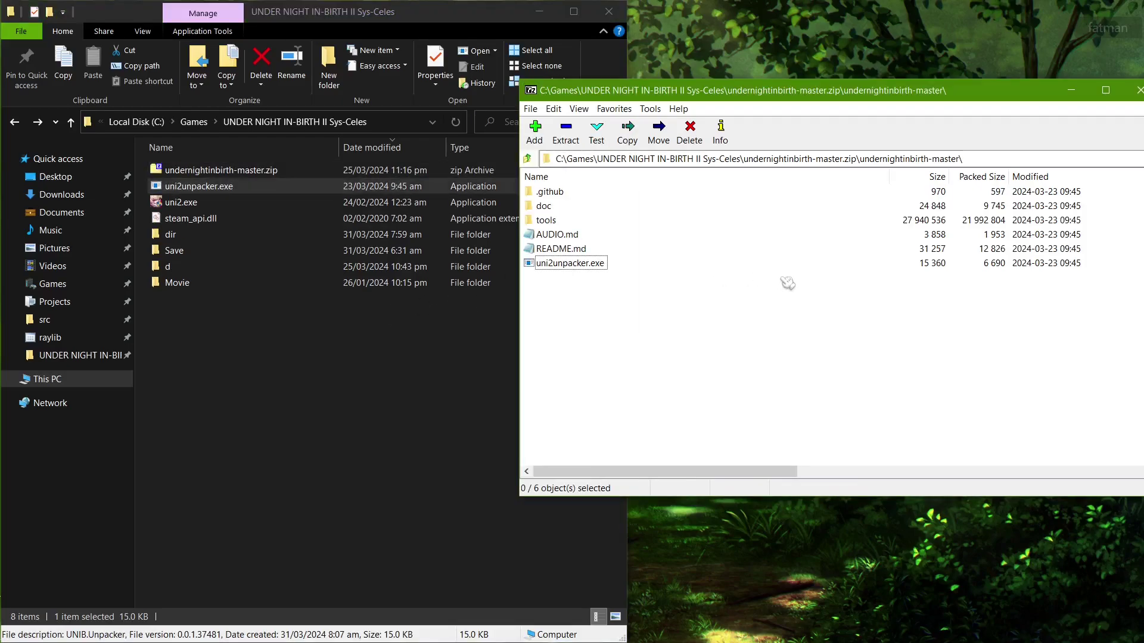
key("alt+F4")
left_click(413, 397)
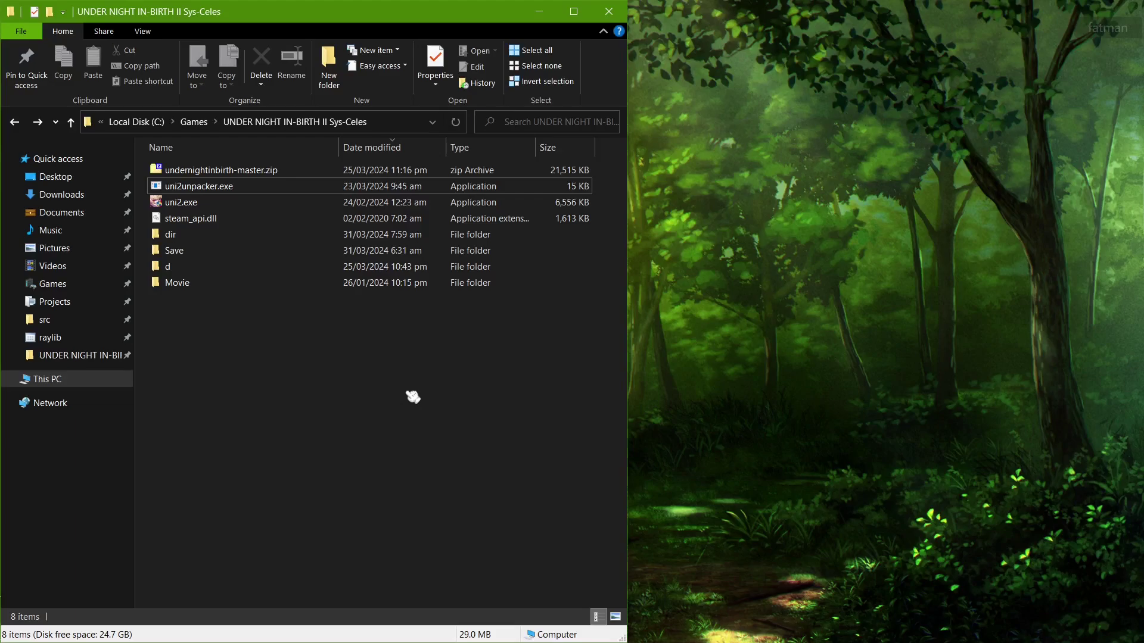
Browse the d folder's 181 data files, then return to the game folder's context menu
double_click(184, 271)
scroll(185, 272, "down", 4)
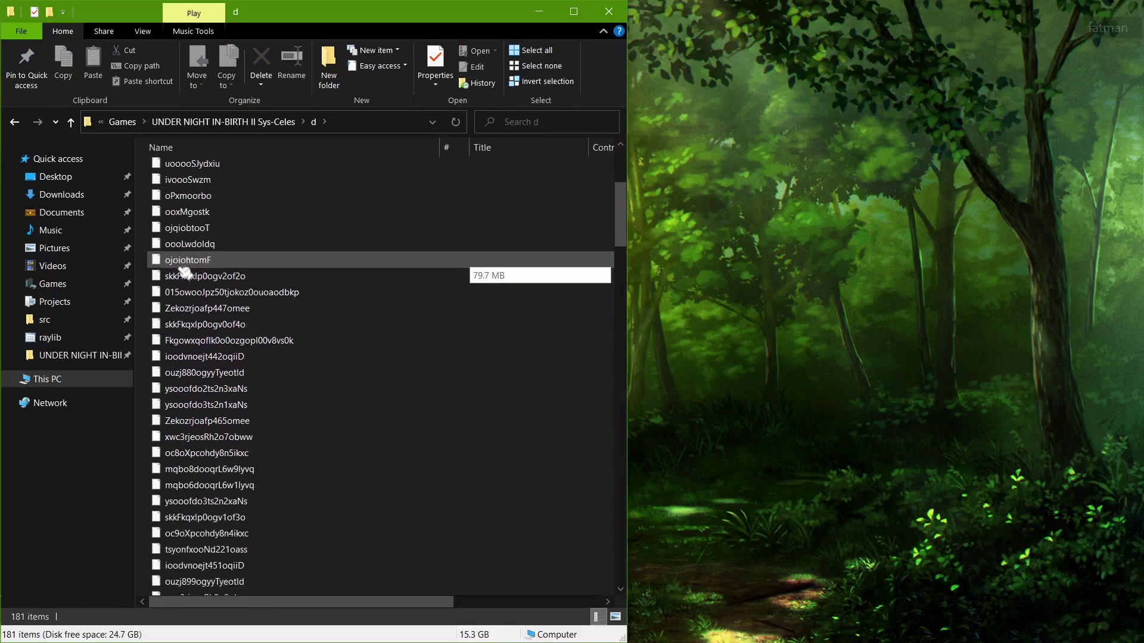
scroll(280, 292, "up", 5)
scroll(274, 301, "down", 4)
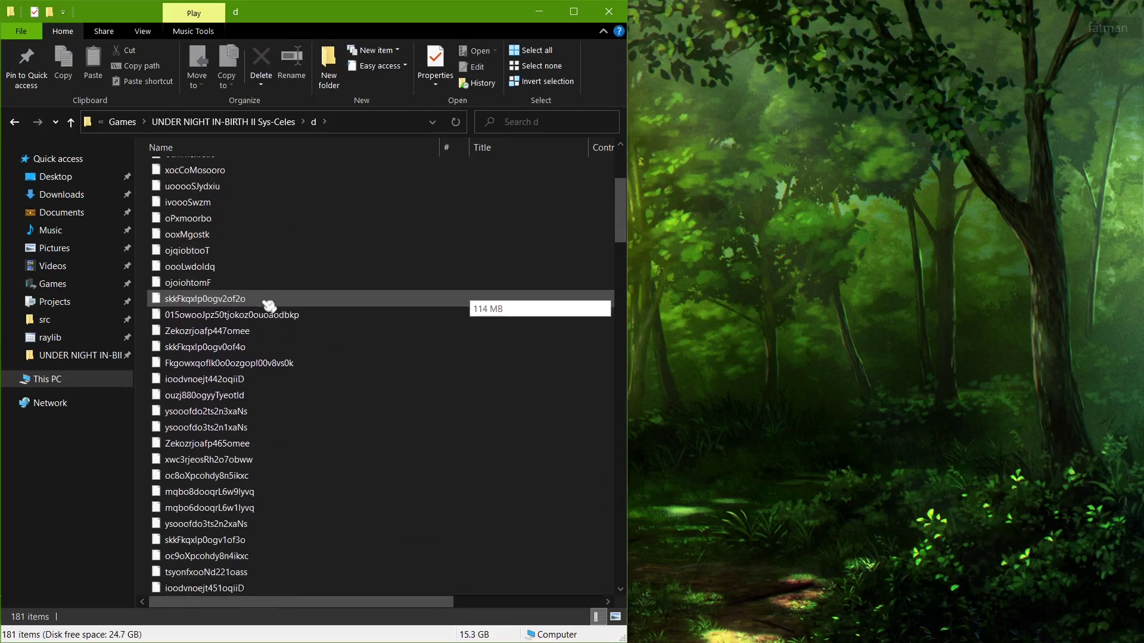
scroll(270, 305, "down", 5)
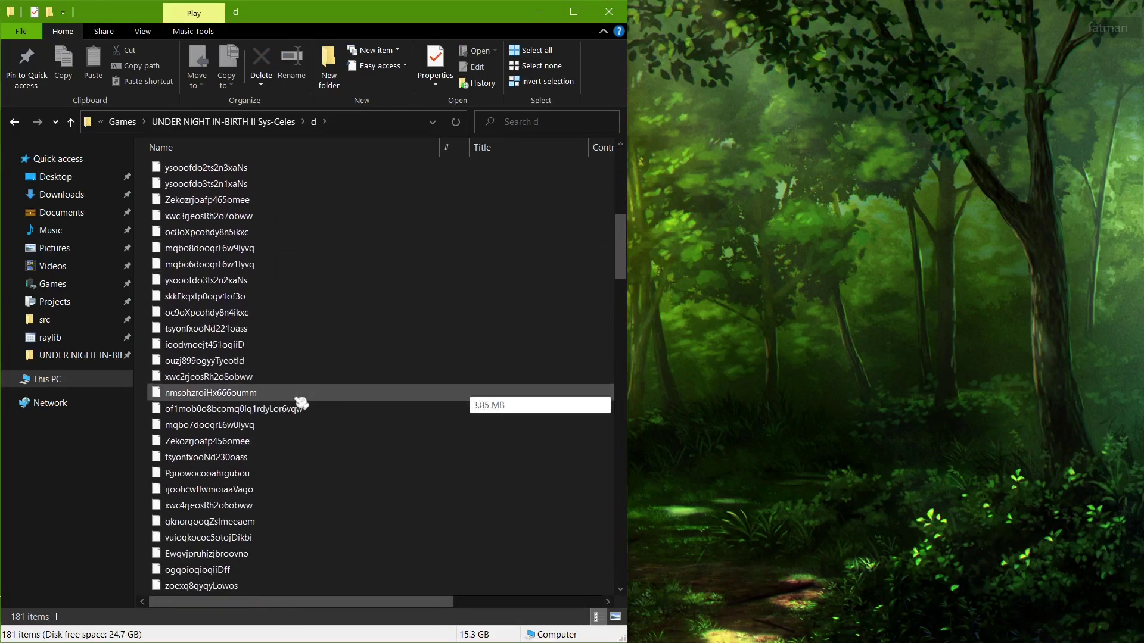
key("alt+Left")
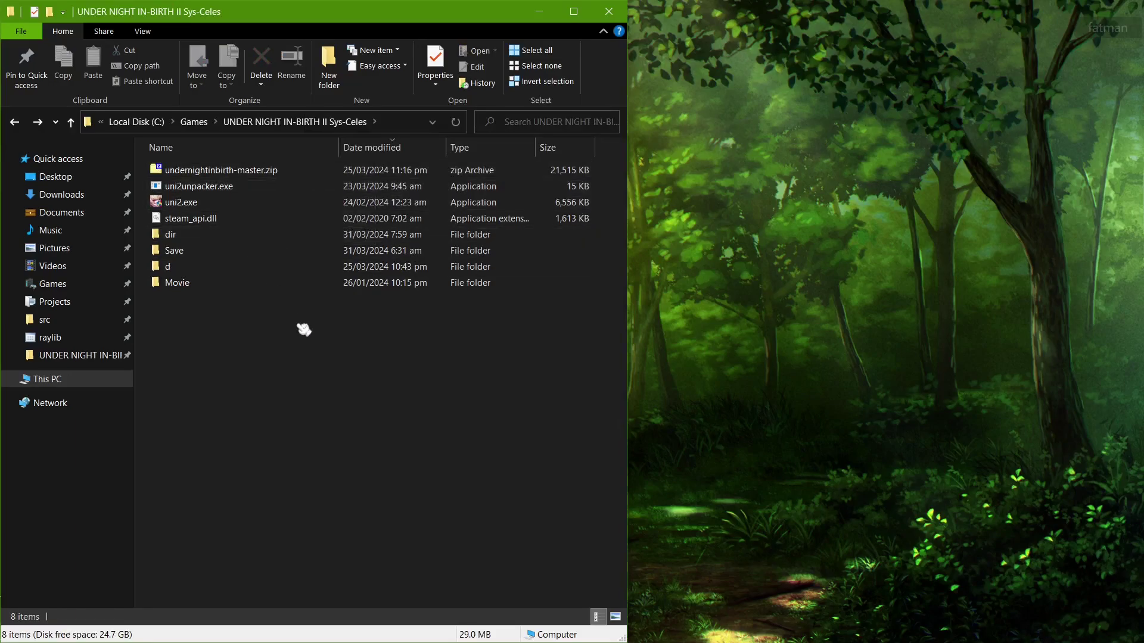
right_click(303, 329)
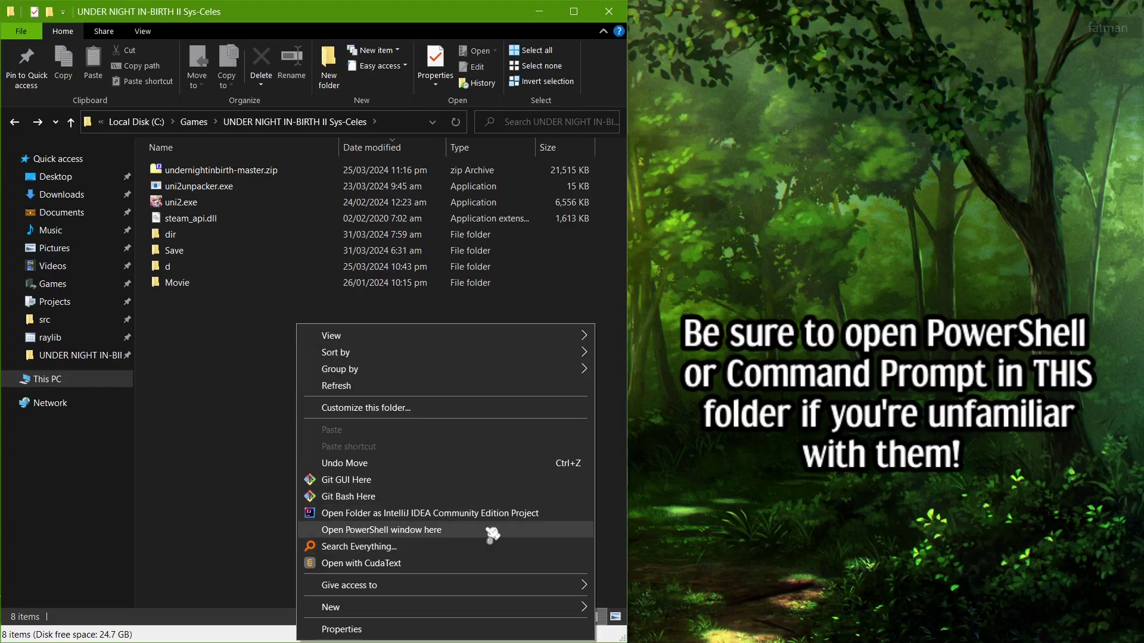
Open PowerShell in the game folder on the right and run ./uni2unpacker.exe
left_click(492, 531)
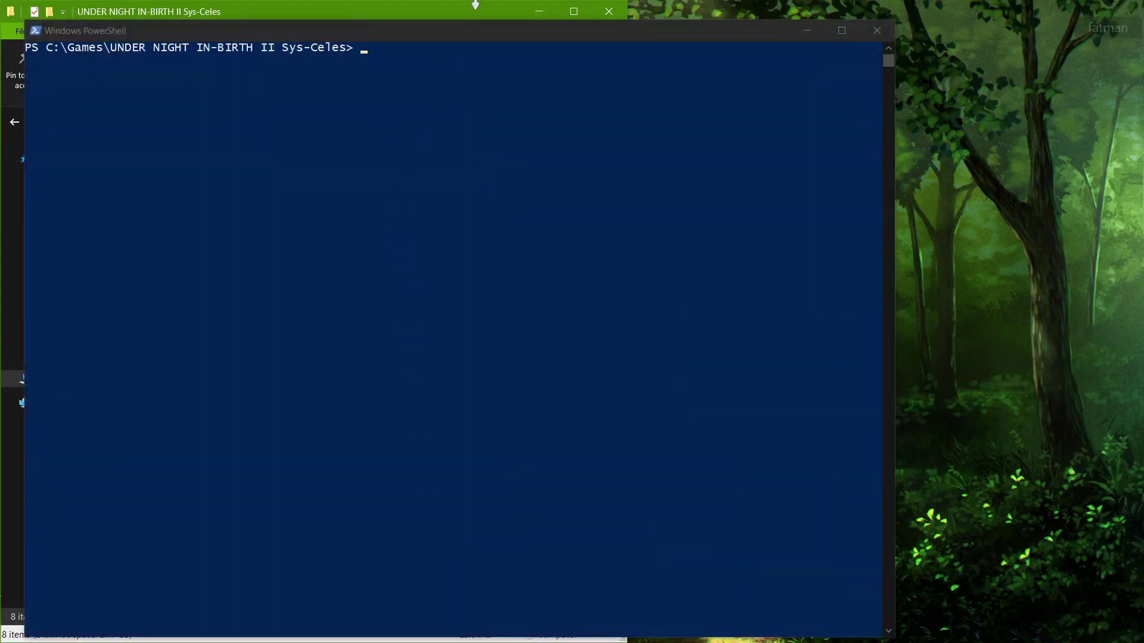
mouse_move(476, 31)
left_mouse_down()
mouse_move(893, 23)
mouse_move(846, 20)
left_mouse_up()
type("./")
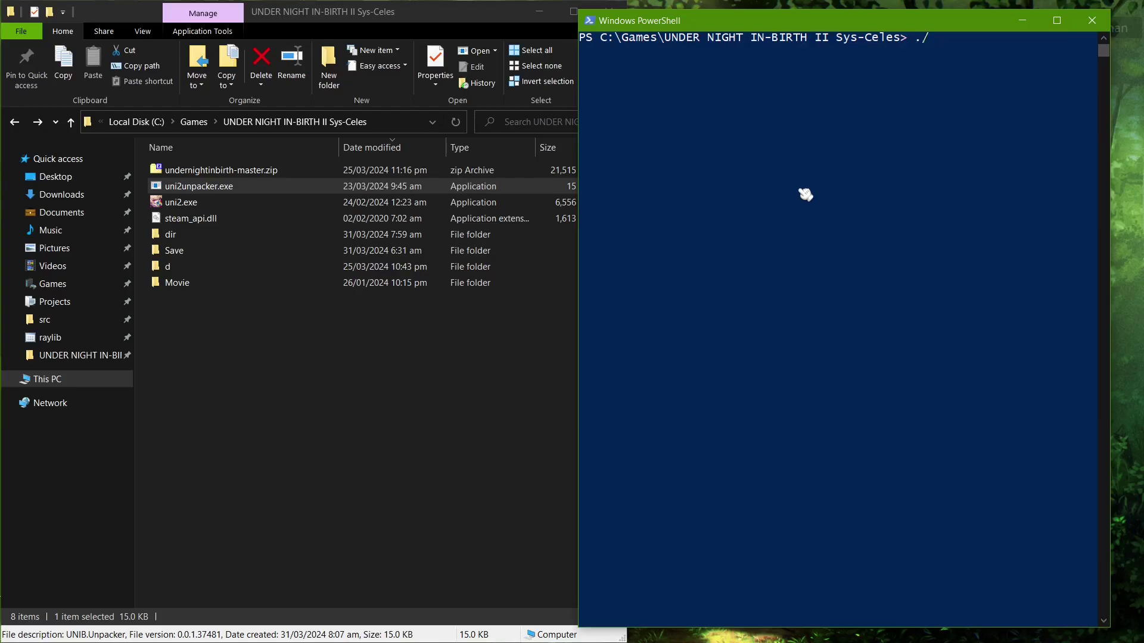
type("uni2unpacker")
type(".exe")
key("Return")
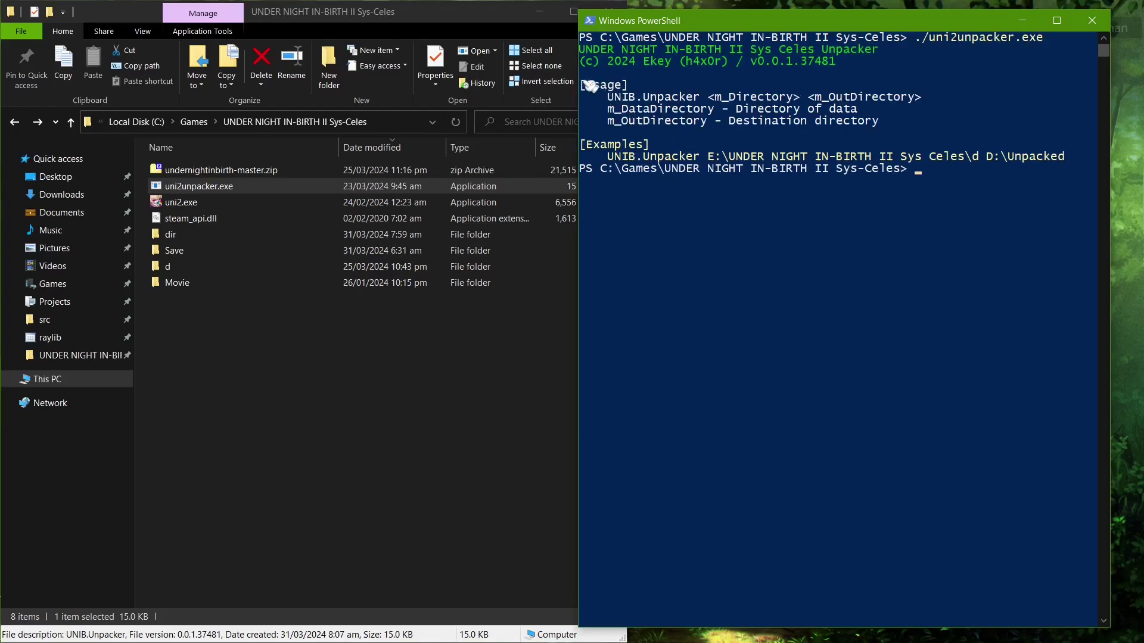
Highlight the unpacker's data directory and destination directory descriptions
left_click_drag(735, 109, 827, 111)
left_click_drag(673, 170, 701, 175)
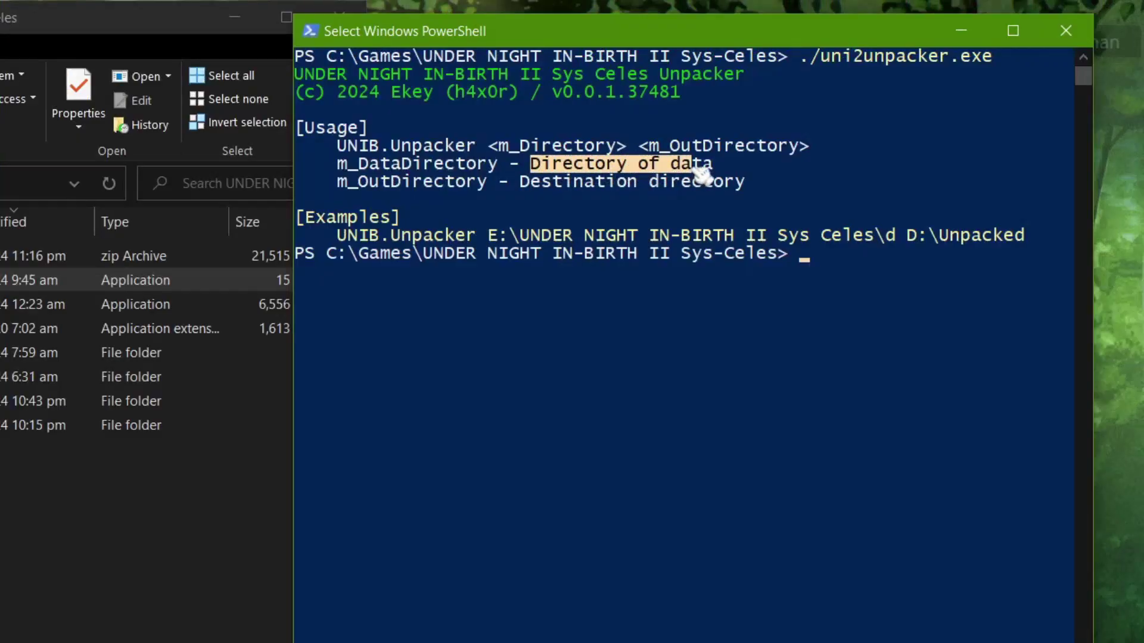
mouse_move(520, 182)
left_mouse_down()
mouse_move(653, 203)
mouse_move(749, 191)
left_mouse_up()
right_click(927, 299)
Run ./uni2unpacker.exe d d/output to unpack the game data
key("Up")
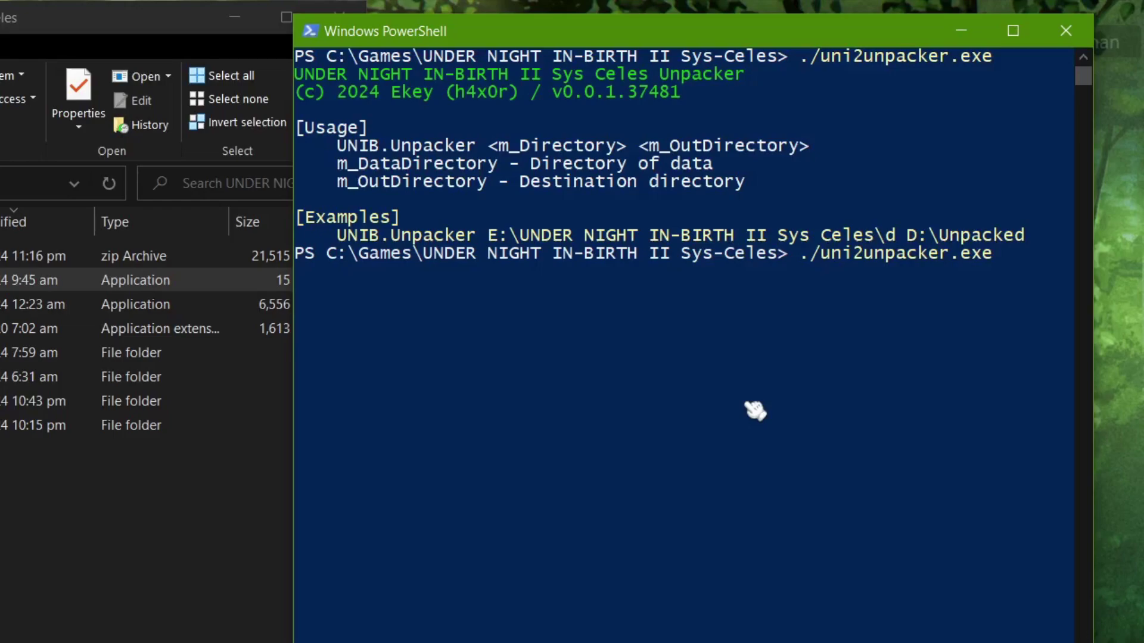
type("d d/output")
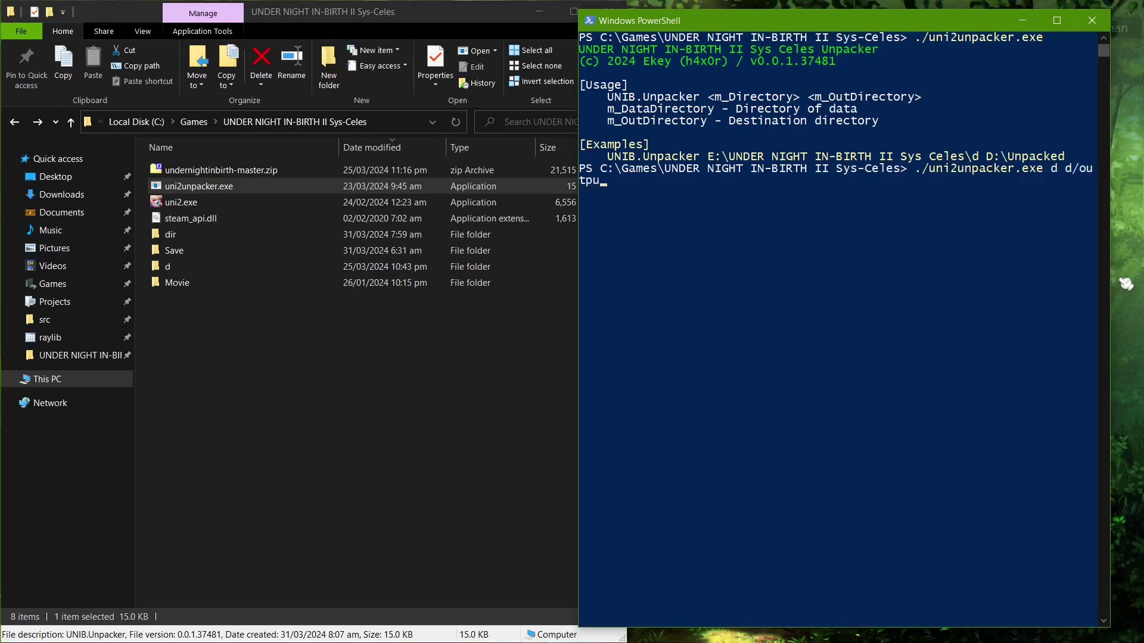
key("Return")
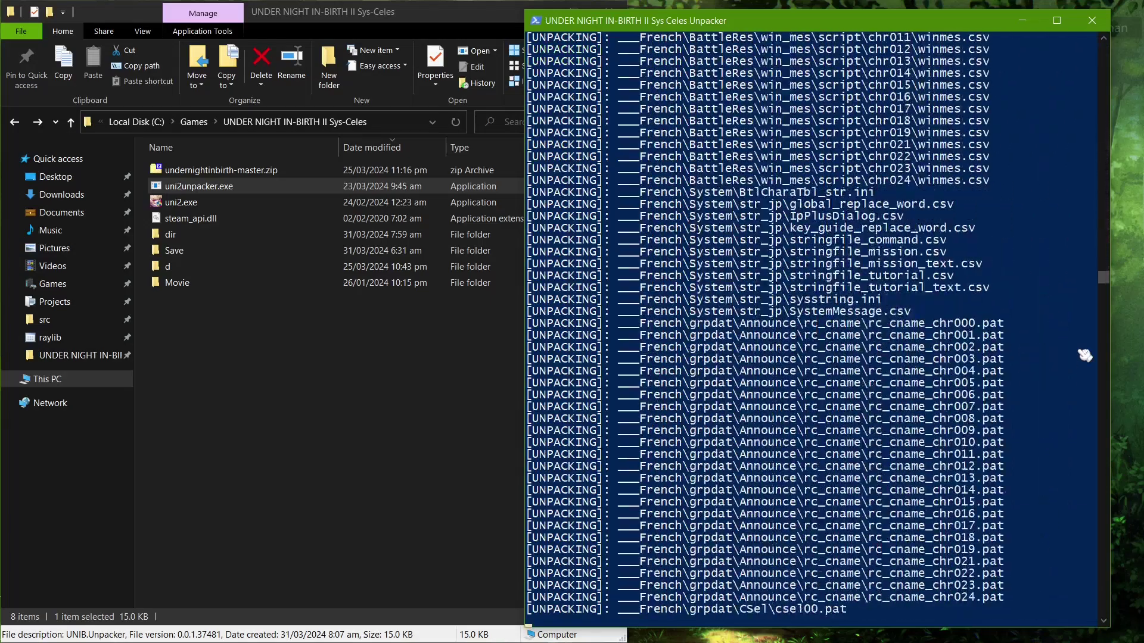
scroll(958, 243, "up", 5)
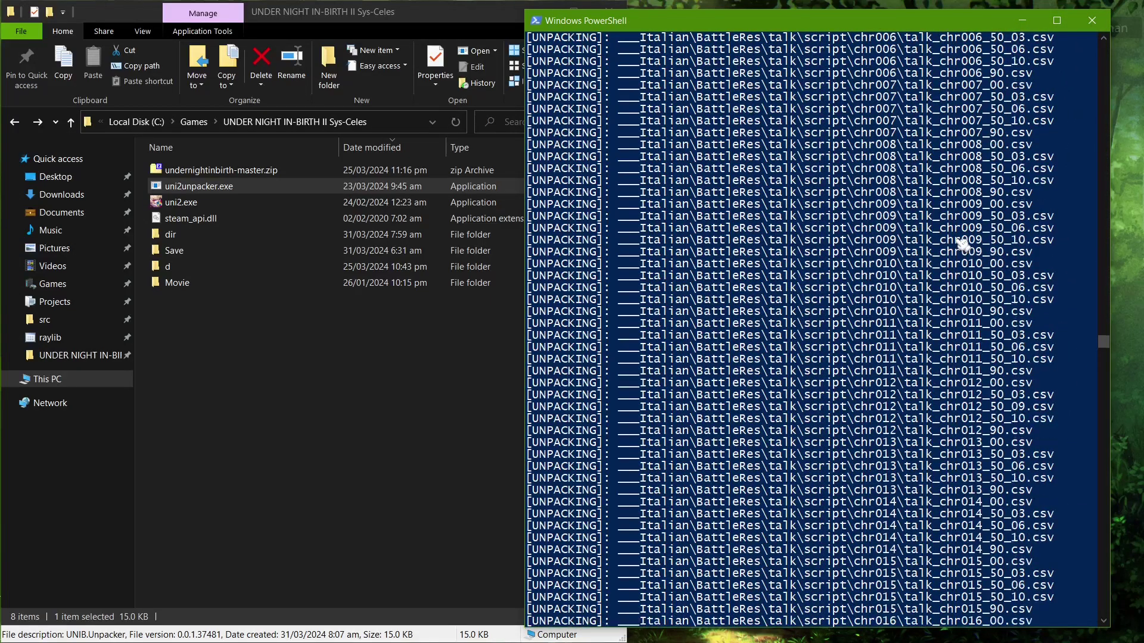
Open d/output and peek into the __English, __French and BattleRes folders
double_click(344, 269)
key("Return")
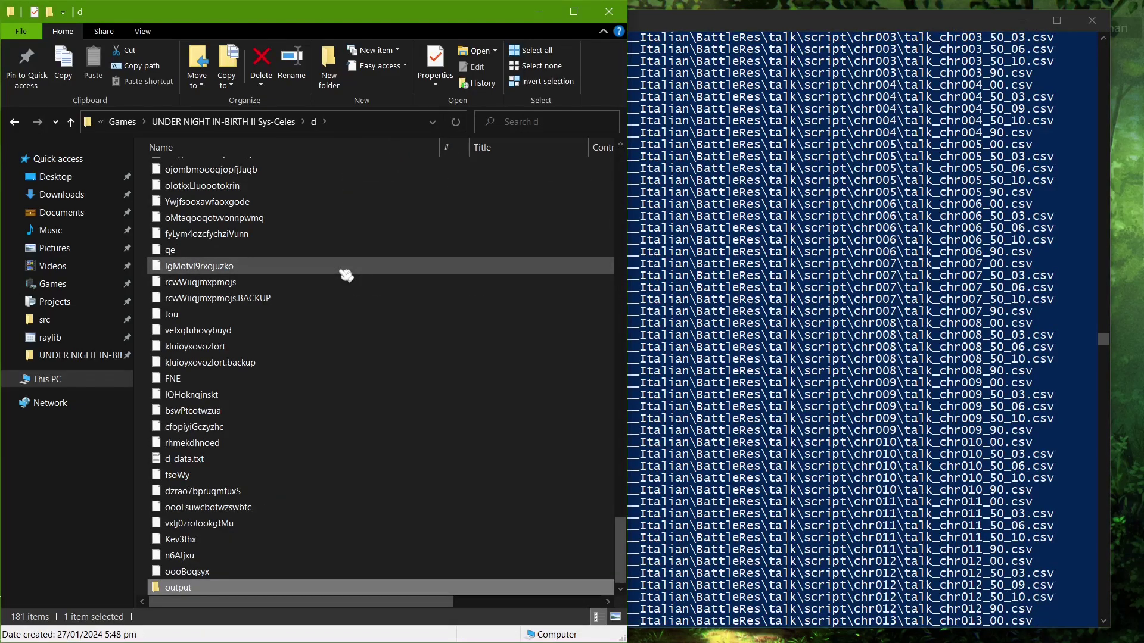
key("Return")
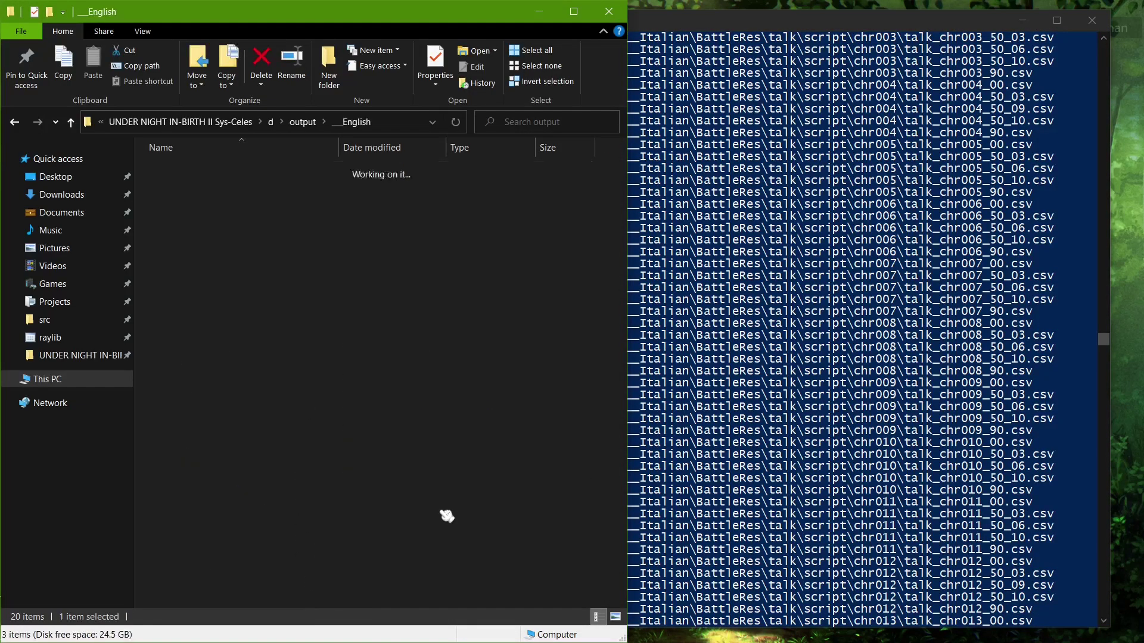
key("BackSpace")
key("Down")
key("Return")
key("BackSpace")
key("Down")
key("Down")
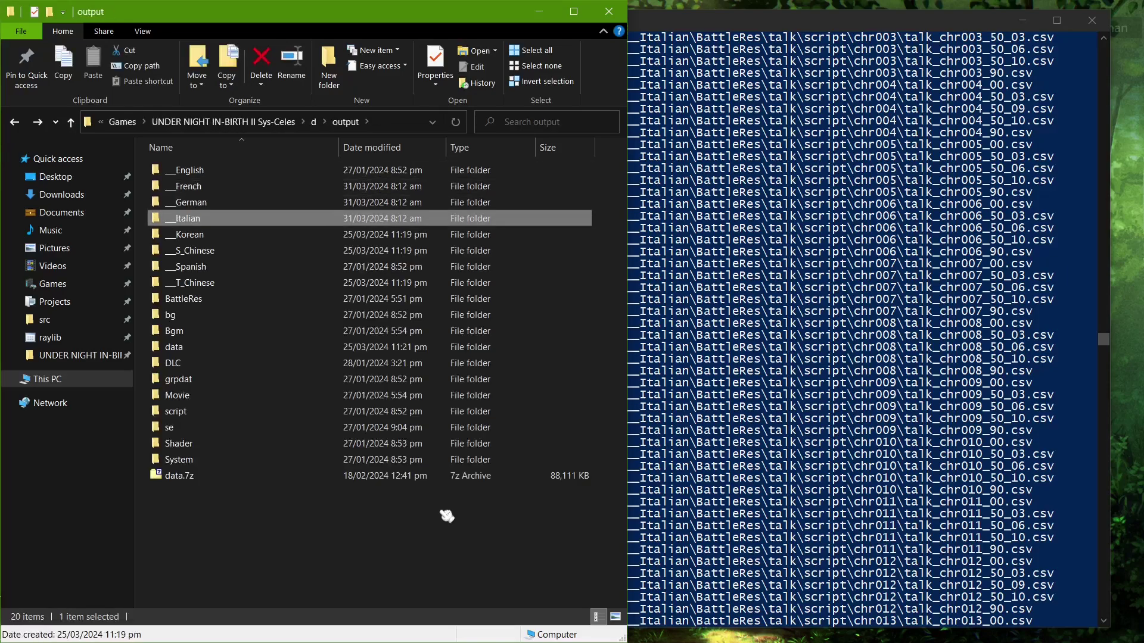
left_click_drag(596, 298, 503, 160)
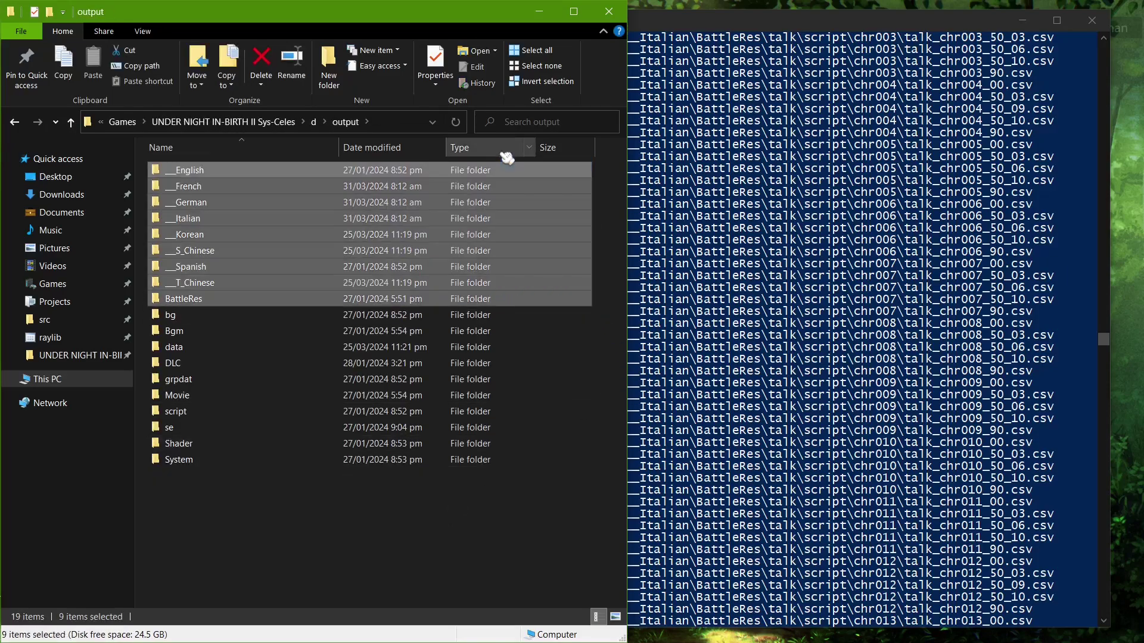
double_click(569, 299)
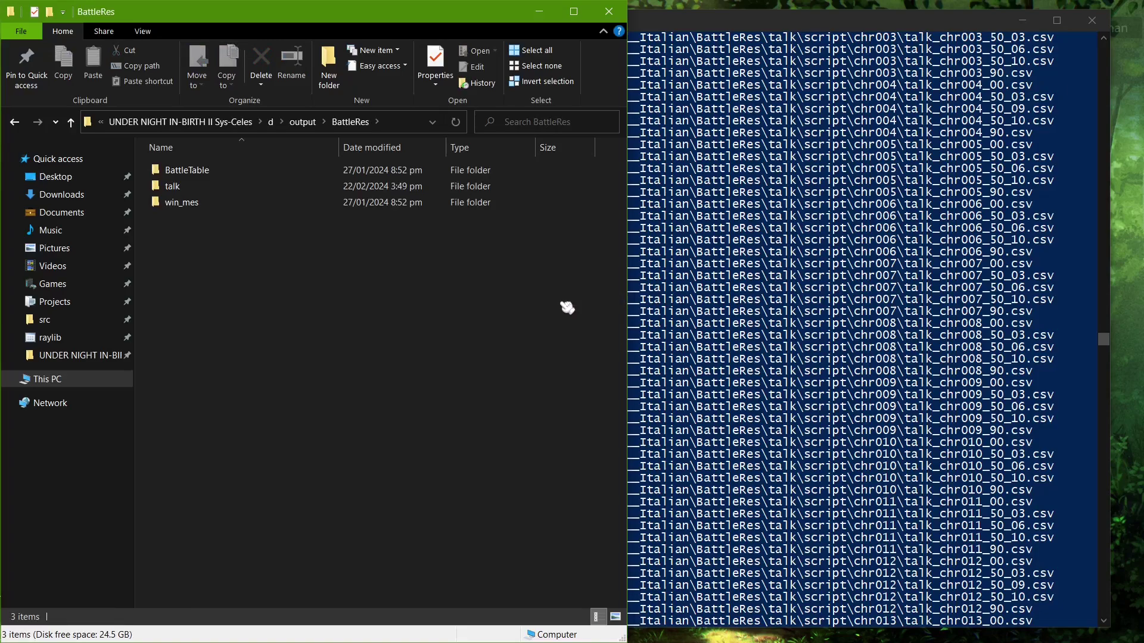
key("BackSpace")
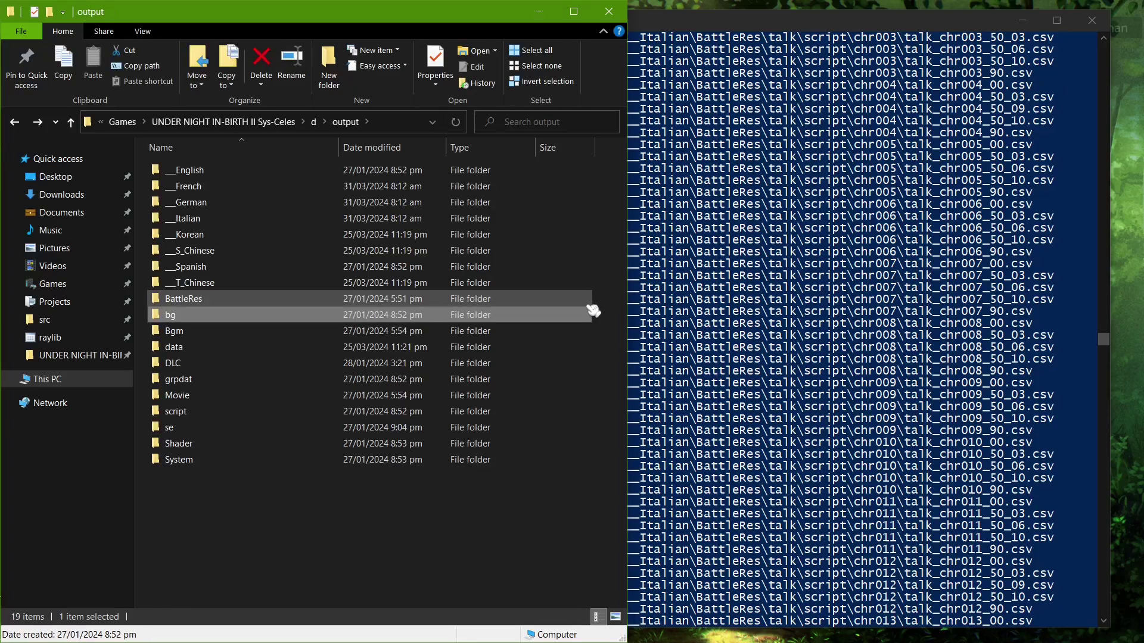
Step through Bgm to Shader and select the data, script and System folders
key("Down")
key("Down")
key("Down")
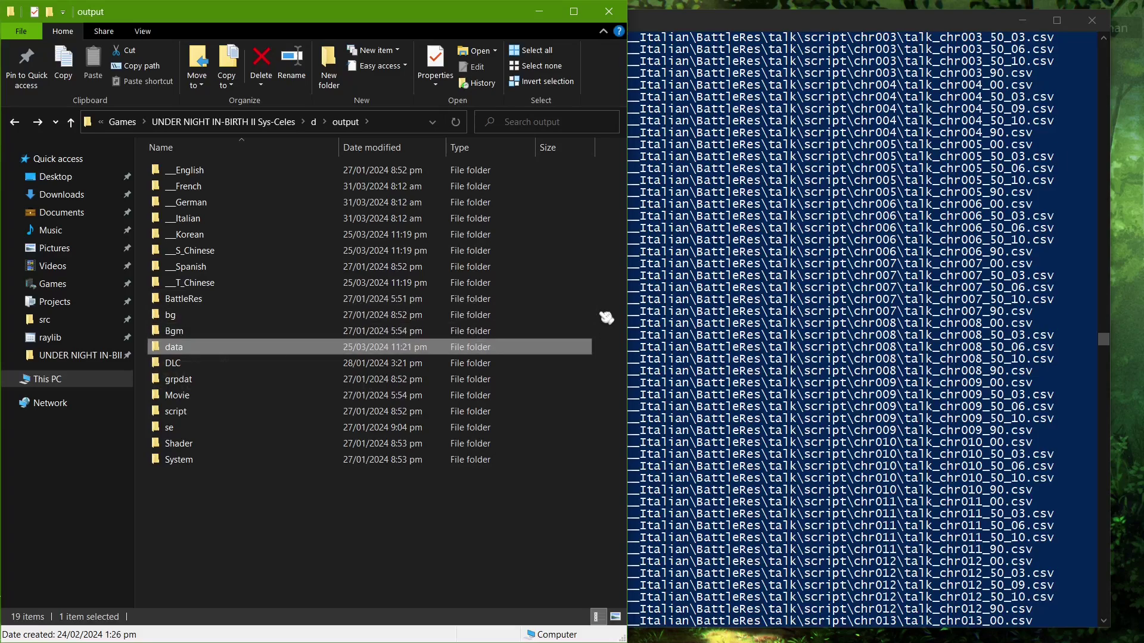
key("Down")
key("Down")
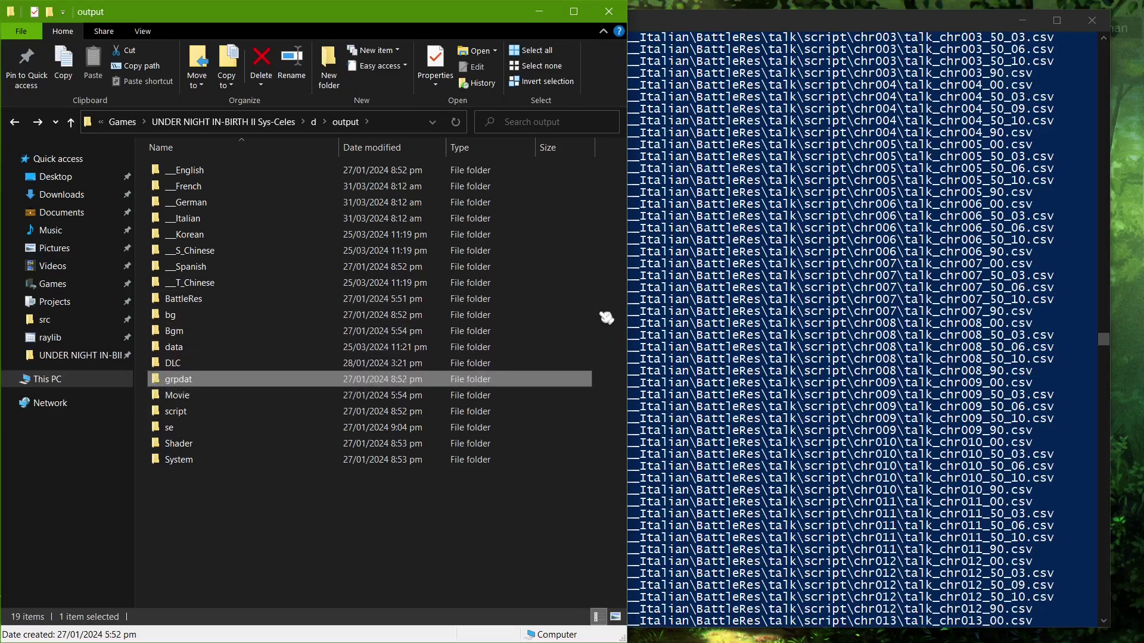
left_click(584, 414)
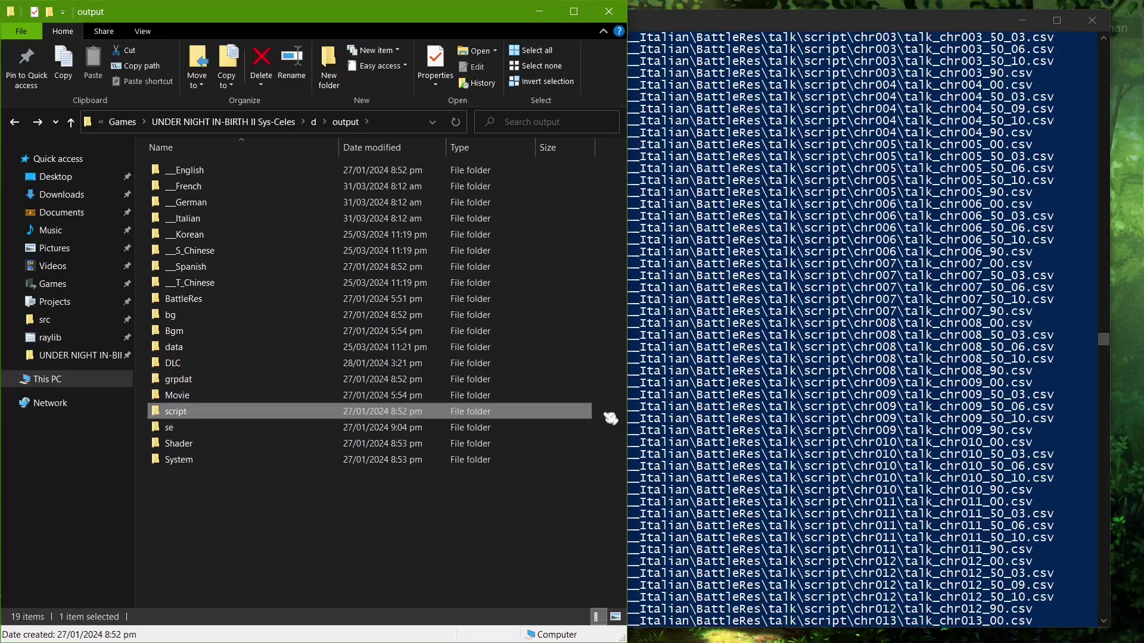
key("Down")
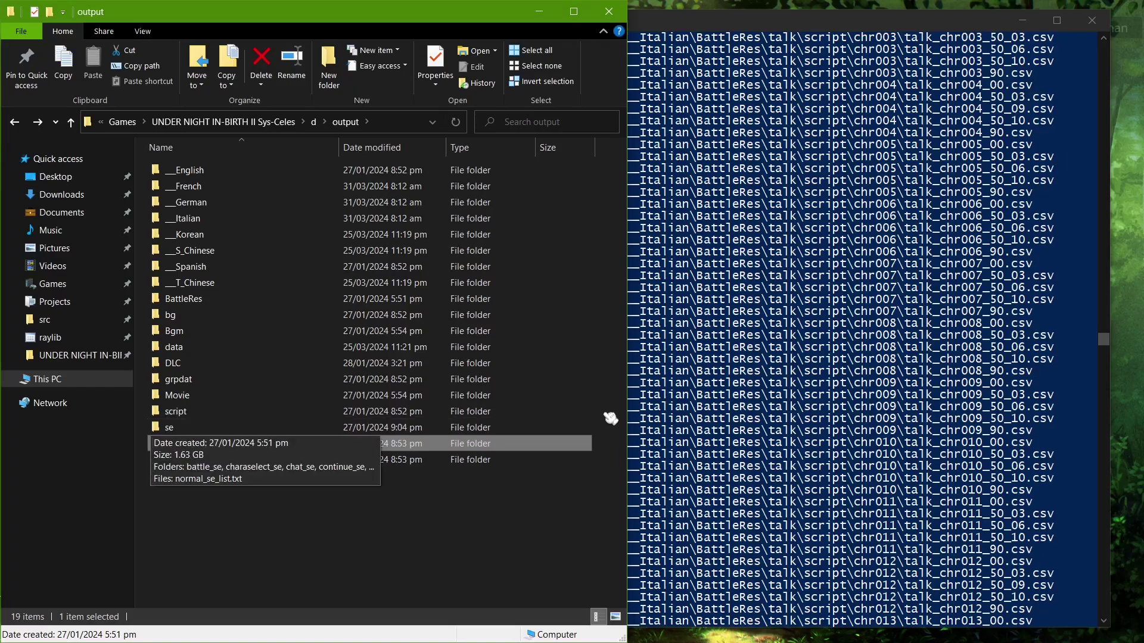
key("Down")
key("Down")
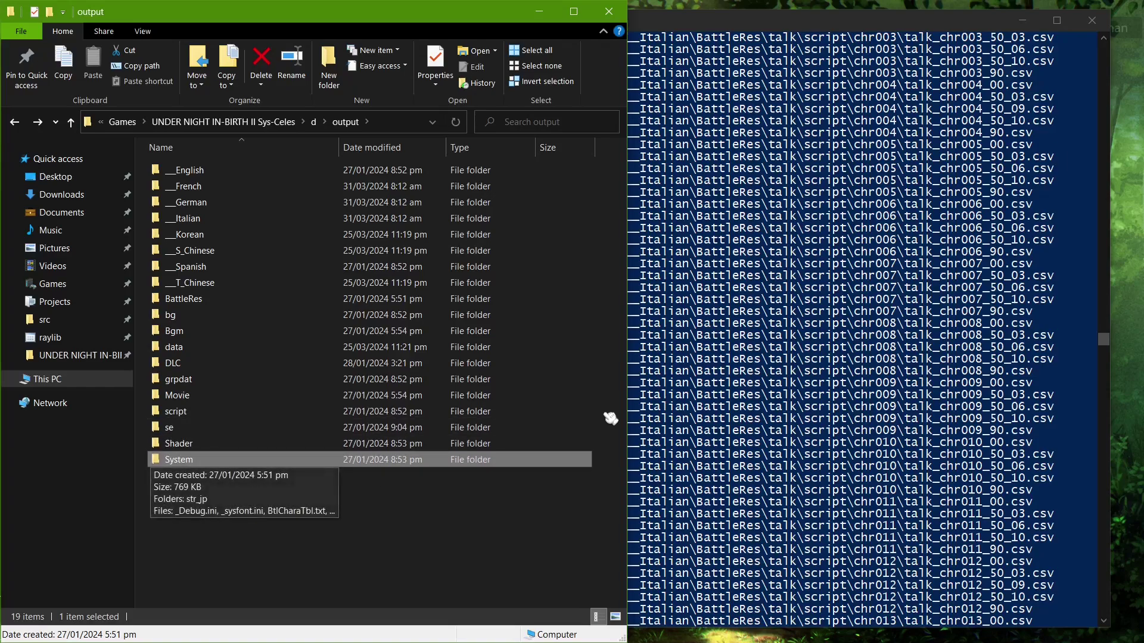
left_click(566, 347)
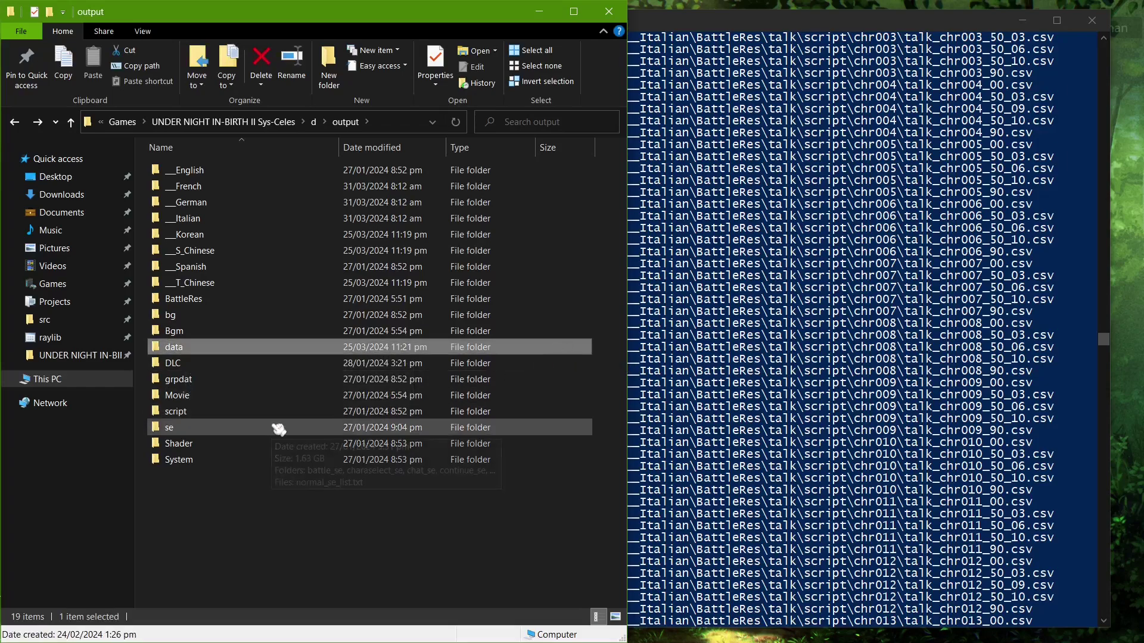
left_click(233, 412, "ctrl")
left_click(194, 461, "ctrl")
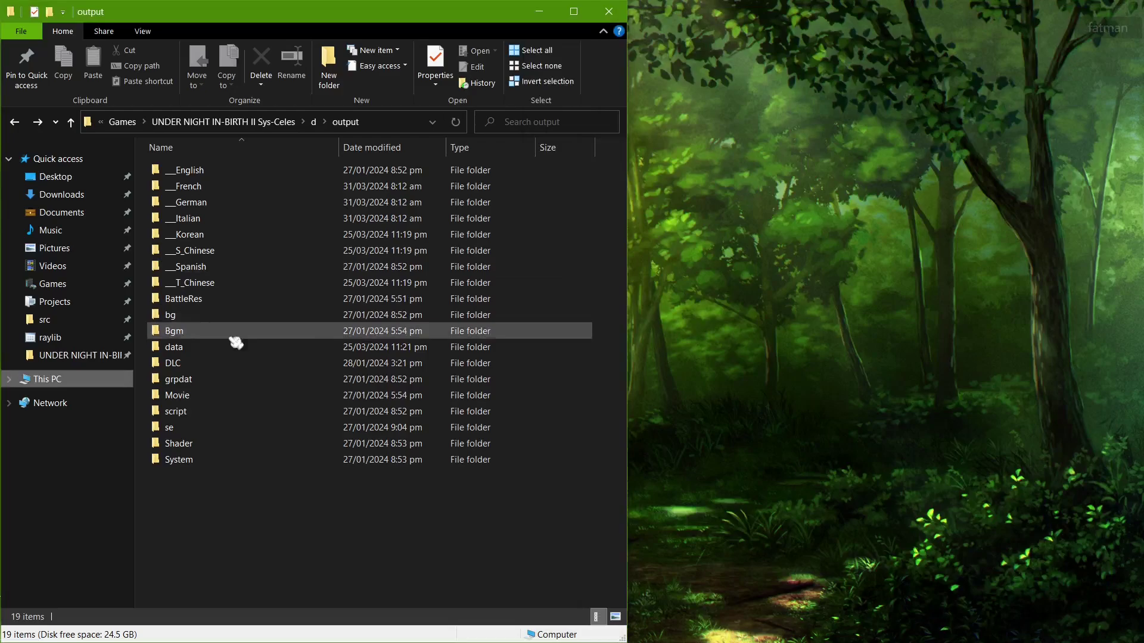
Open the pinned game folder in a second window snapped to the right half
right_click(105, 359)
left_click(200, 218)
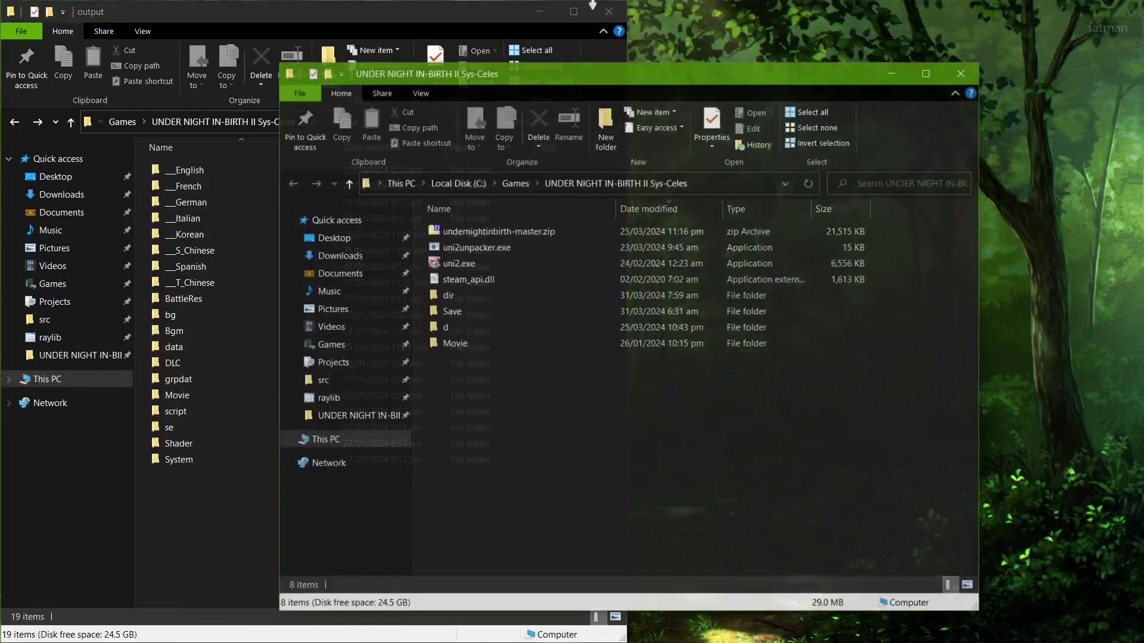
left_click_drag(581, 78, 1140, 416)
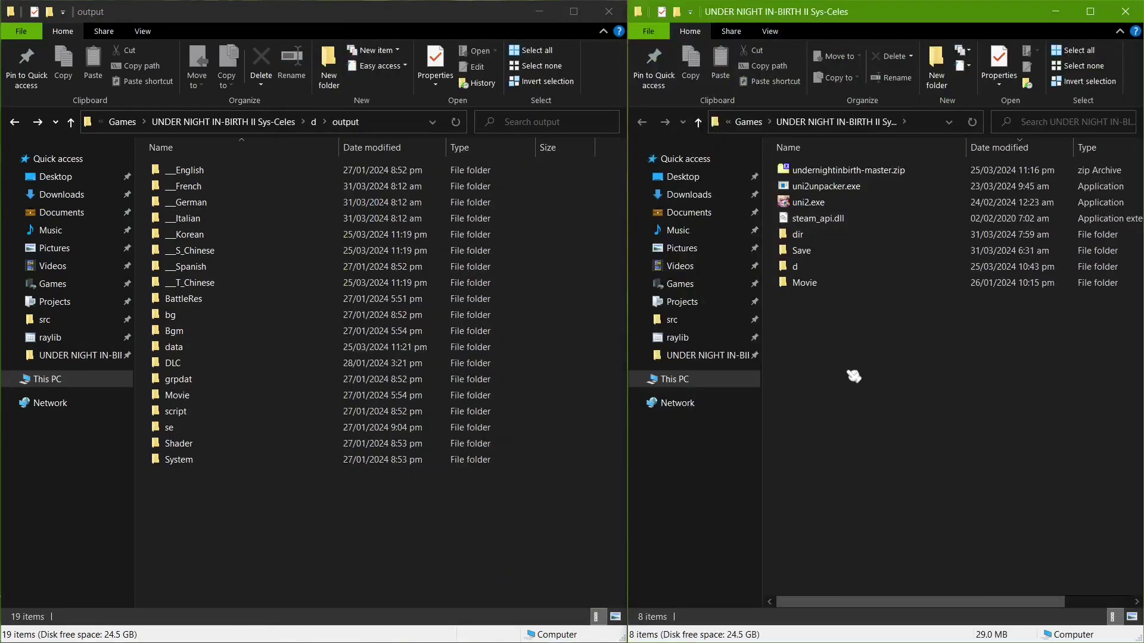
Select and deselect folders in both windows, leaving the output selection cleared
left_click(459, 564)
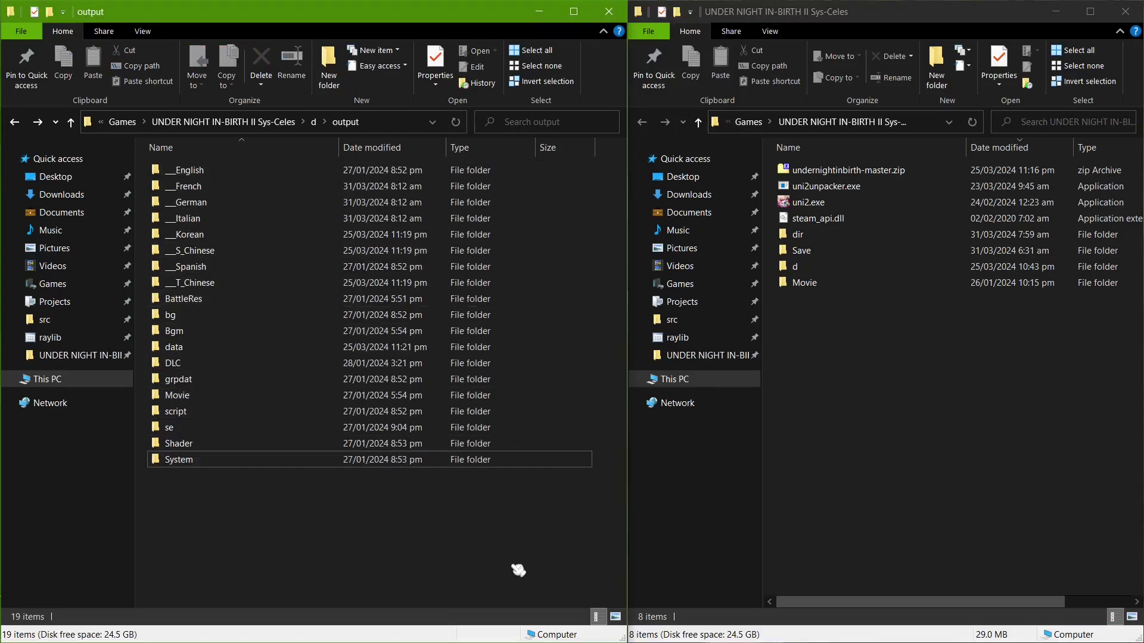
left_click_drag(513, 569, 500, 143)
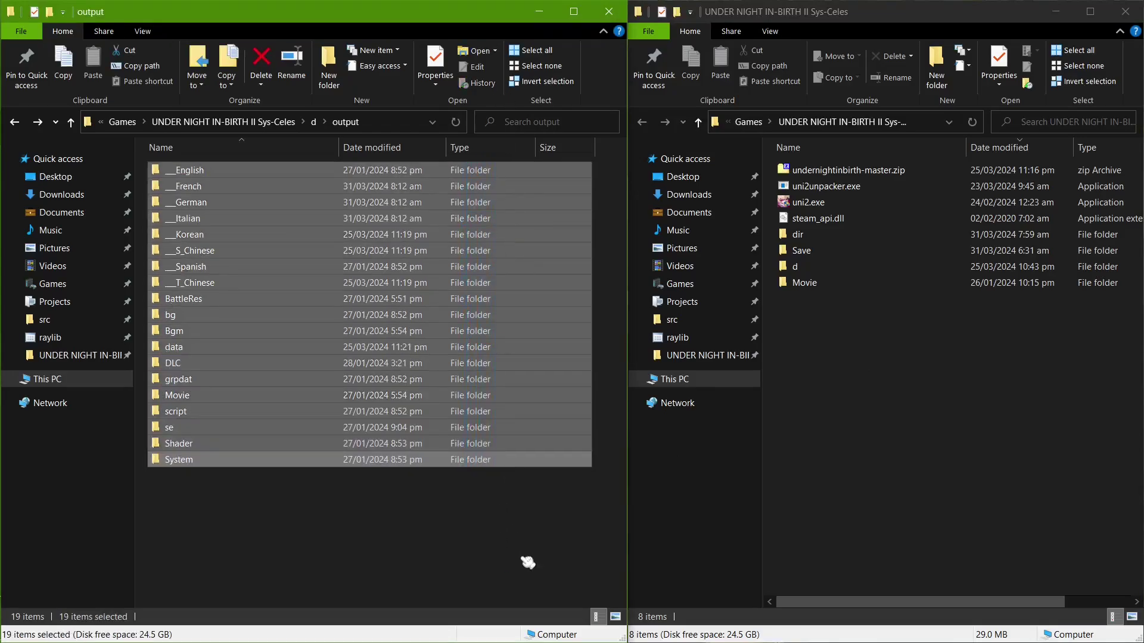
left_click(519, 583)
mouse_move(916, 394)
left_mouse_down()
mouse_move(914, 228)
mouse_move(923, 423)
left_mouse_up()
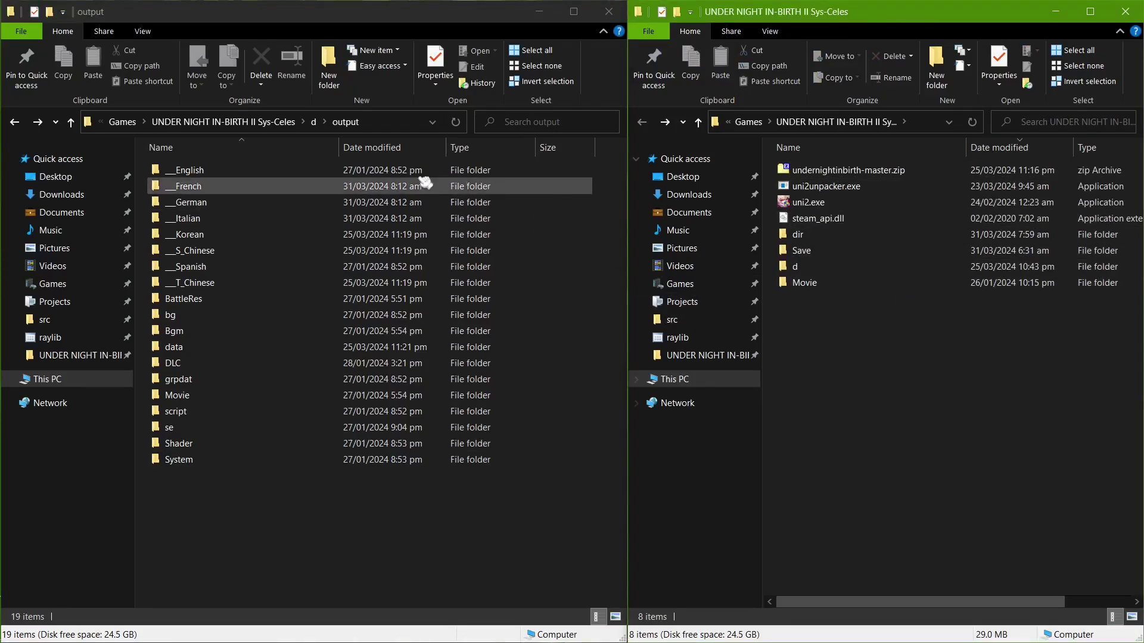
left_click(364, 173)
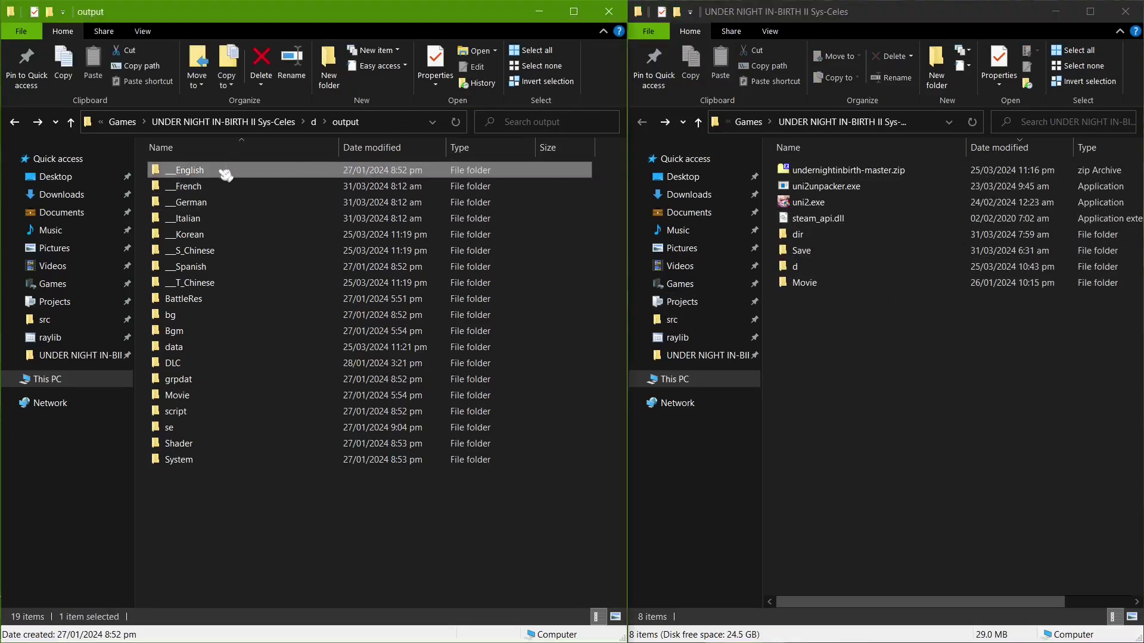
left_click(870, 342)
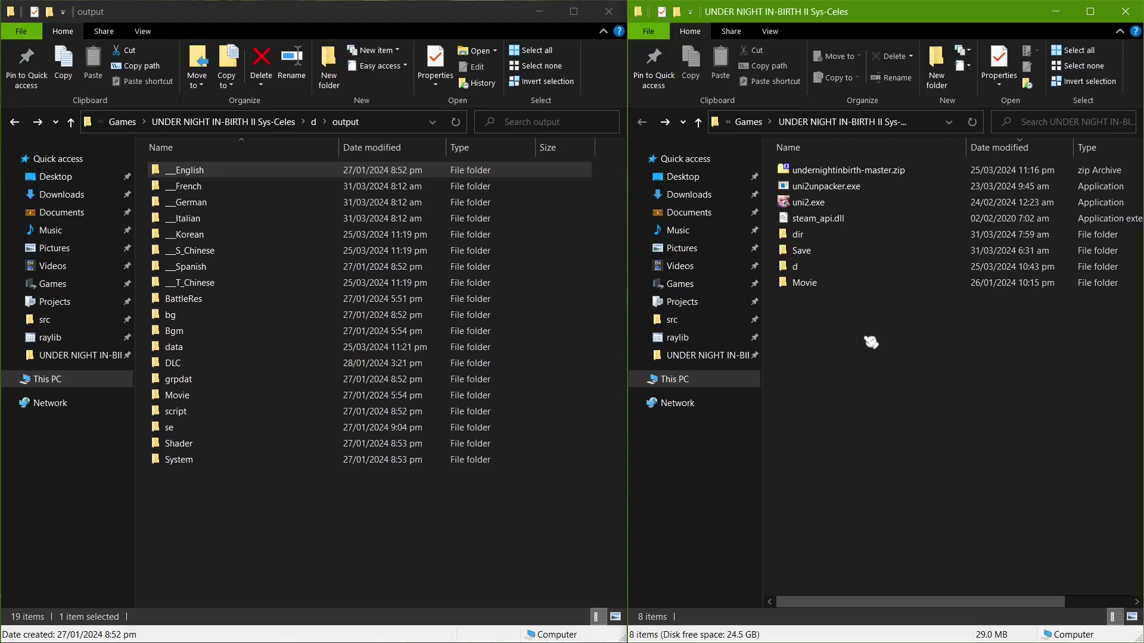
left_click(480, 508)
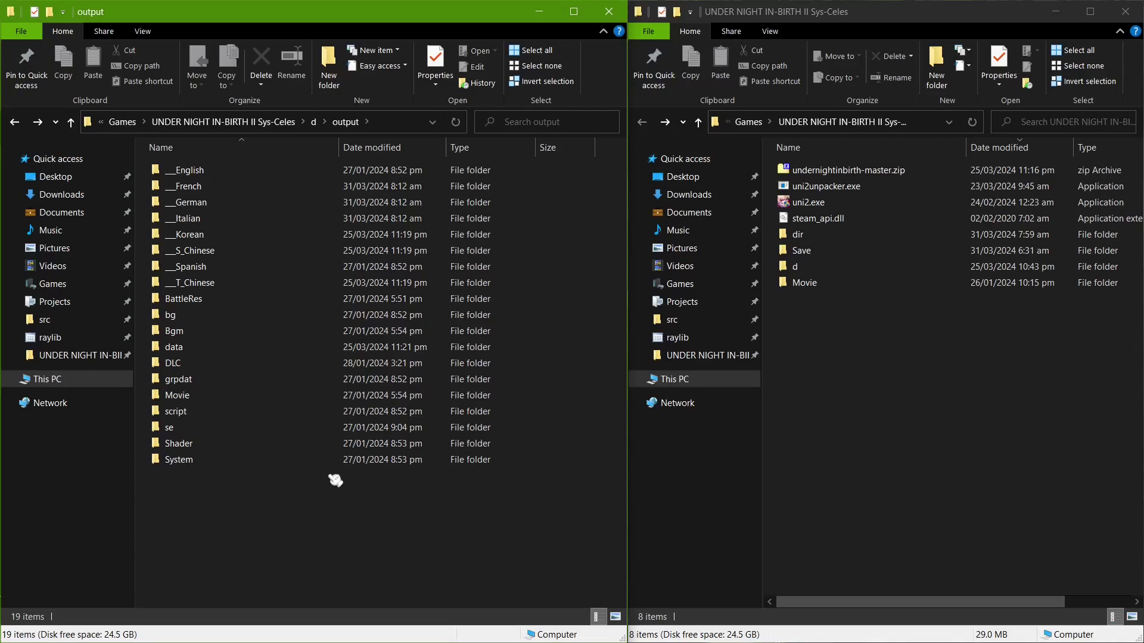
Create a new folder named data in the game folder and open it
right_click(846, 483)
mouse_move(937, 452)
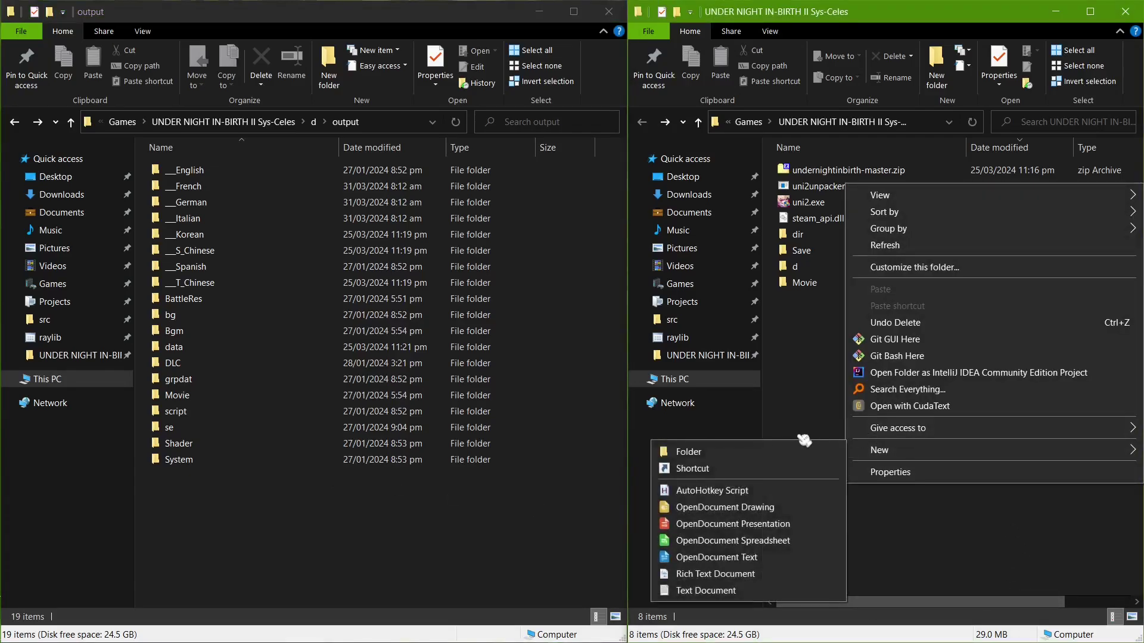
left_click(839, 450)
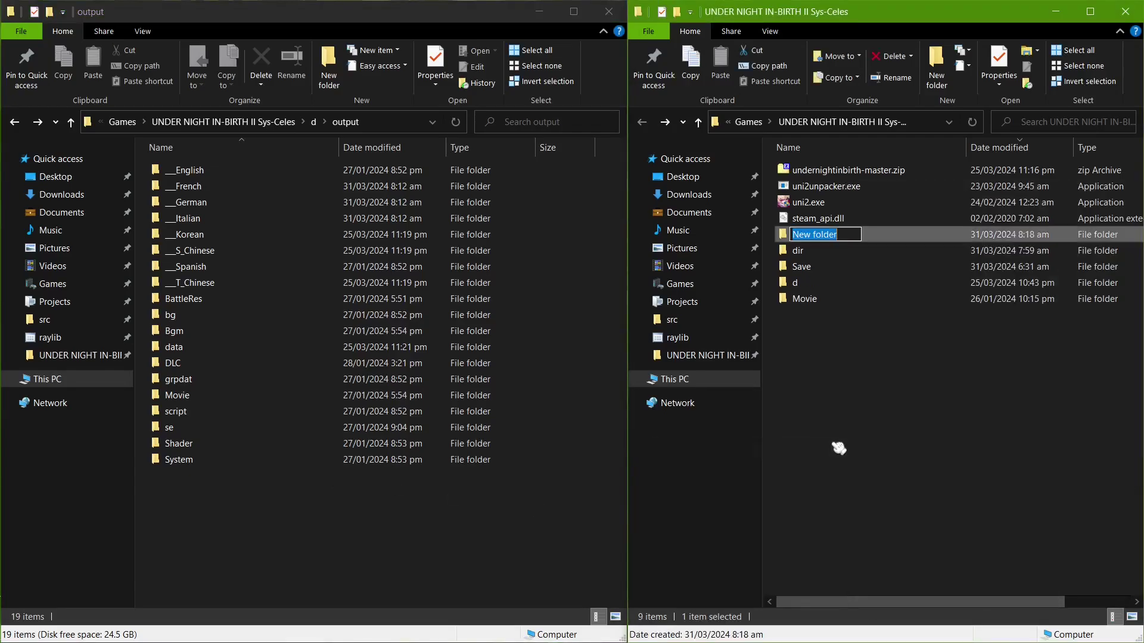
type("data")
key("Return")
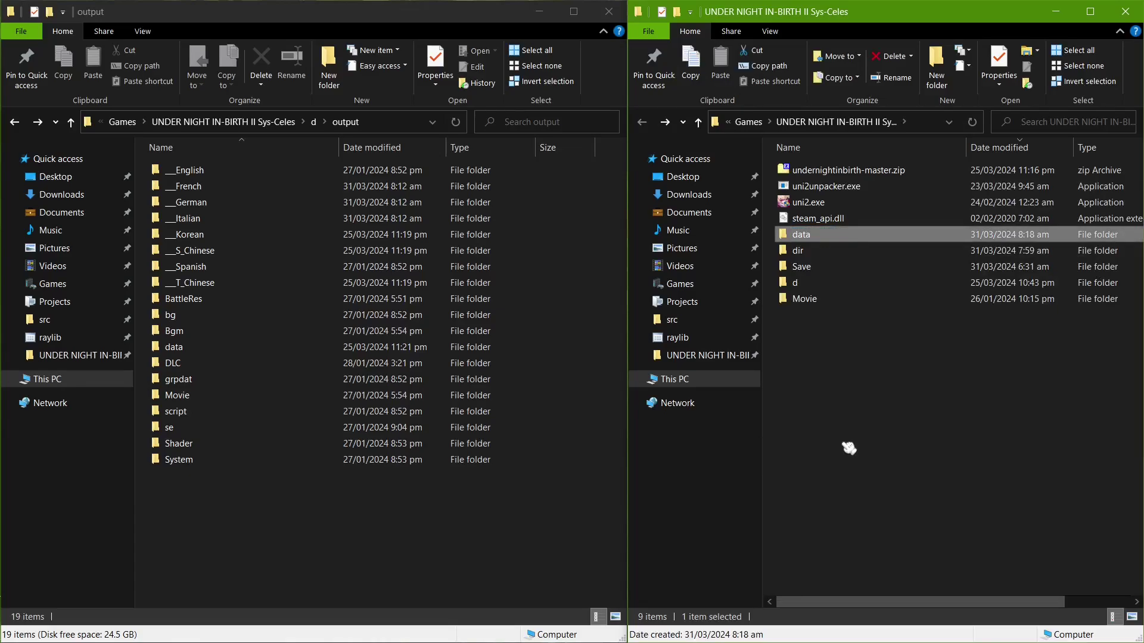
key("Return")
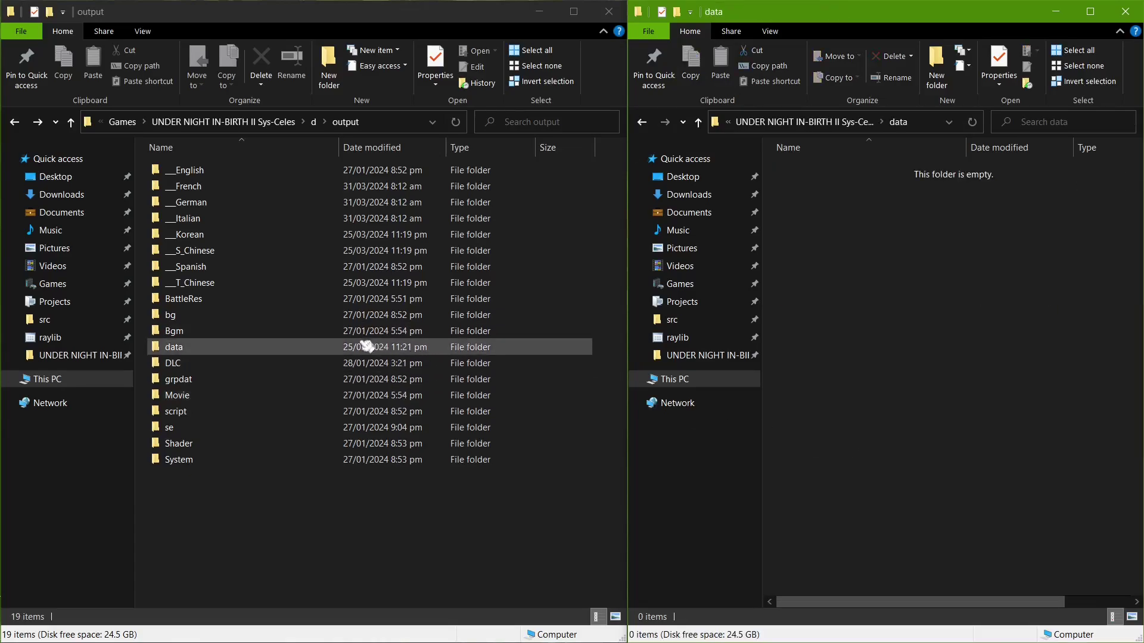
Browse d/output's data, English and System folders, selecting BtlCharaTbl_str.ini
double_click(351, 347)
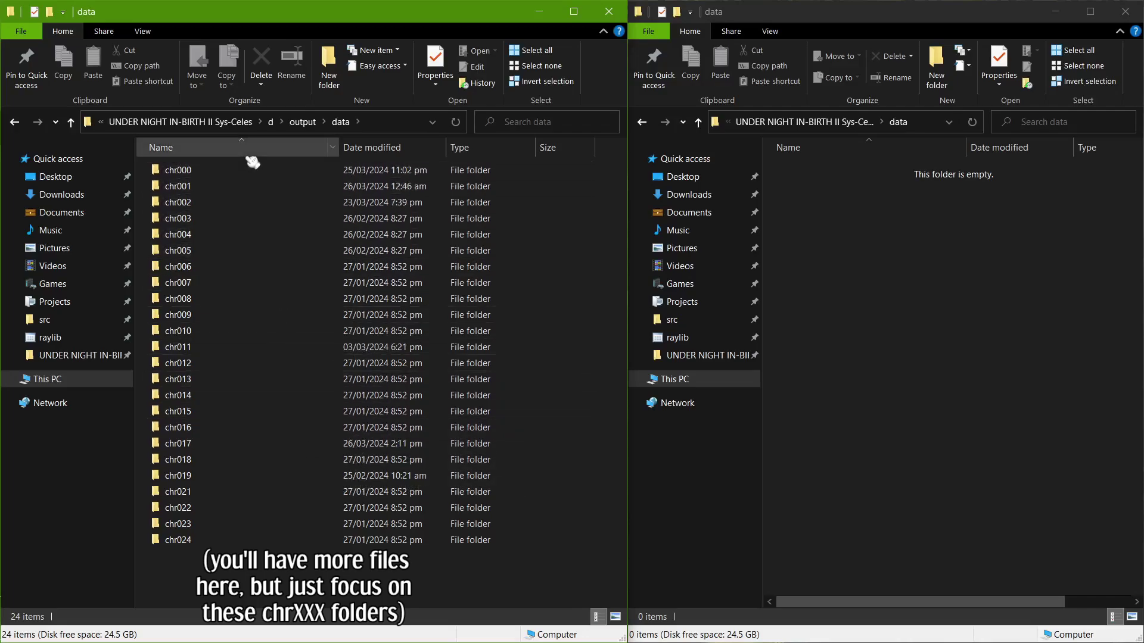
left_click(302, 122)
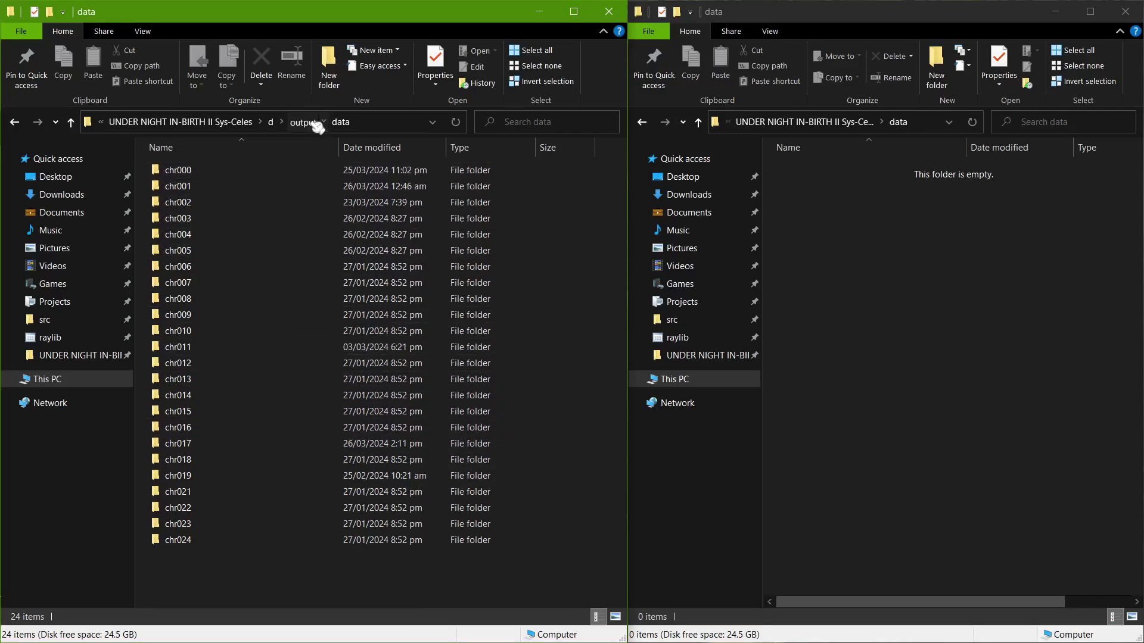
key("Return")
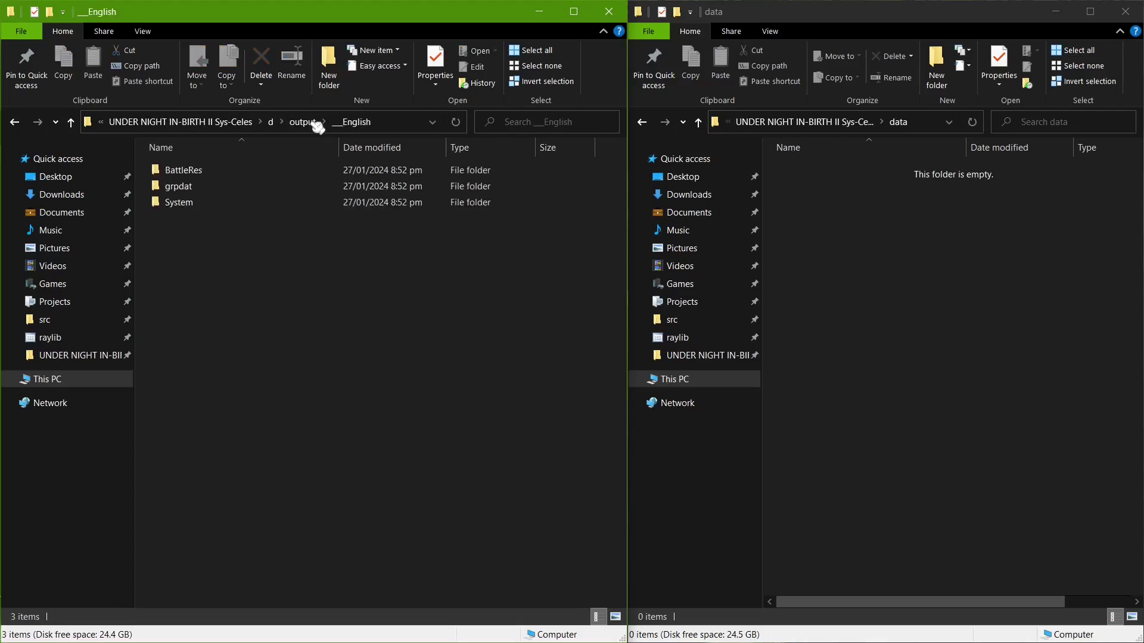
key("Down")
key("Down")
key("Return")
key("Down")
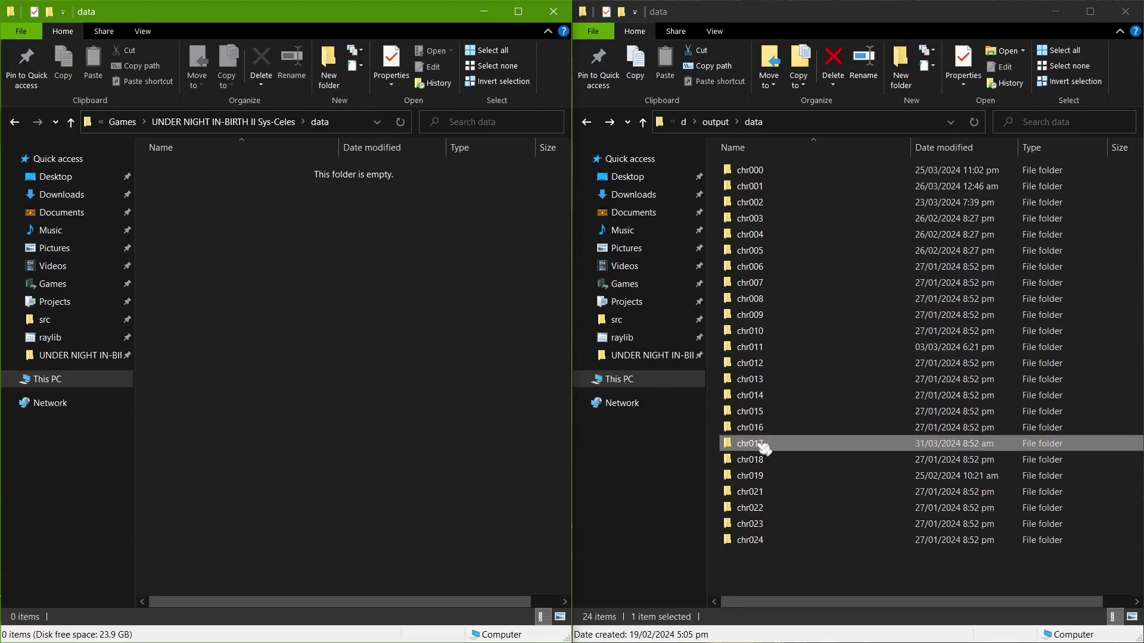
Copy the chr017 folder into the game's data folder and rename the copy chr025
left_click_drag(765, 448, 361, 284)
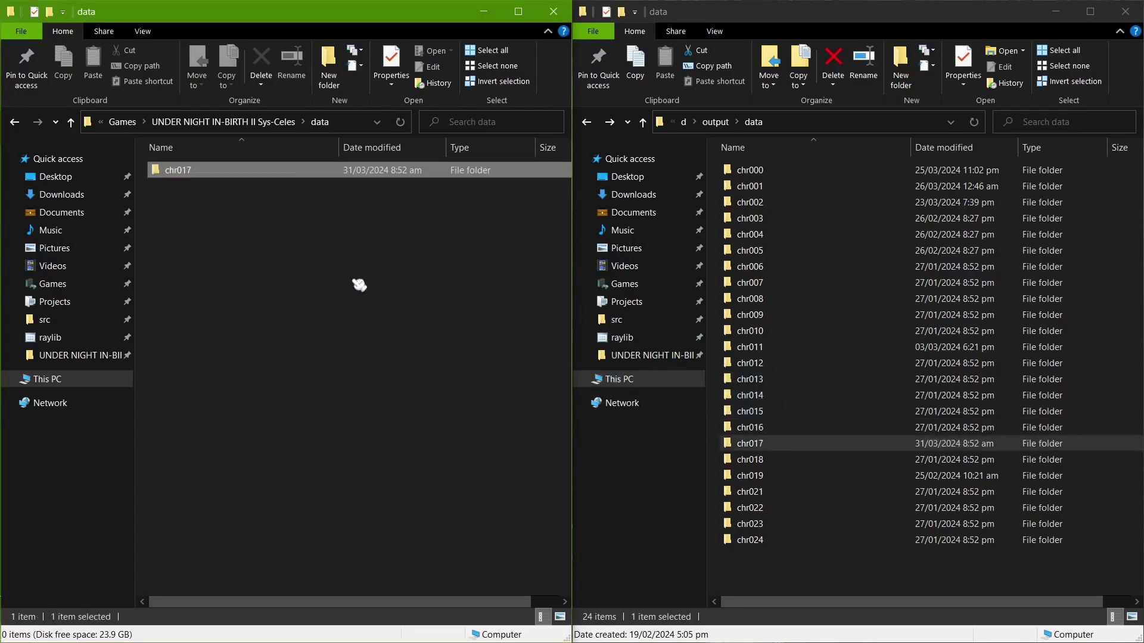
left_click(308, 357)
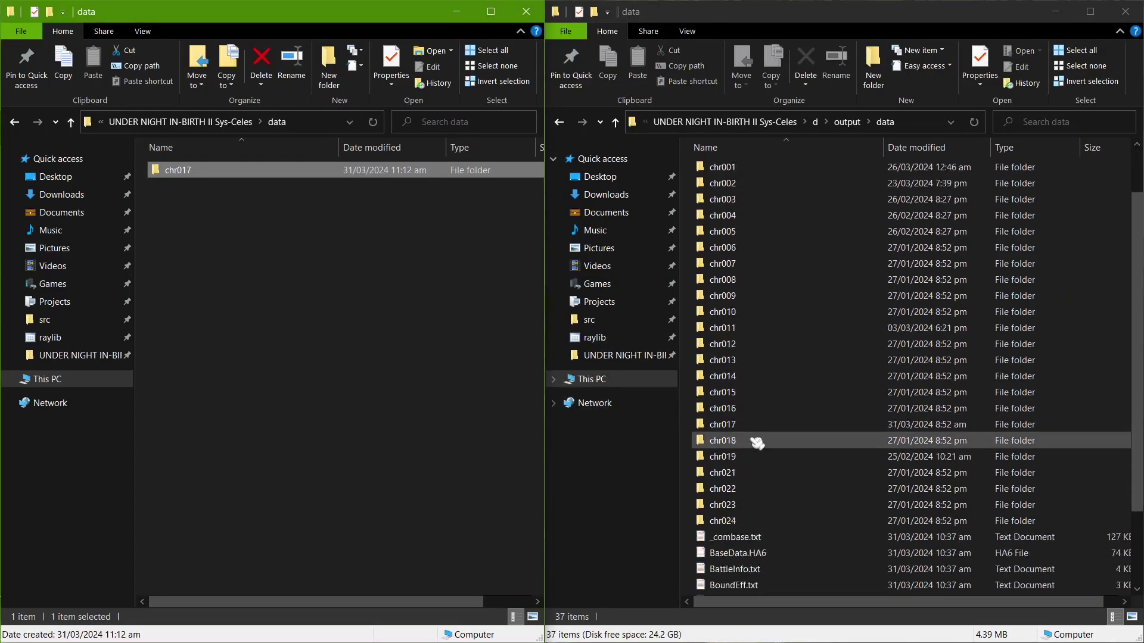
scroll(756, 442, "up", 2)
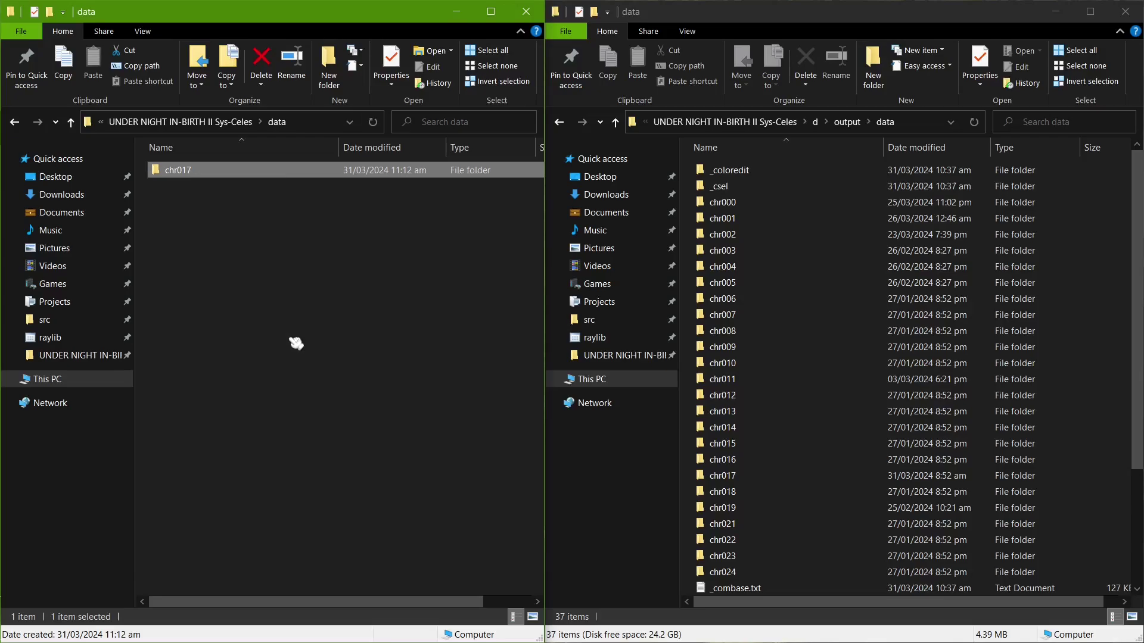
key("F2")
key("End")
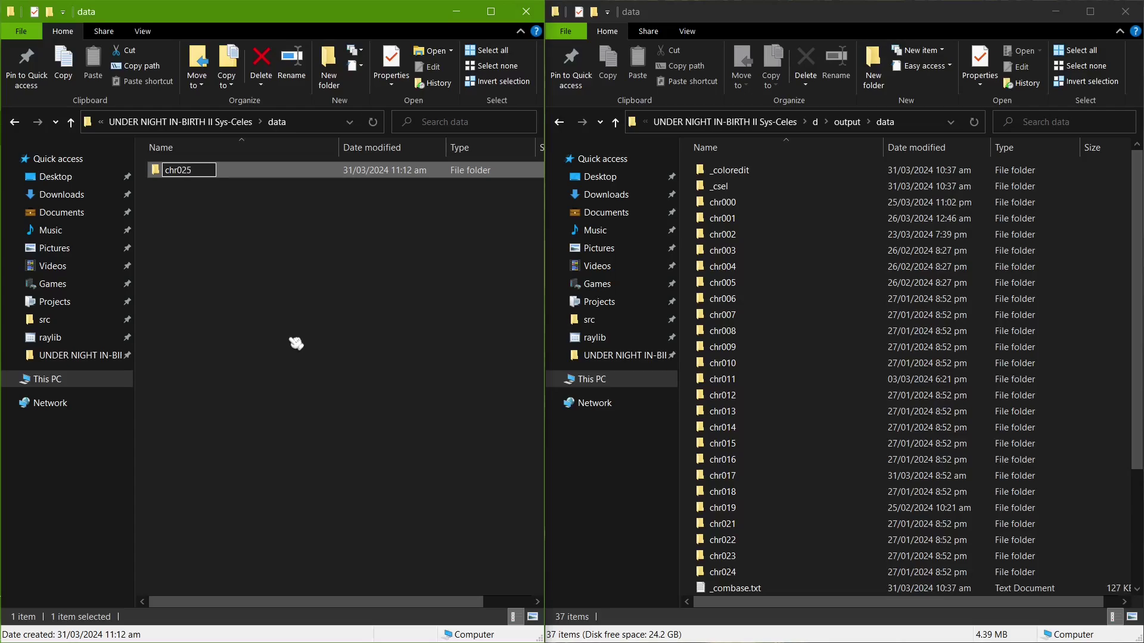
left_click(341, 337)
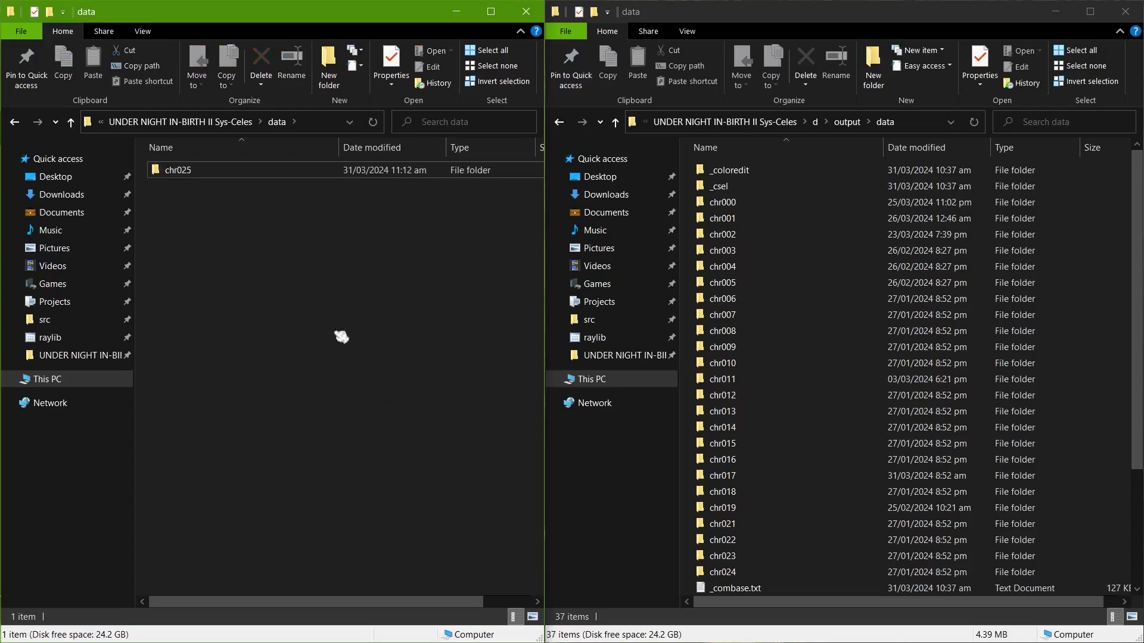
left_click(248, 173)
left_click(263, 262)
In chr025, bulk-rename the thirteen chr017 files, replacing 017 with 025
double_click(376, 172)
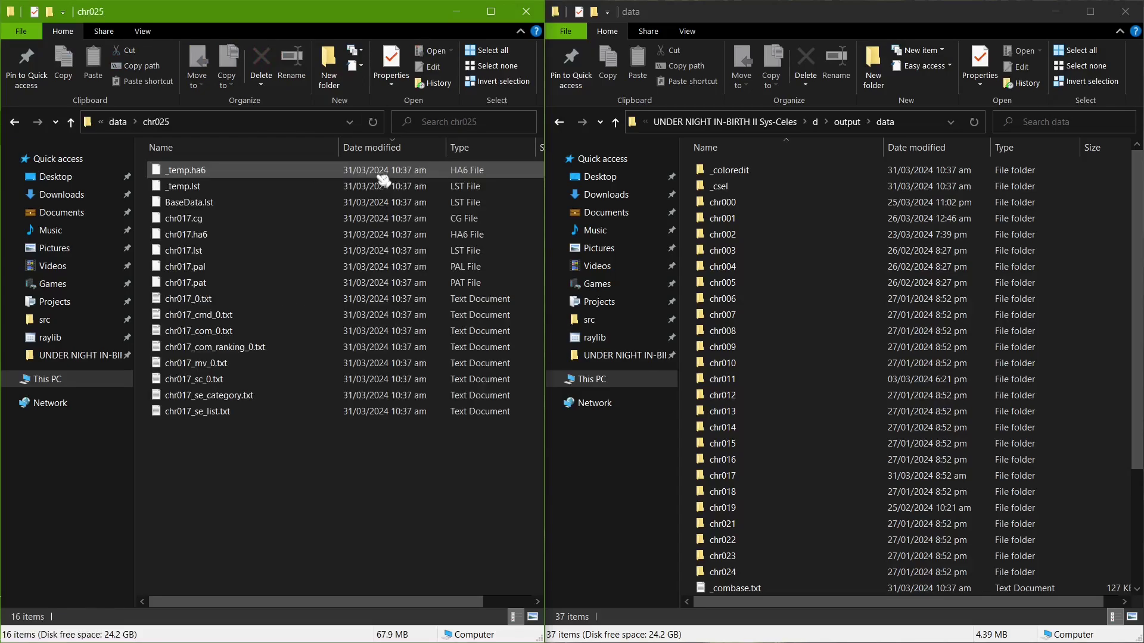
left_click_drag(268, 476, 235, 221)
left_click_drag(227, 448, 231, 222)
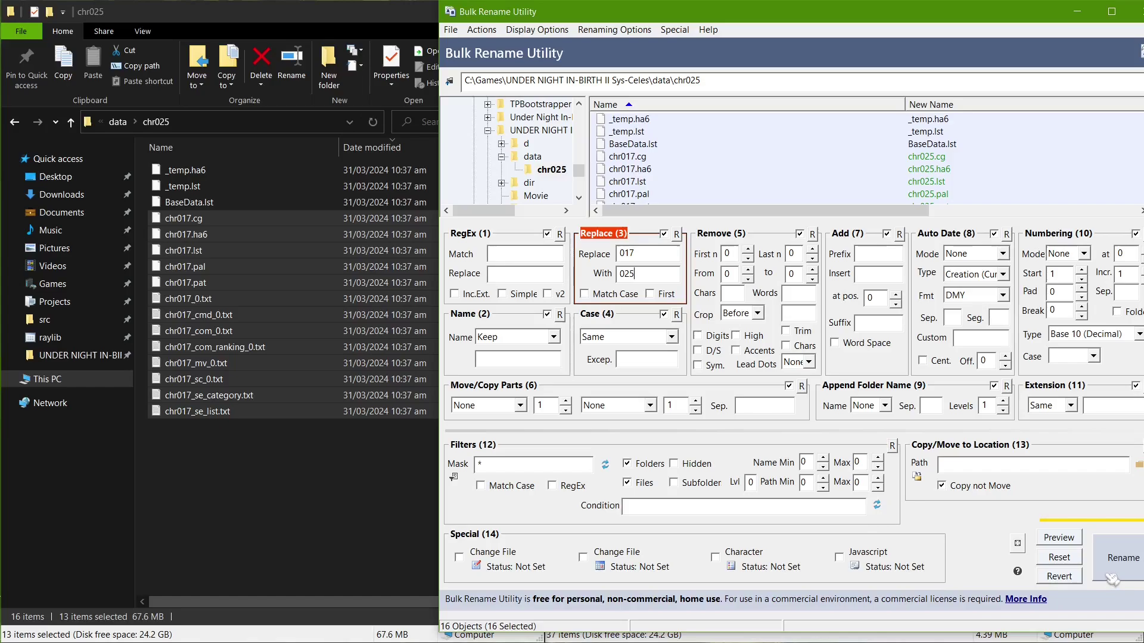
left_click(1111, 577)
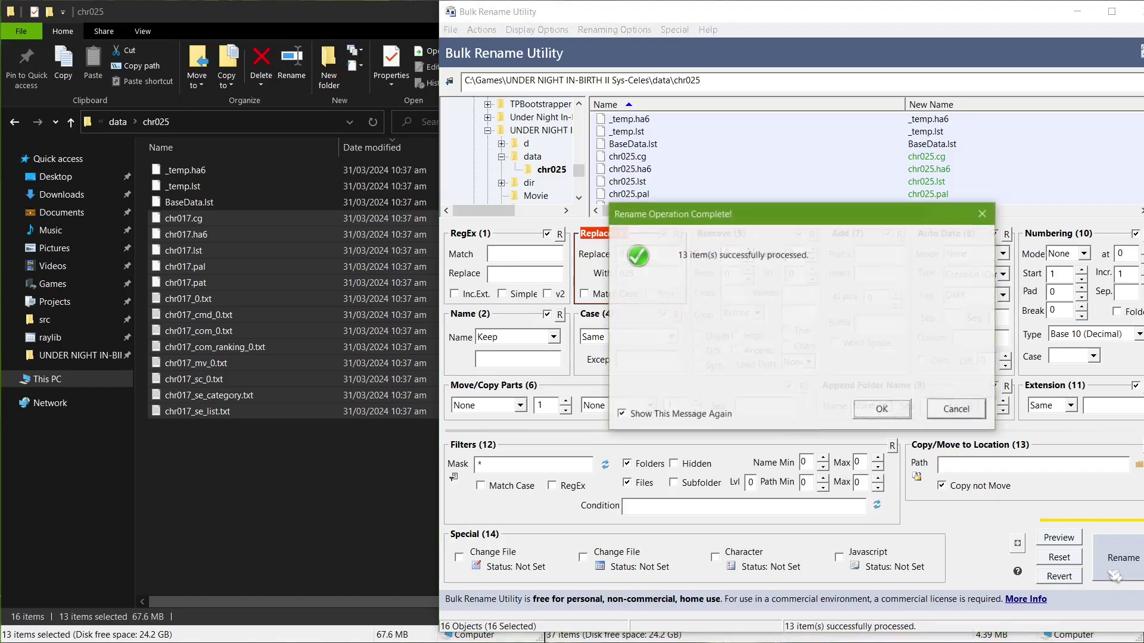
key("Return")
key("alt+F4")
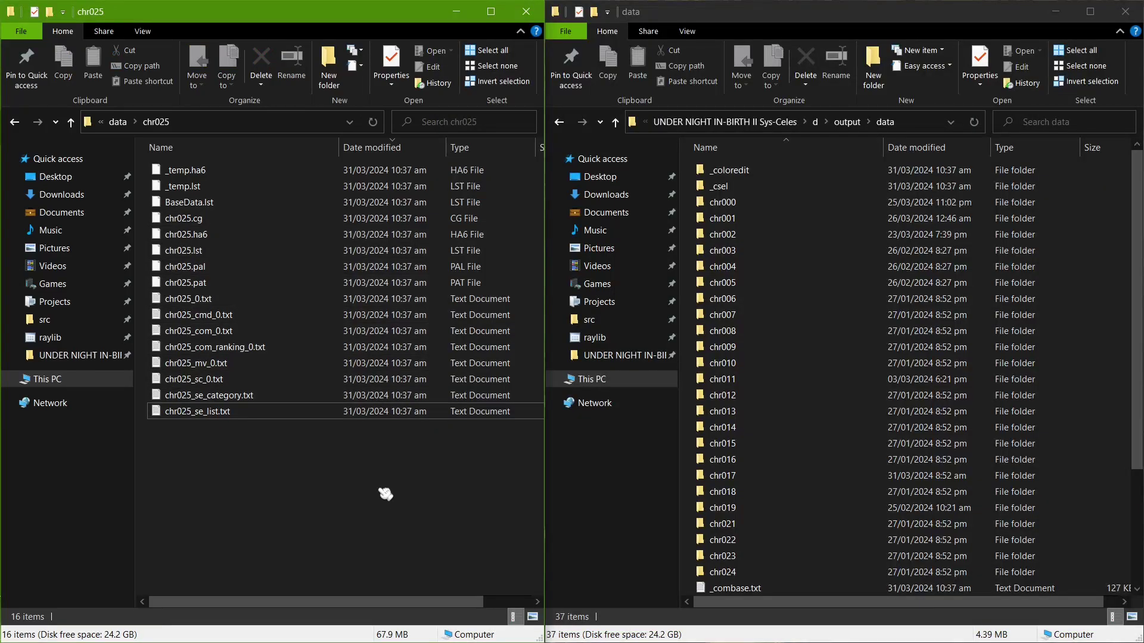
Select chr025_0.txt, chr025_cmd_0.txt and chr025_mv_0.txt together
left_click(231, 302)
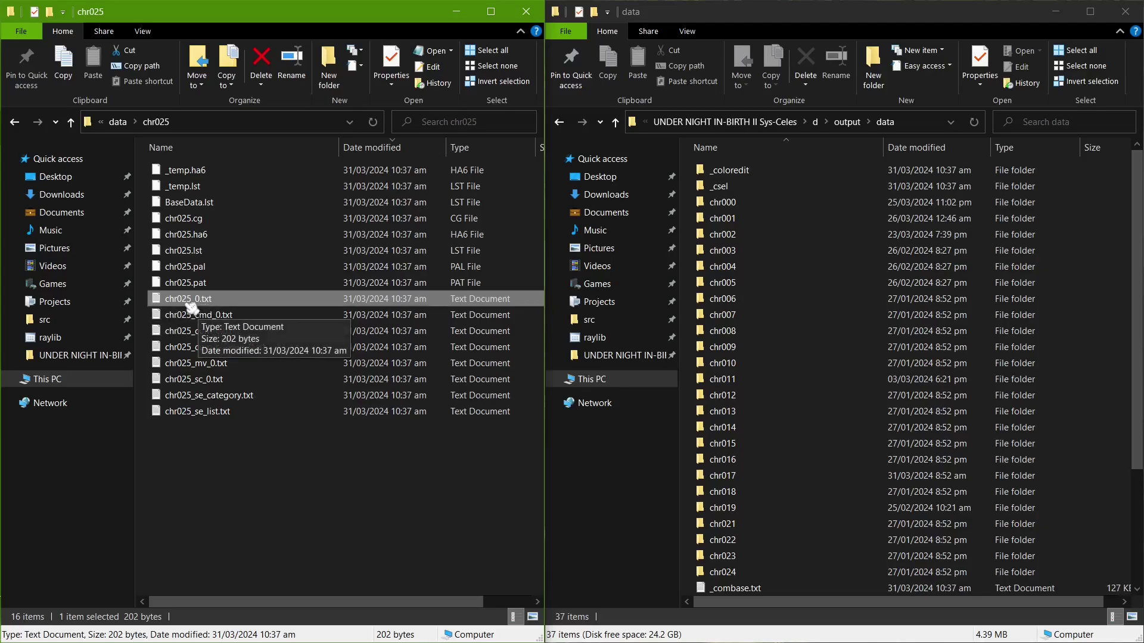
left_click(228, 317, "ctrl")
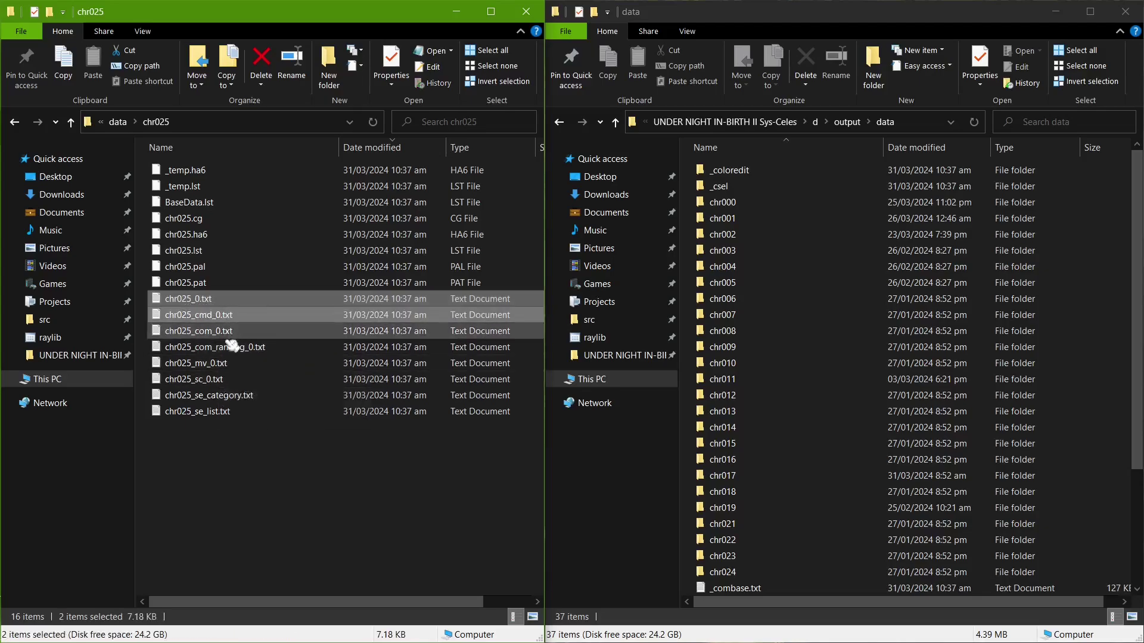
left_click(228, 371, "ctrl")
Open the three files in Notepad++ and change chr017 to chr025 in ProjectName and line 6
key("Return")
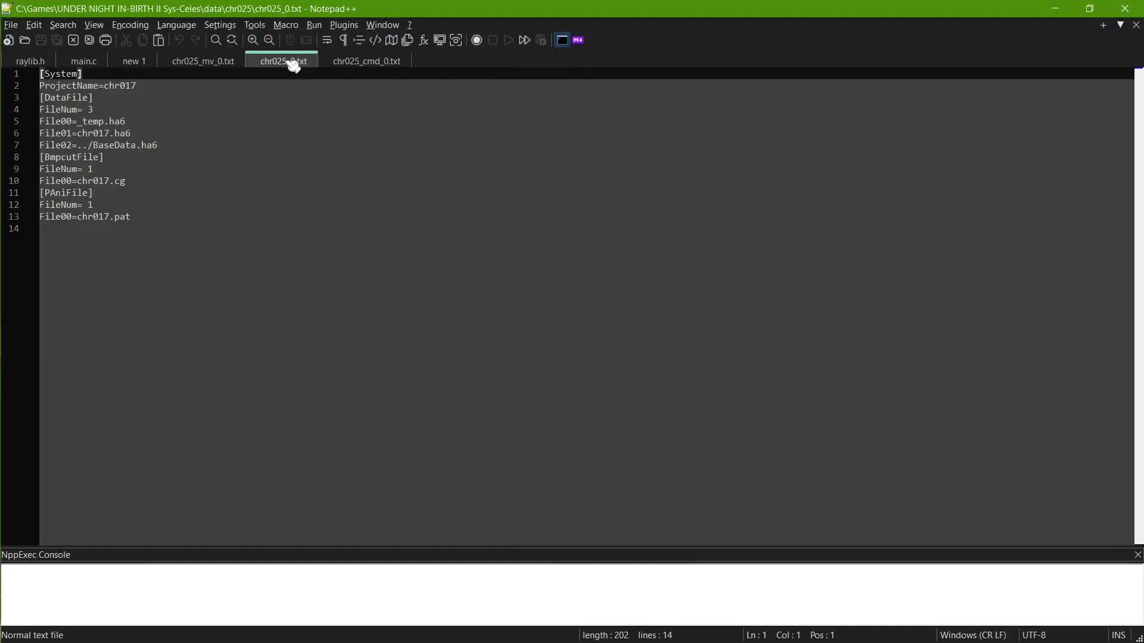
scroll(371, 251, "up", 5, "ctrl")
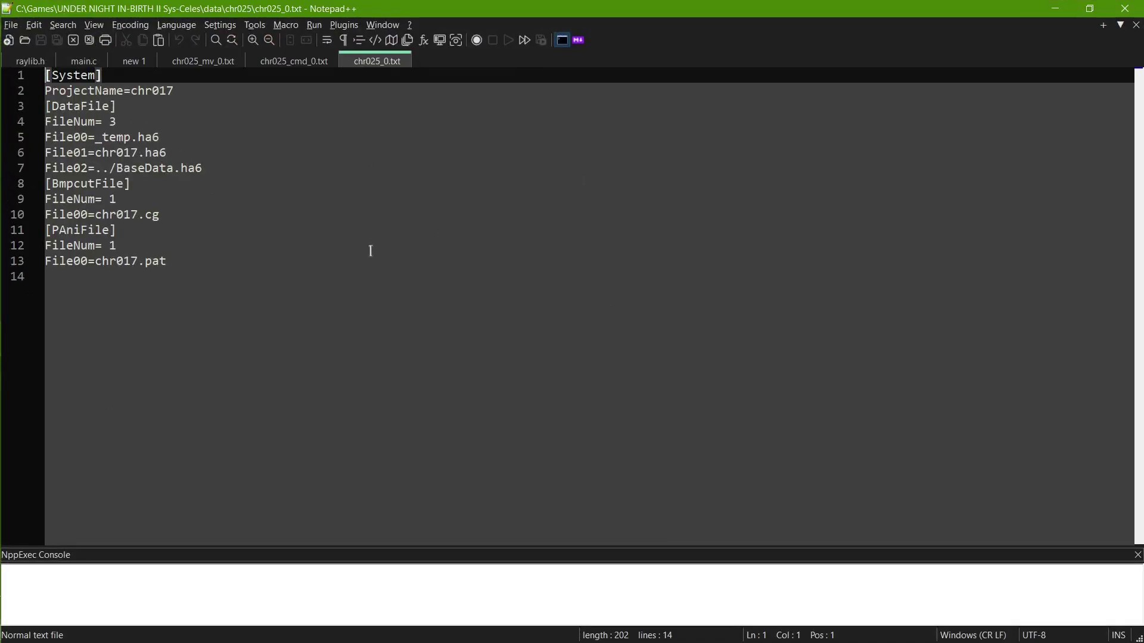
left_click_drag(235, 94, 184, 96)
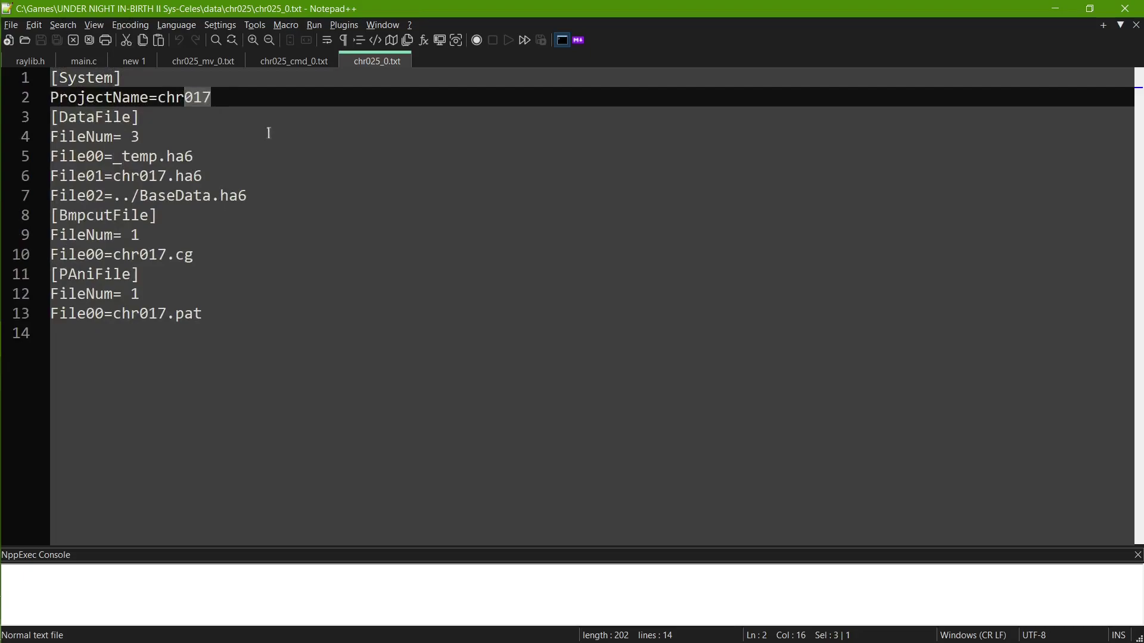
type("025")
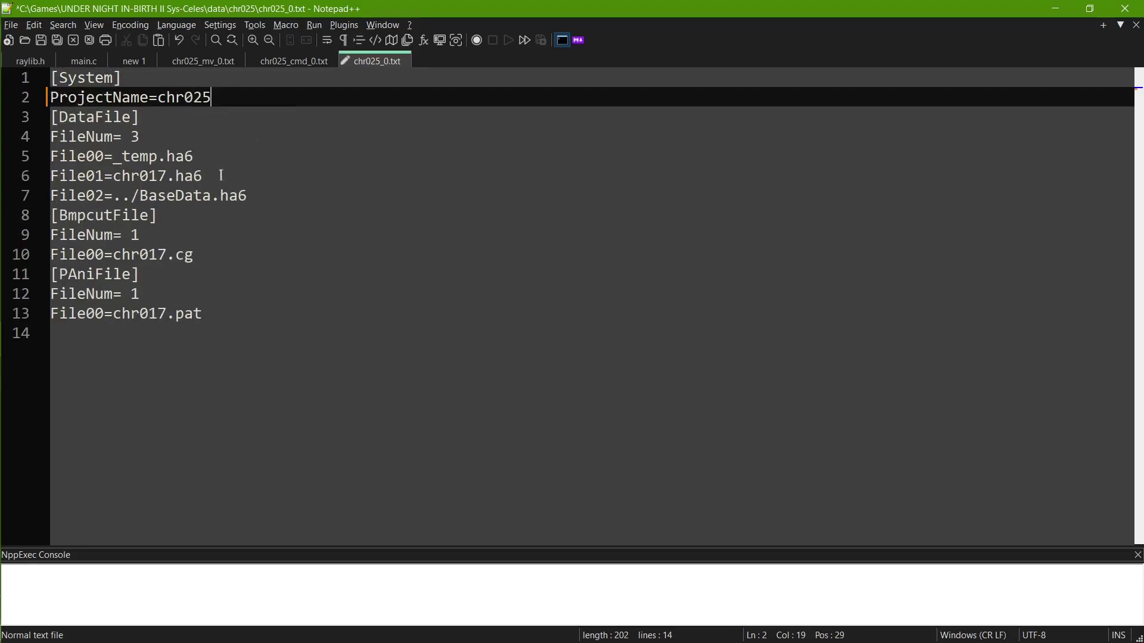
left_click(167, 175)
key("BackSpace")
key("BackSpace")
type("25")
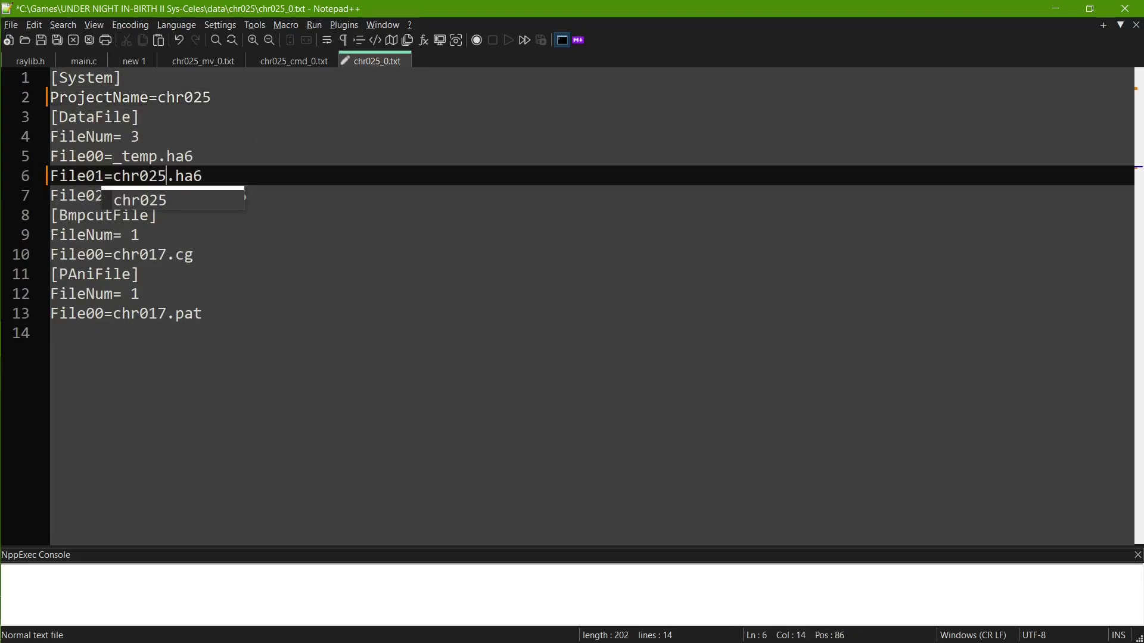
Change chr017 to chr025 on lines 10 and 13, then save and close chr025_0.txt
triple_click(174, 176)
triple_click(153, 255)
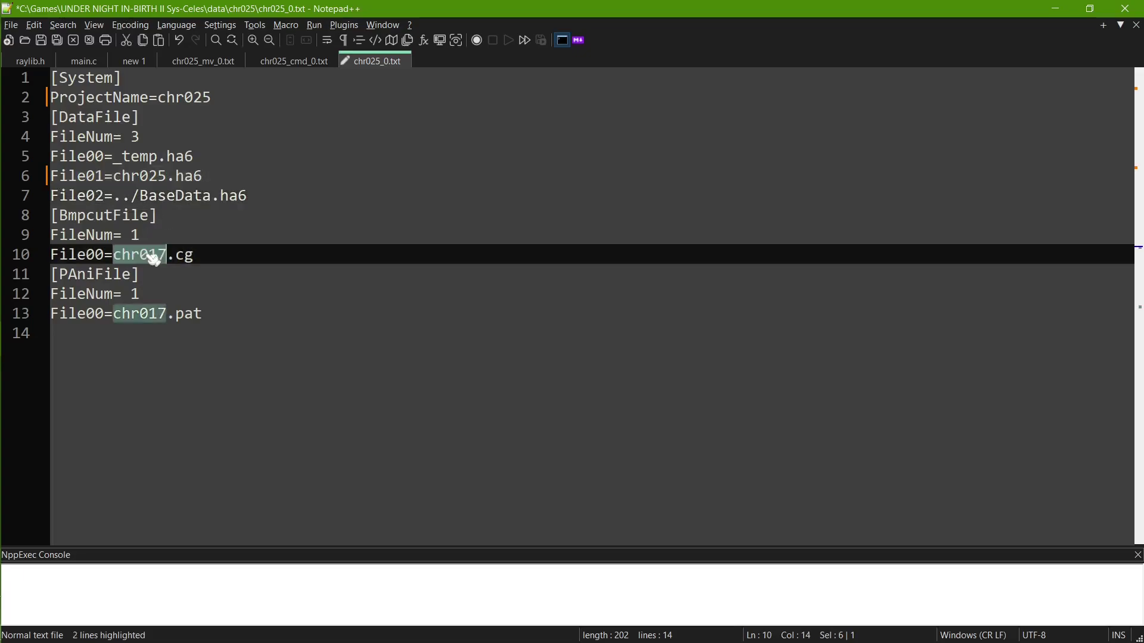
triple_click(170, 321)
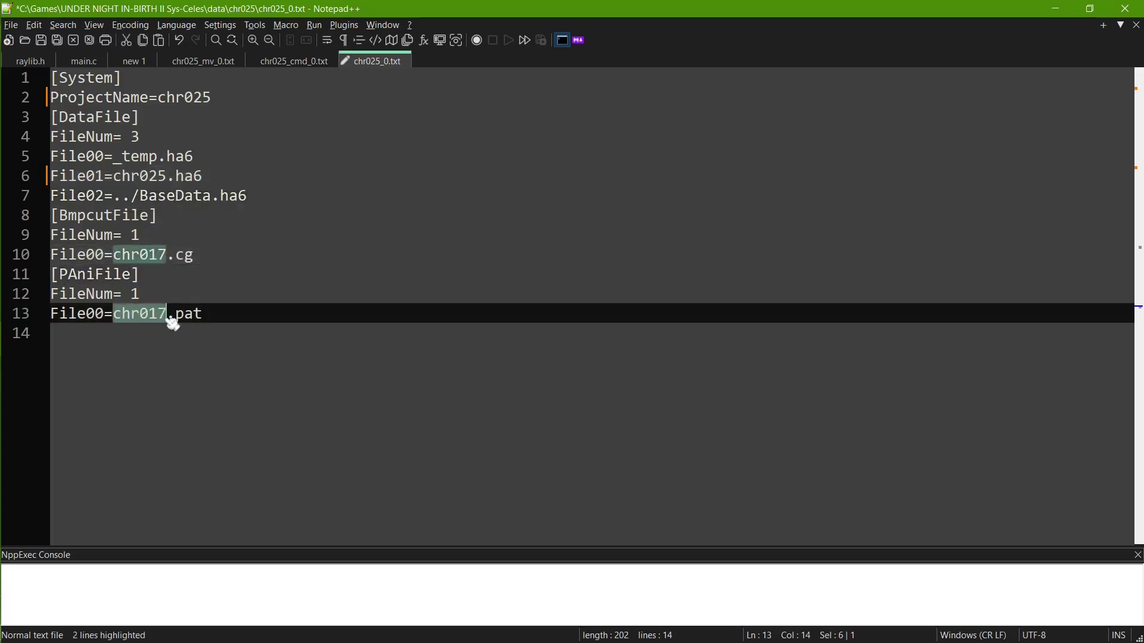
left_click(165, 241)
left_click(166, 253)
key("BackSpace")
key("BackSpace")
type("25")
key("Escape")
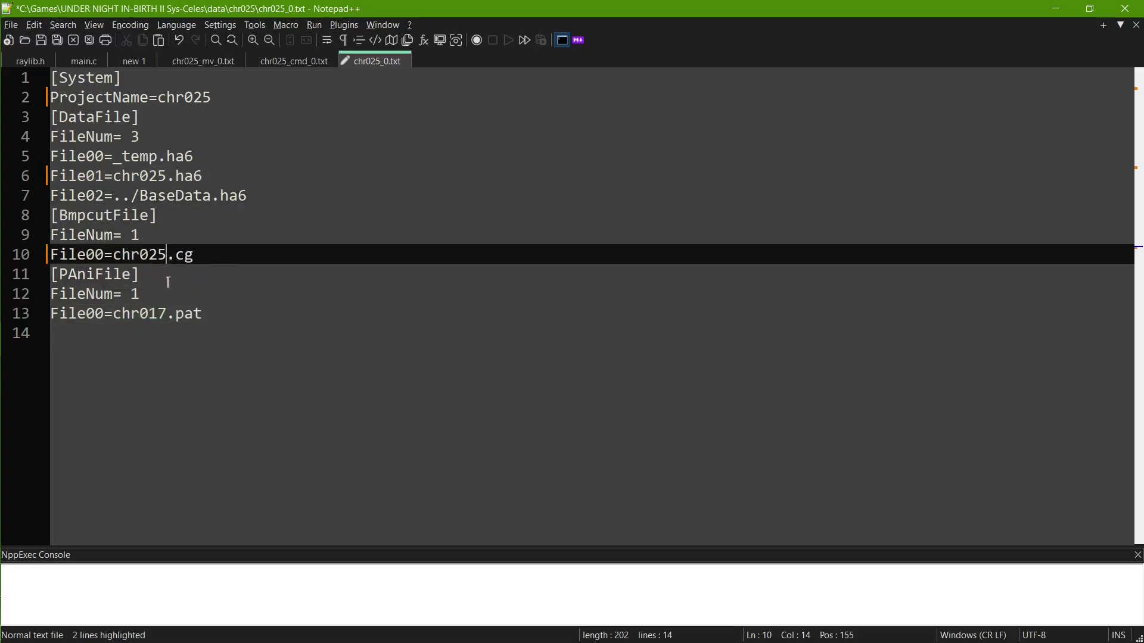
left_click(167, 314)
key("BackSpace")
key("BackSpace")
type("25")
key("ctrl+s")
left_click(321, 274)
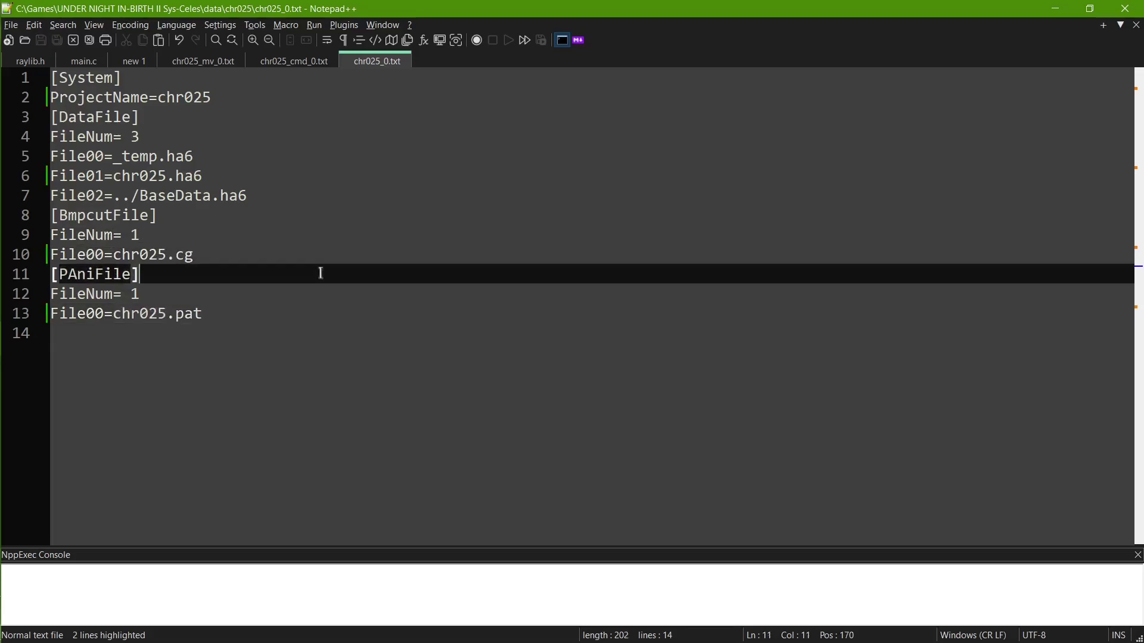
key("ctrl+w")
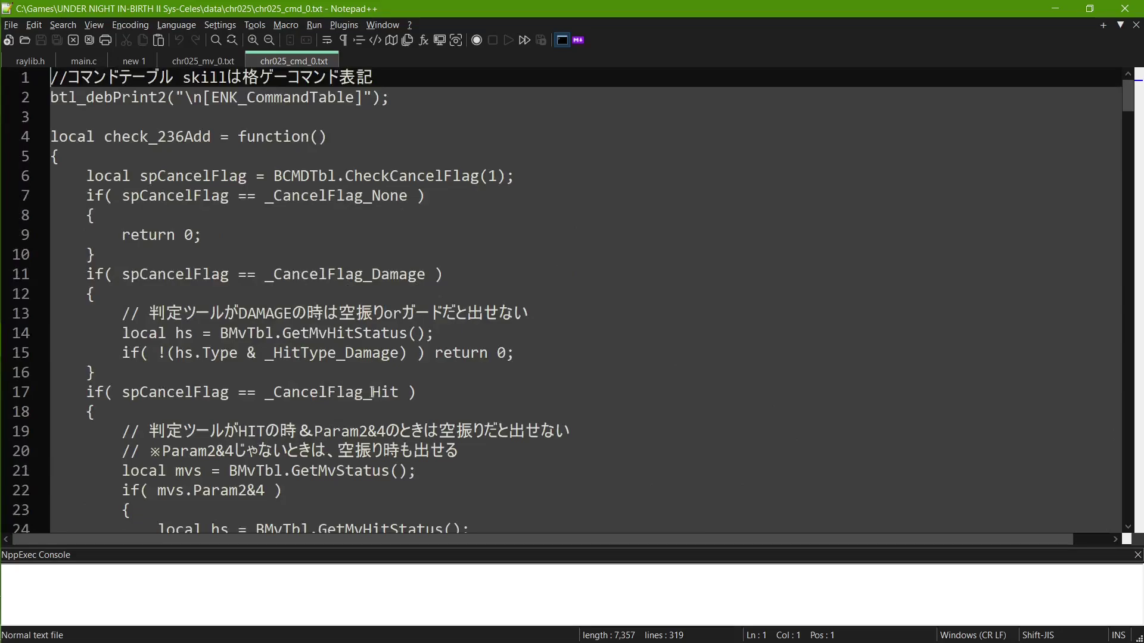
Rename CHR017_CommandTable to CHR025_CommandTable on line 316, then save and close chr025_cmd_0.txt
scroll(372, 392, "down", 20)
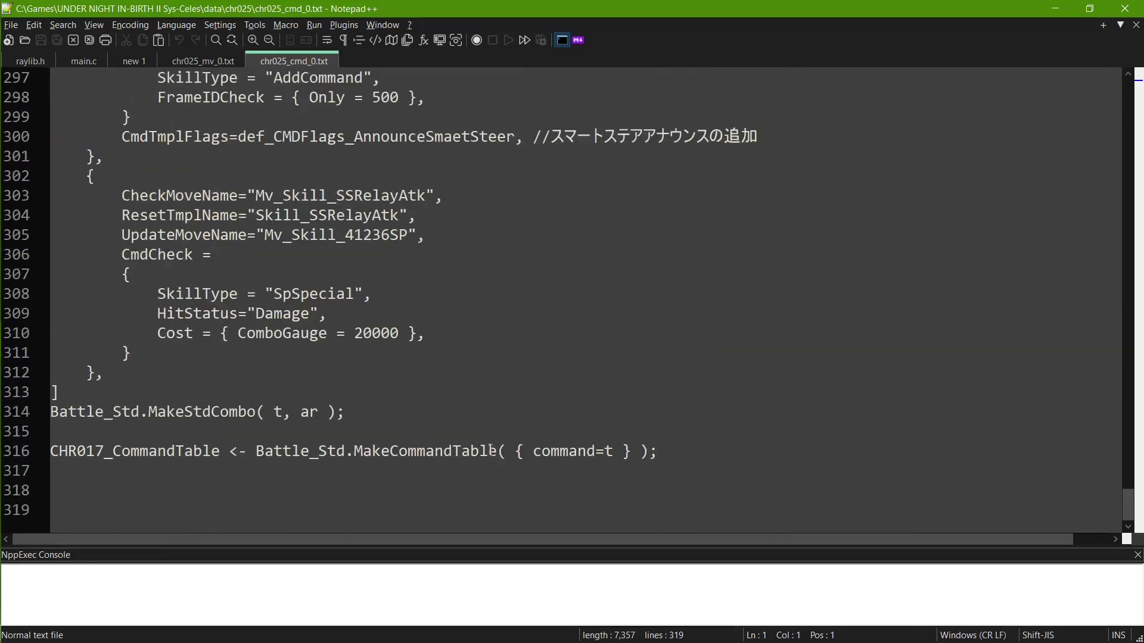
scroll(372, 429, "up", 20)
left_click(53, 116)
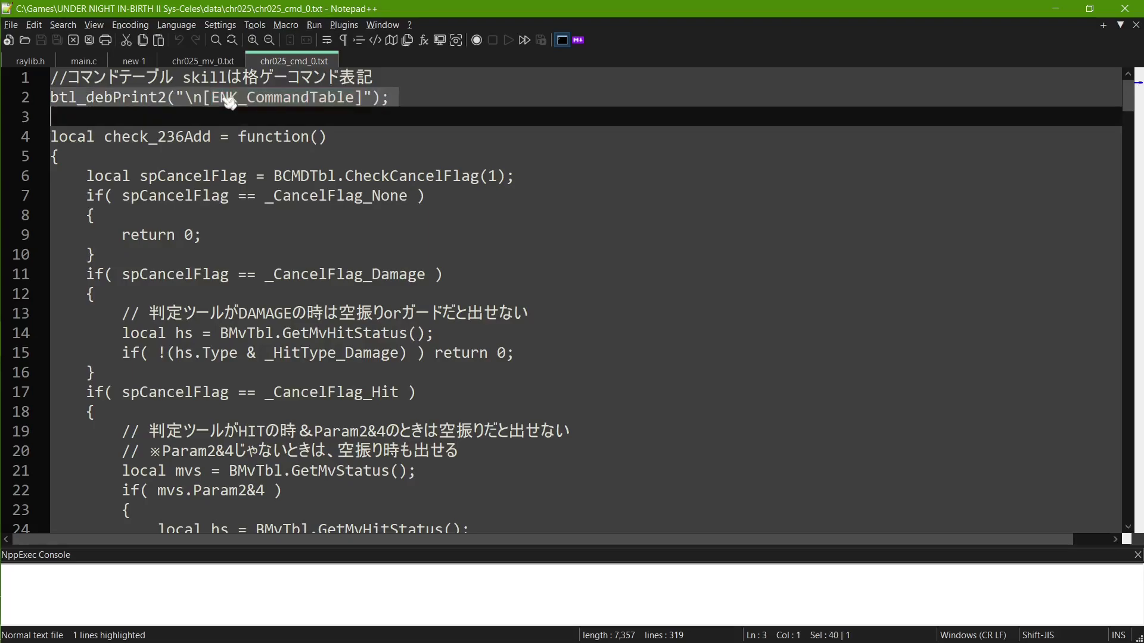
left_click(259, 137)
scroll(259, 132, "down", 20)
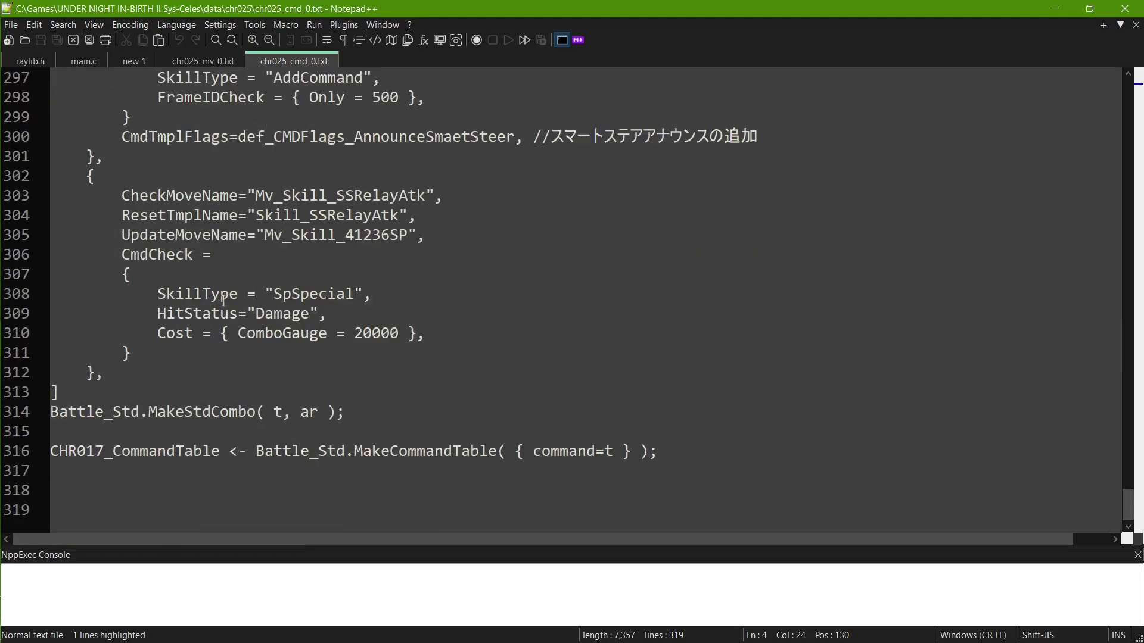
left_click(104, 450)
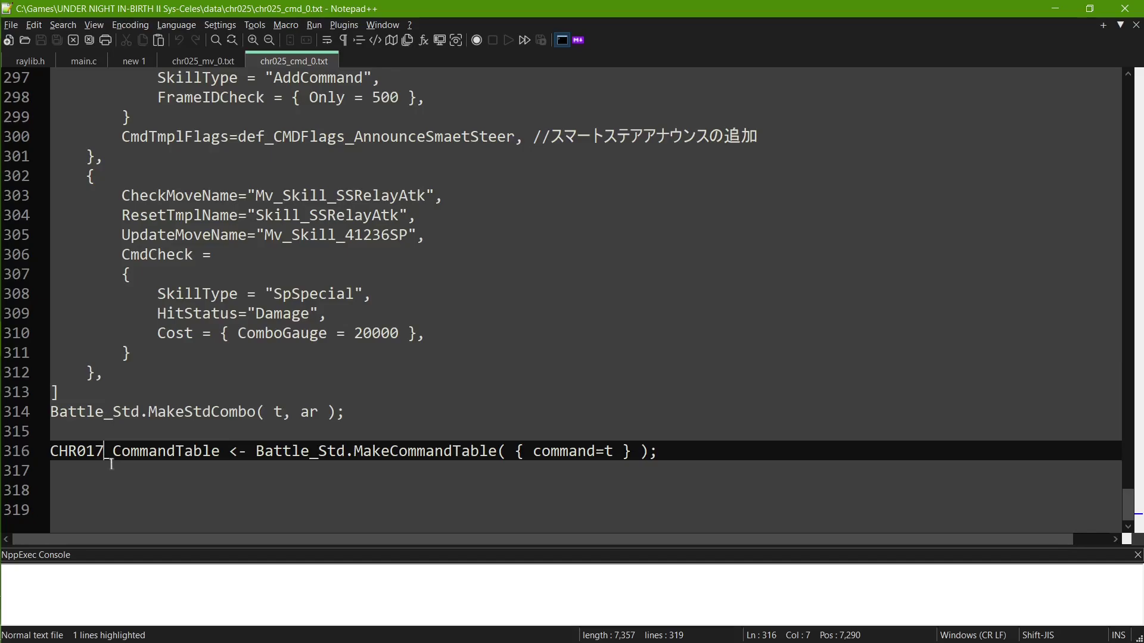
key("BackSpace")
key("BackSpace")
type("25")
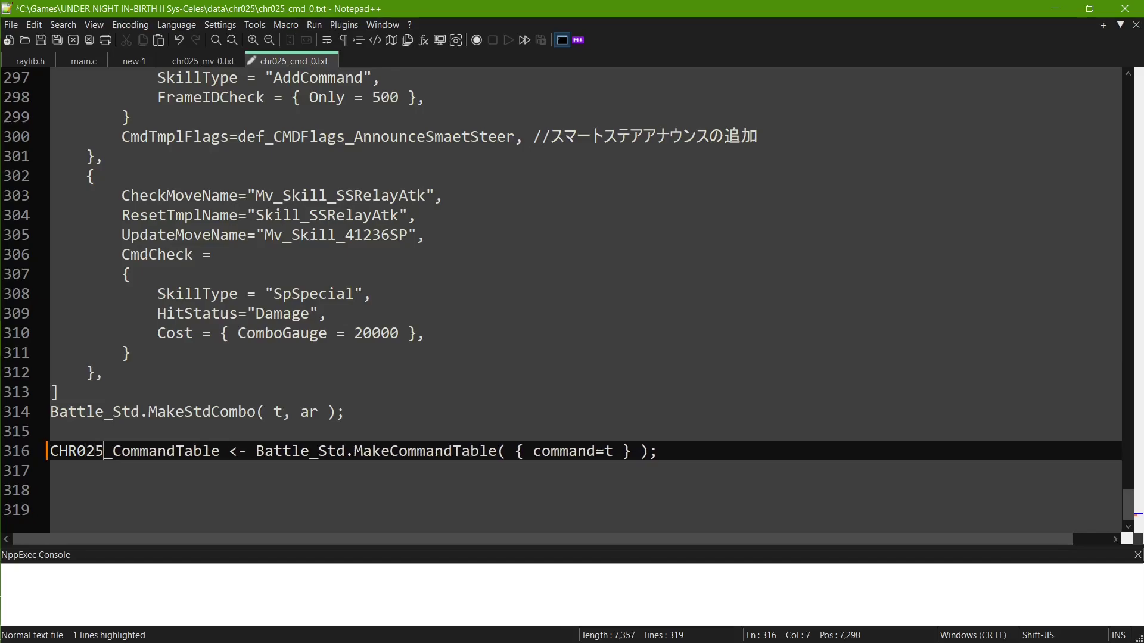
key("ctrl+s")
key("ctrl+w")
left_click(206, 60)
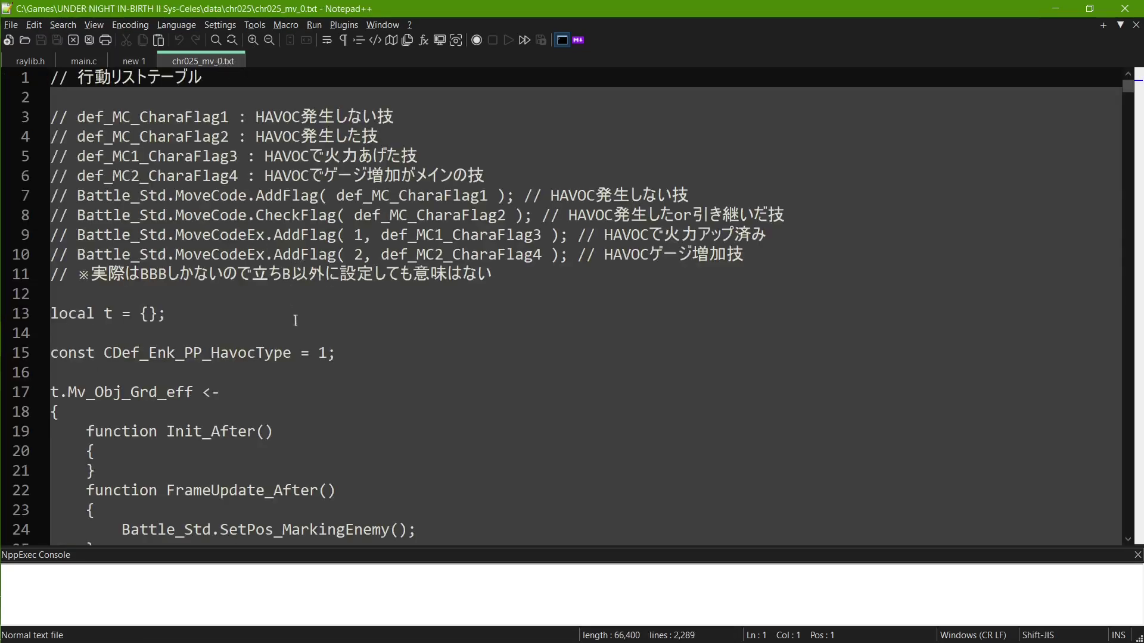
At the file's end, rename CHR017_MoveTable and CHR017_CommandTable to CHR025
scroll(296, 320, "down", 20)
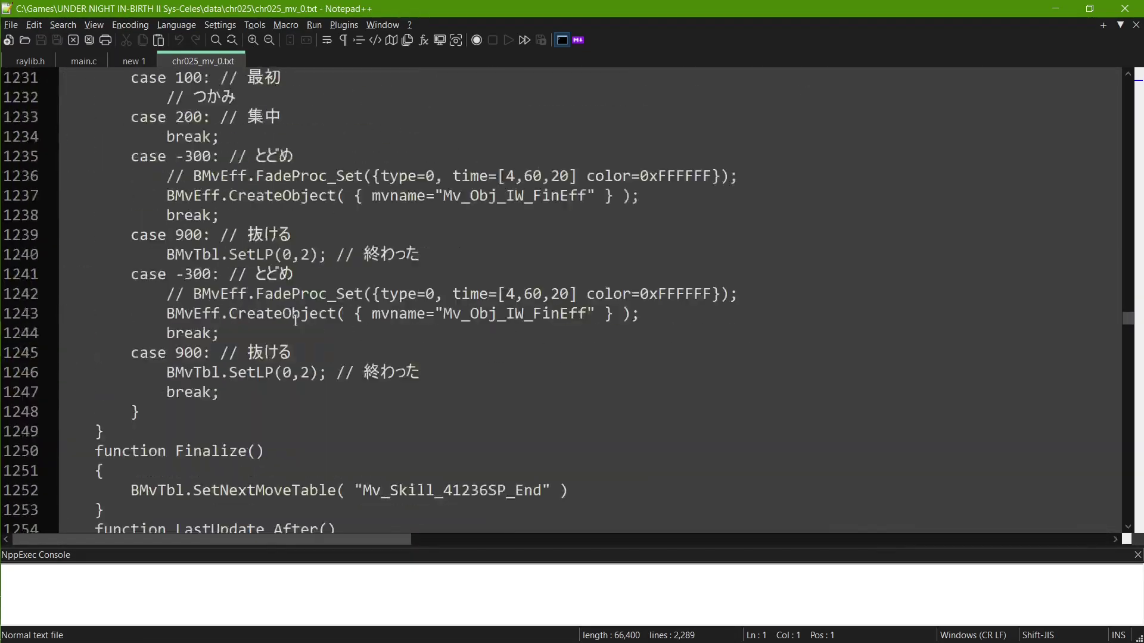
scroll(296, 320, "down", 20)
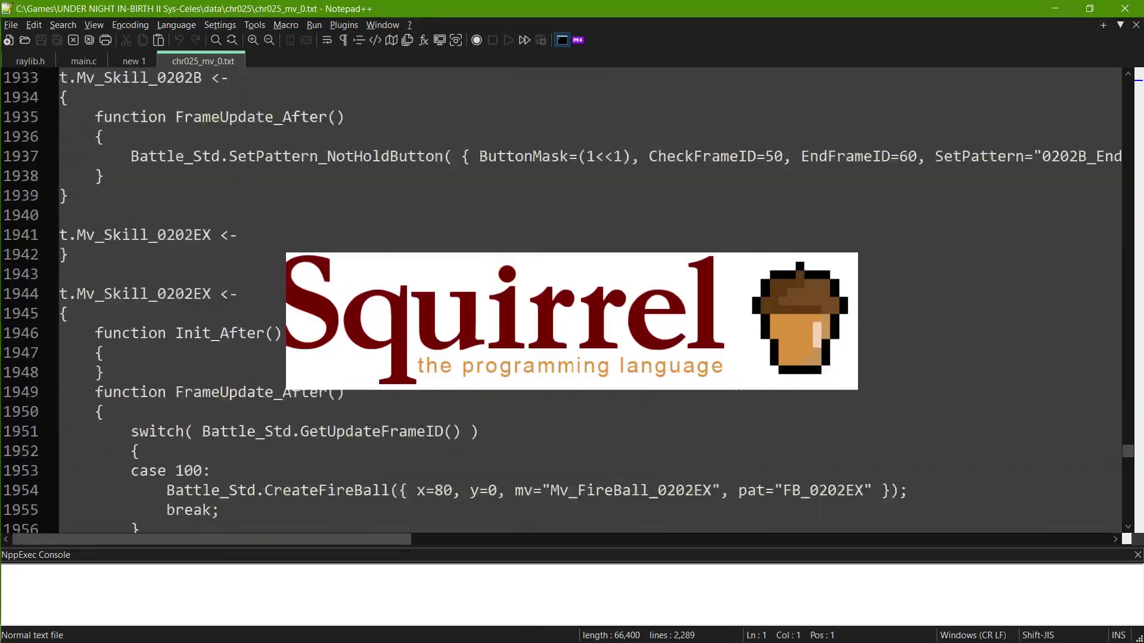
scroll(590, 301, "down", 20)
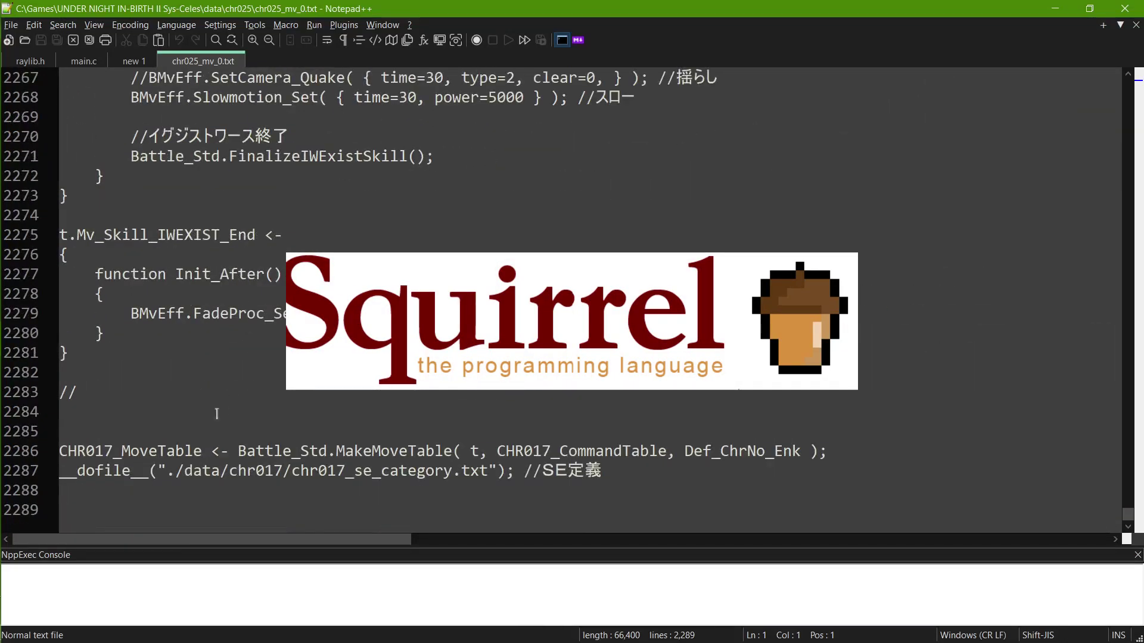
left_click(115, 451)
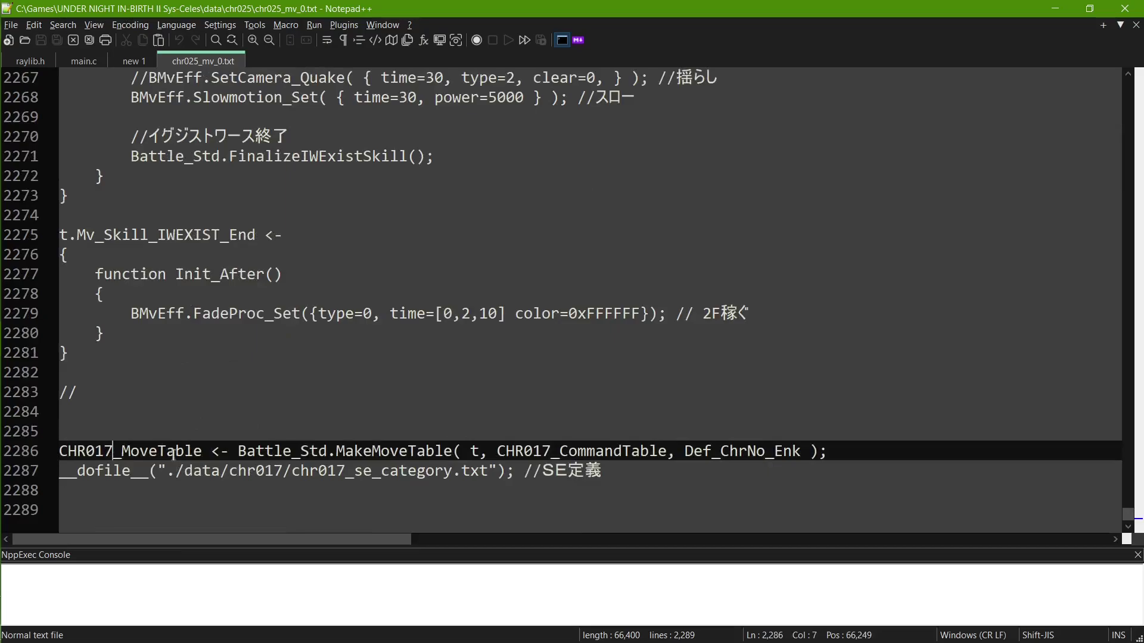
key("BackSpace")
key("BackSpace")
key("BackSpace")
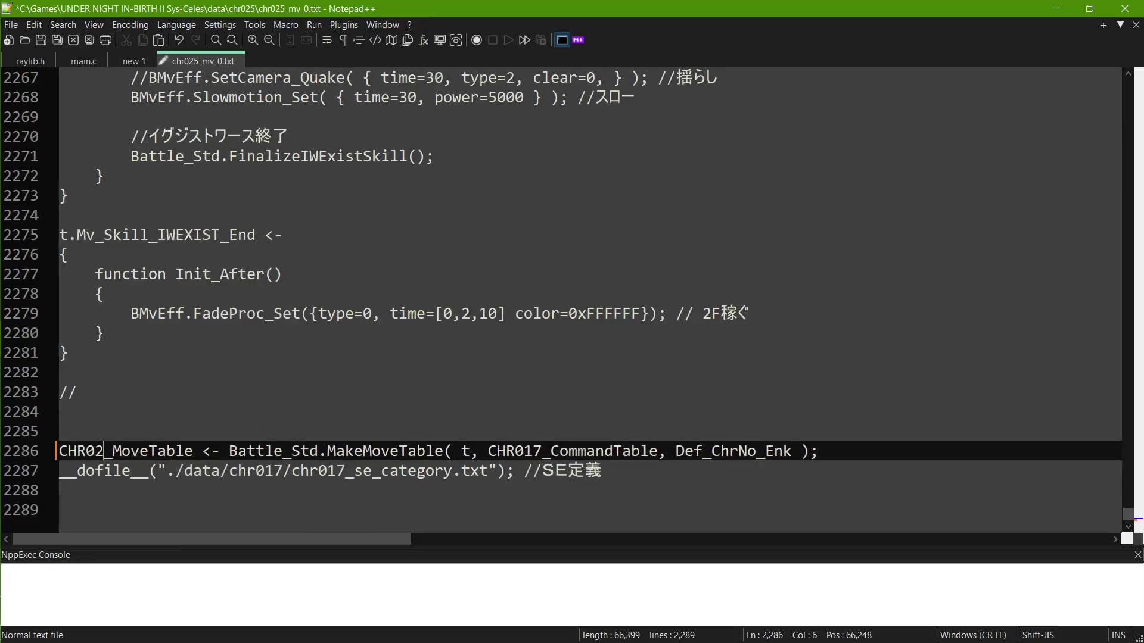
type("025")
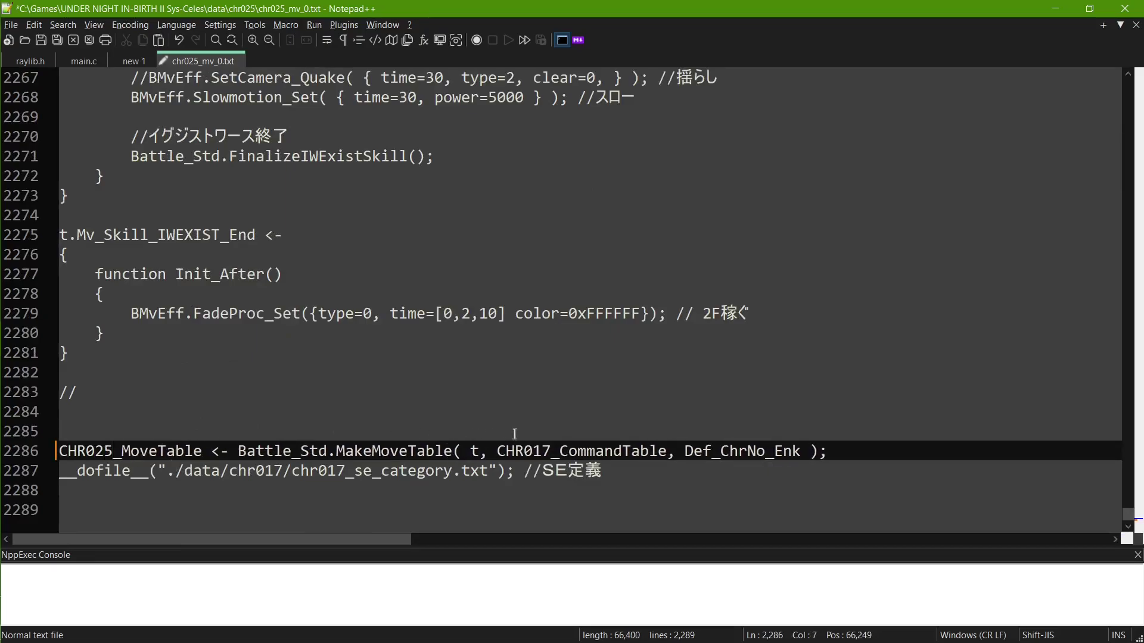
left_click(551, 451)
key("BackSpace")
key("BackSpace")
type("25")
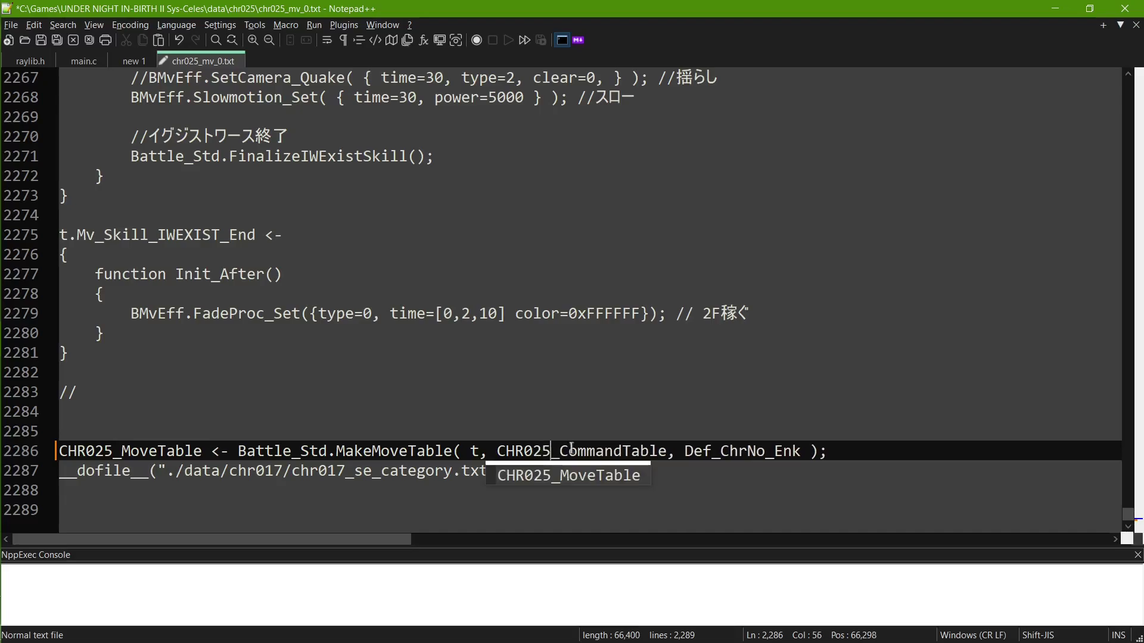
left_click(694, 463)
Change Def_ChrNo_Enk to Def_ChrNo_Aaa, point the path to chr025/chr025_se_category.txt, and save
left_click(802, 453)
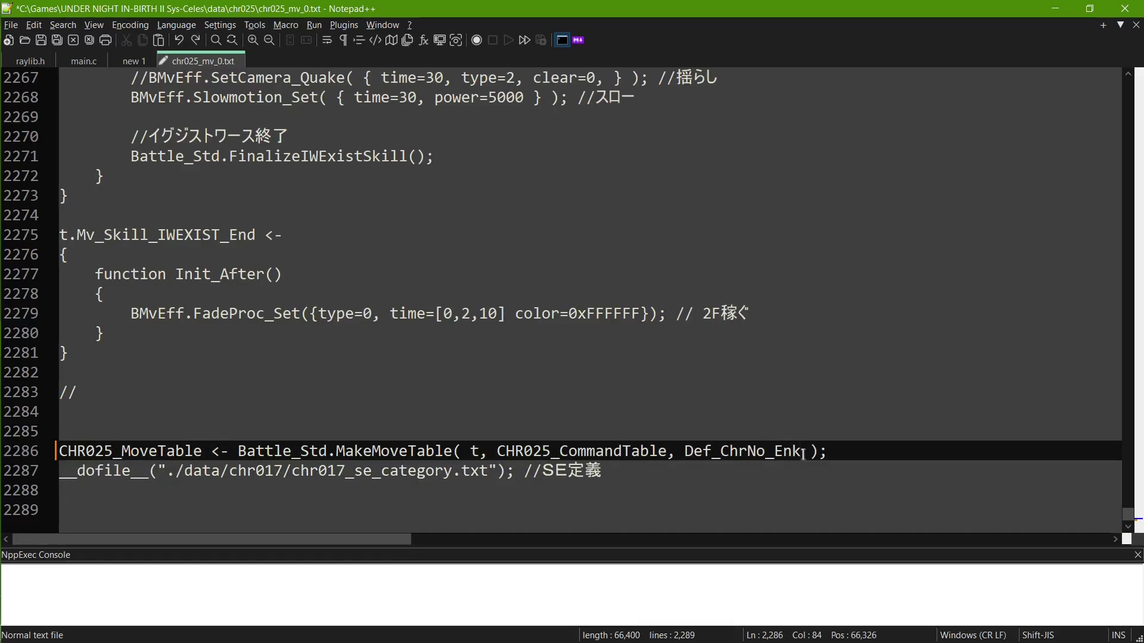
key("Left")
key("Delete")
key("Delete")
key("Delete")
type("Aaa")
left_click(282, 470)
key("BackSpace")
key("BackSpace")
type("25")
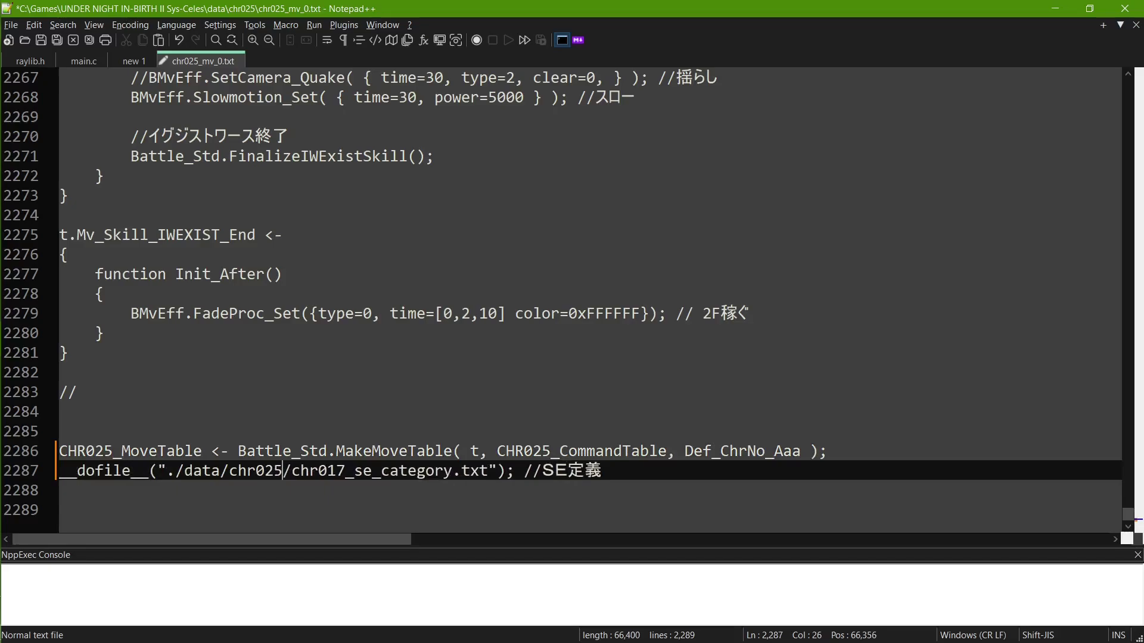
key("Right")
key("Right")
key("Right")
key("Right")
key("Right")
key("Right")
key("BackSpace")
key("BackSpace")
type("25")
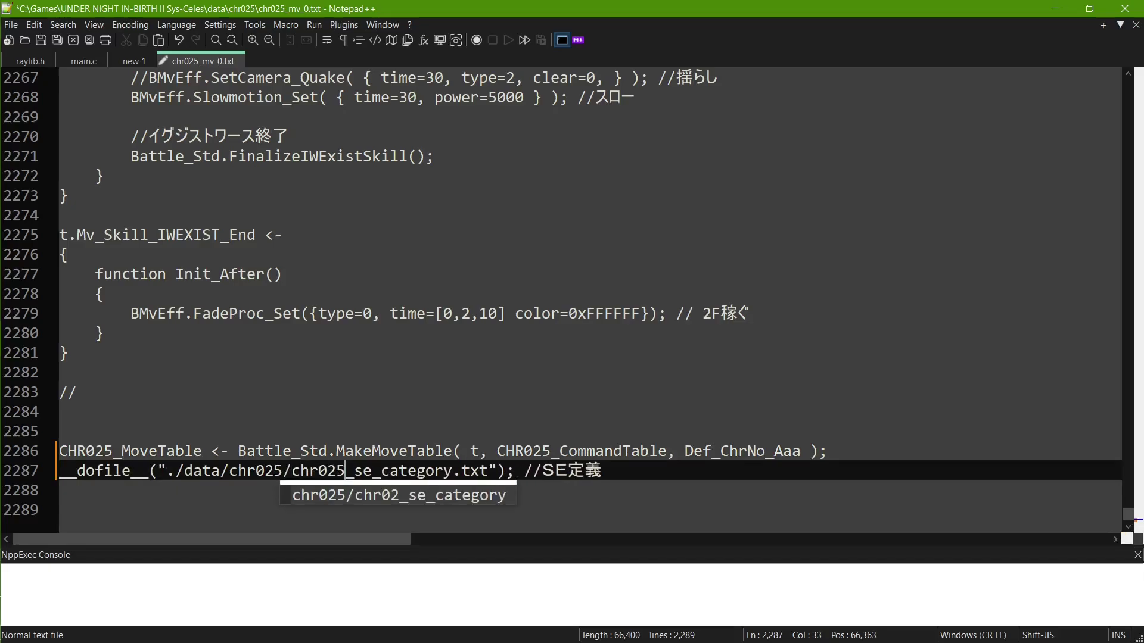
key("ctrl+s")
left_click(370, 425)
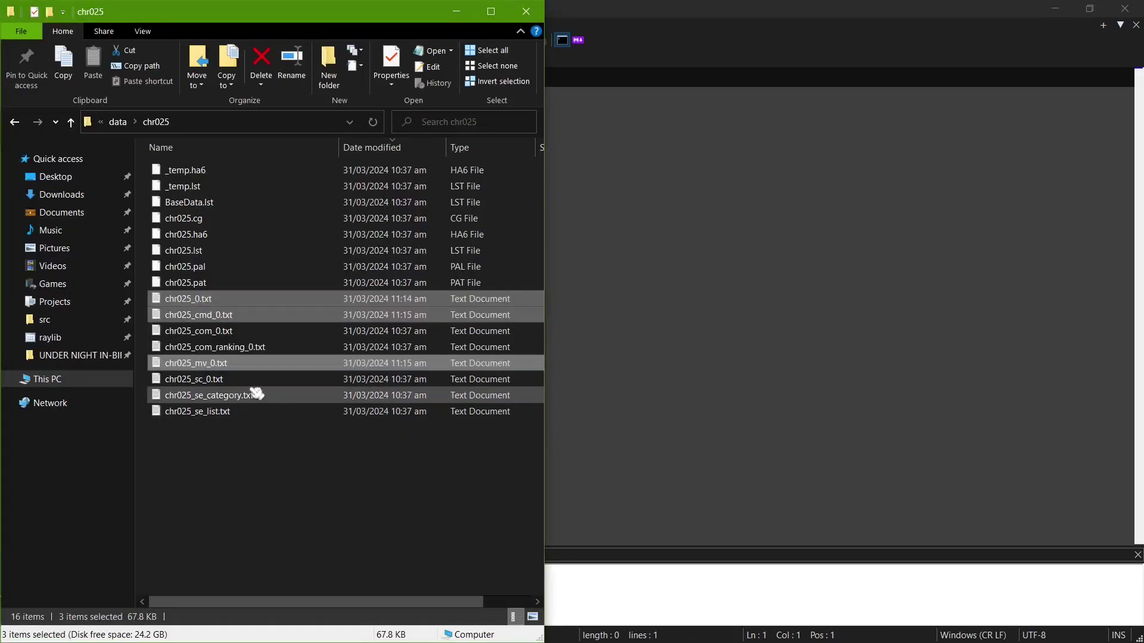
Open the remaining script files; change the ranking file's chr017 path to chr025, save and close
left_click(230, 332)
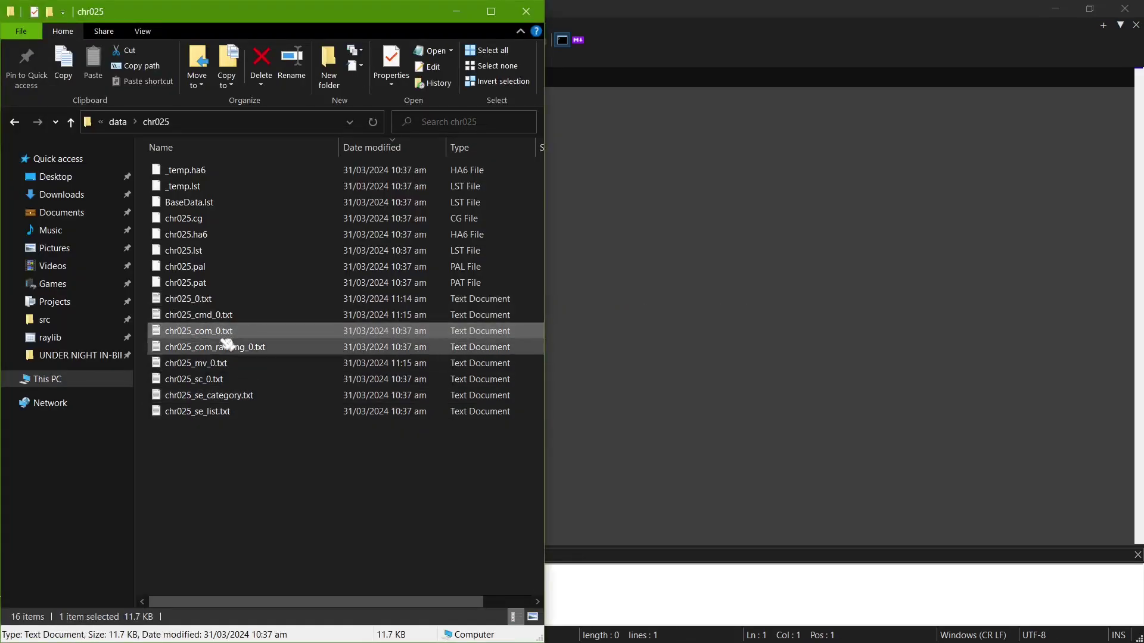
left_click(255, 347, "ctrl")
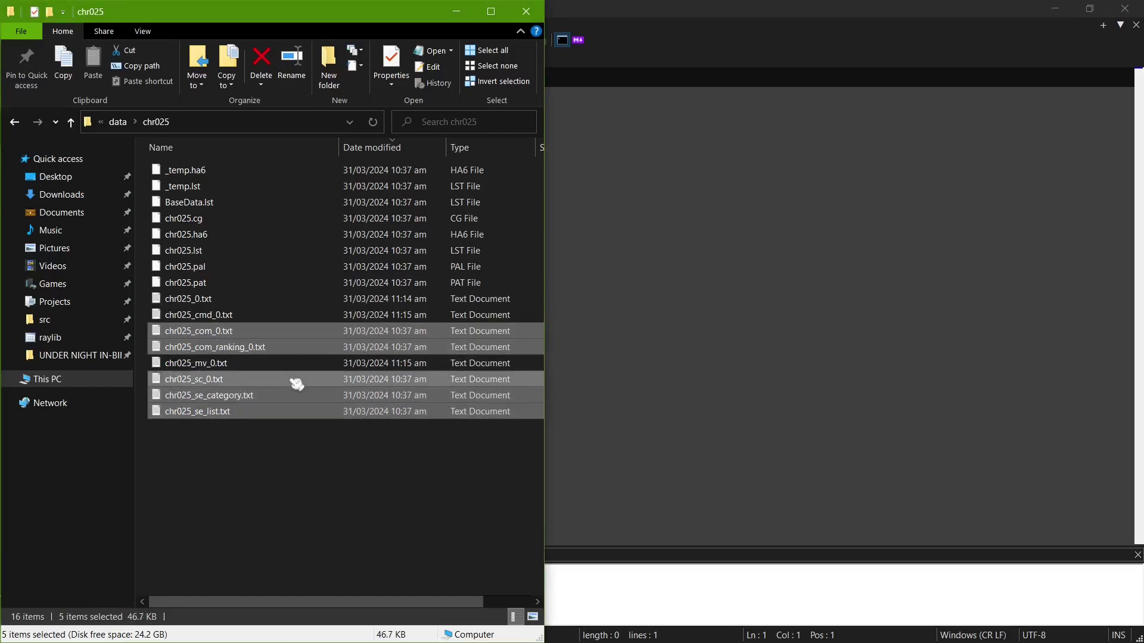
key("Return")
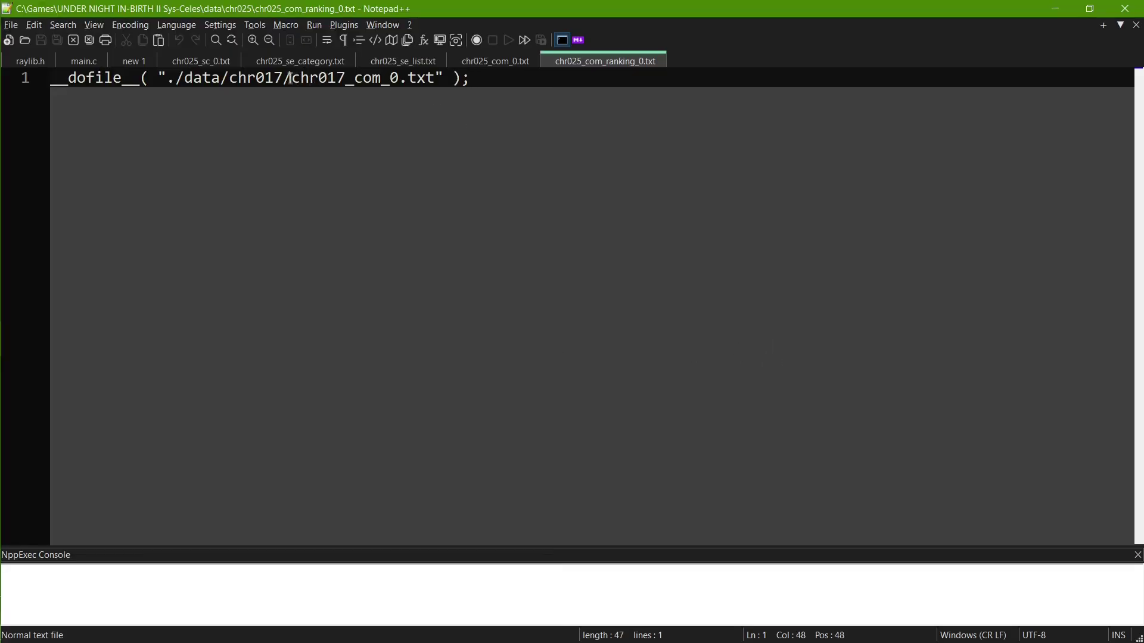
left_click(285, 79)
key("BackSpace")
key("BackSpace")
type("25")
key("Right")
key("Right")
key("Right")
key("Delete")
key("Delete")
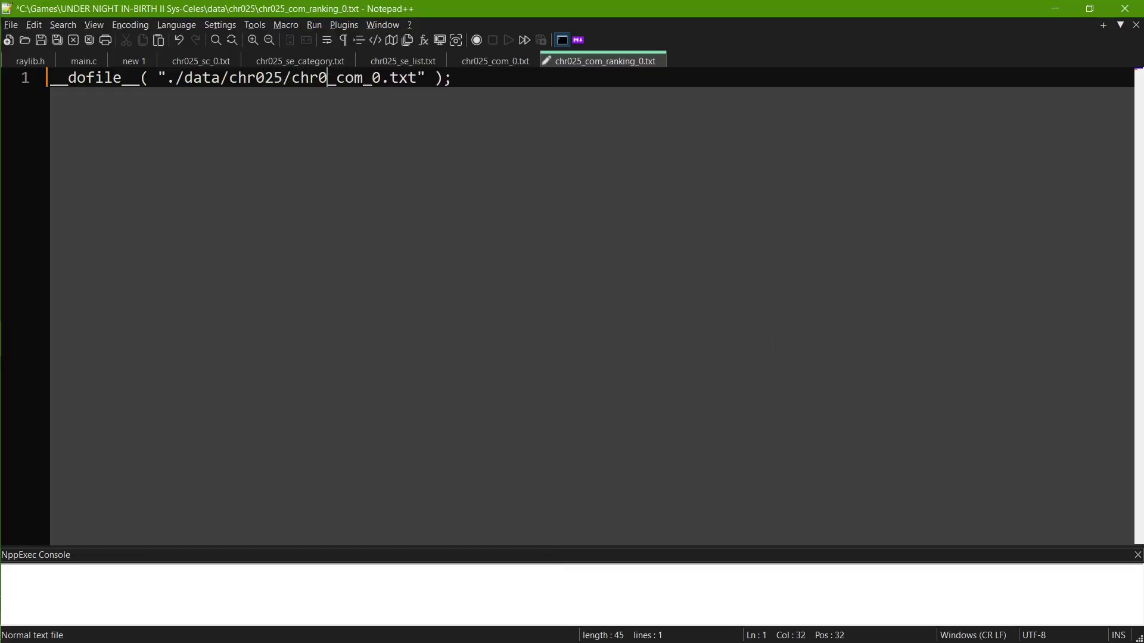
type("25")
key("ctrl+s")
key("ctrl+w")
Close chr025_com_0.txt and change chr017 to chr025 in the se_list voice path, then save and close
left_click(491, 65)
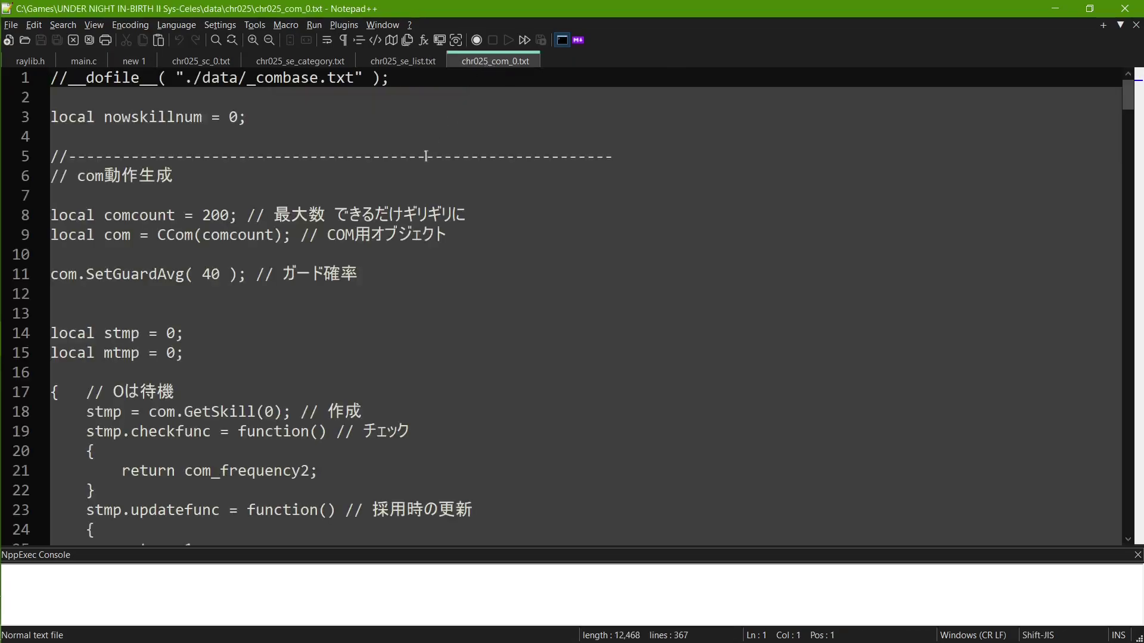
scroll(360, 229, "down", 20)
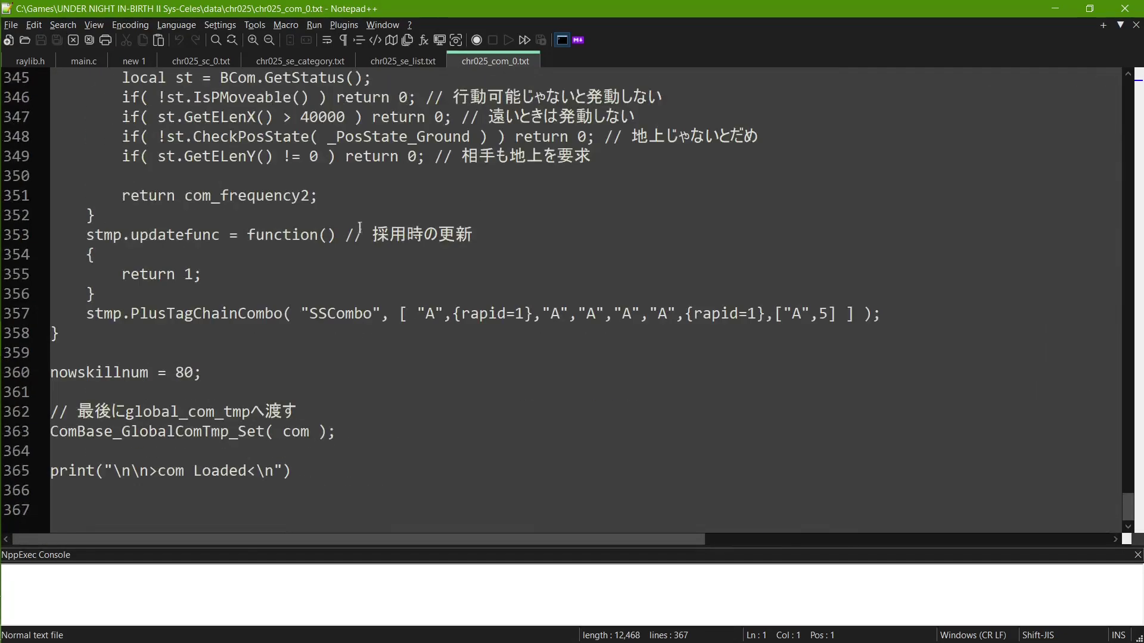
key("ctrl+w")
double_click(447, 293)
type("chr025")
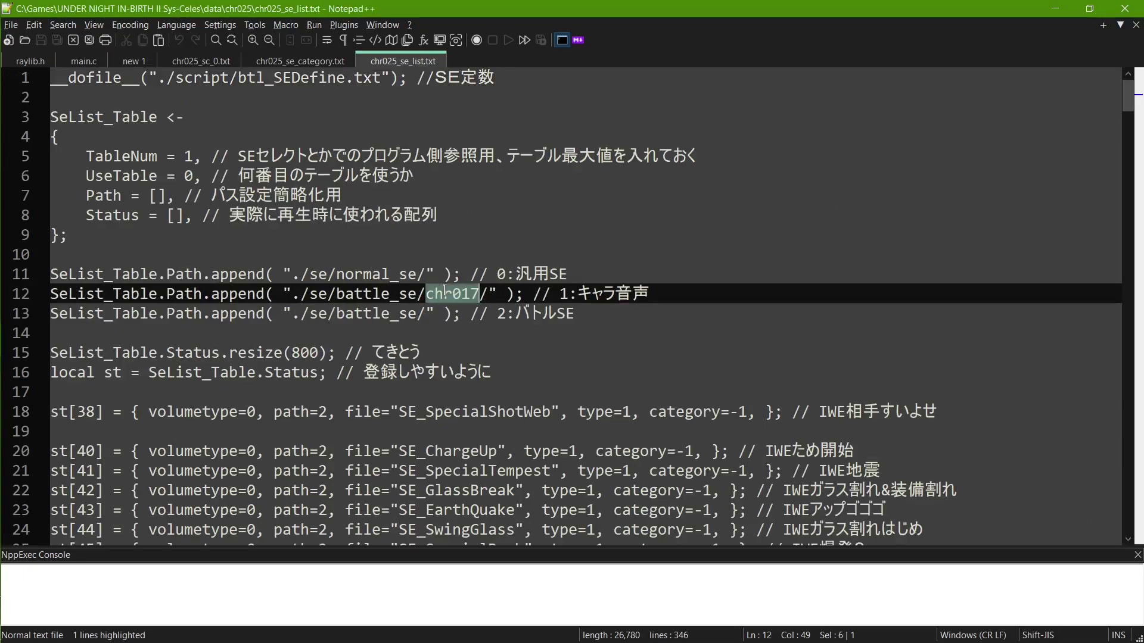
key("ctrl+s")
key("ctrl+w")
Change Def_ChrNo_Enk to Def_ChrNo_Aaa on lines 5 and 6 of se_category, then save and close
double_click(292, 154)
left_click(383, 173)
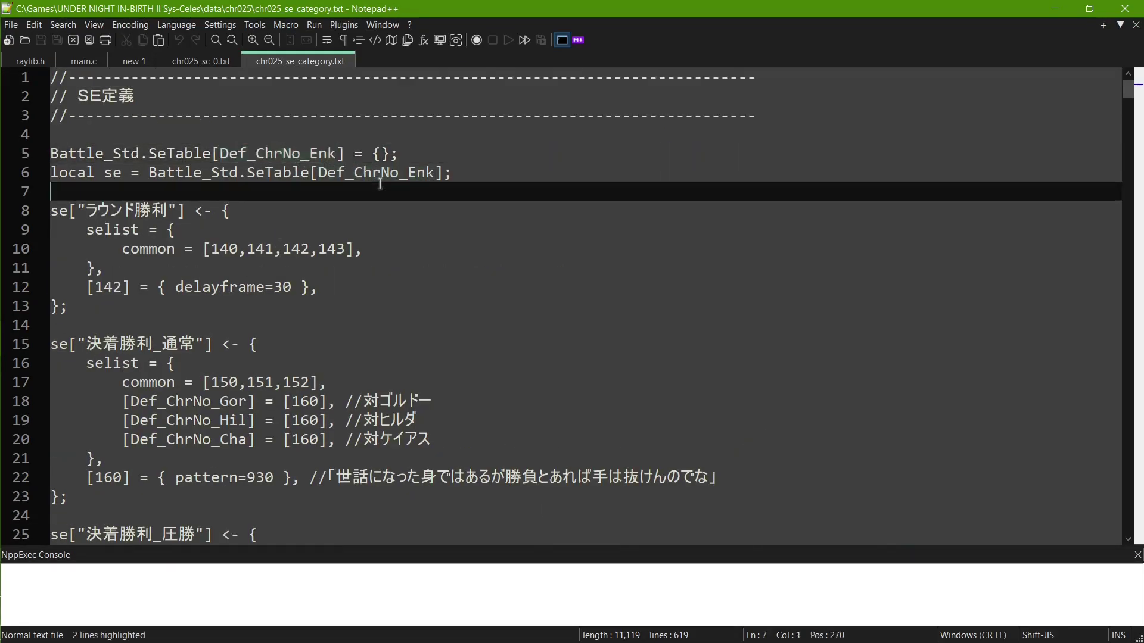
double_click(385, 173)
left_click(334, 153)
key("BackSpace")
key("BackSpace")
key("BackSpace")
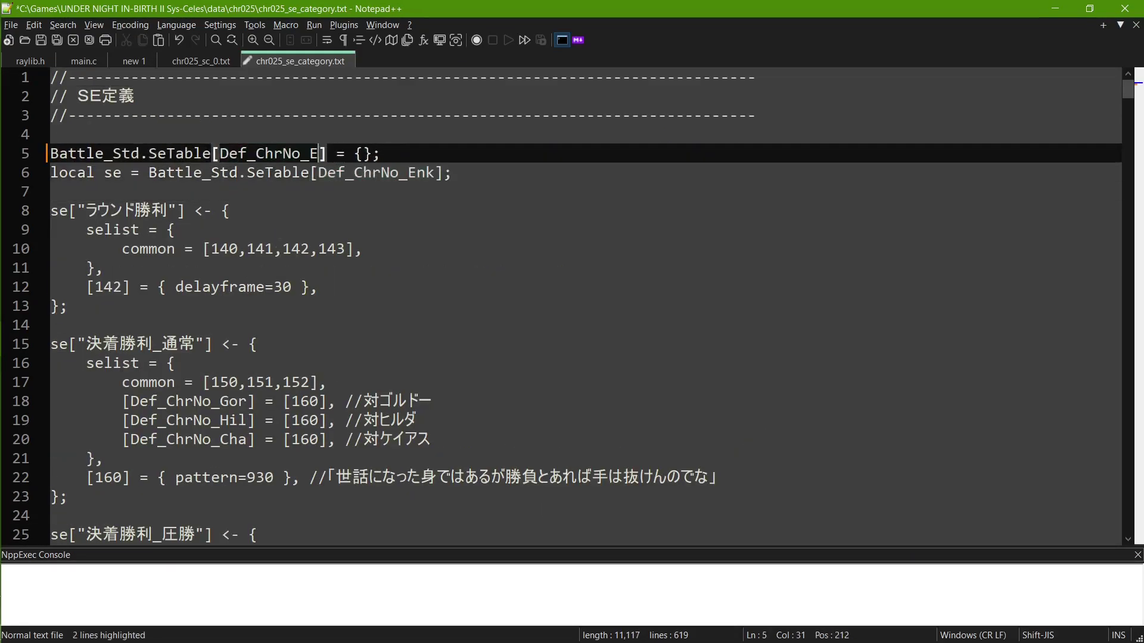
type("Aaa")
left_click(434, 173)
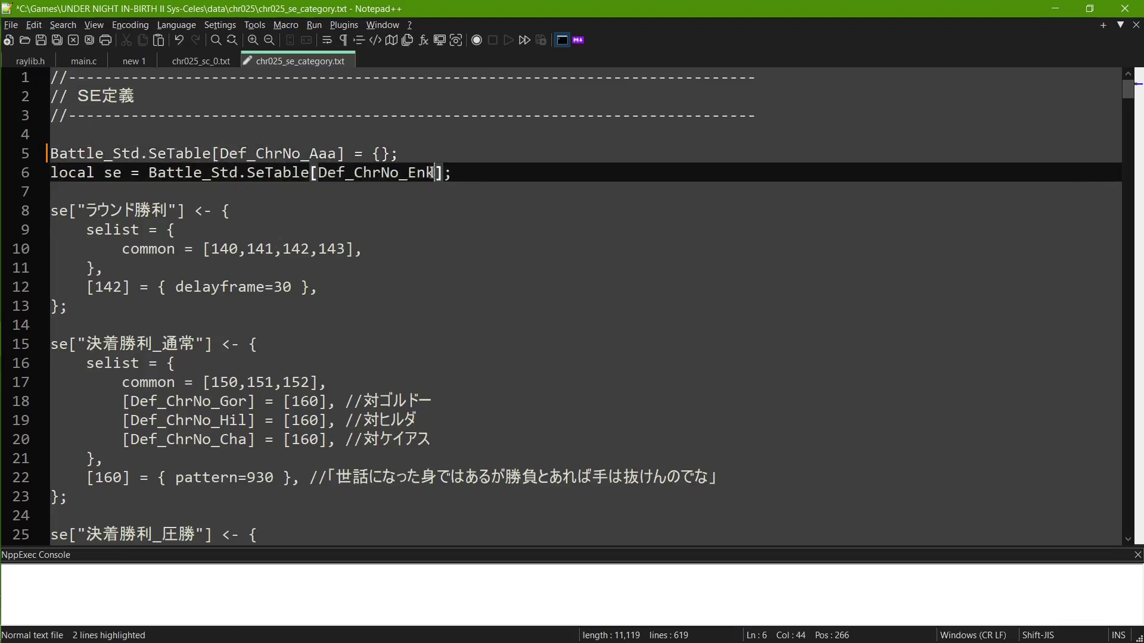
key("BackSpace")
key("BackSpace")
key("BackSpace")
type("Aaa")
key("ctrl+s")
key("ctrl+w")
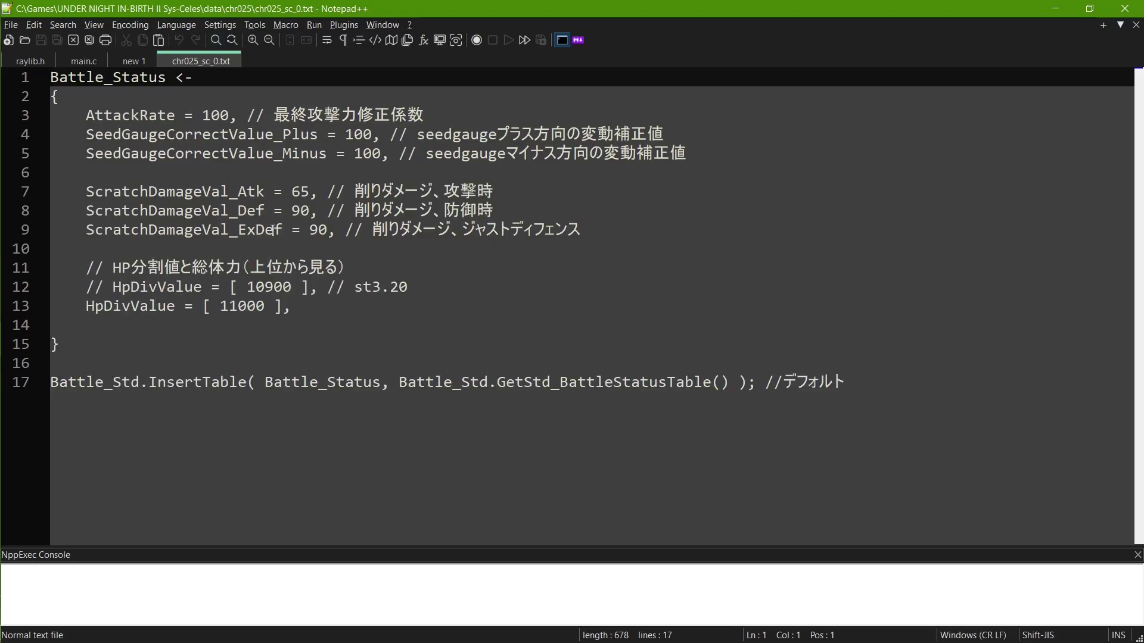
double_click(245, 306)
left_click(139, 331)
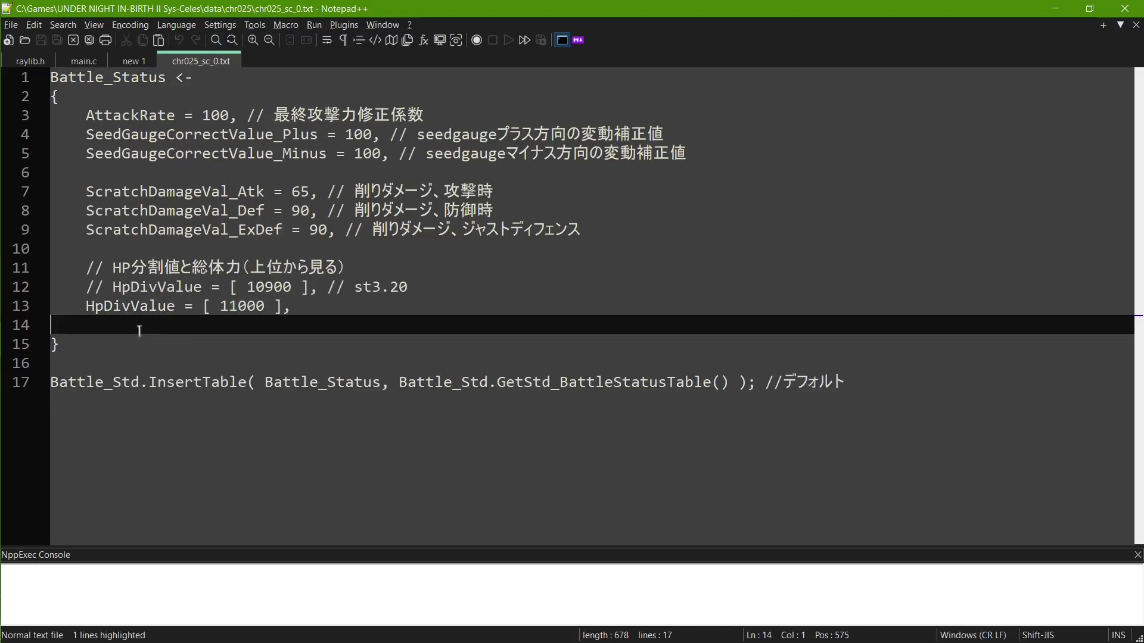
Create a new folder named __English in the game's install folder
left_click(1054, 8)
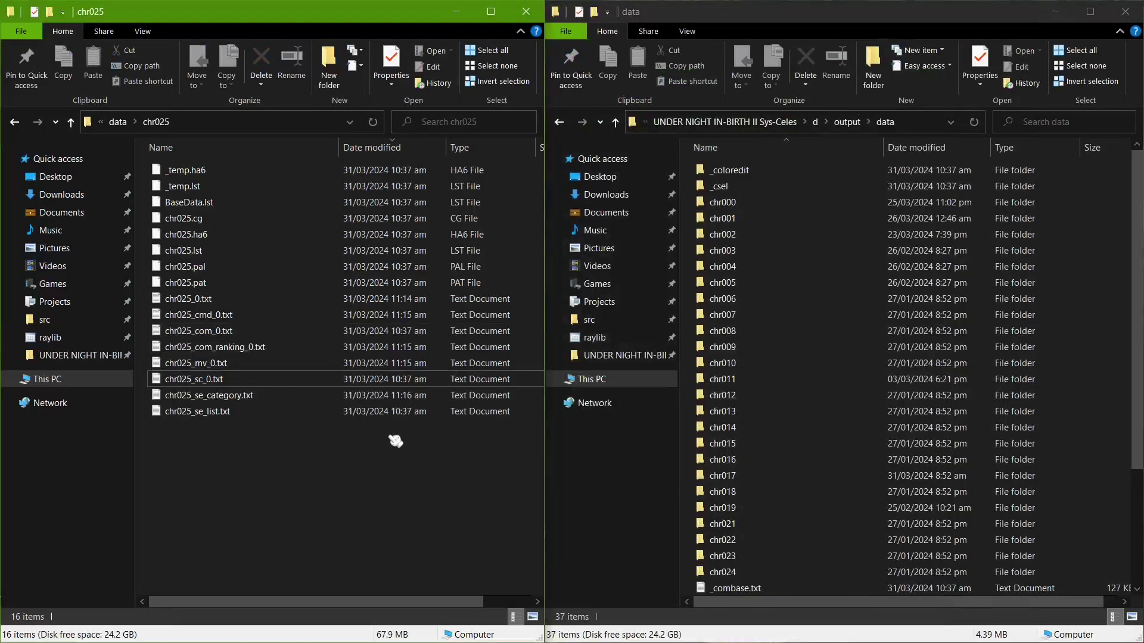
key("BackSpace")
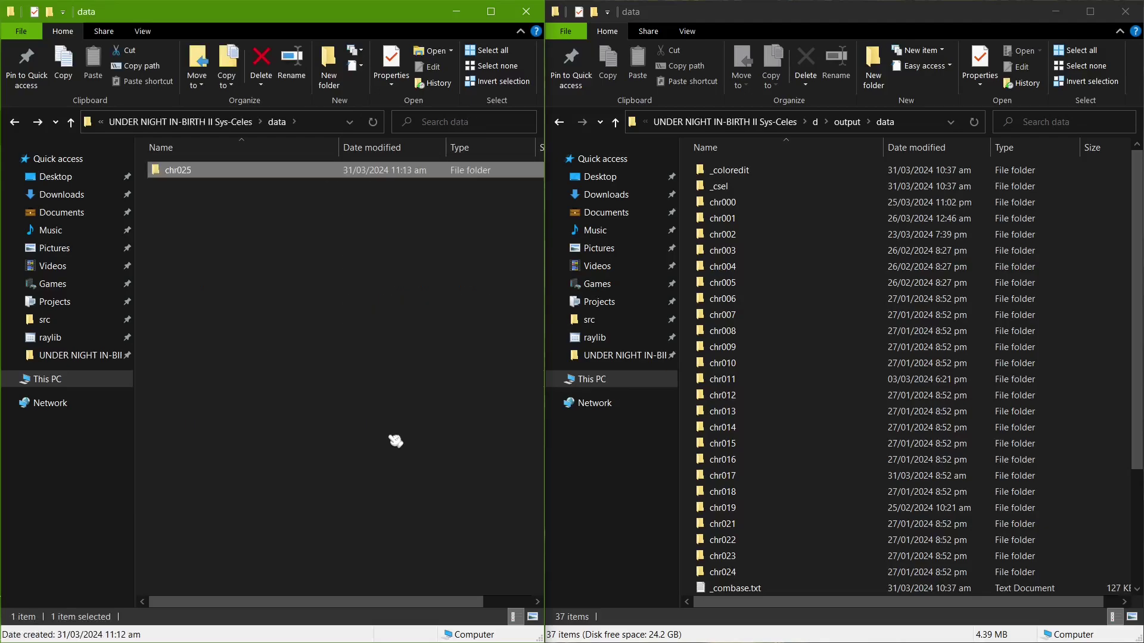
key("BackSpace")
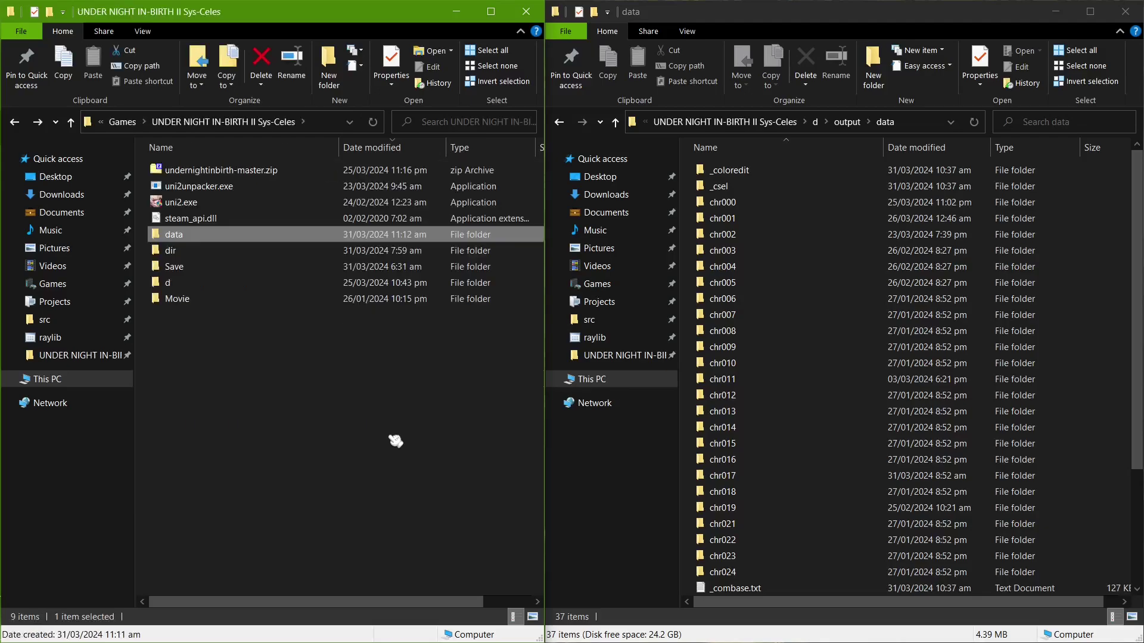
left_click(396, 441)
right_click(395, 440)
mouse_move(466, 402)
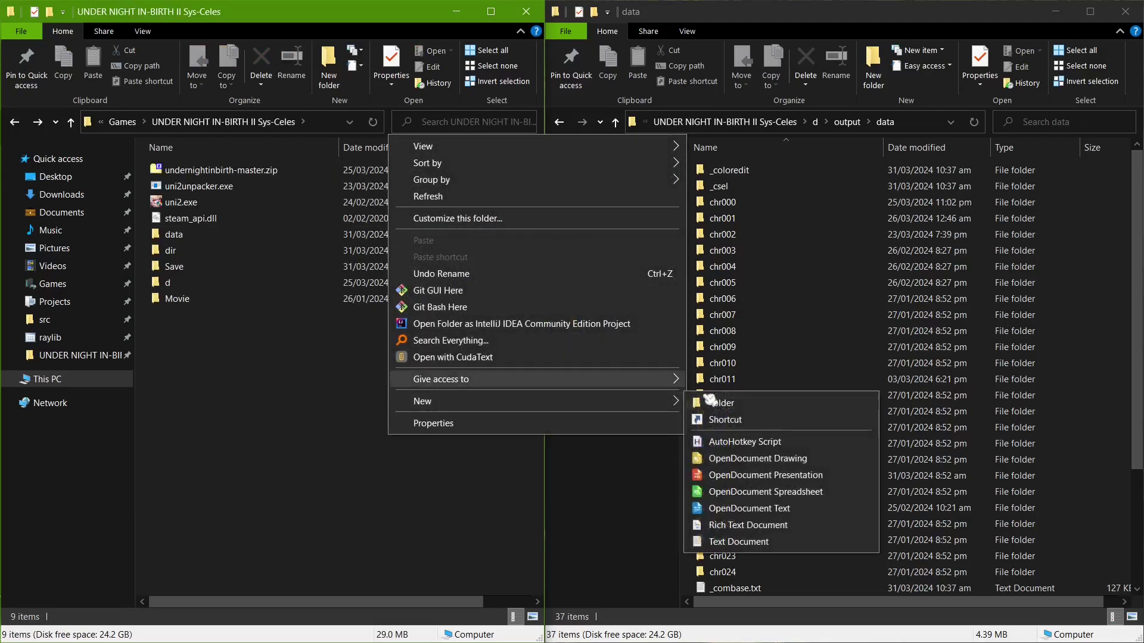
left_click(709, 403)
type("__")
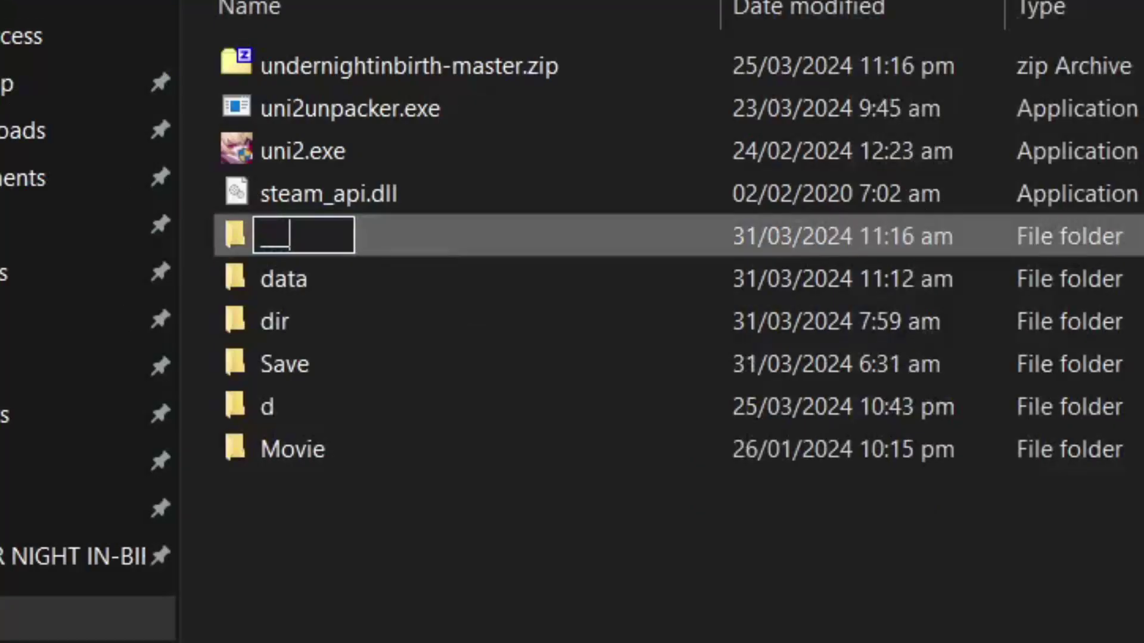
type("English")
key("Return")
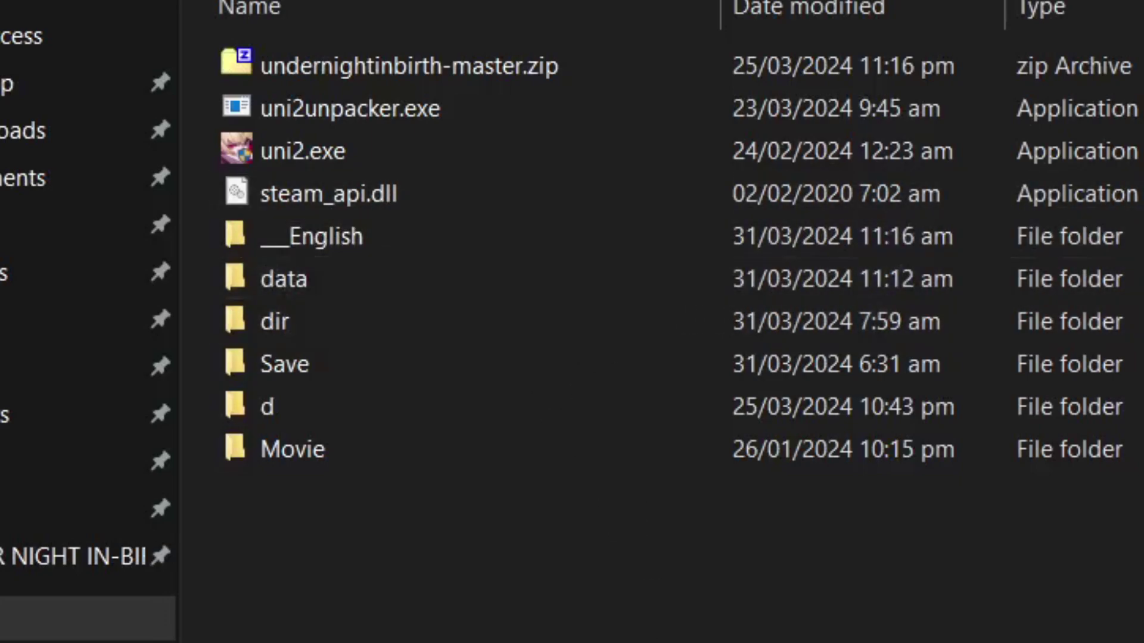
Inside __English, create the subfolders script and System
right_click(396, 297)
key("Escape")
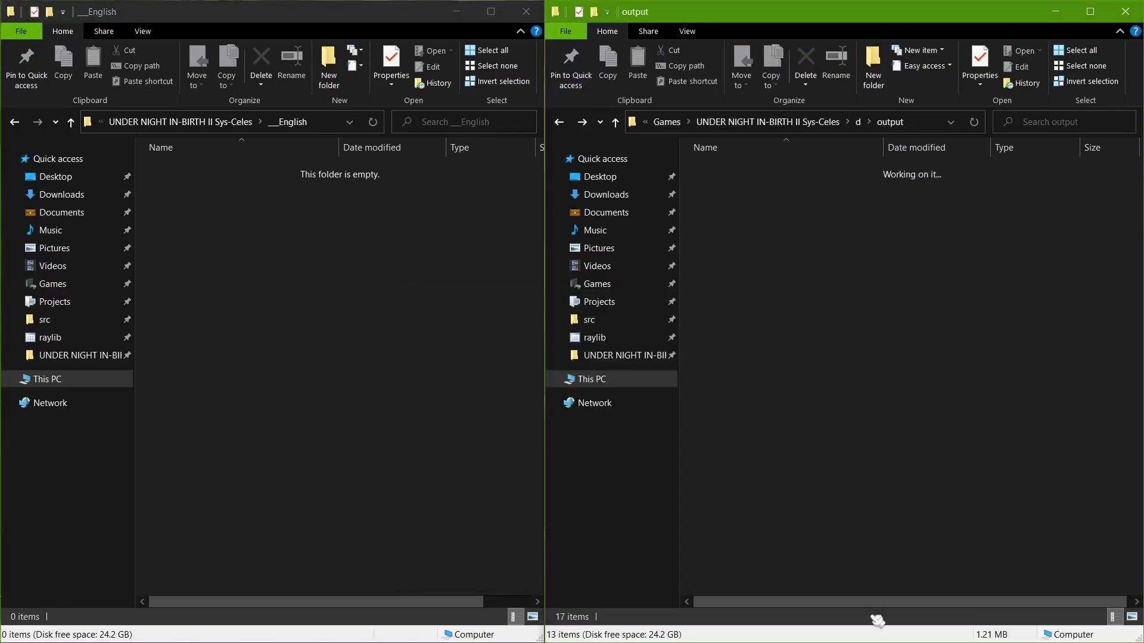
double_click(822, 317)
left_click(338, 250)
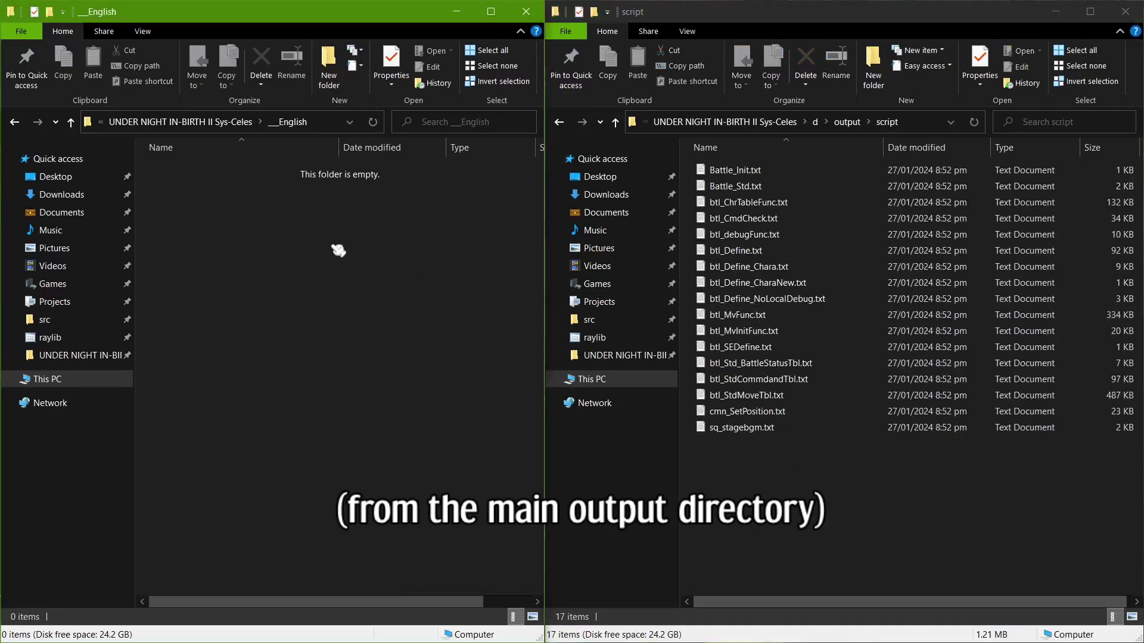
right_click(338, 251)
mouse_move(596, 511)
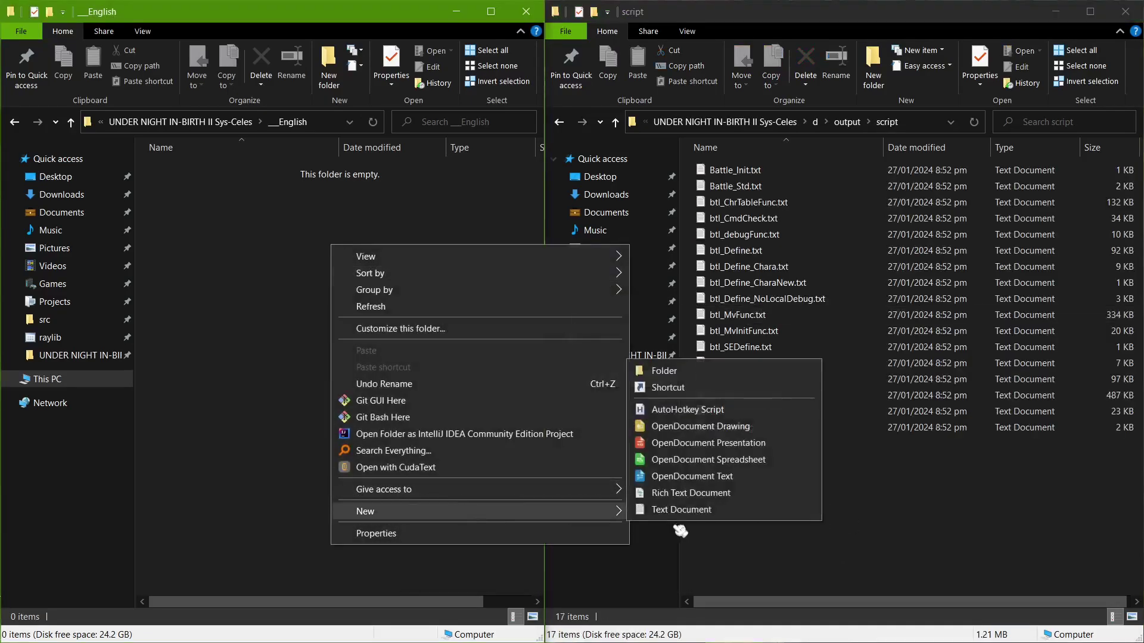
left_click(666, 375)
type("script")
key("Return")
right_click(399, 357)
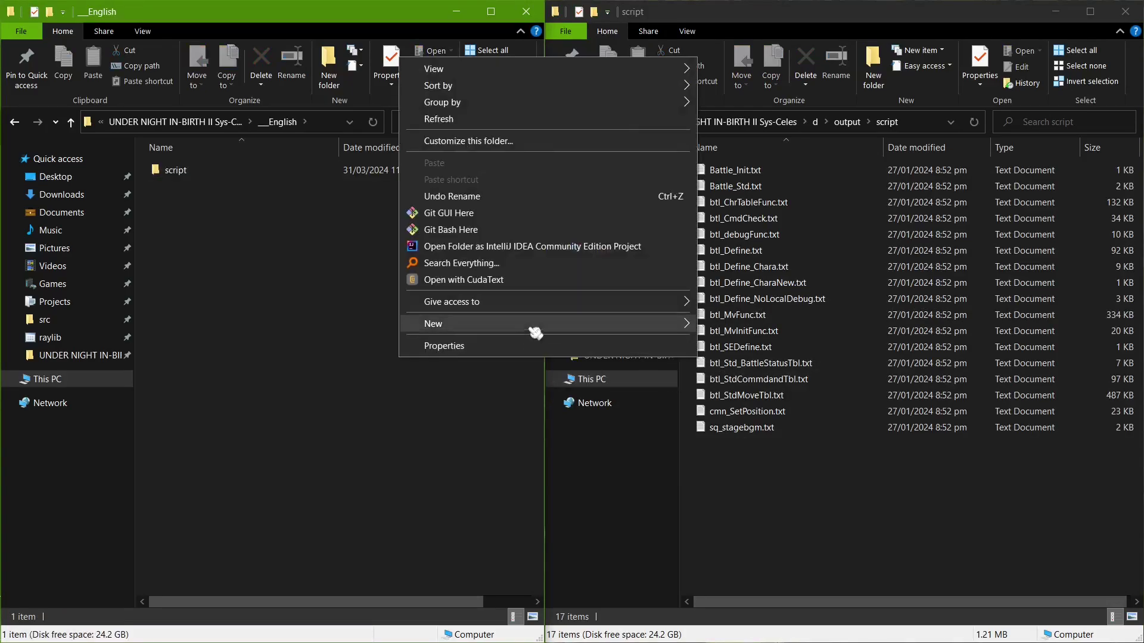
mouse_move(536, 332)
left_click(744, 329)
type("St")
type("ystem")
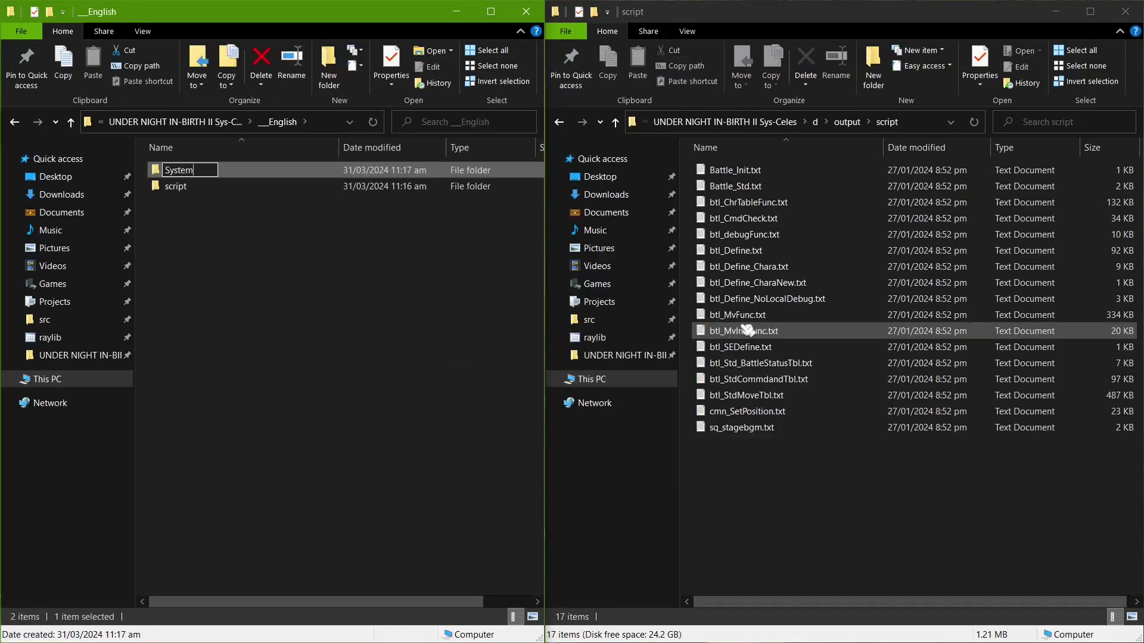
key("Return")
Copy btl_Define_CharaNew.txt from output\script into the new __English\script folder
key("Up")
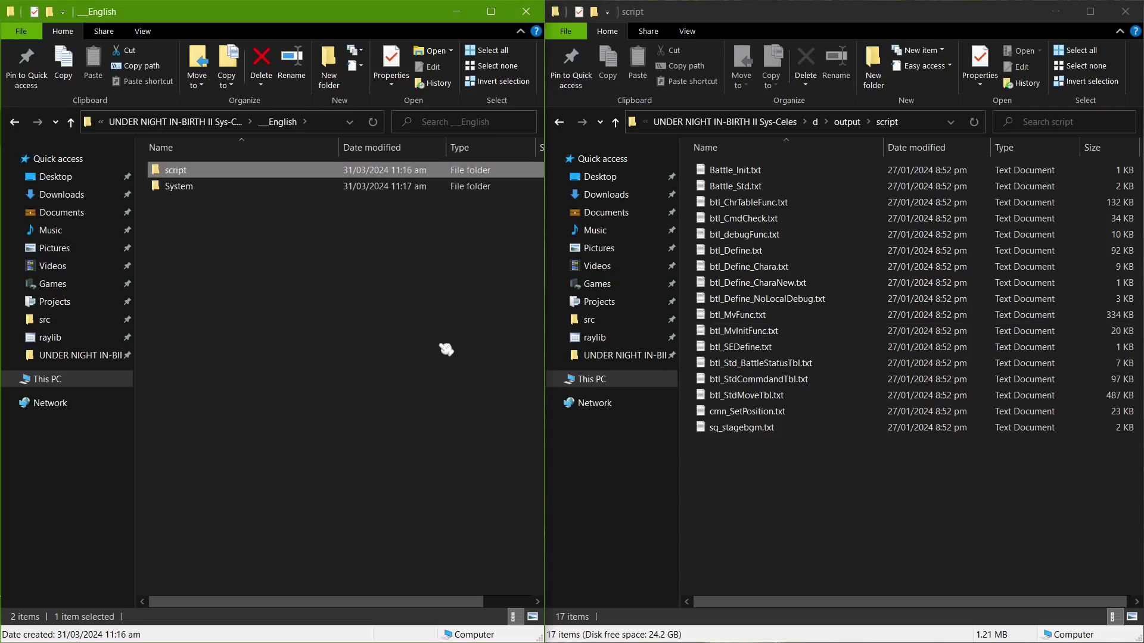
key("Return")
left_click(722, 287)
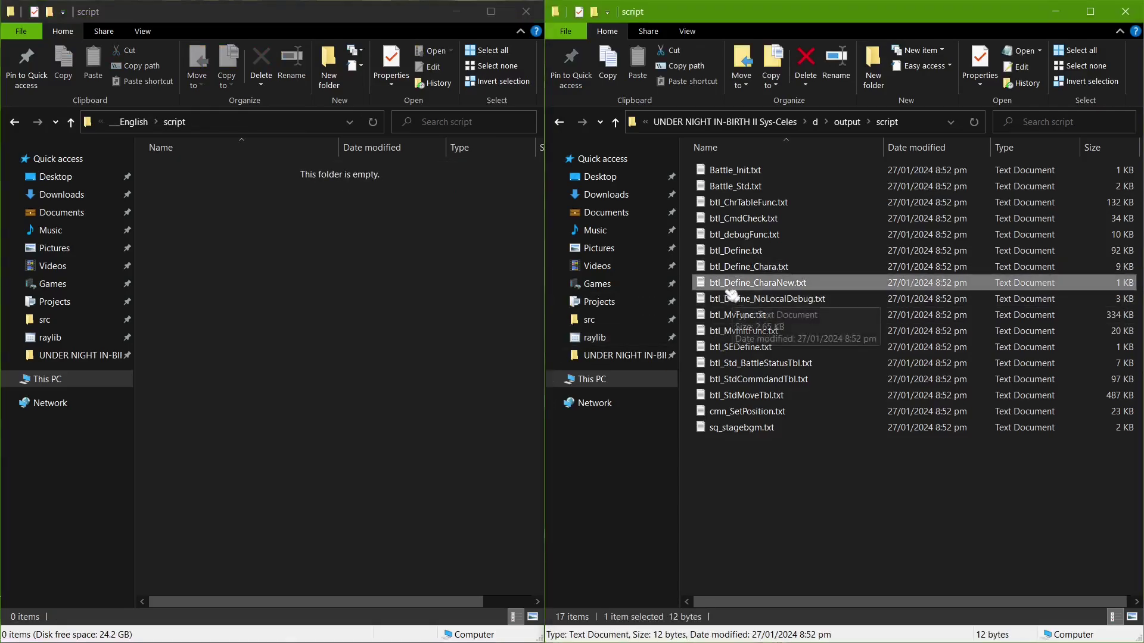
mouse_move(732, 294)
left_mouse_down()
mouse_move(781, 286)
mouse_move(524, 266)
mouse_move(439, 224)
left_mouse_up()
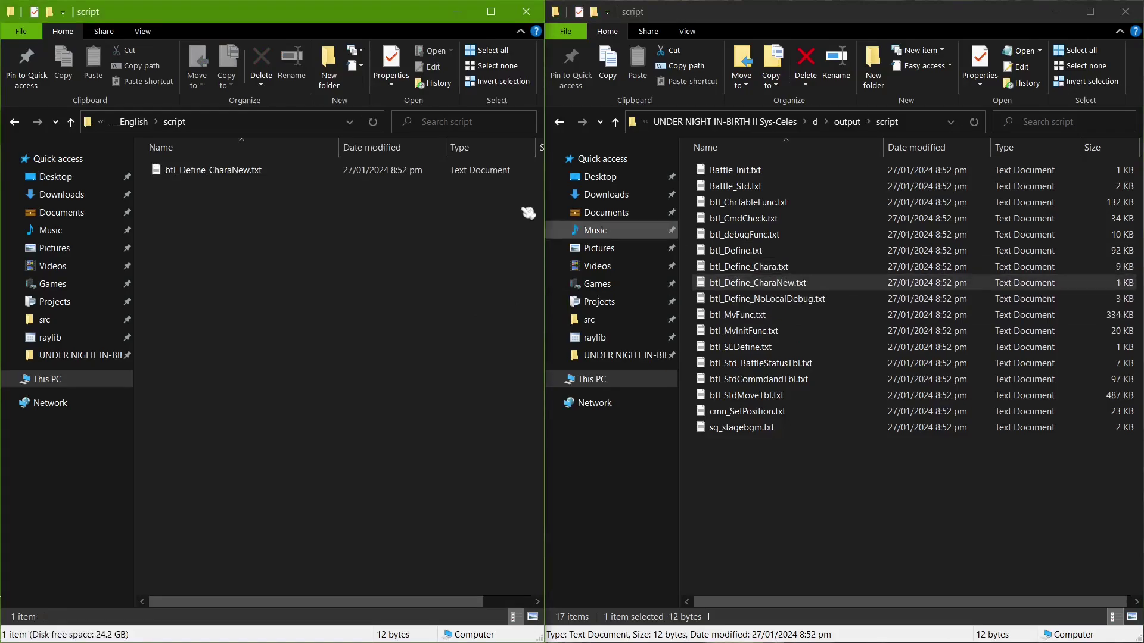
left_click(421, 173)
Open btl_Define_CharaNew.txt and btl_Define_Chara.txt side by side in Notepad++
key("alt+Tab")
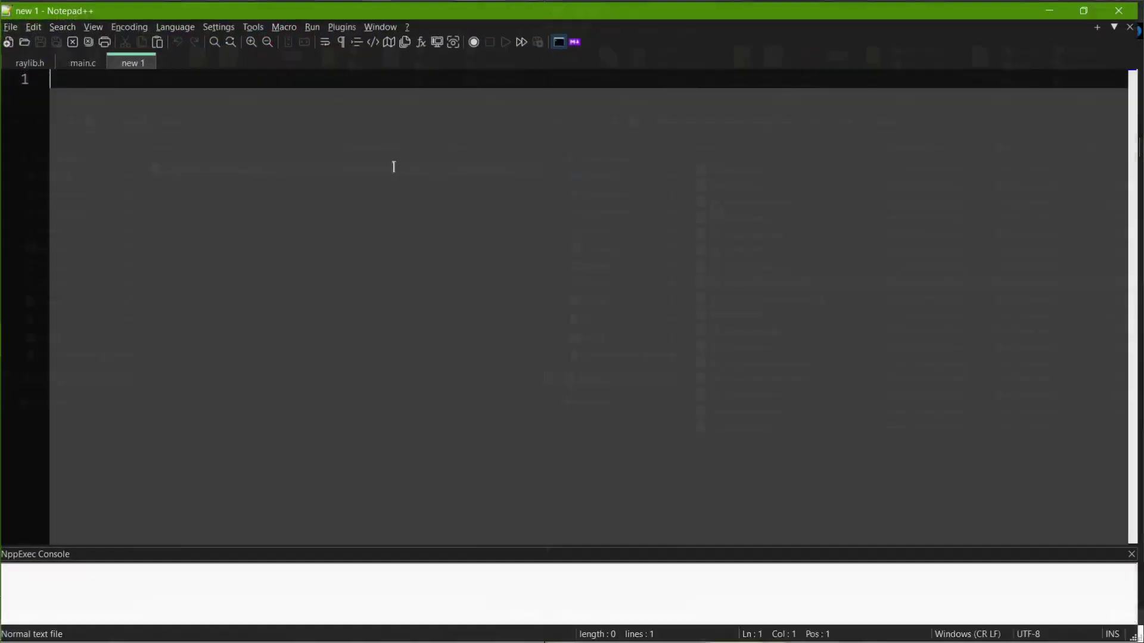
key("alt+Tab")
left_click_drag(375, 171, 714, 244)
key("alt+Tab")
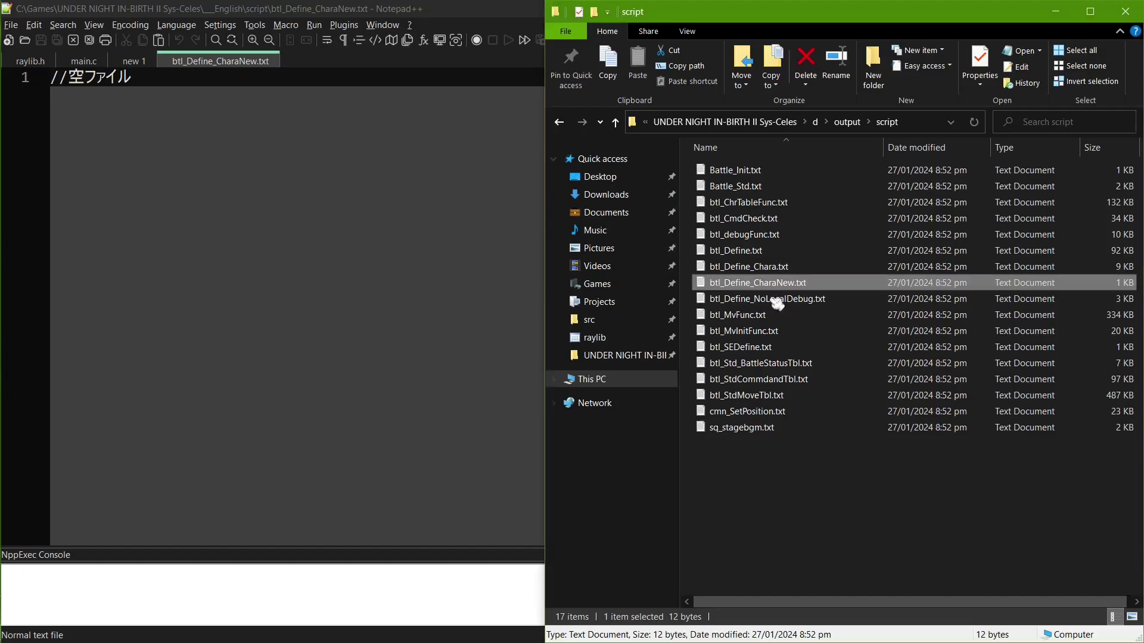
left_click(774, 268)
mouse_move(737, 271)
left_mouse_down()
mouse_move(462, 216)
mouse_move(419, 159)
left_mouse_up()
left_click(593, 253)
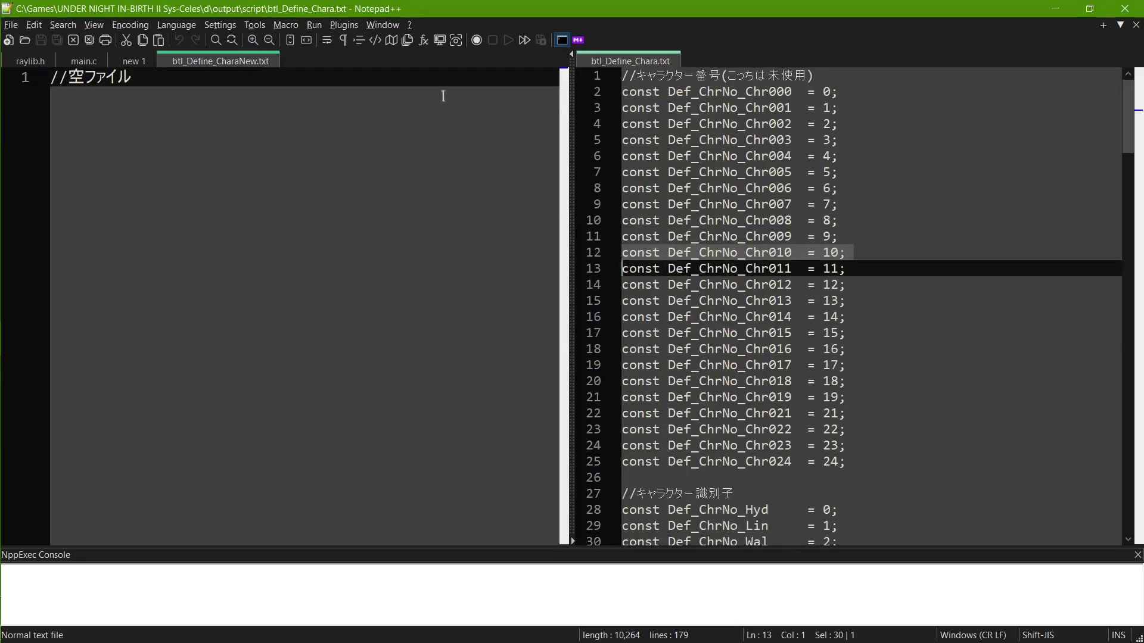
left_click(835, 172)
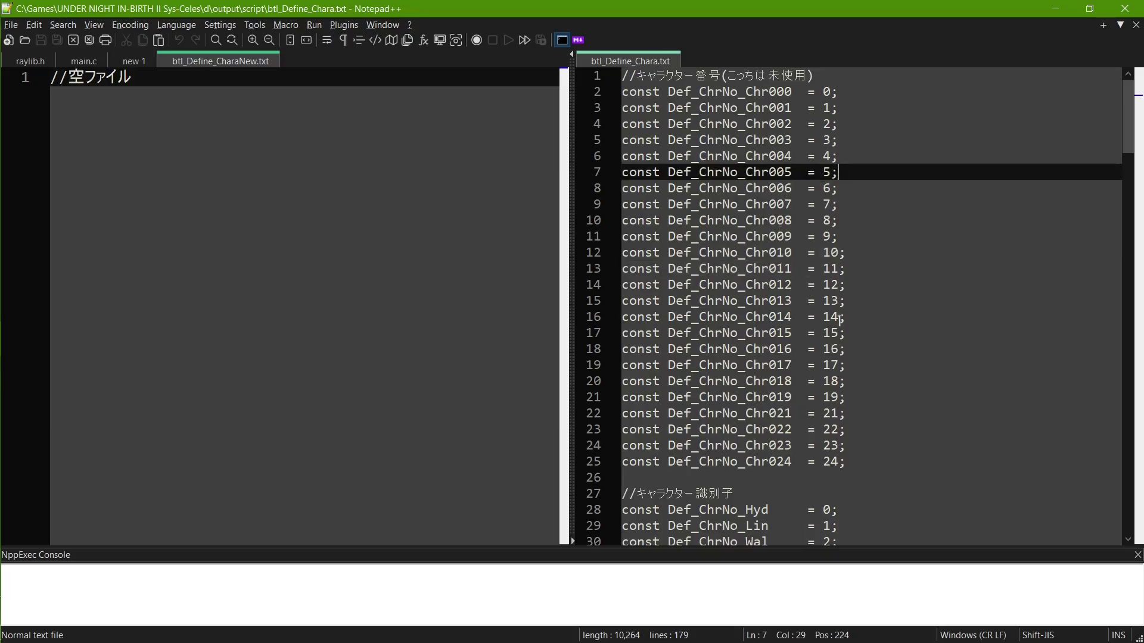
Copy the Def_ChrNo_Chr024 and Def_ChrNo_Pho lines into the new file below its header
scroll(840, 321, "down", 2)
scroll(847, 317, "down", 2)
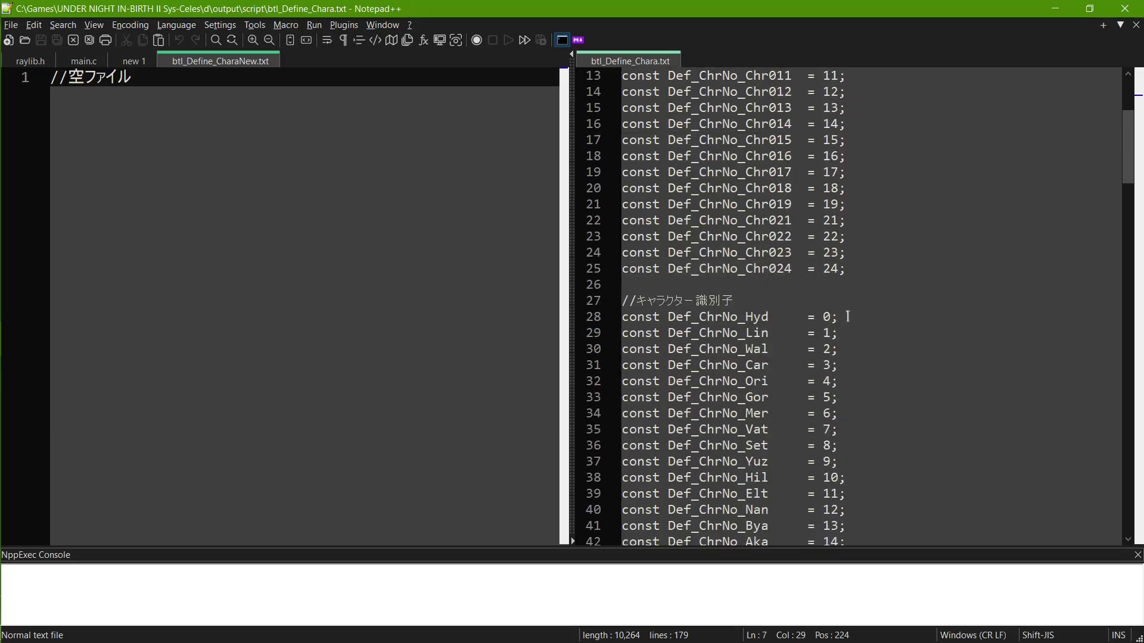
triple_click(851, 266)
key("ctrl+c")
left_click(439, 242)
key("Return")
key("Return")
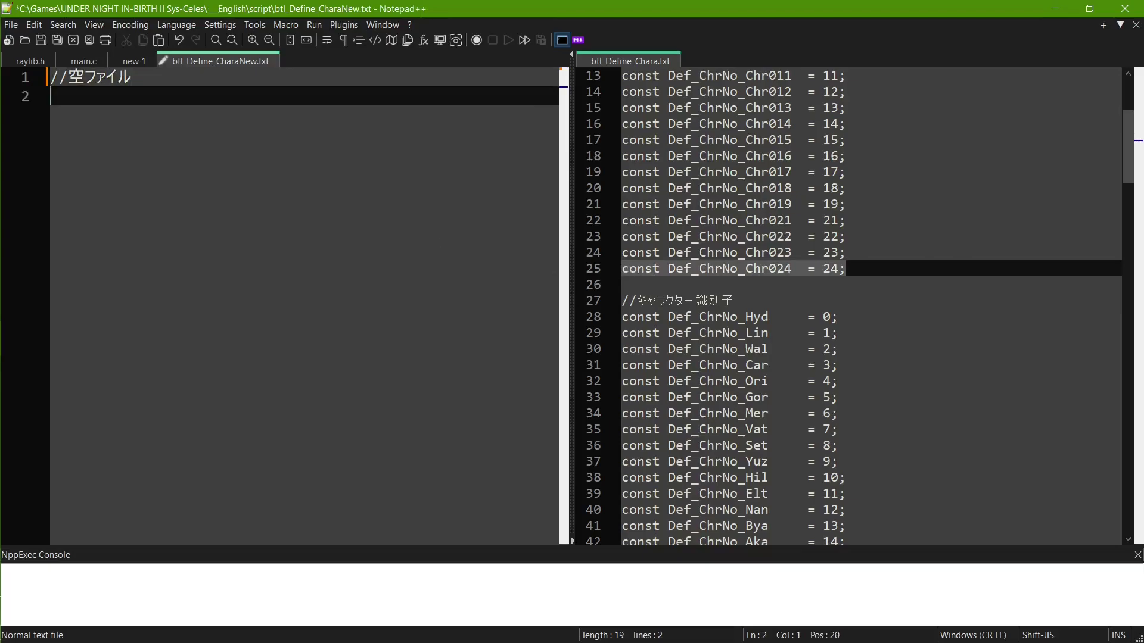
key("ctrl+v")
scroll(896, 418, "down", 6)
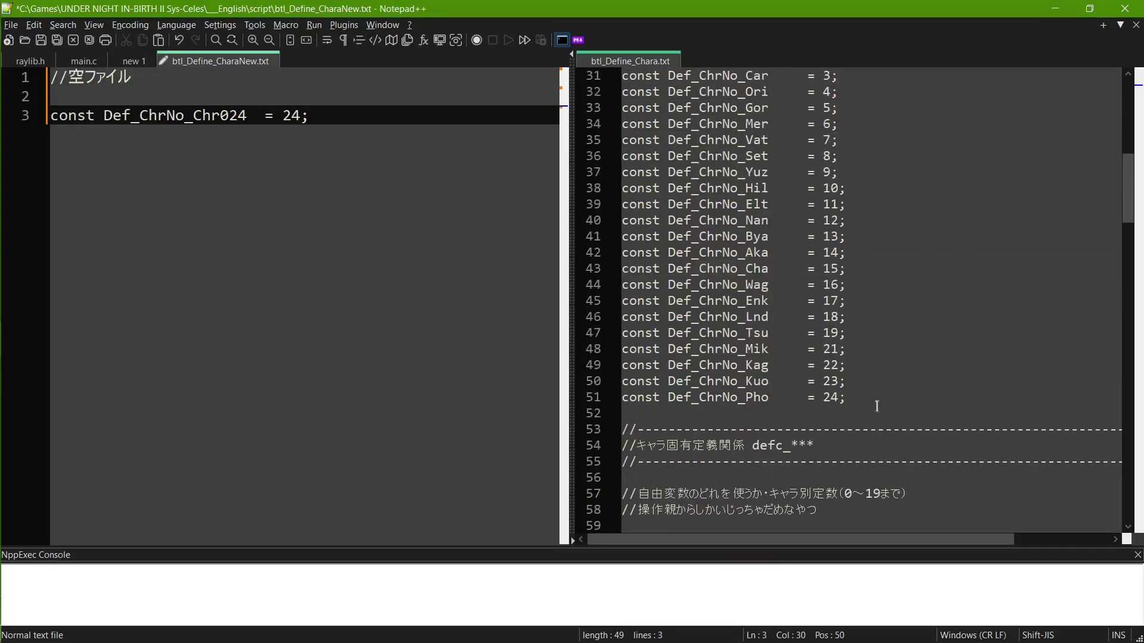
triple_click(869, 397)
key("ctrl+c")
left_click(467, 284)
key("Return")
key("Return")
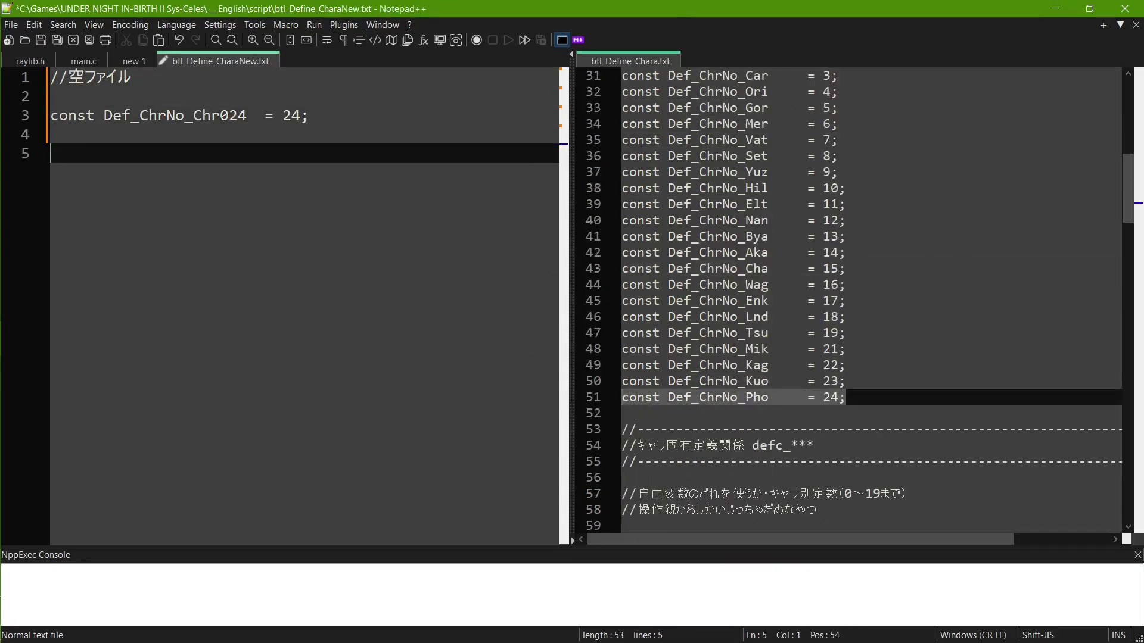
key("ctrl+v")
Rename the pasted lines to Def_ChrNo_Chr025 and Def_ChrNo_Aaa, both 25, and save
left_click(805, 219)
scroll(802, 215, "up", 10)
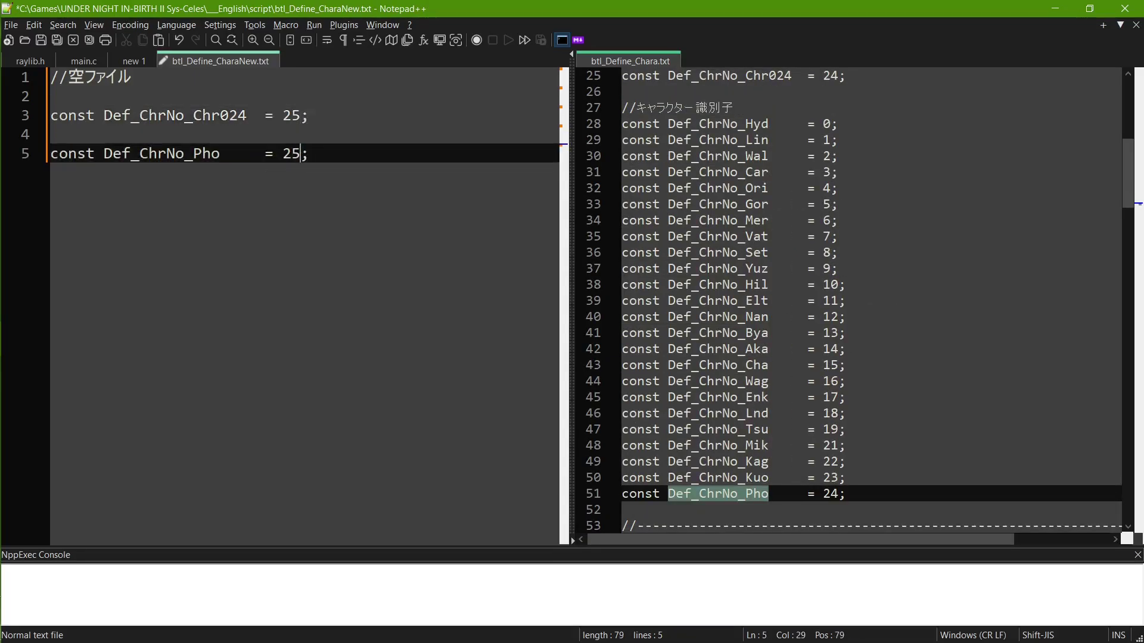
left_click(246, 115)
key("BackSpace")
type("5")
left_click(264, 153)
key("BackSpace")
key("BackSpace")
key("BackSpace")
type("Aaa")
key("ctrl+s")
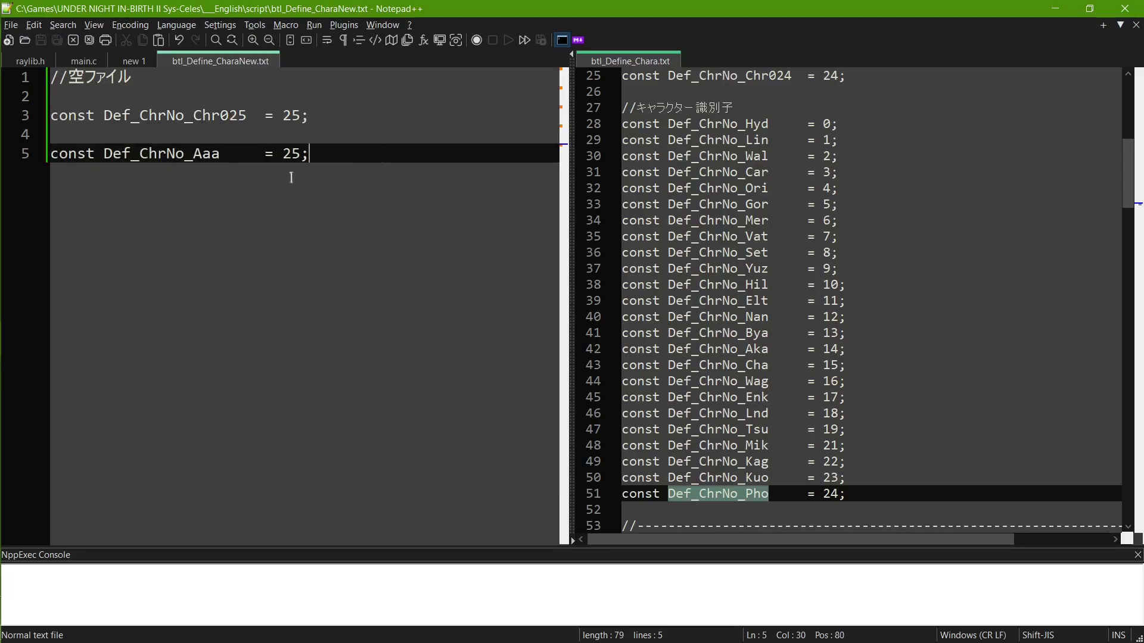
left_click(612, 189)
Copy BtlCharaTbl.txt from output\System into __English\System and bring it up in Notepad++
key("alt+Tab")
key("Down")
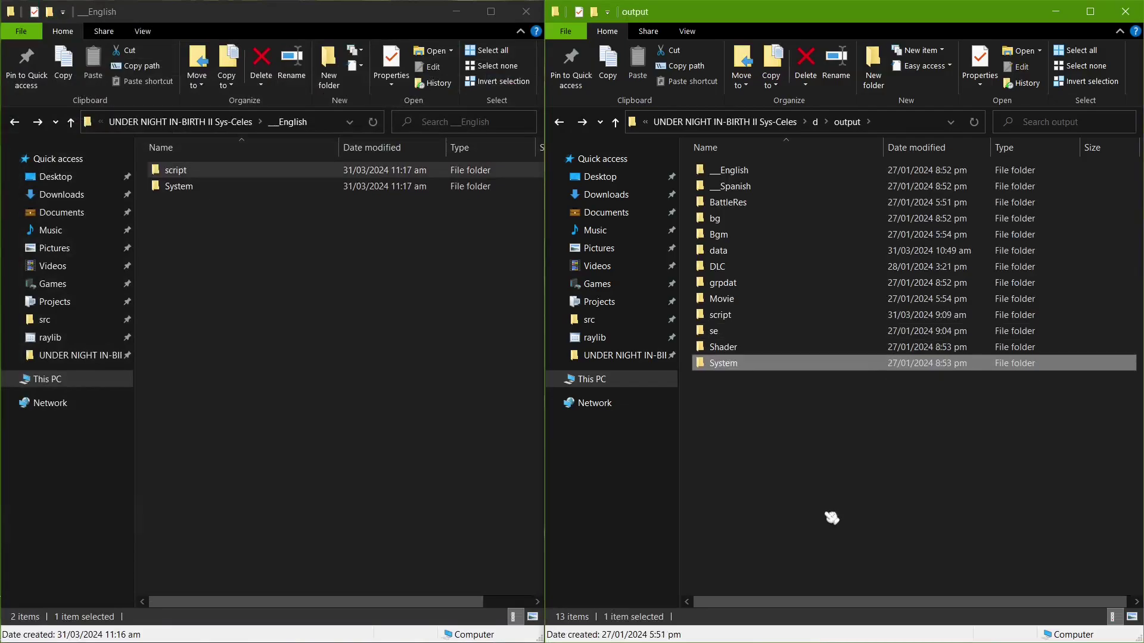
key("Return")
key("alt+Tab")
key("Down")
key("Return")
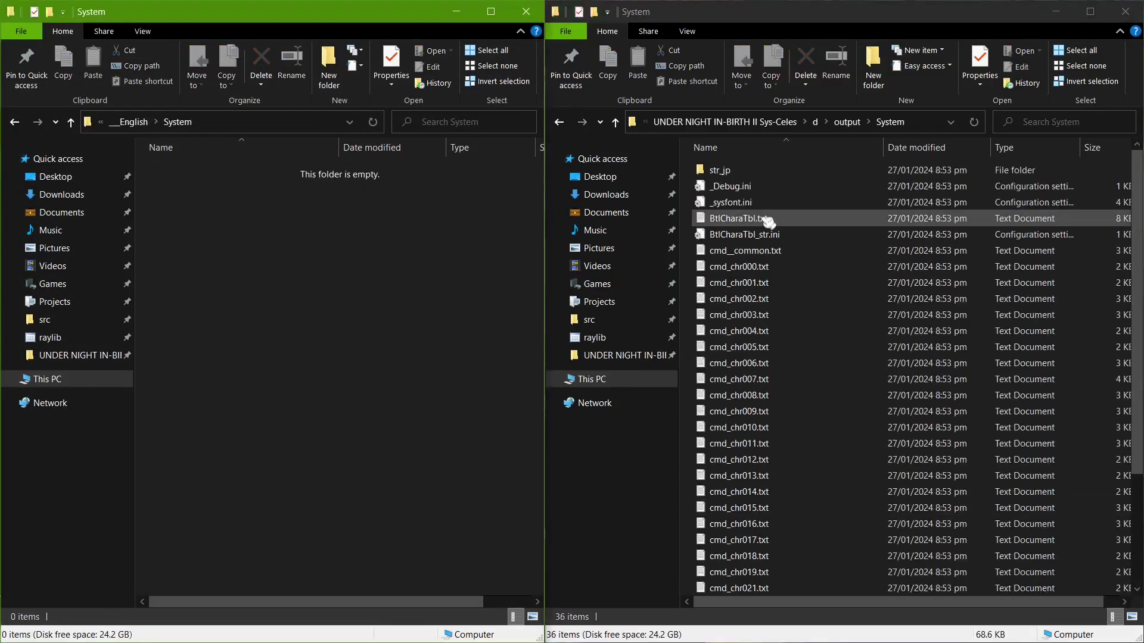
left_click(718, 221)
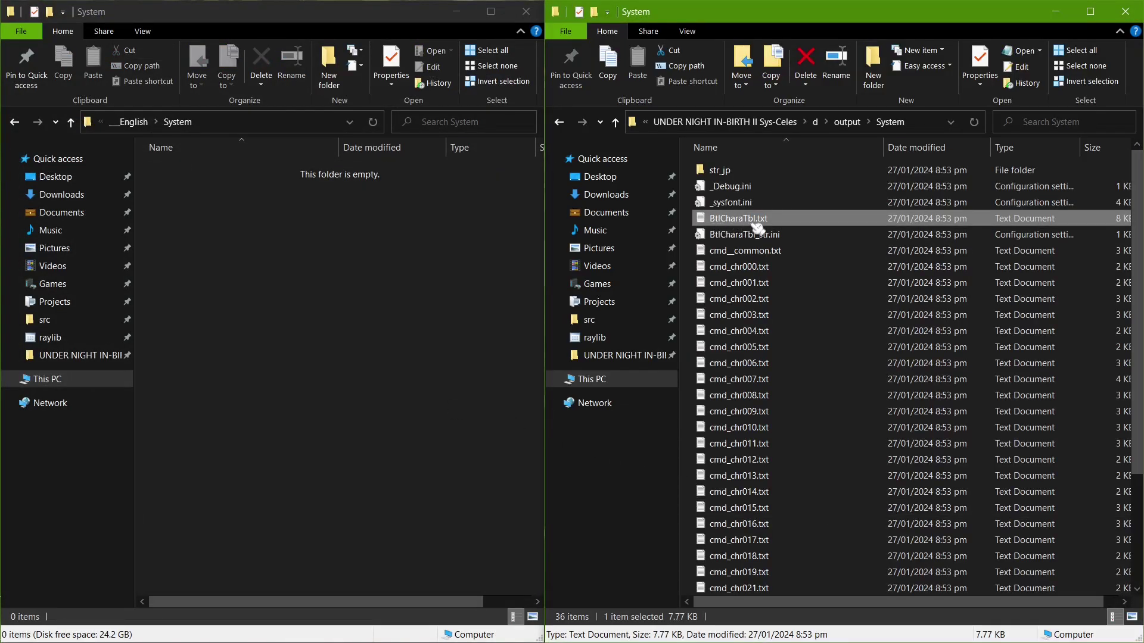
mouse_move(756, 227)
left_mouse_down()
mouse_move(277, 253)
mouse_move(287, 252)
left_mouse_up()
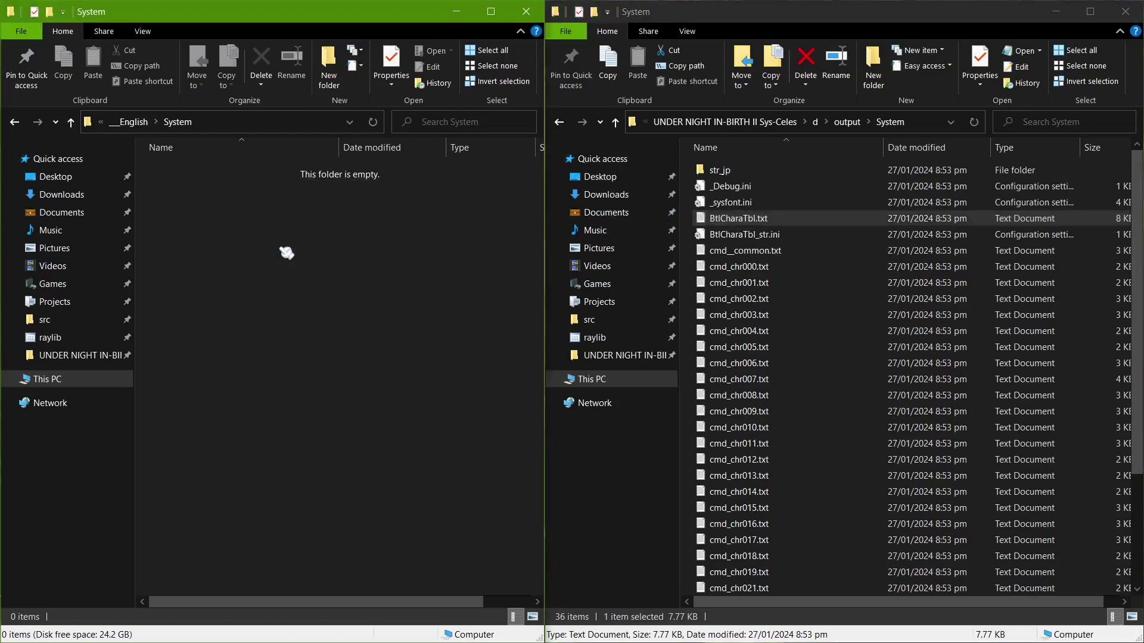
key("alt+Tab")
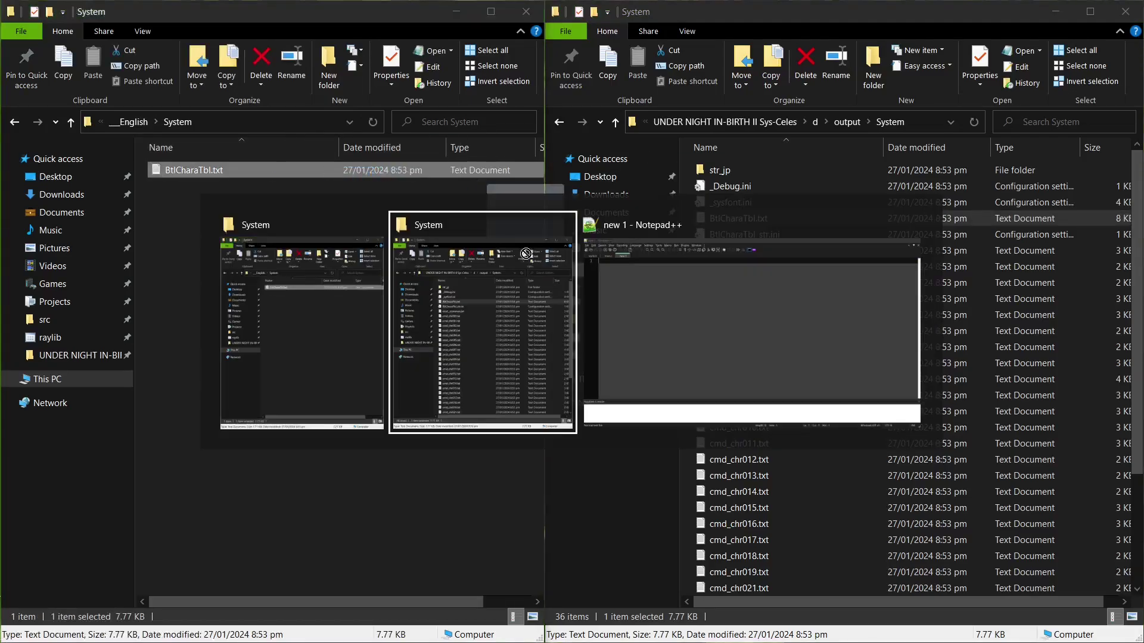
key("Escape")
key("Return")
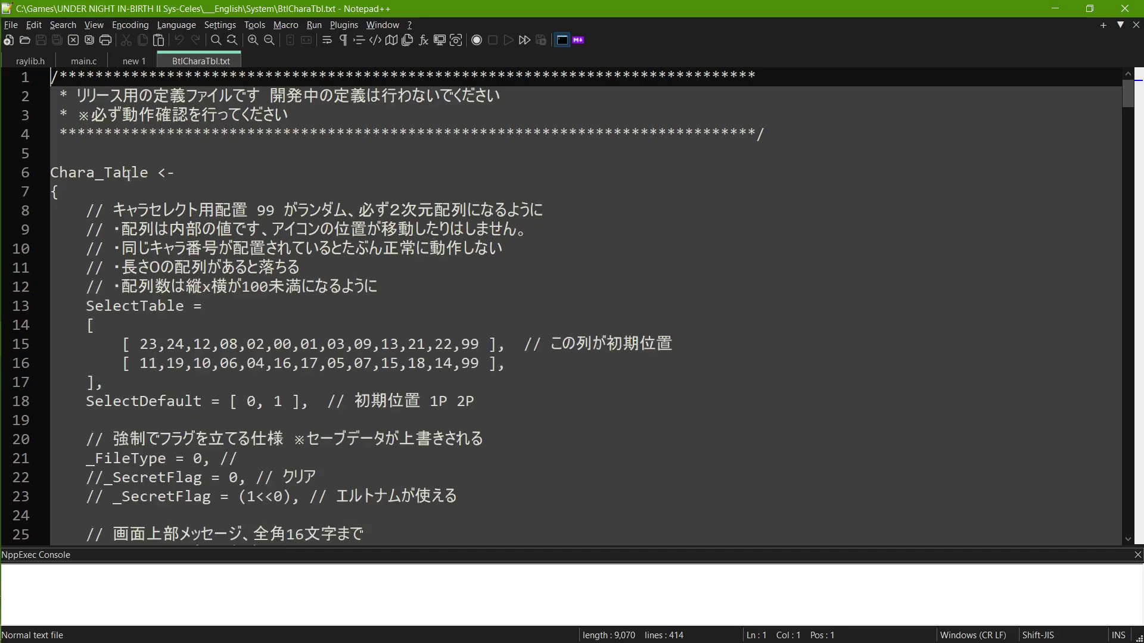
Inspect the SelectTable rows, trying and undoing a 19-to-25 change in the second row
double_click(126, 306)
scroll(226, 331, "down", 2)
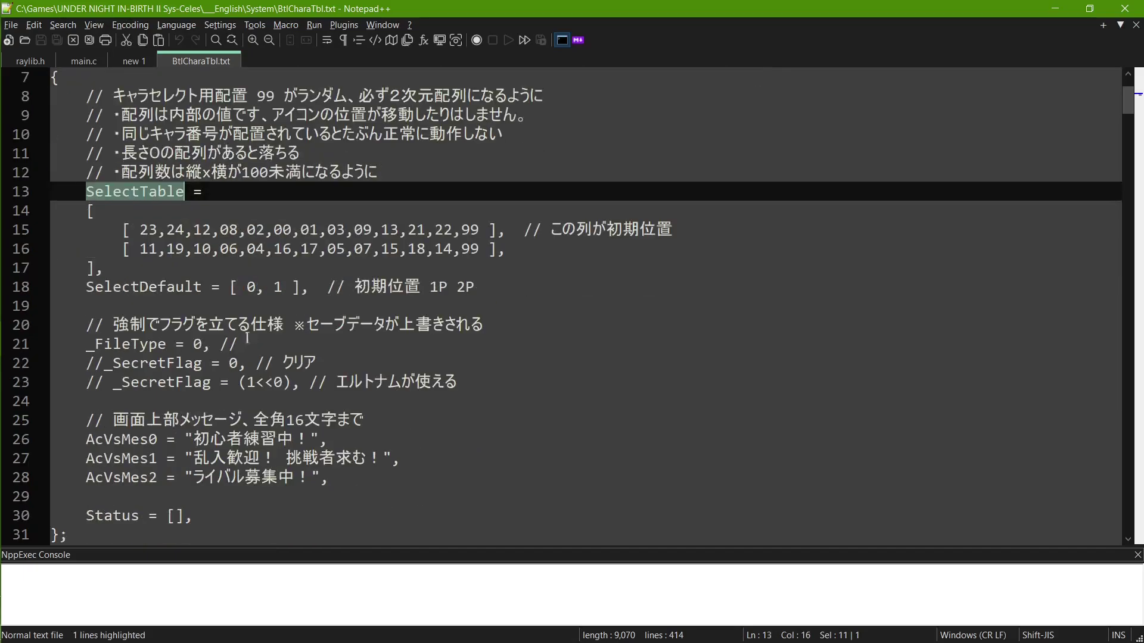
left_click_drag(139, 248, 417, 248)
left_click(549, 245)
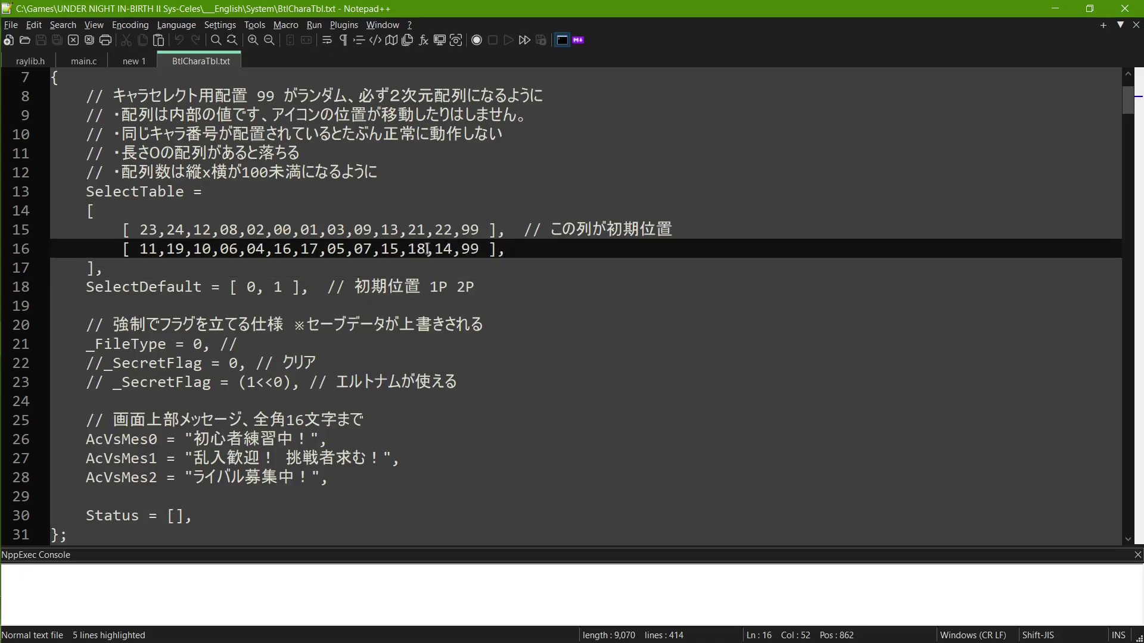
left_click(361, 232)
left_click(360, 248)
double_click(283, 230)
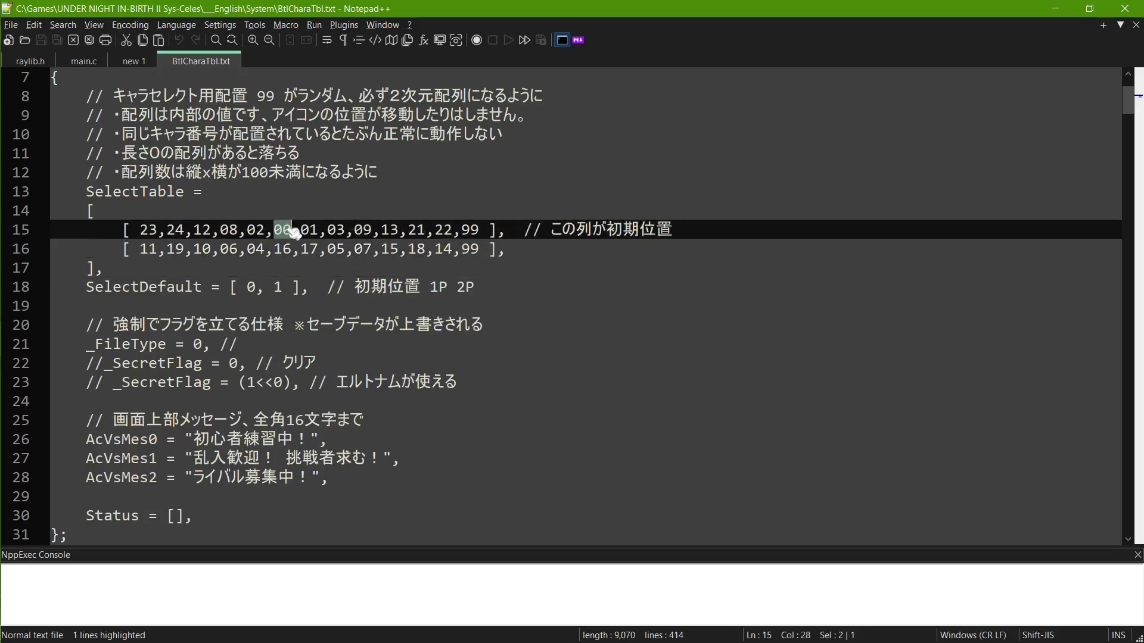
type("0")
double_click(309, 229)
left_click(289, 230)
left_click(490, 248)
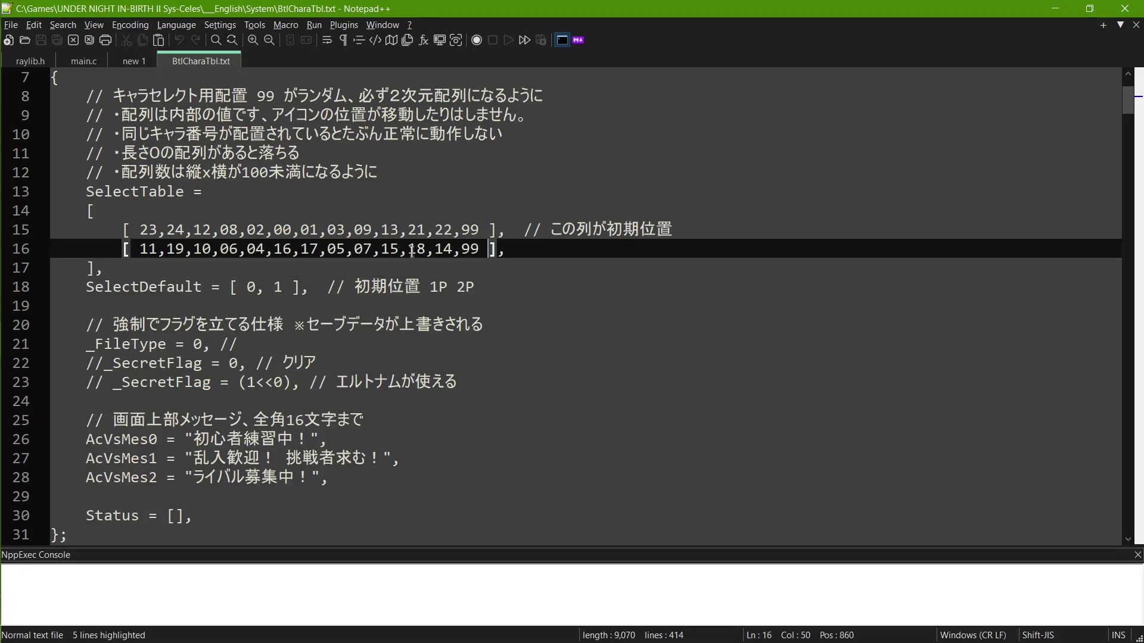
double_click(170, 249)
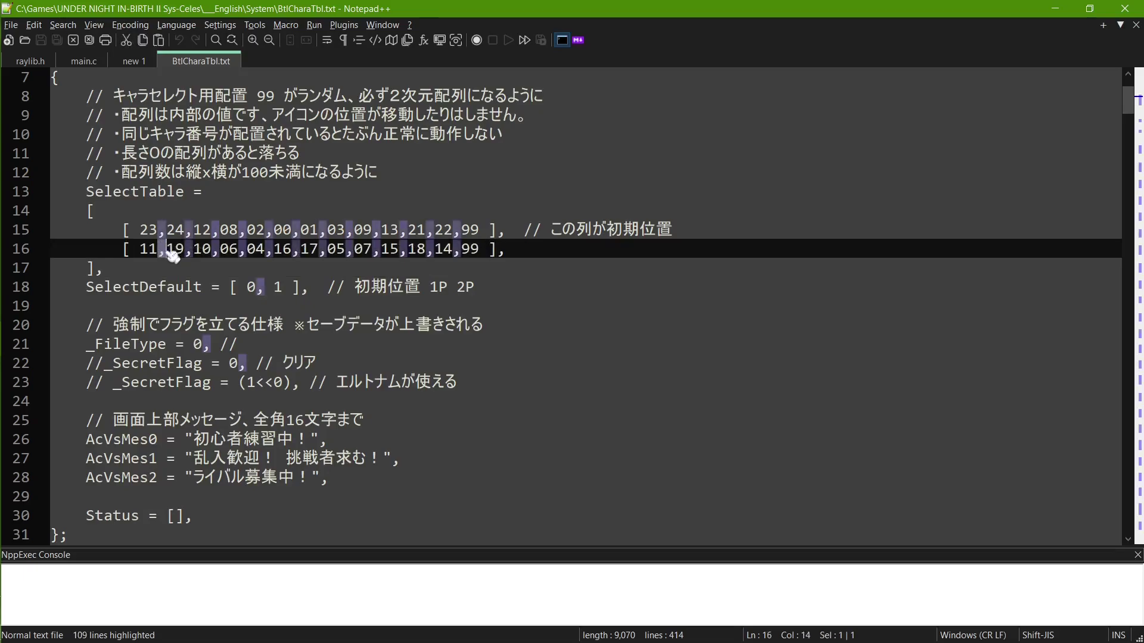
type("25")
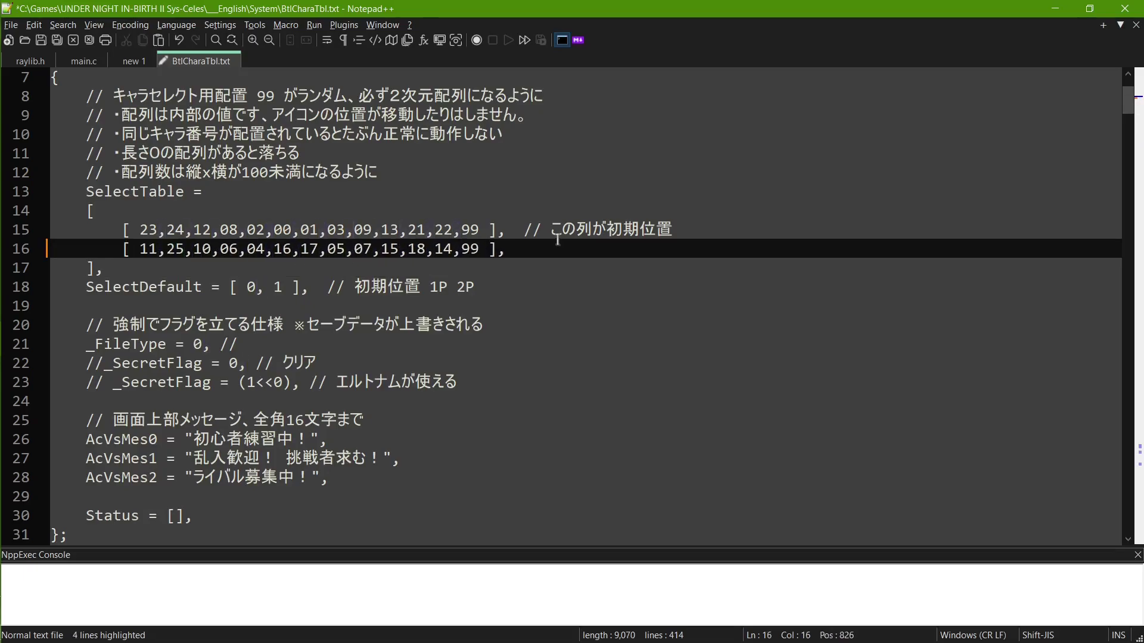
key("ctrl+z")
key("ctrl+z")
left_click(557, 250)
Add a third row "[ 25,…,25,99 ]," with twelve 25s under line 16 and save
key("Return")
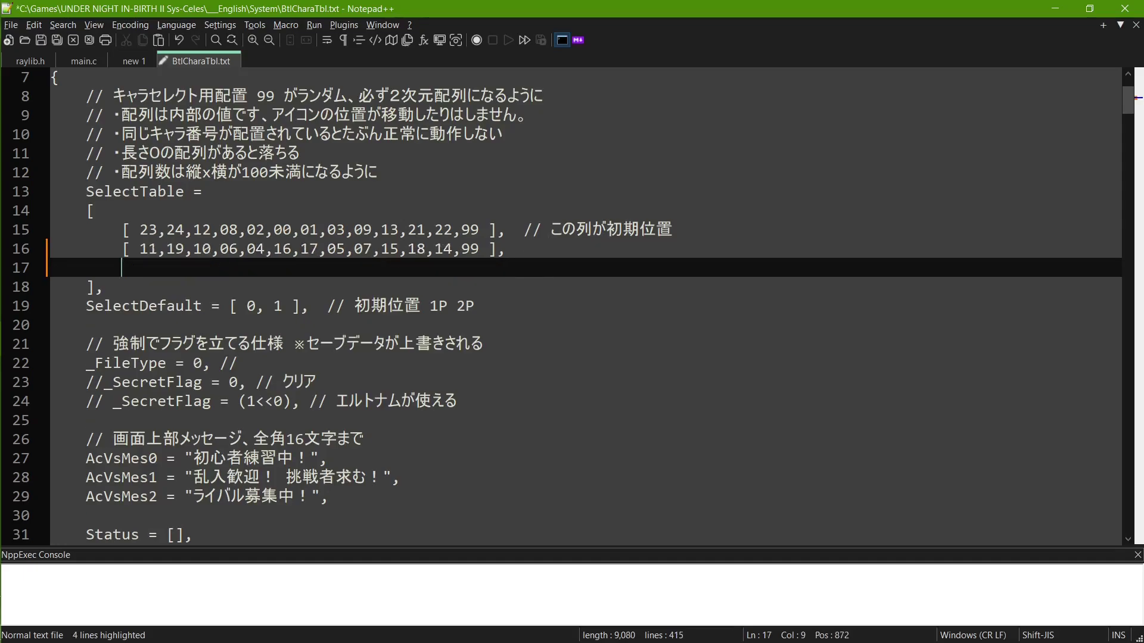
type("[ ")
type("15,")
key("BackSpace")
key("BackSpace")
key("BackSpace")
type("25,")
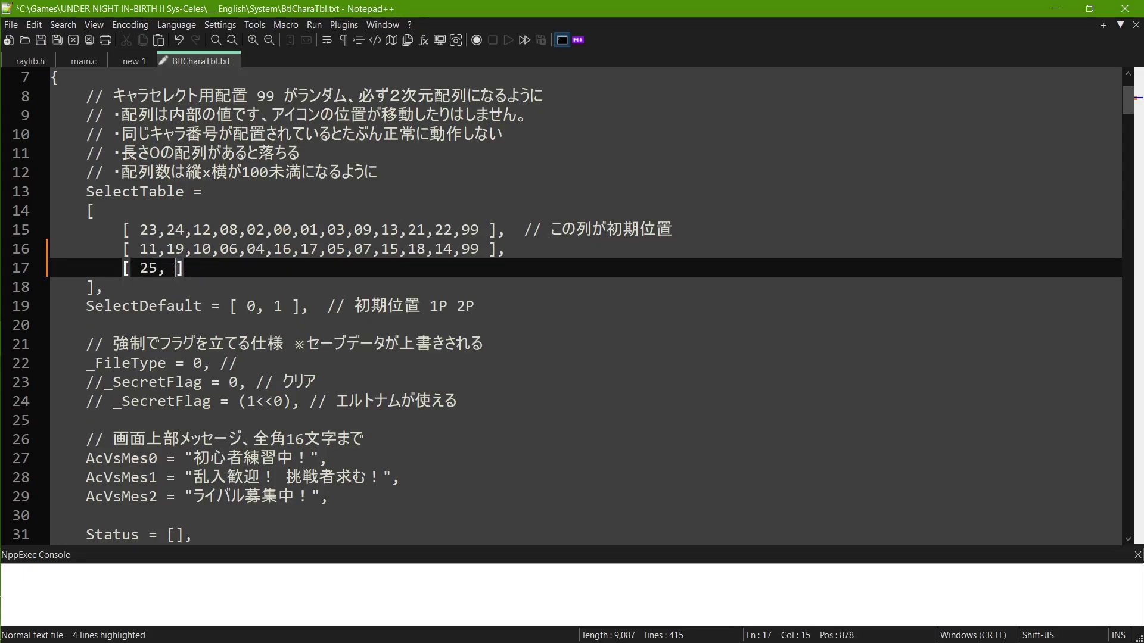
key("BackSpace")
left_click_drag(143, 263, 168, 267)
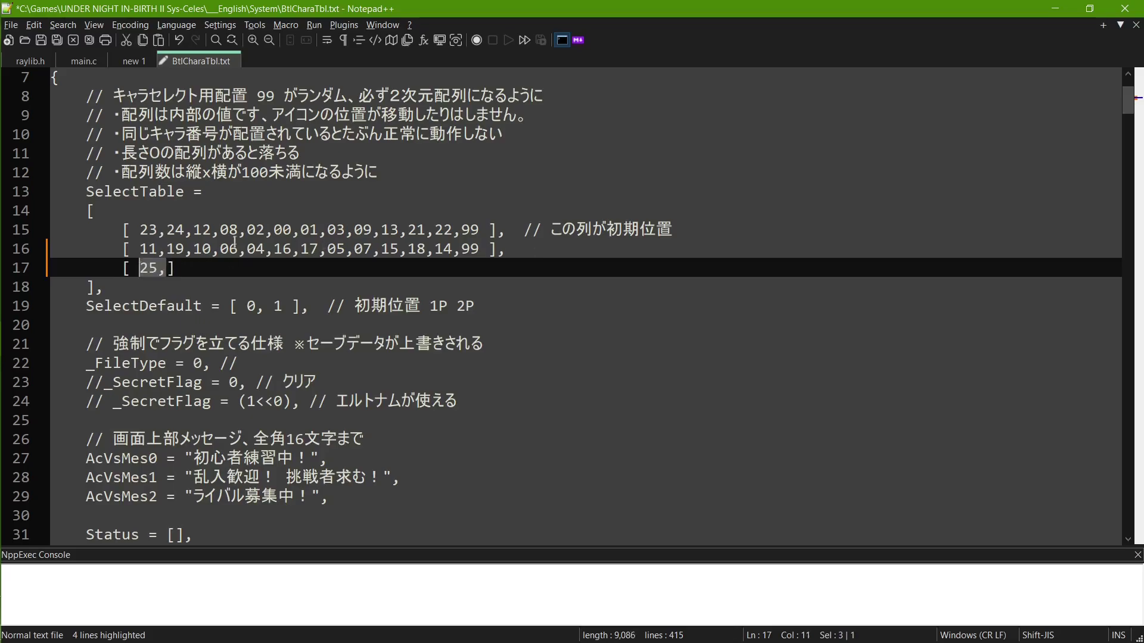
key("ctrl+c")
key("Right")
key("ctrl+v")
key("ctrl+v")
key("ctrl+v")
key("ctrl+v")
key("ctrl+v")
key("ctrl+v")
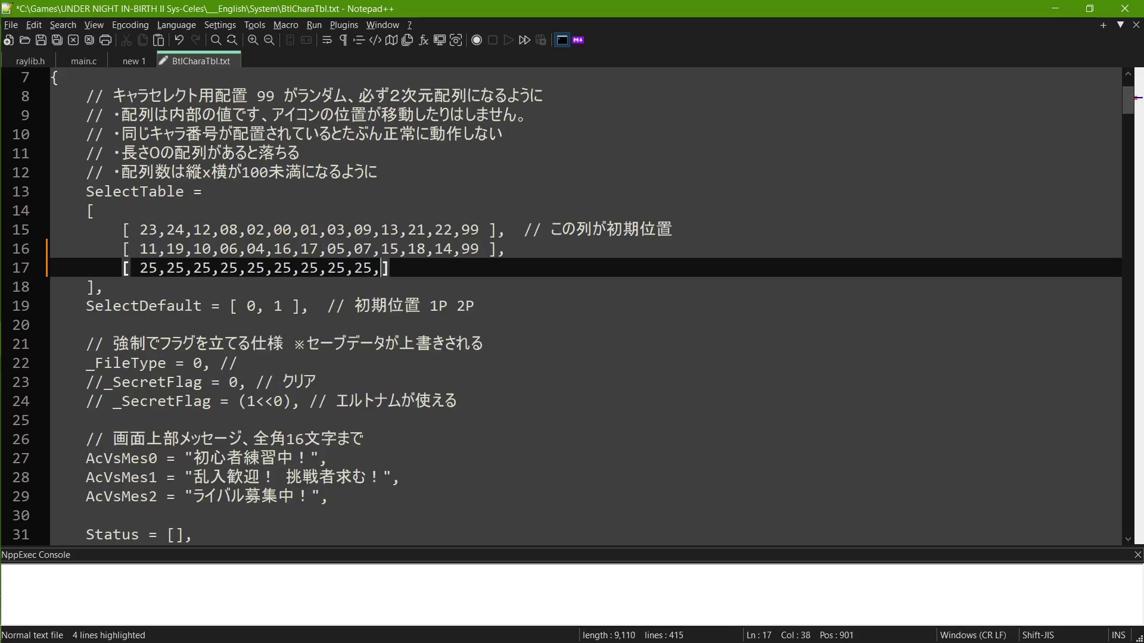
type("99")
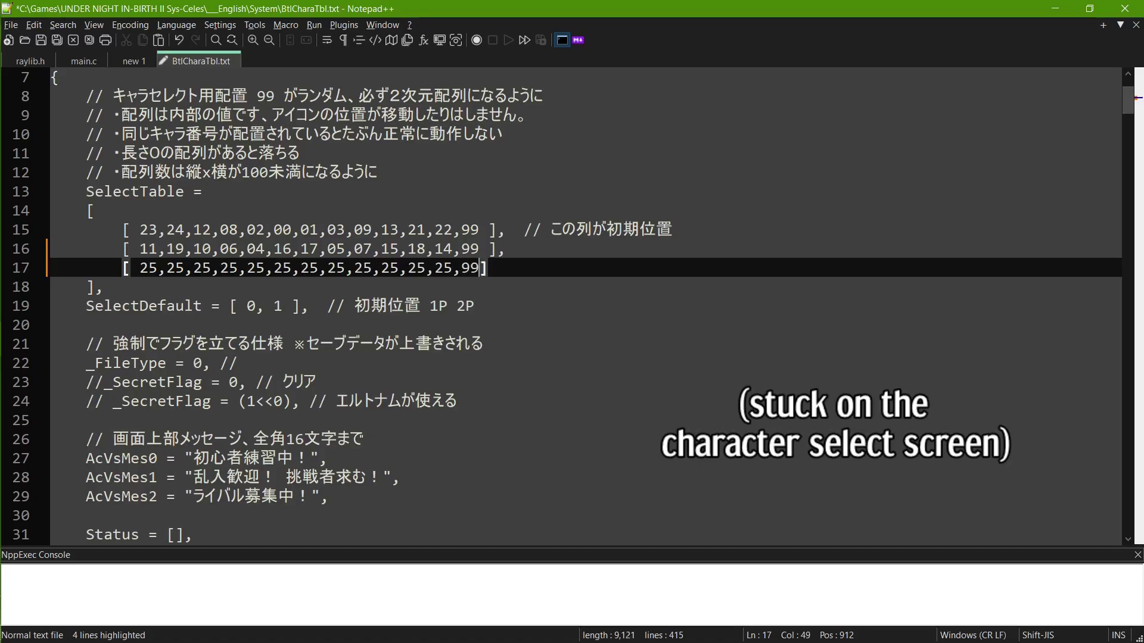
key("End")
type(",")
key("ctrl+s")
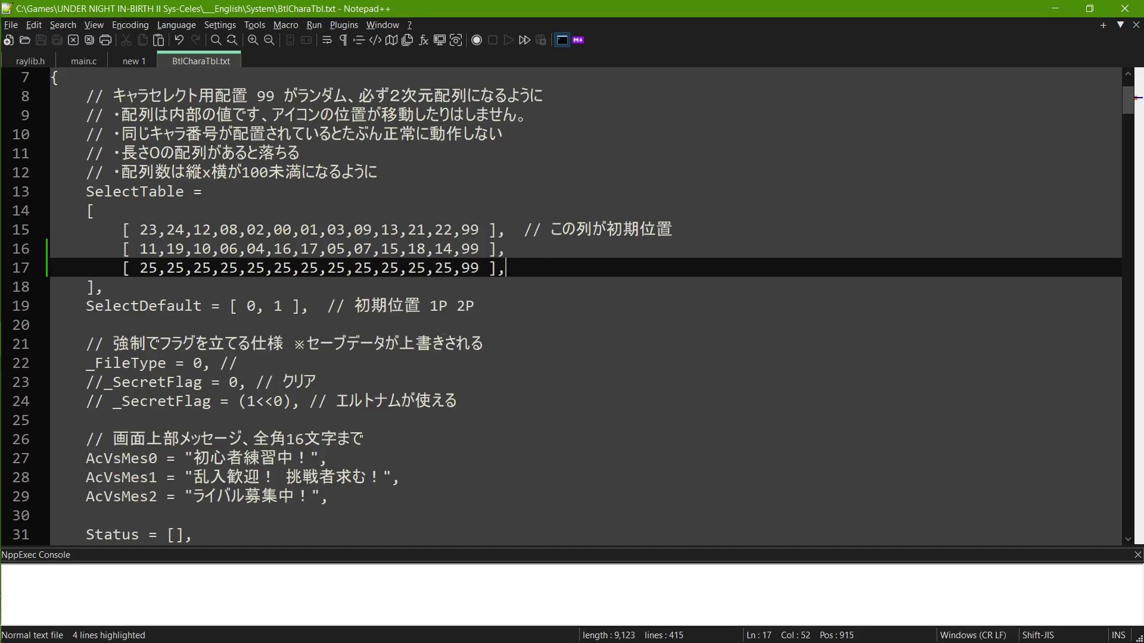
left_click_drag(137, 267, 473, 277)
left_click(465, 273)
Select the chr001 Linne chara_no[1] block for copying
scroll(464, 272, "down", 5)
scroll(464, 272, "down", 10)
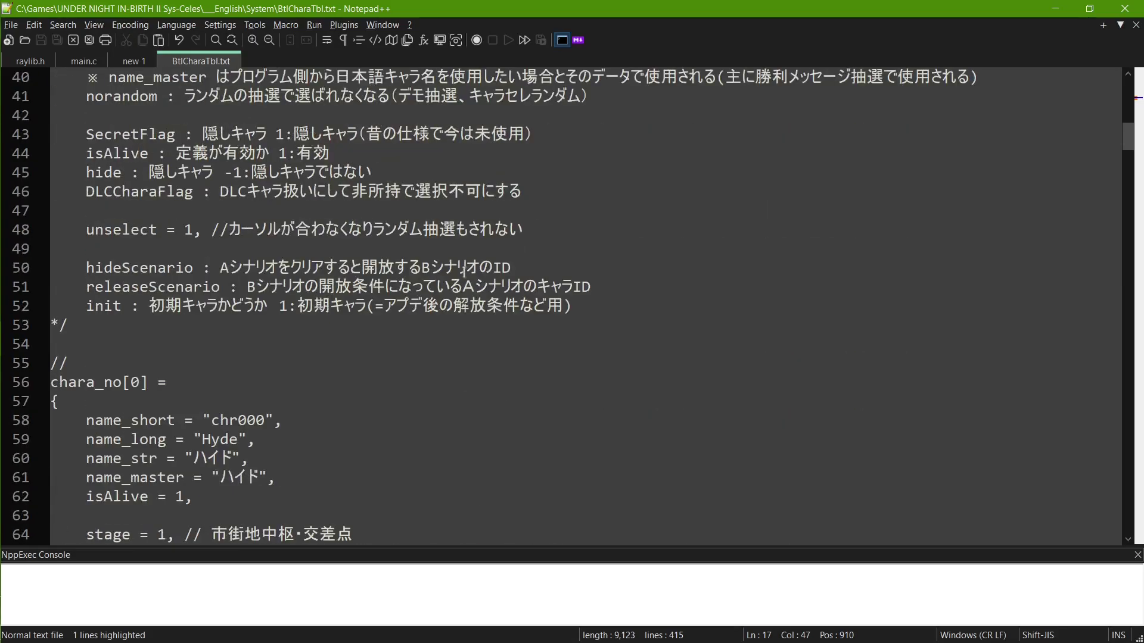
scroll(264, 228, "down", 6)
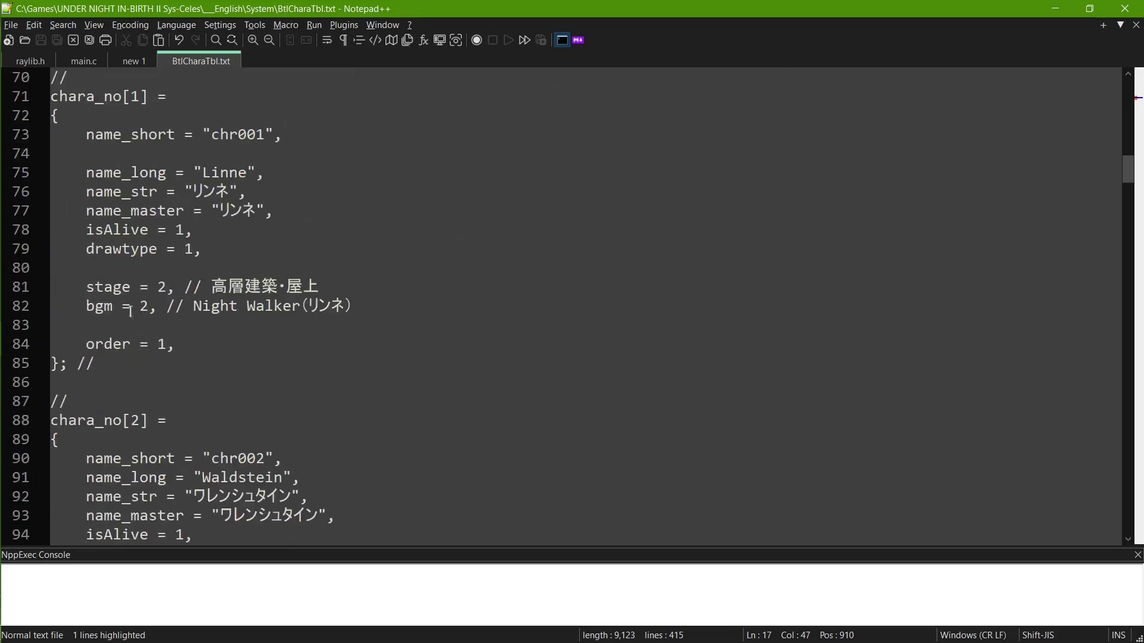
left_click(108, 366)
mouse_move(108, 366)
left_mouse_down()
mouse_move(54, 97)
mouse_move(214, 89)
mouse_move(135, 320)
left_mouse_up()
scroll(53, 97, "down", 20)
left_click(54, 96)
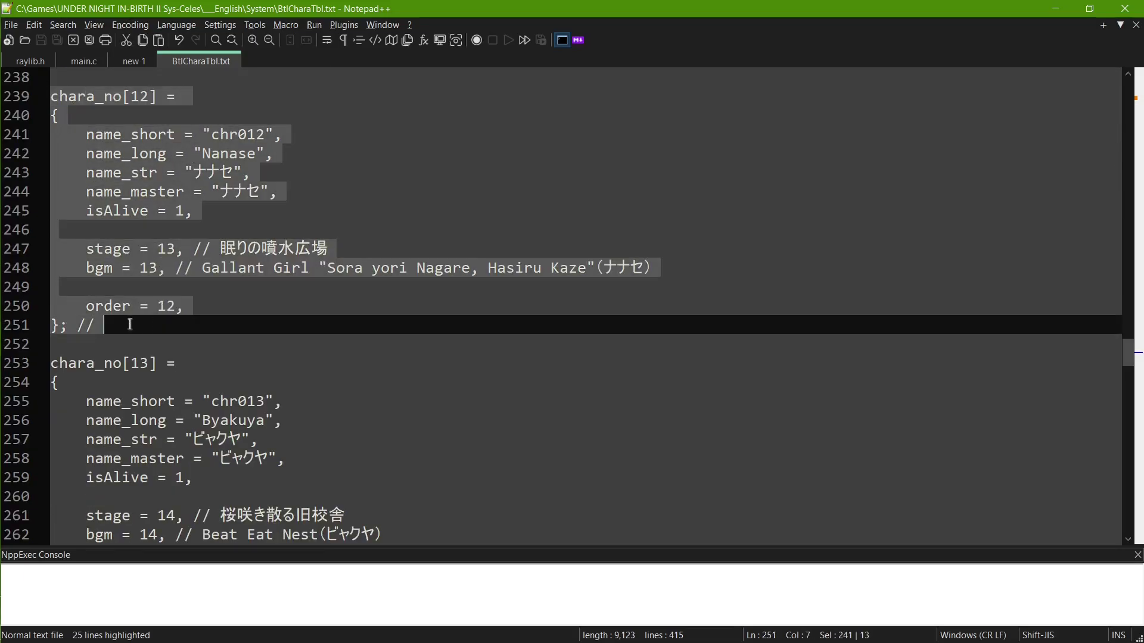
left_click(102, 325)
left_click(94, 324)
Paste the Linne block at the end of the file as chara_no[25], removing the blank line
scroll(193, 309, "down", 4)
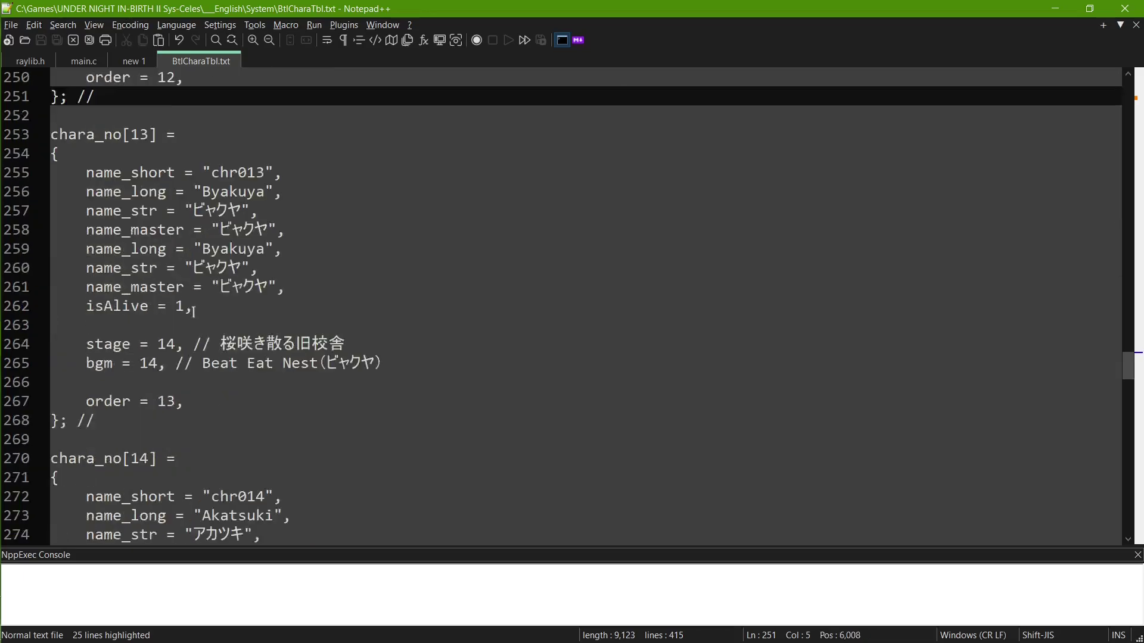
scroll(193, 311, "down", 20)
left_click(128, 499)
key("Return")
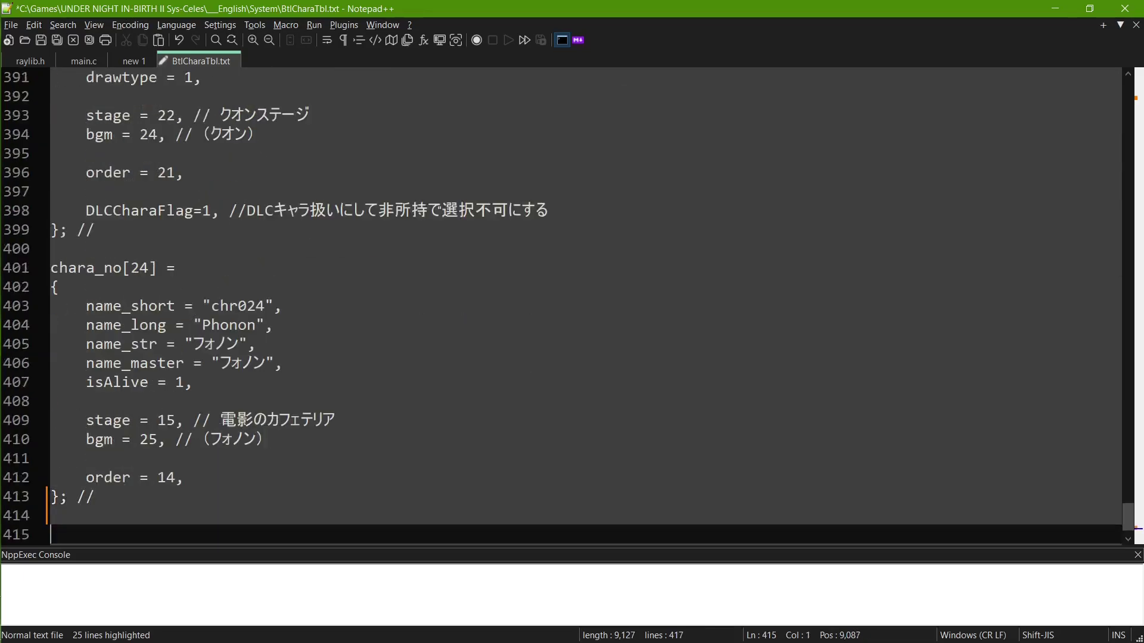
key("ctrl+v")
left_click(141, 229)
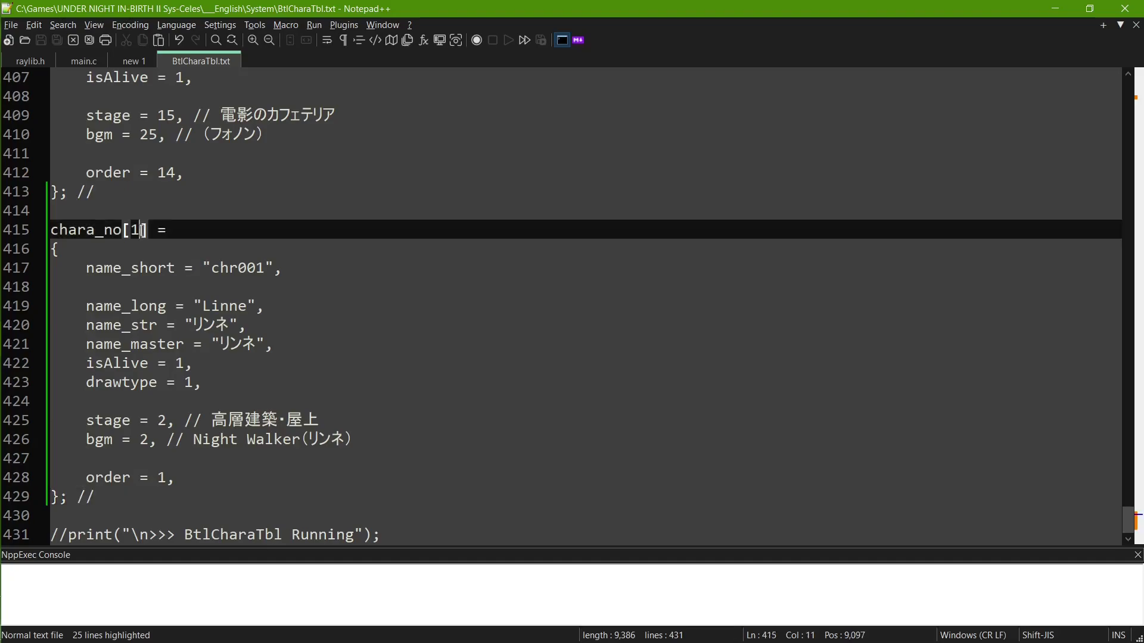
type("25")
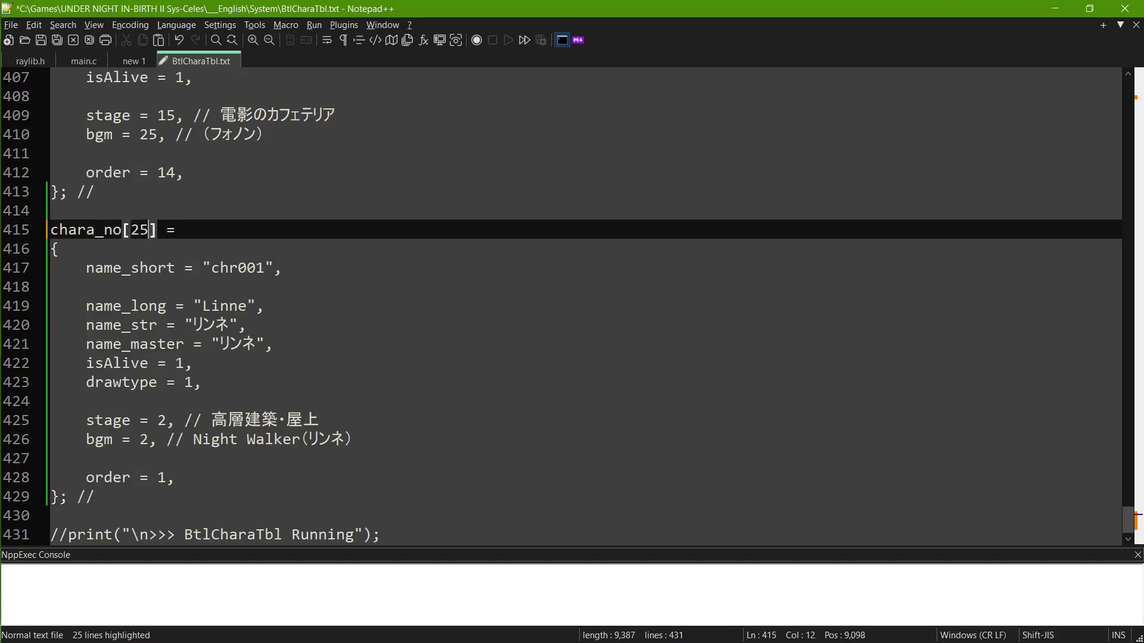
left_click(217, 287)
key("BackSpace")
key("BackSpace")
type("25")
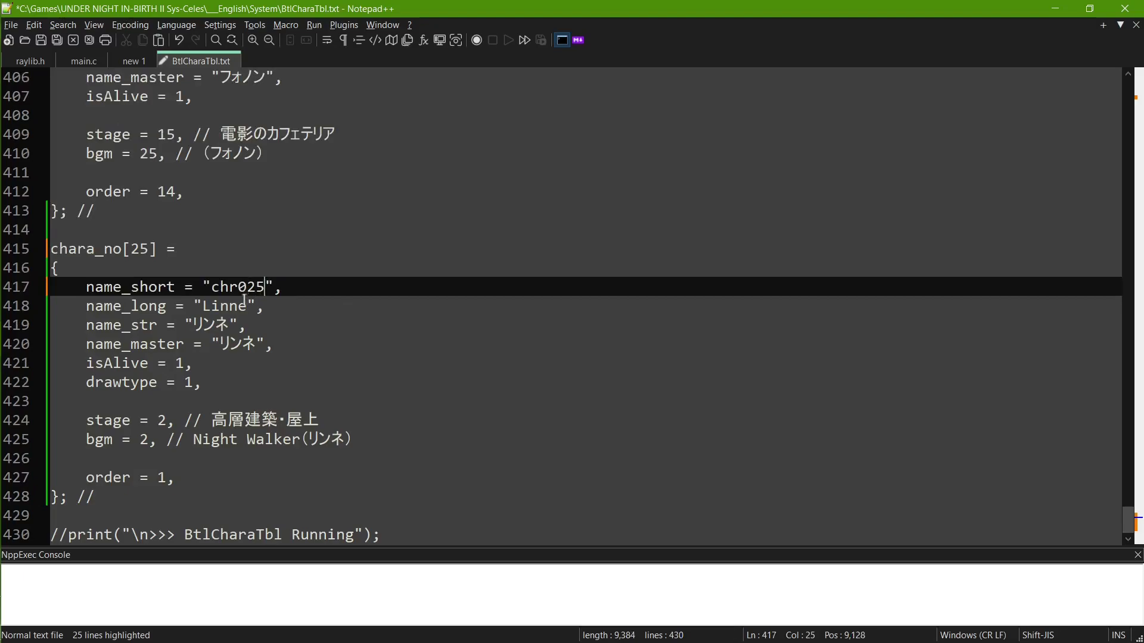
Change the pasted block's name_long from Linne to Aaaaaa and save
left_click(232, 308)
left_click(225, 327)
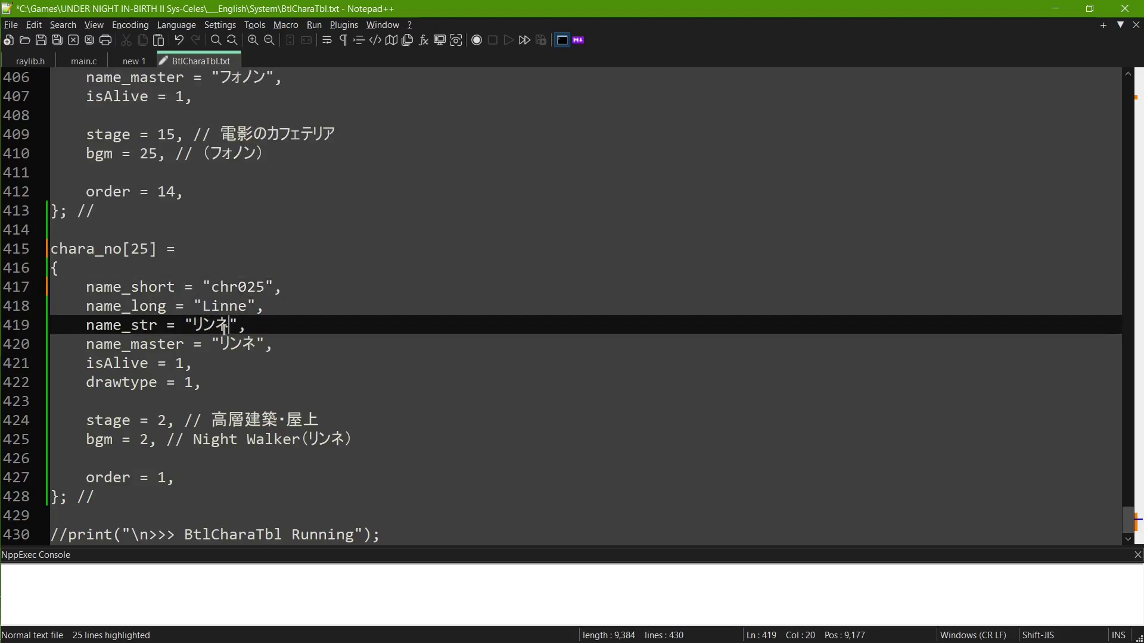
left_click(233, 345)
left_click(231, 306)
double_click(218, 306)
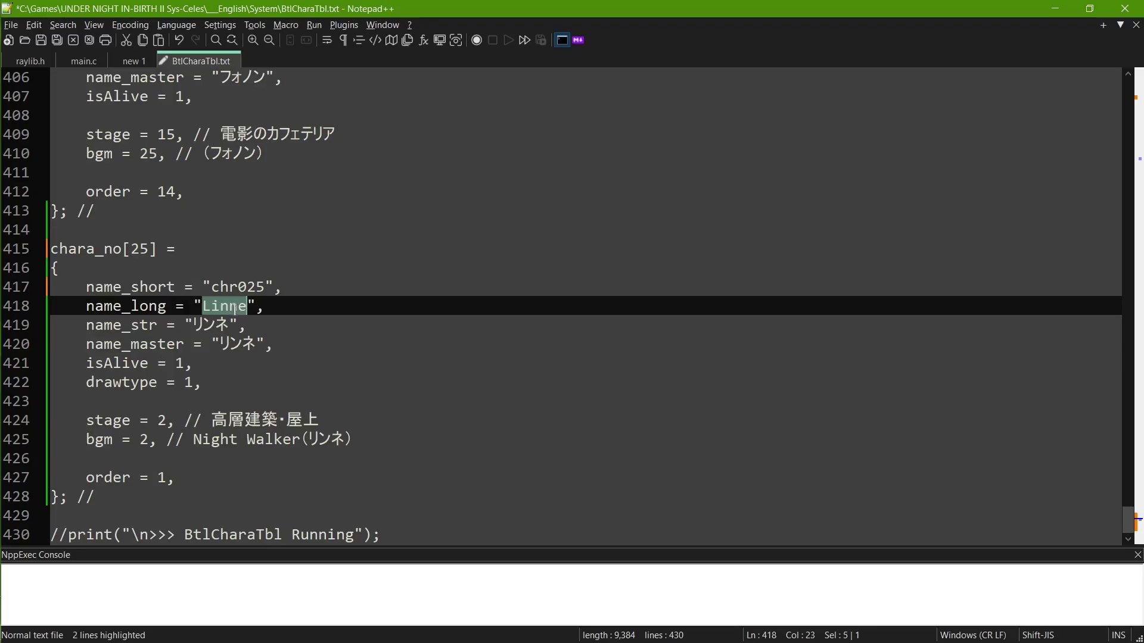
type("Aaa")
type("aaa")
left_click(220, 344)
key("ctrl+s")
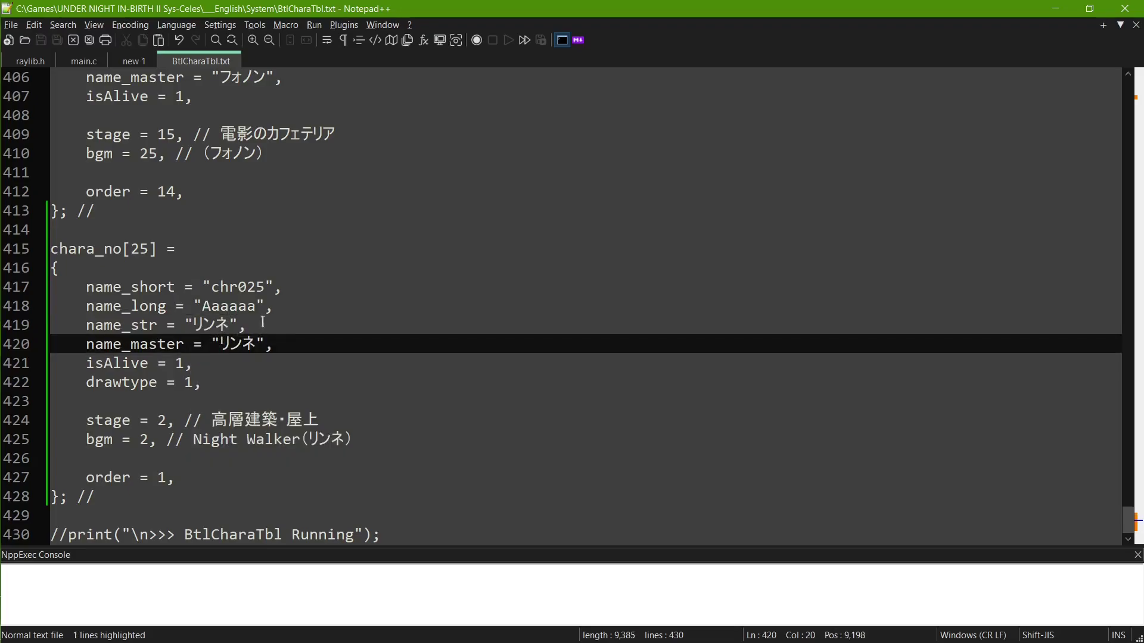
double_click(240, 305)
left_click(340, 309)
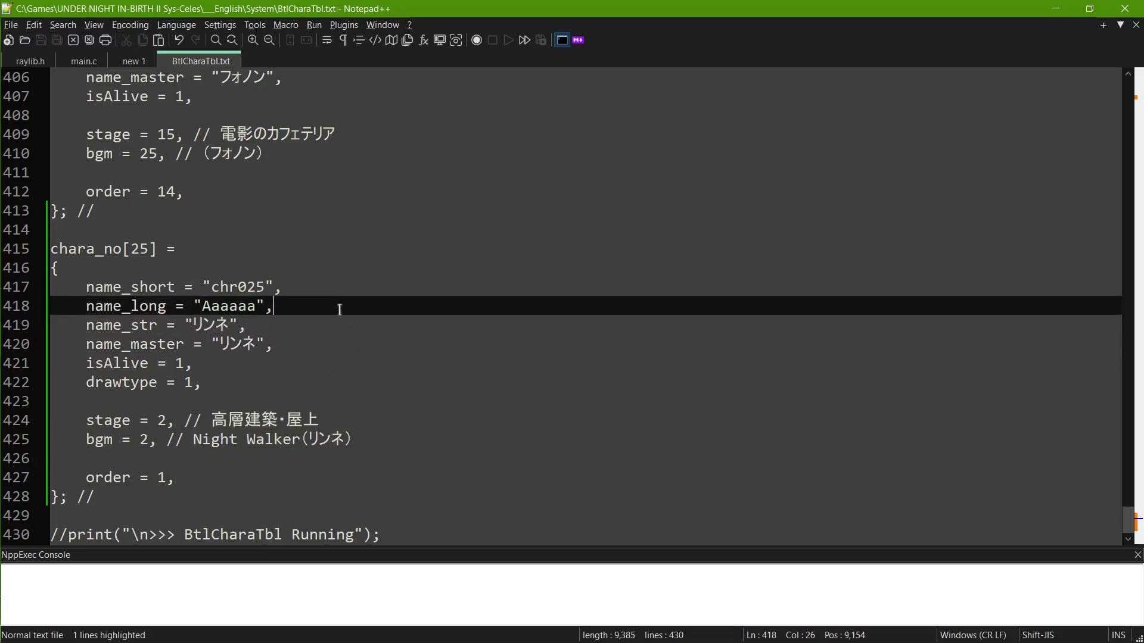
Delete the drawtype line, edit the order value, and save the file
left_click(162, 382)
key("ctrl+shift+l")
left_click(157, 441)
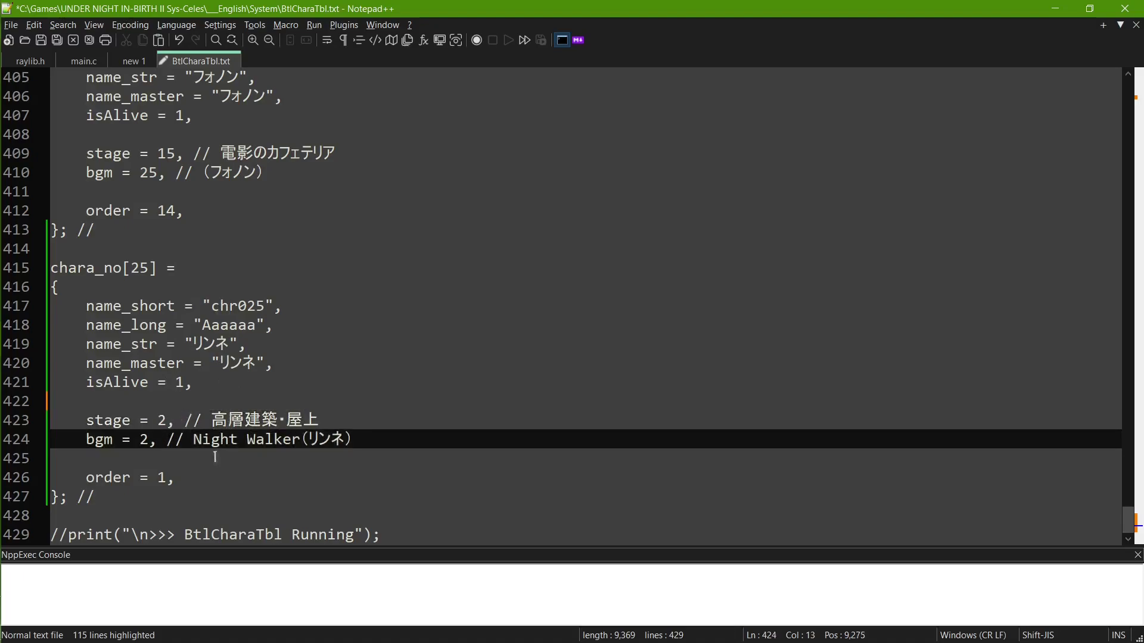
key("ctrl+s")
left_click(166, 478)
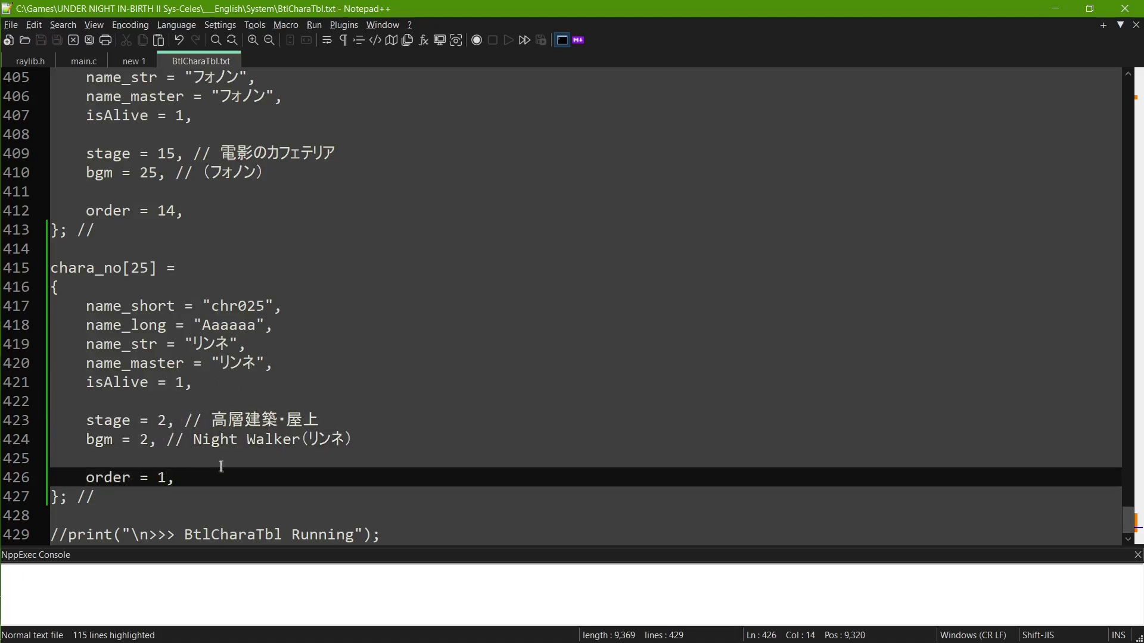
key("BackSpace")
key("ctrl+s")
key("alt+Tab")
Check the chr025 folder inside data, then return to the game's main folder
left_click(498, 284)
key("alt+Up")
key("alt+Up")
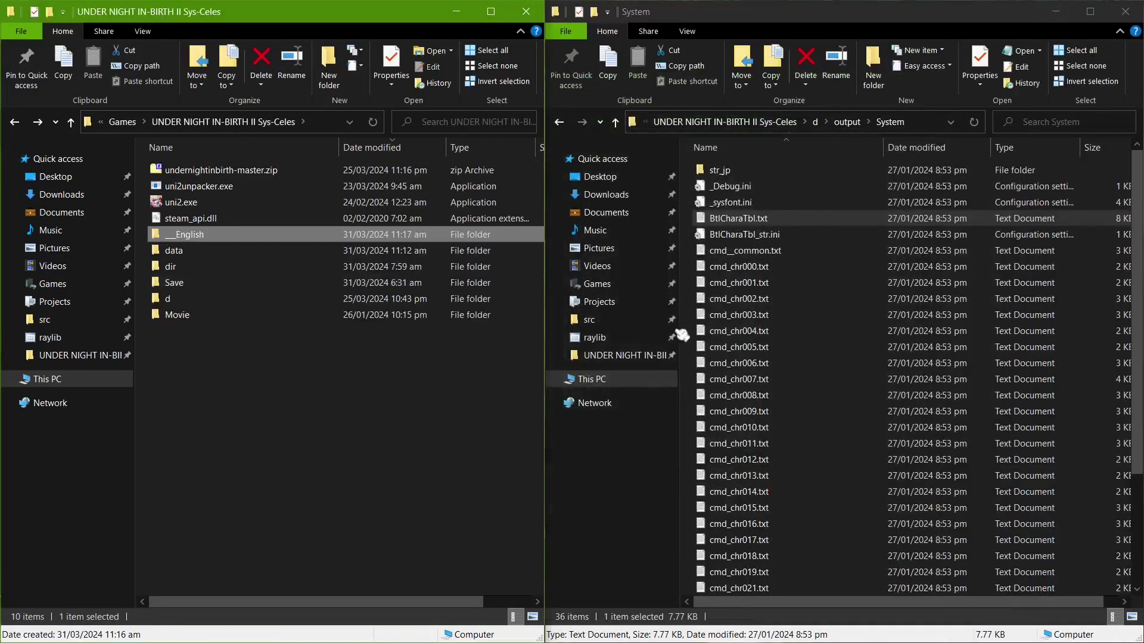
left_click(681, 329)
key("alt+Left")
double_click(196, 251)
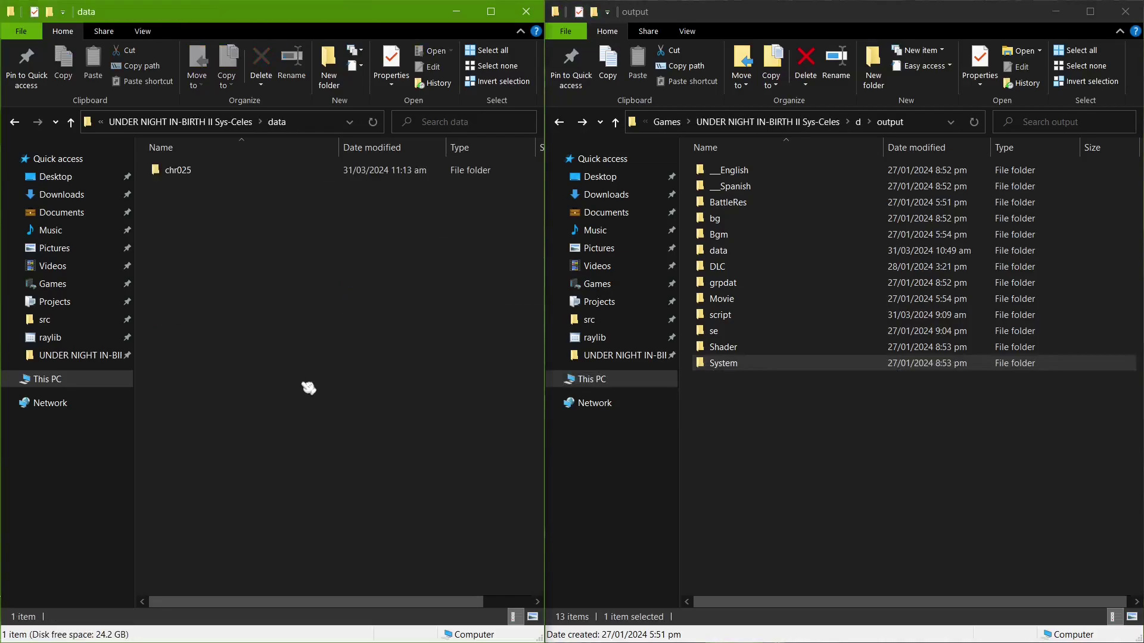
key("Return")
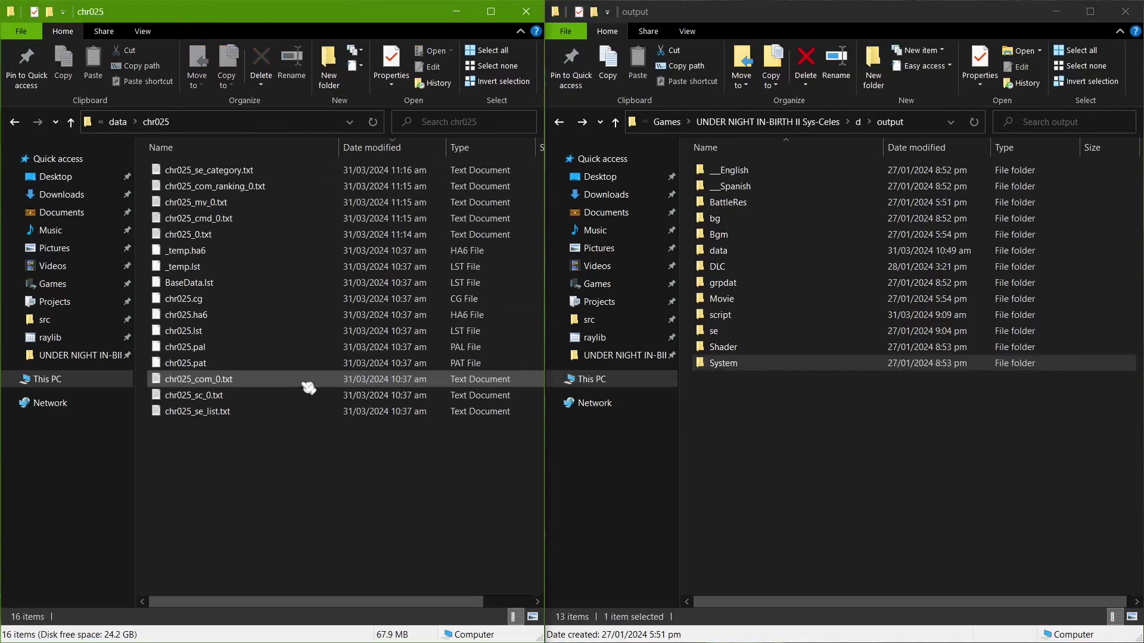
key("alt+Up")
key("Return")
key("alt+Up")
key("alt+Up")
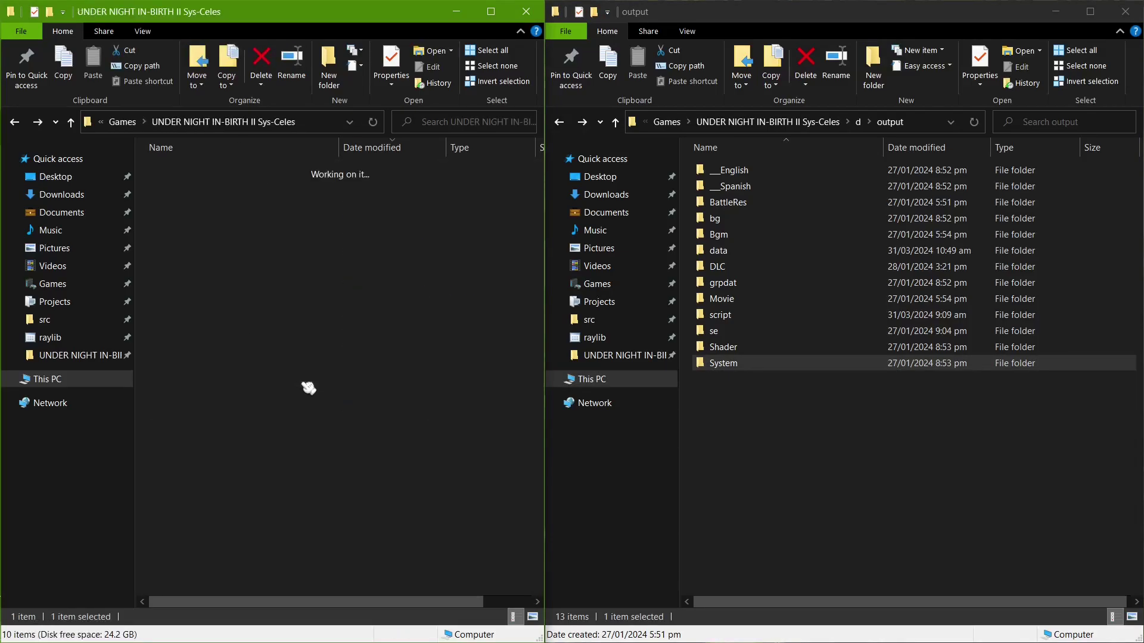
Check the __English script and System folders, ending back at the game's root folder
key("Up")
key("Return")
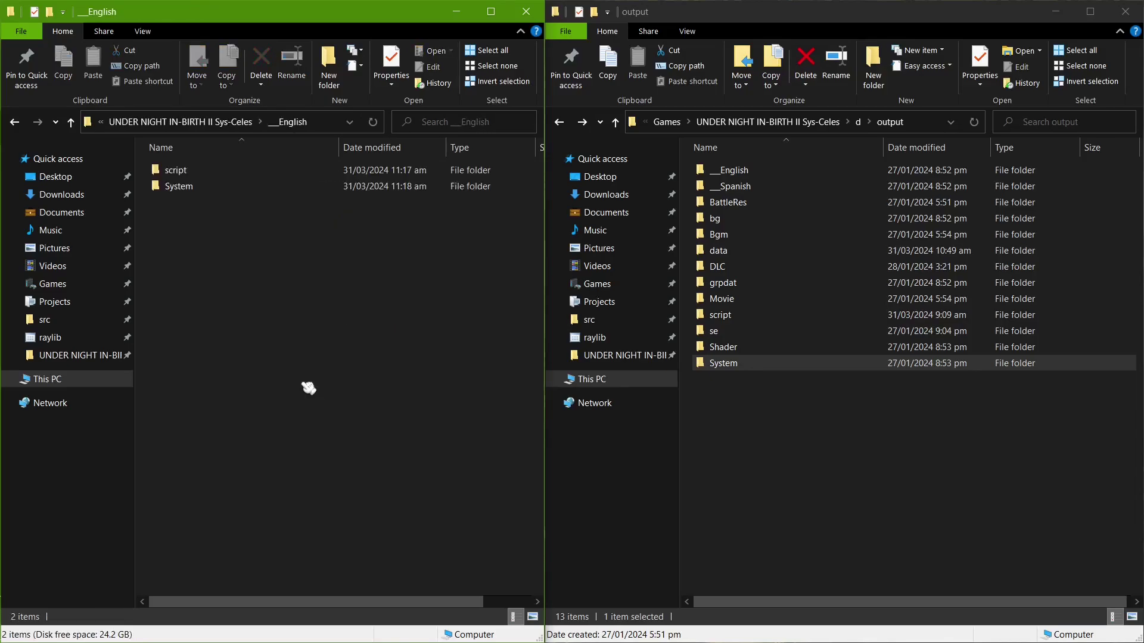
key("Return")
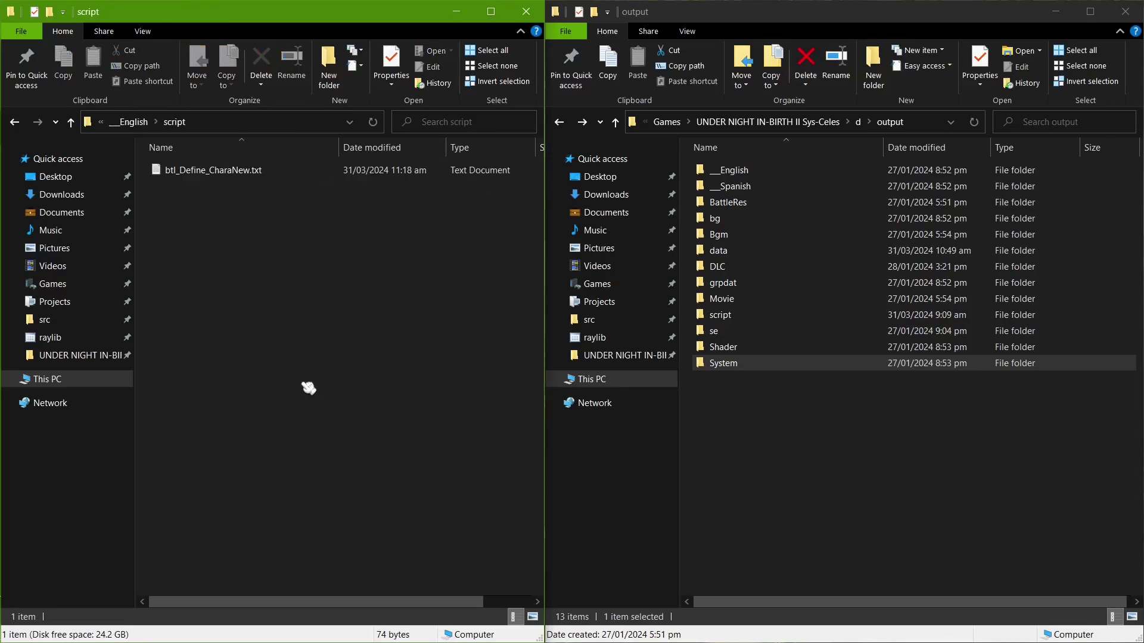
key("alt+Up")
key("Down")
key("Return")
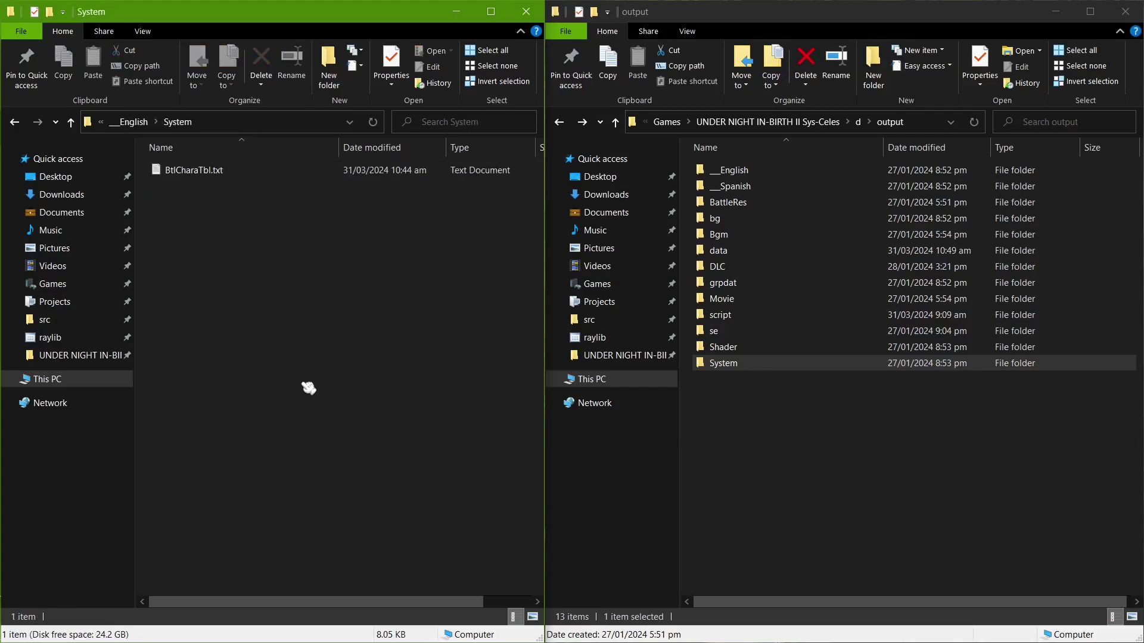
key("alt+Up")
key("alt+Up")
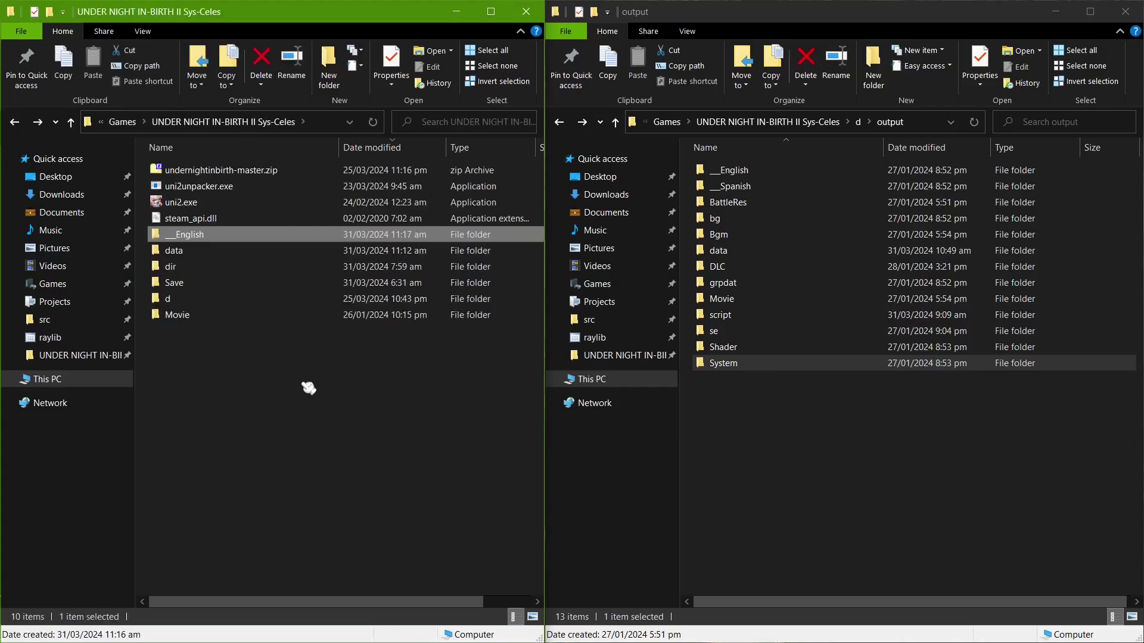
Launch uni2.exe and set Character (1P) to the modded fighter via Training Menu Quick select
key("Up")
key("Up")
key("Return")
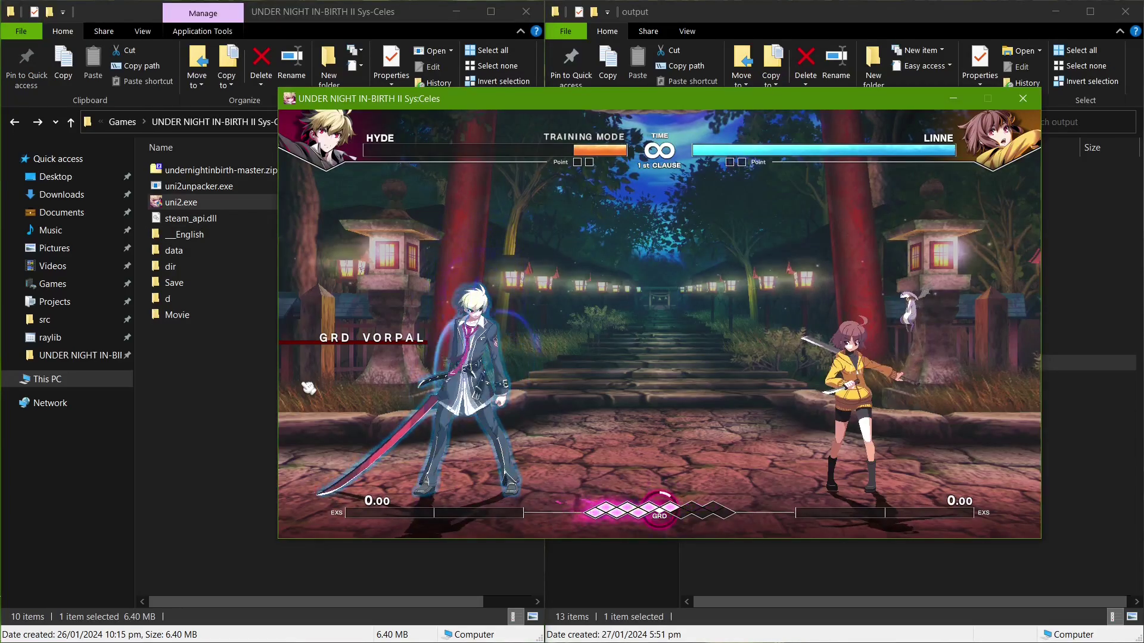
key("Escape")
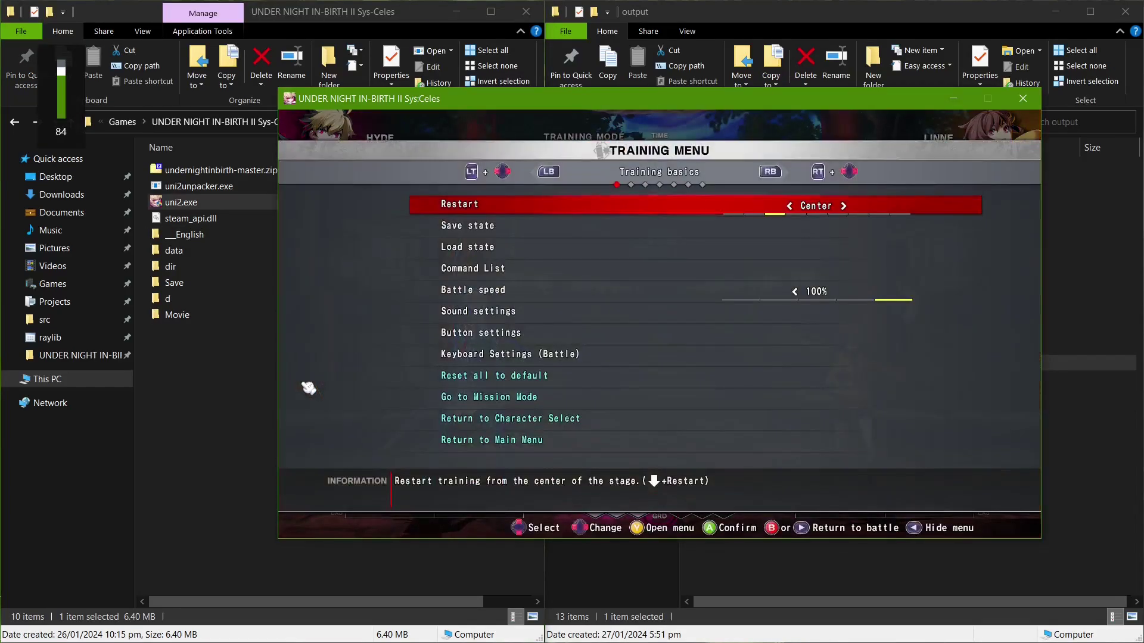
key("e")
key("XF86AudioLowerVolume")
key("XF86AudioLowerVolume")
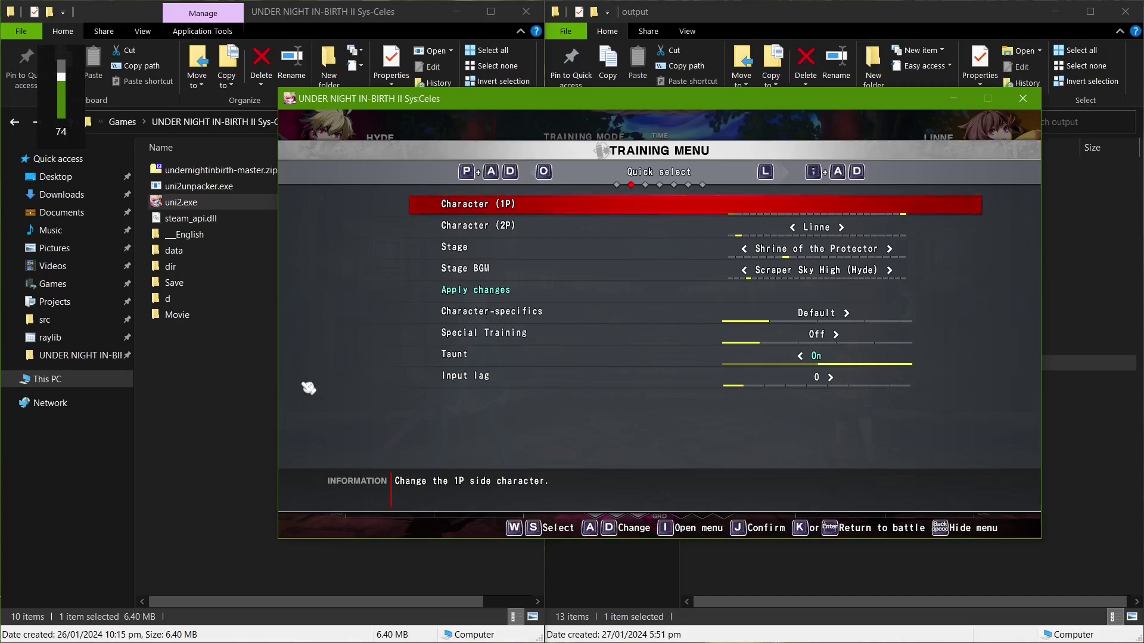
key("Return")
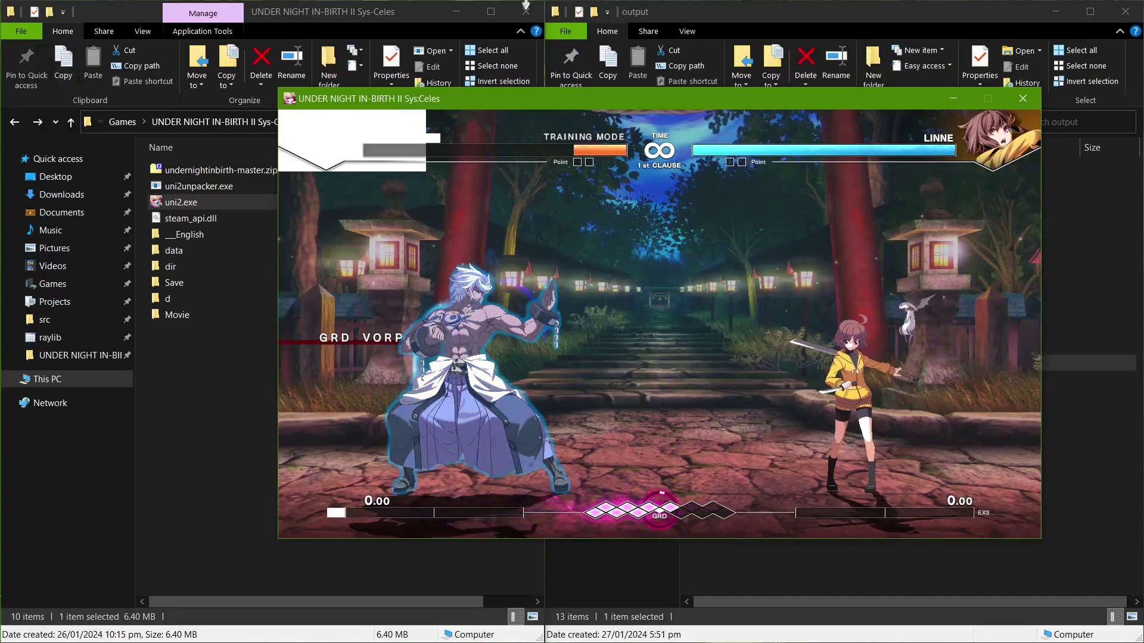
Test the modded fighter's attacks on Linne, landing a 6-hit, 2249-damage combo
key("Right")
key("j")
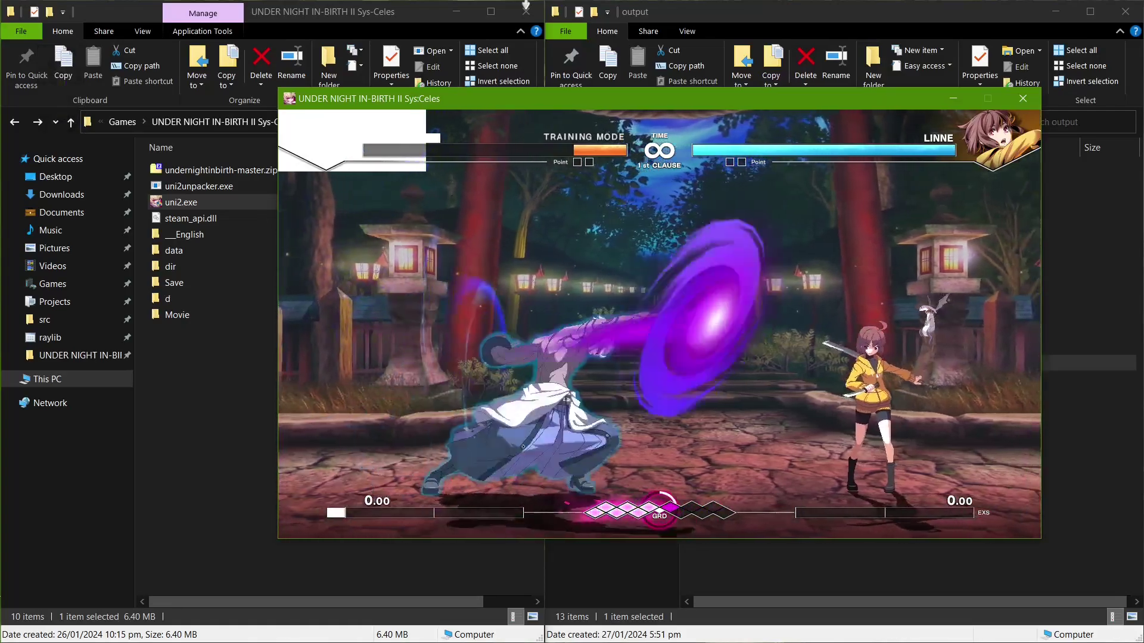
key("j")
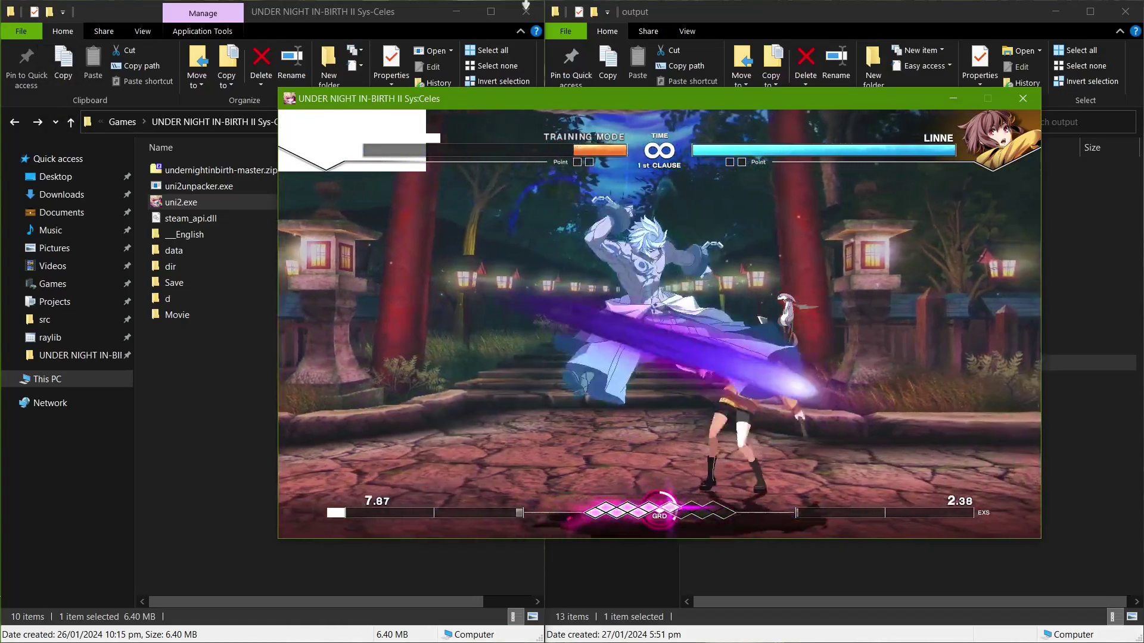
key("j")
key("j")
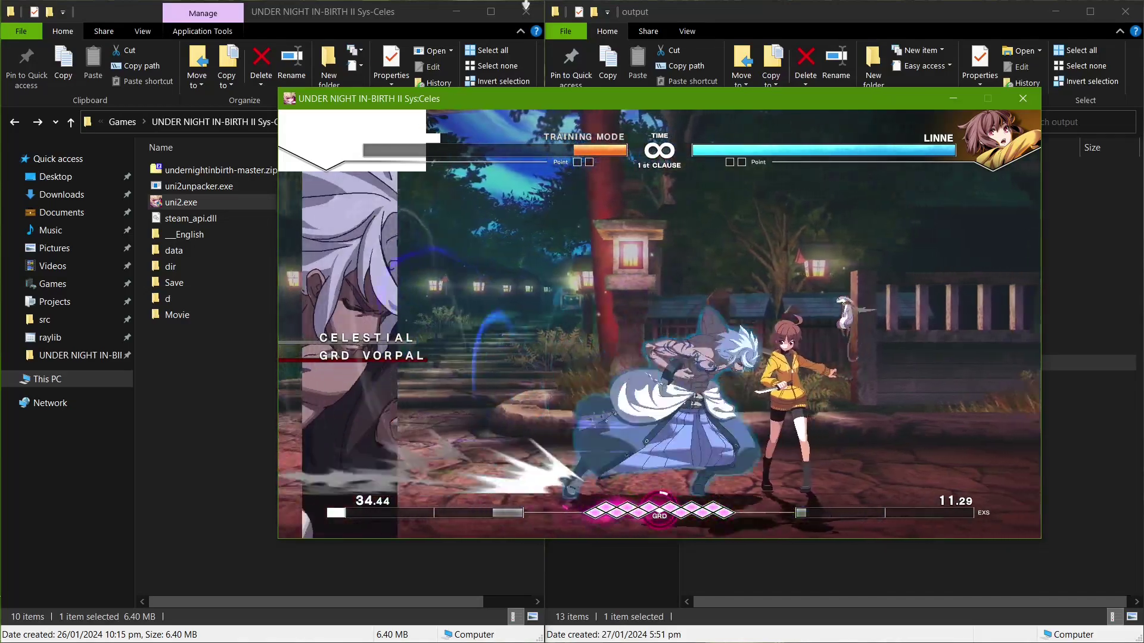
key("XF86AudioLowerVolume")
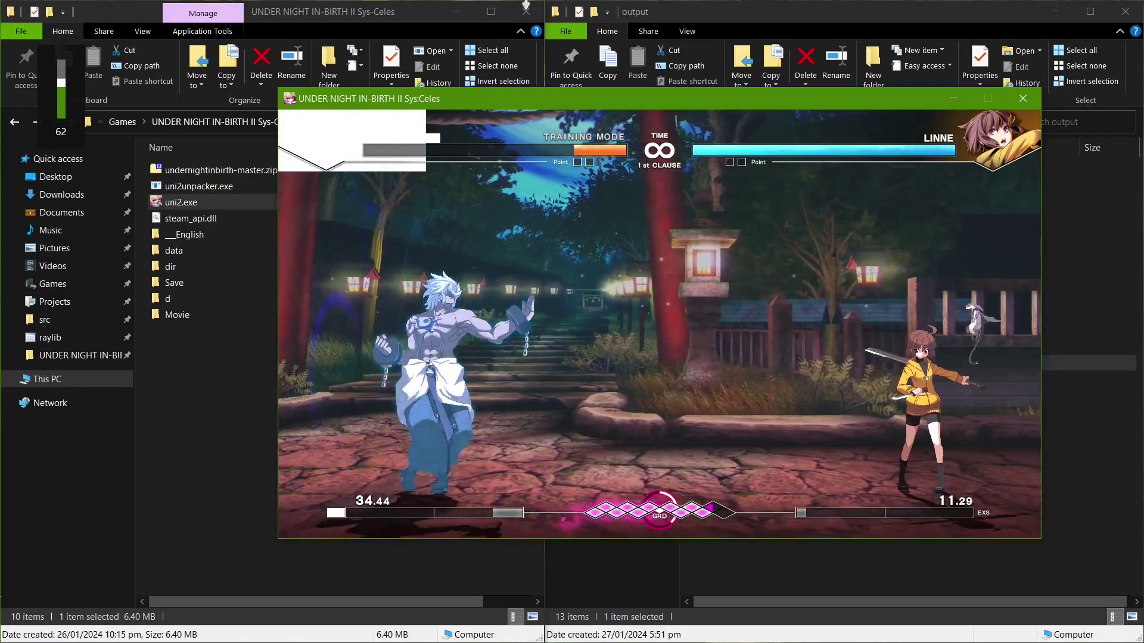
Go back to character select, pick the modded fighter in pink, and start training against Linne
key("j")
key("Escape")
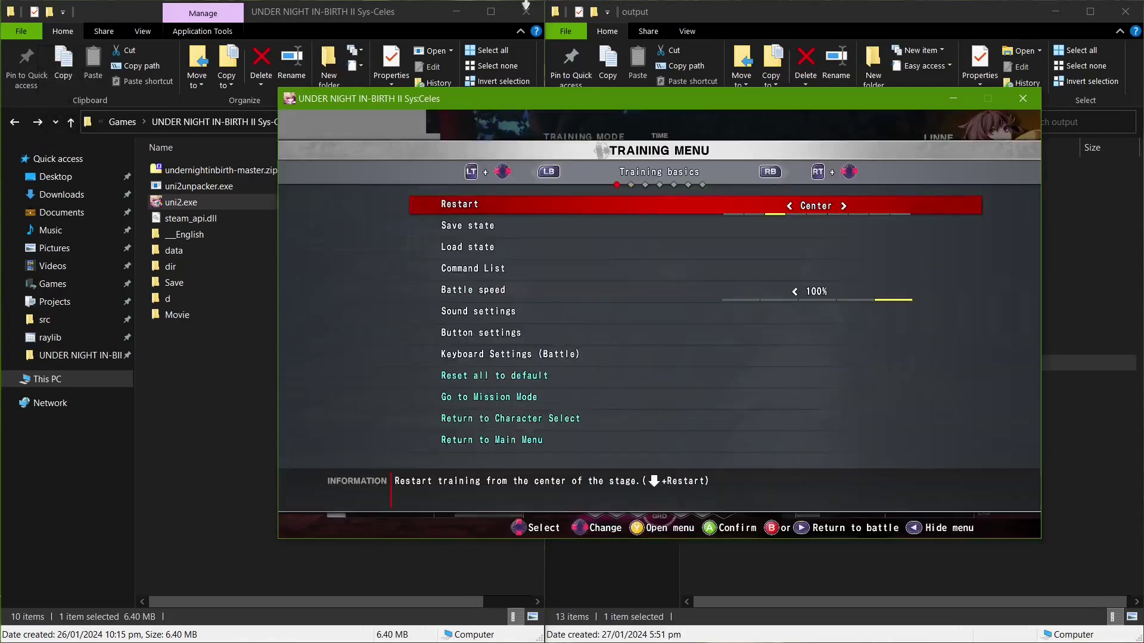
key("Up")
key("Up")
key("Return")
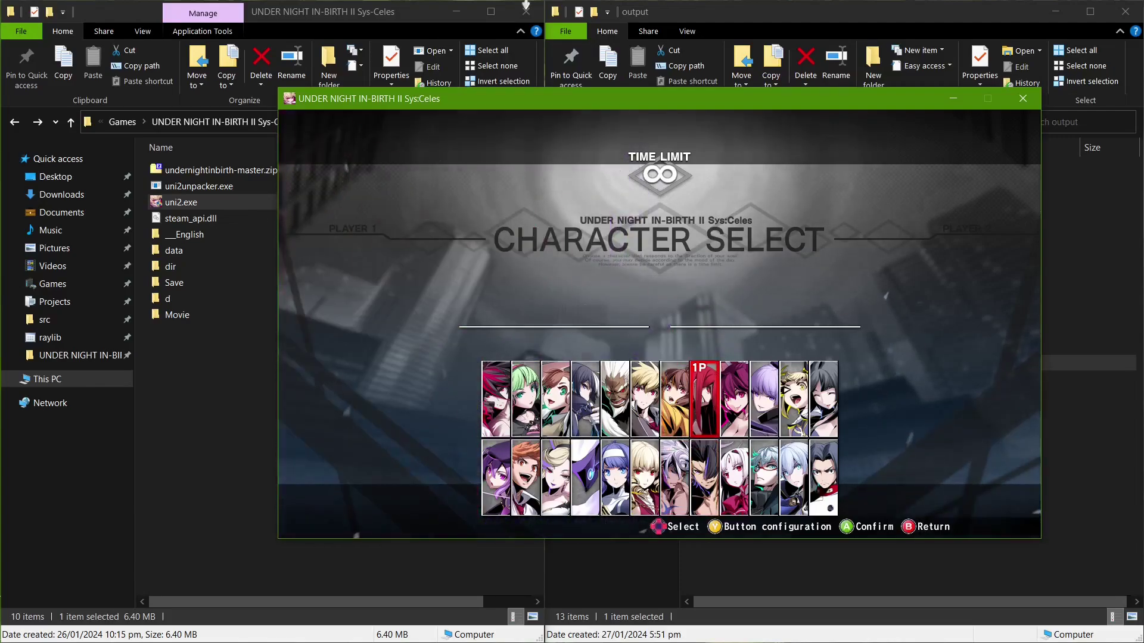
key("w")
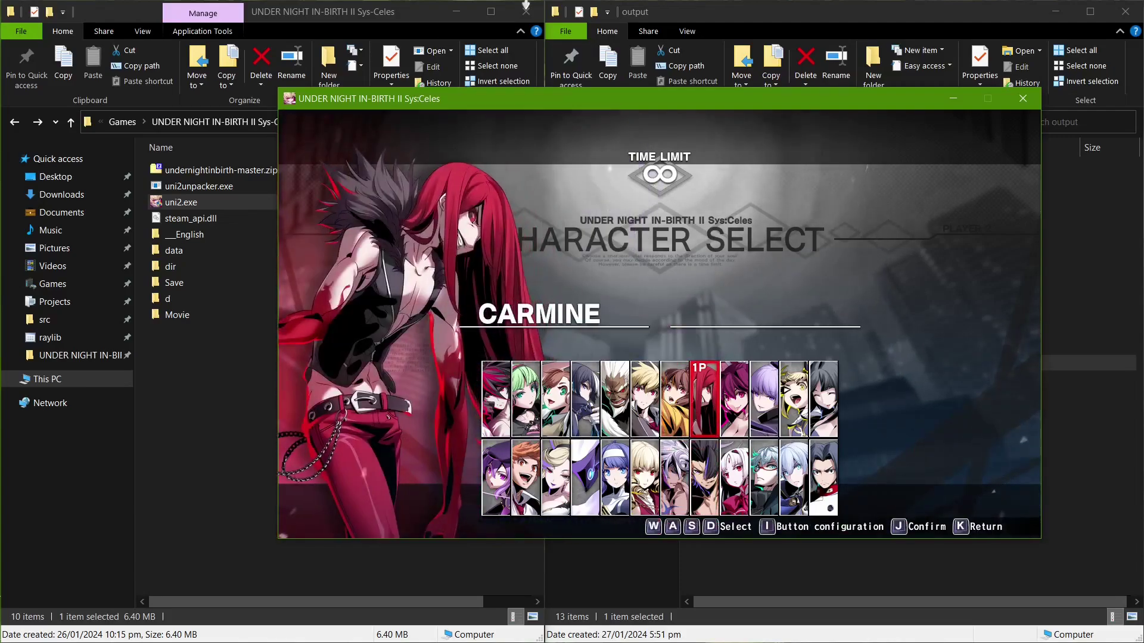
key("j")
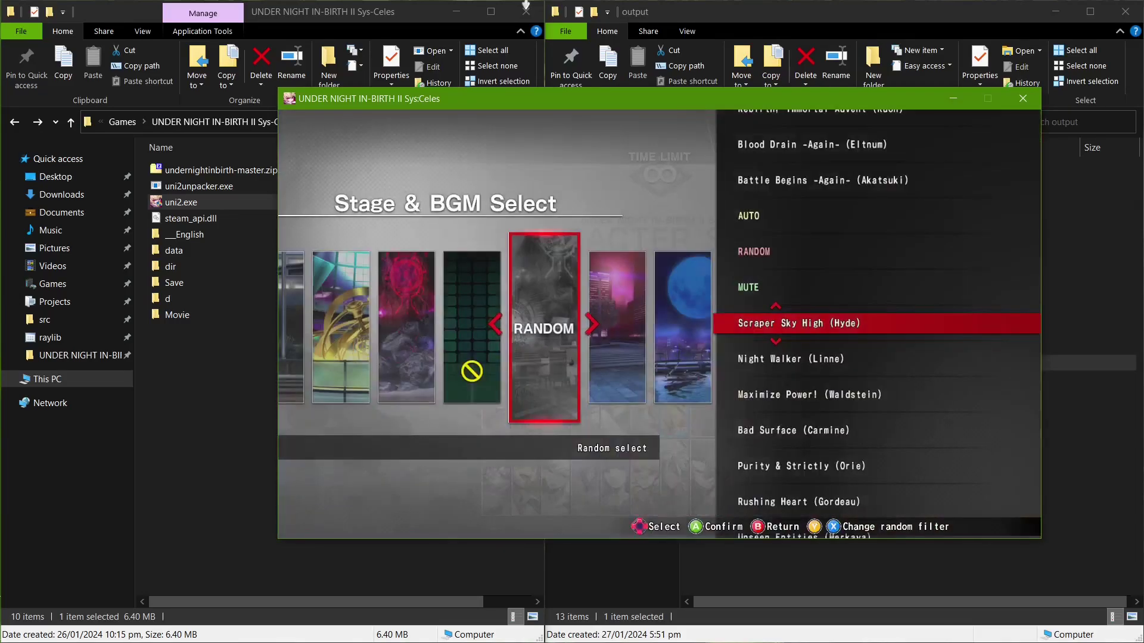
key("k")
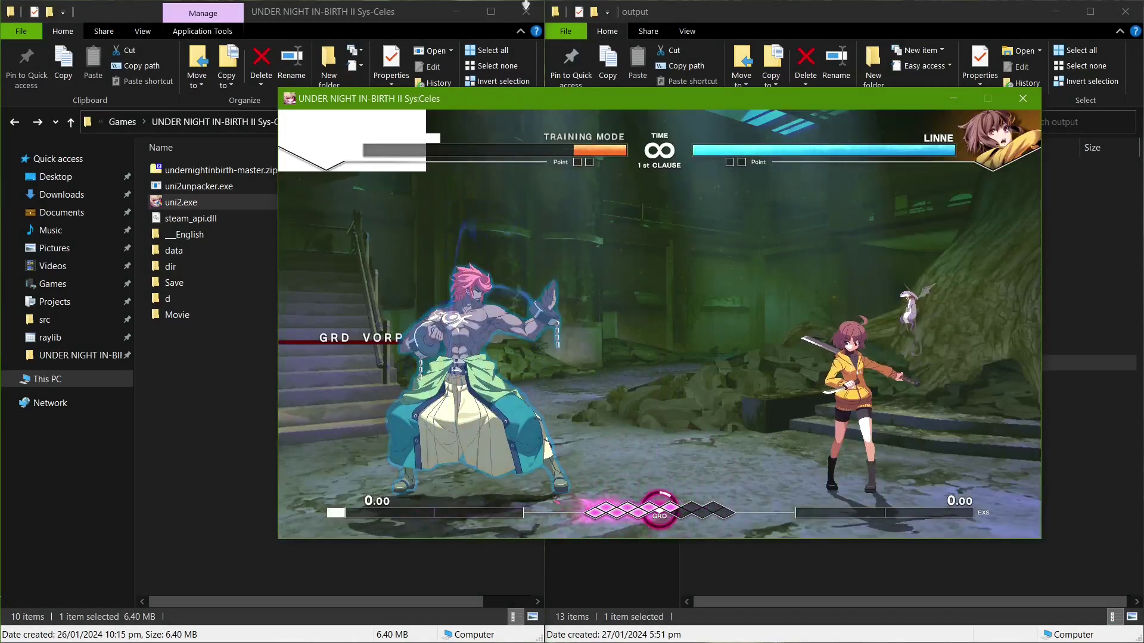
Test a crouch, a six-hit combo and a jump with the modded fighter against Linne
key("Down")
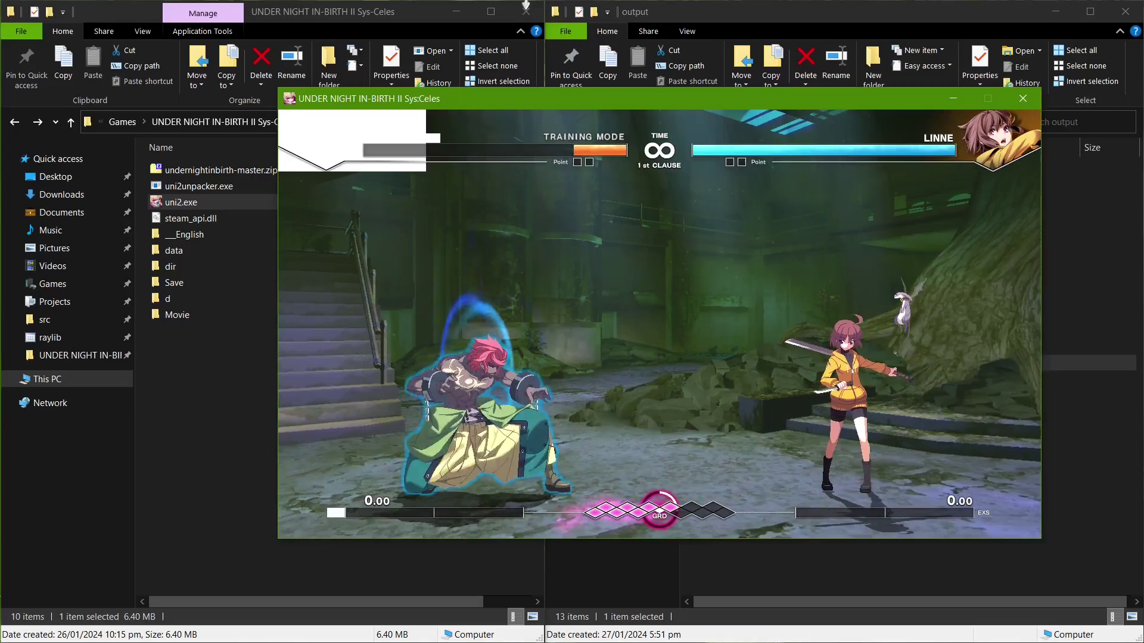
key("j")
key("k")
key("l")
key("XF86AudioLowerVolume")
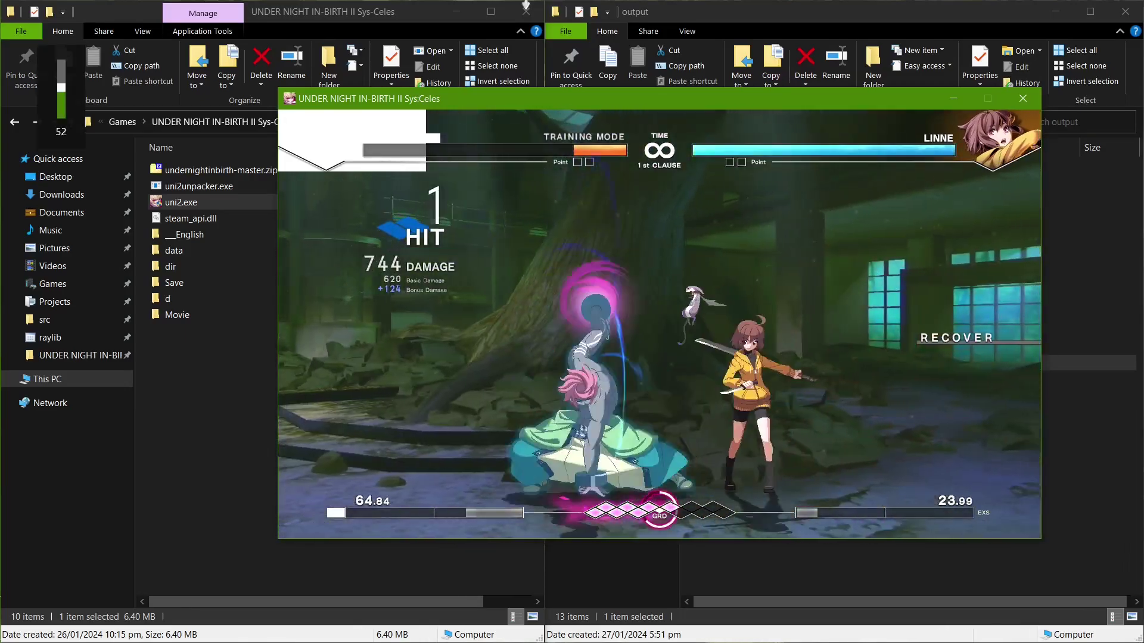
key("j")
key("j")
key("j")
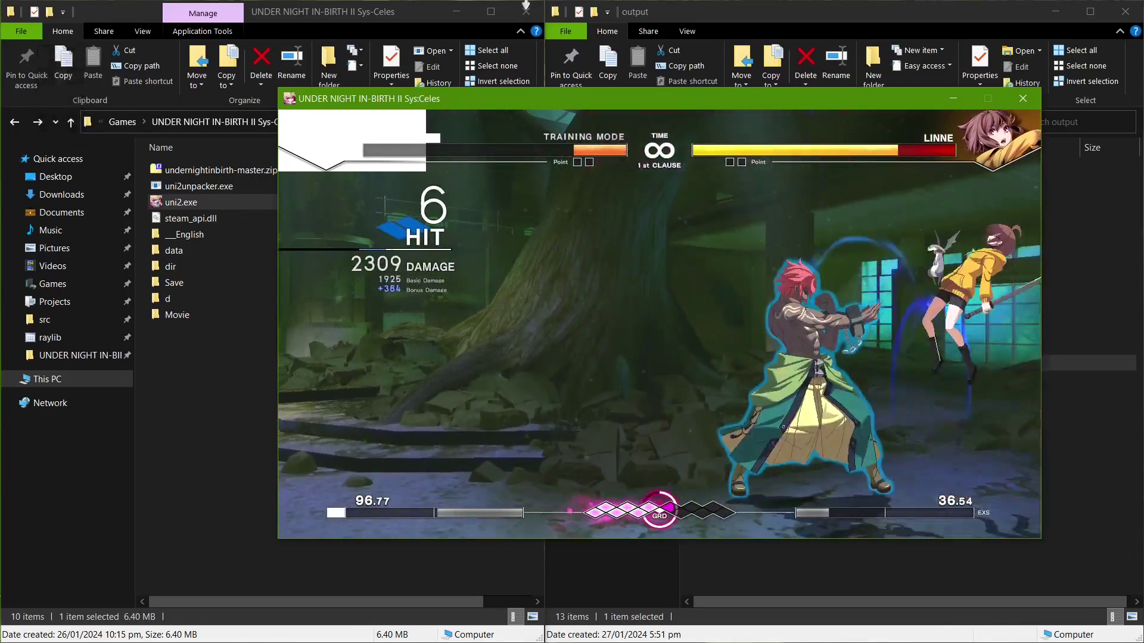
key("Up")
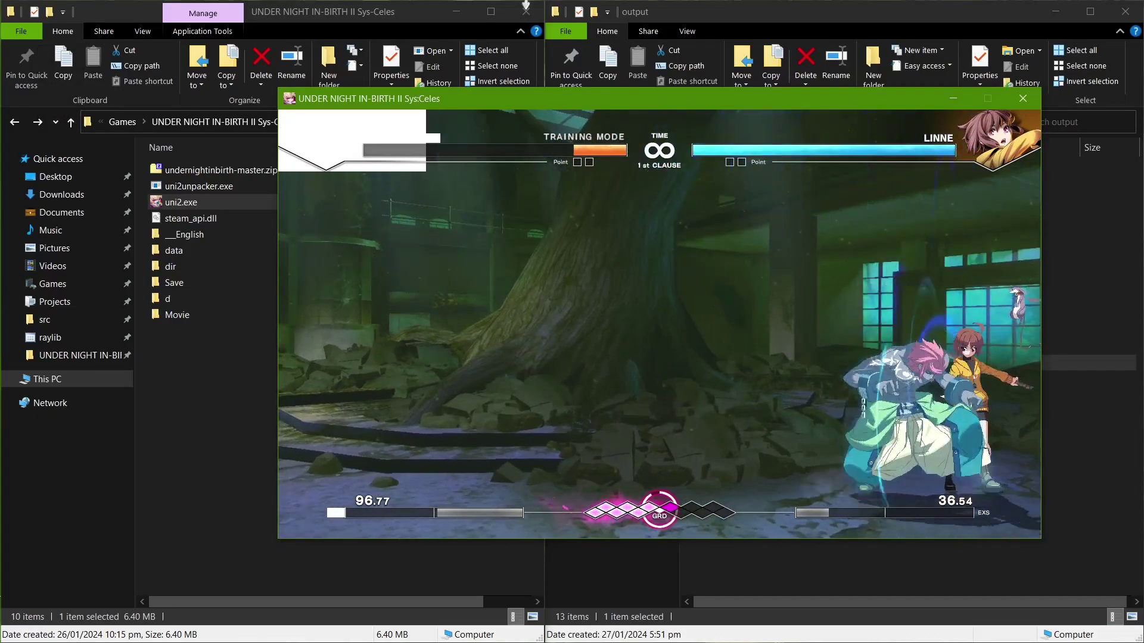
Swap the opponent to Enkidu and test strikes, a pink slash, a special and a low attack
key("Escape")
key("Escape")
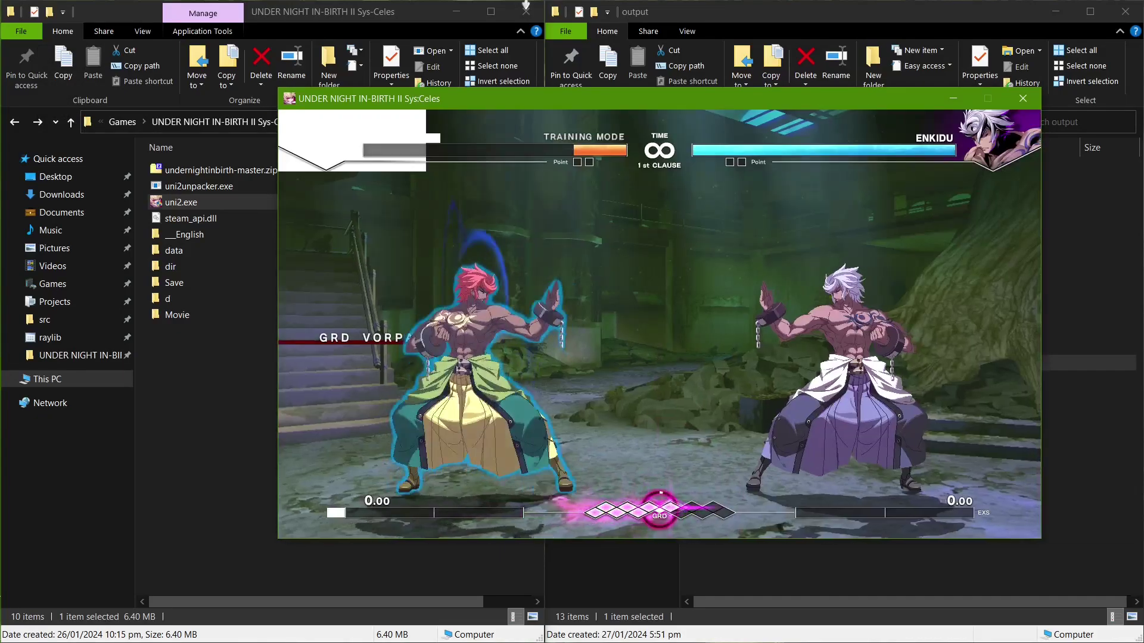
key("j")
key("j")
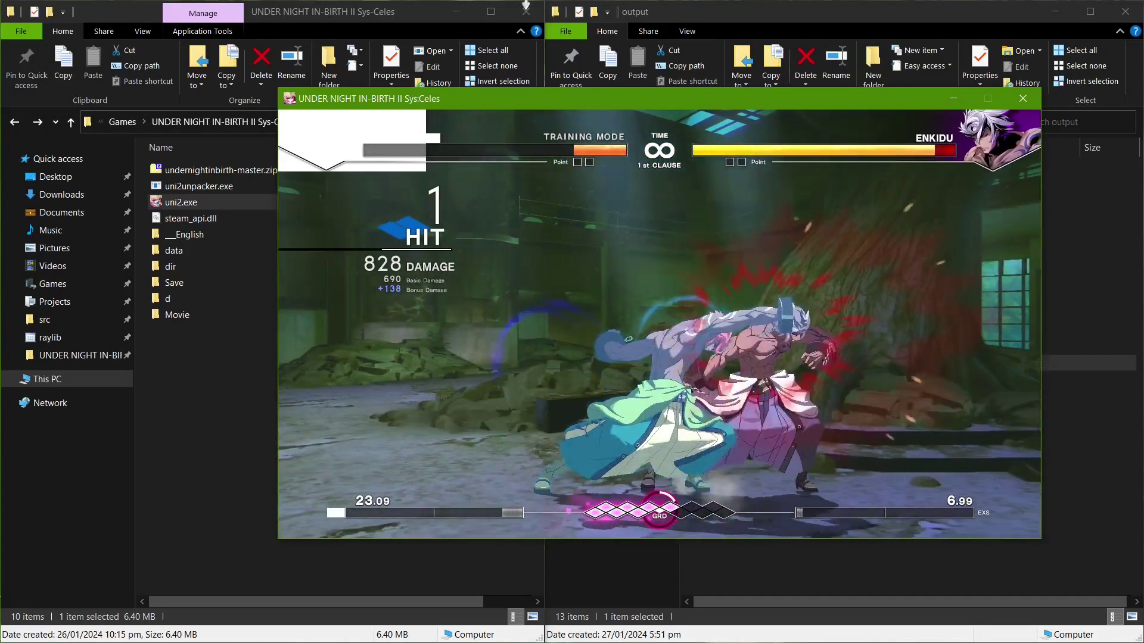
key("XF86AudioLowerVolume")
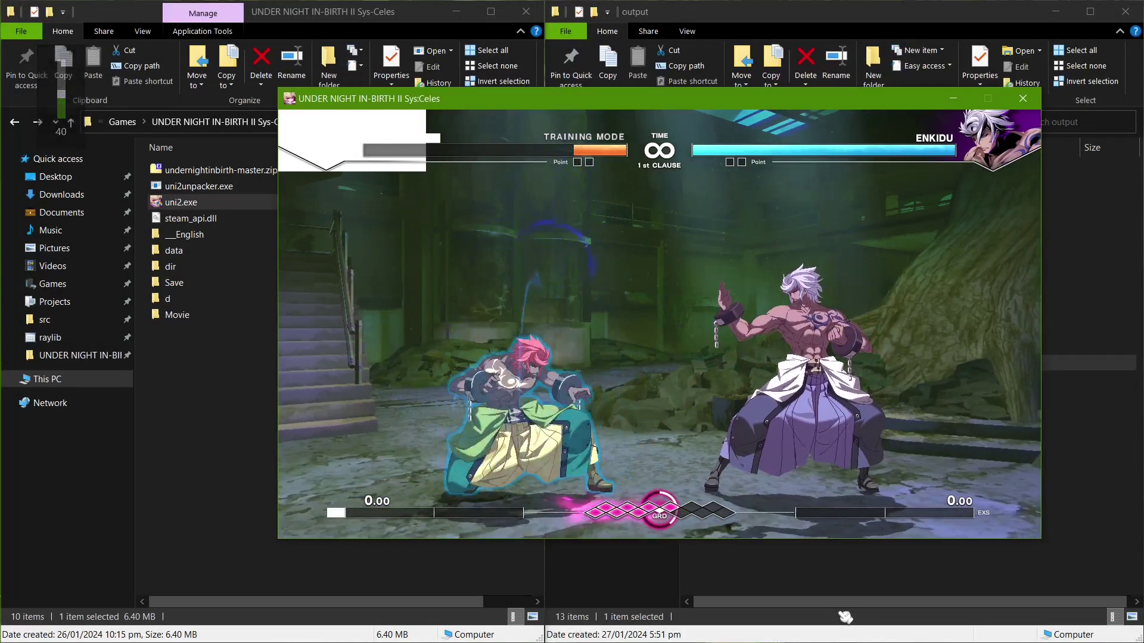
key("j")
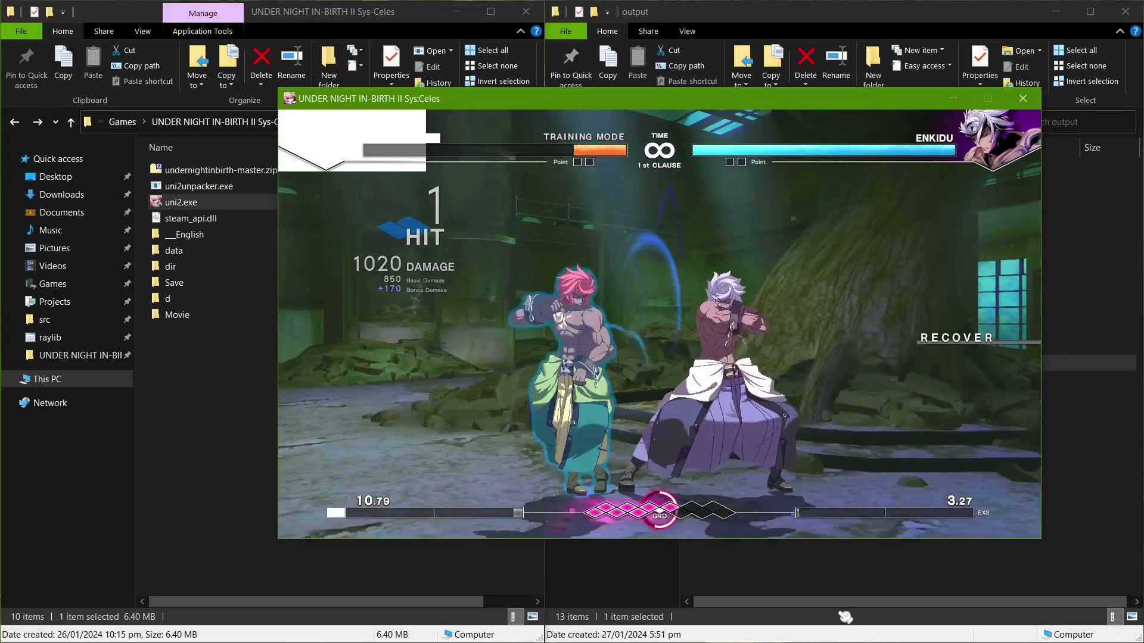
key("j")
key("j")
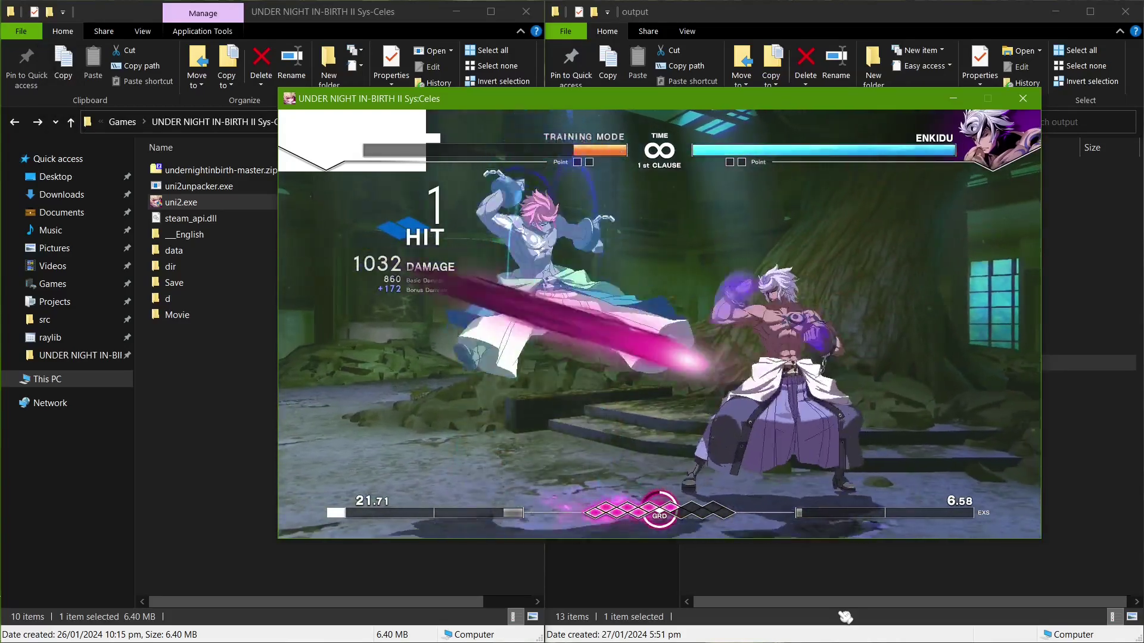
key("j")
key("j")
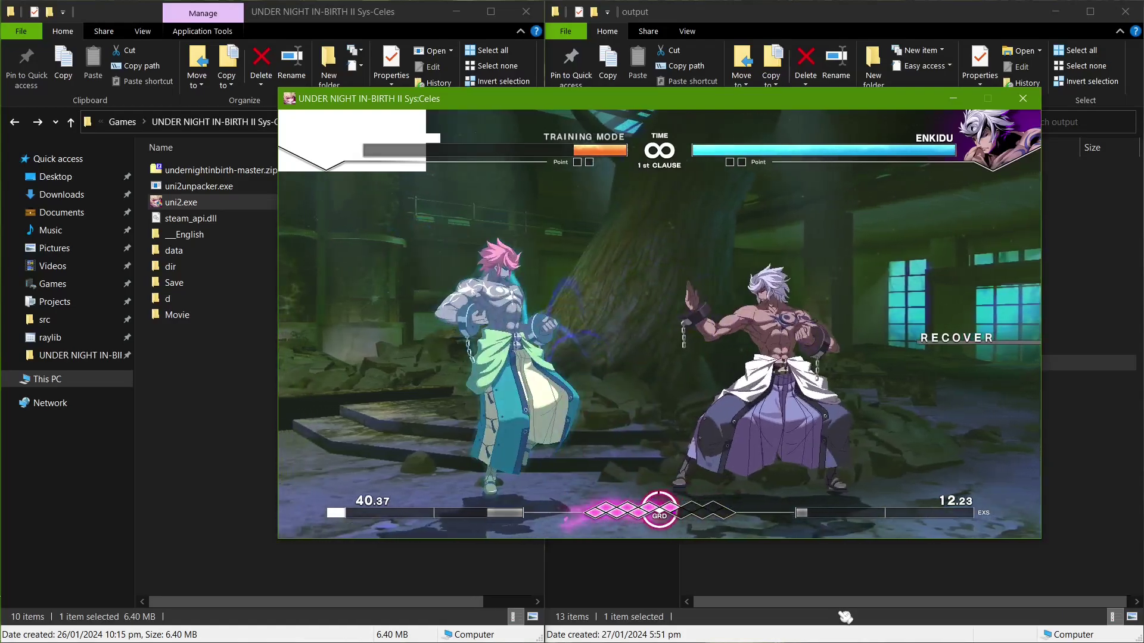
key("j")
key("j")
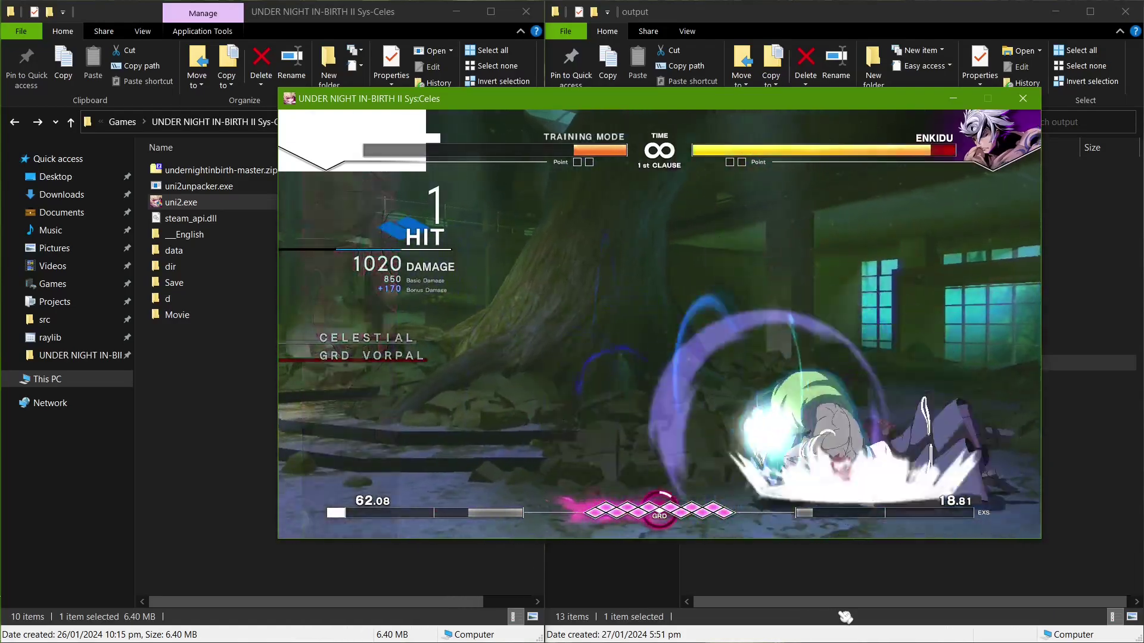
key("a")
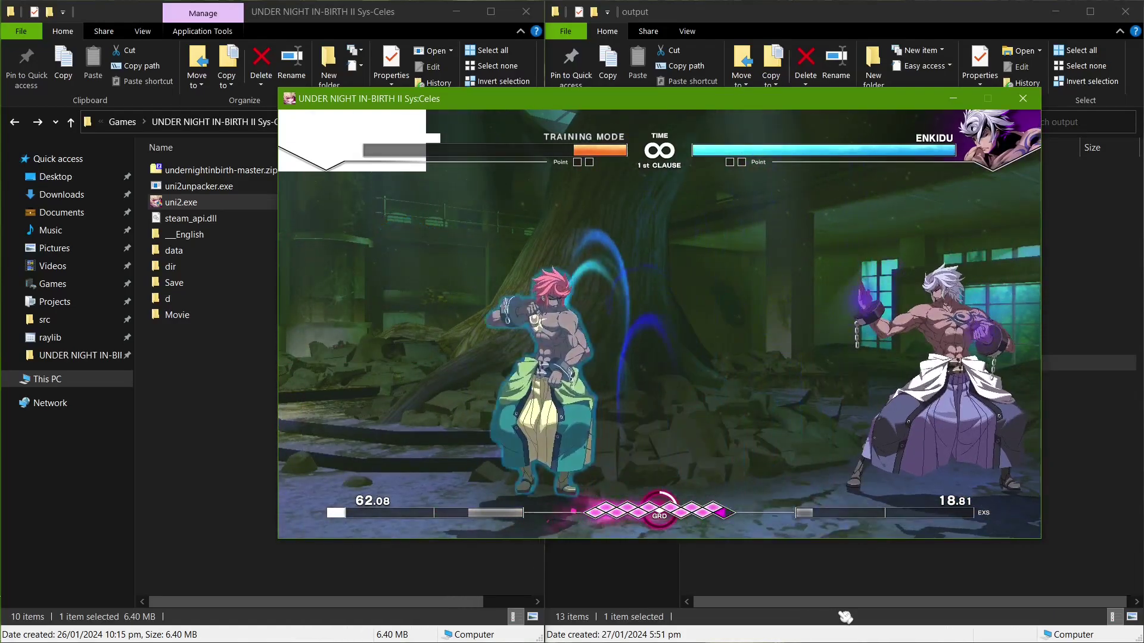
key("d")
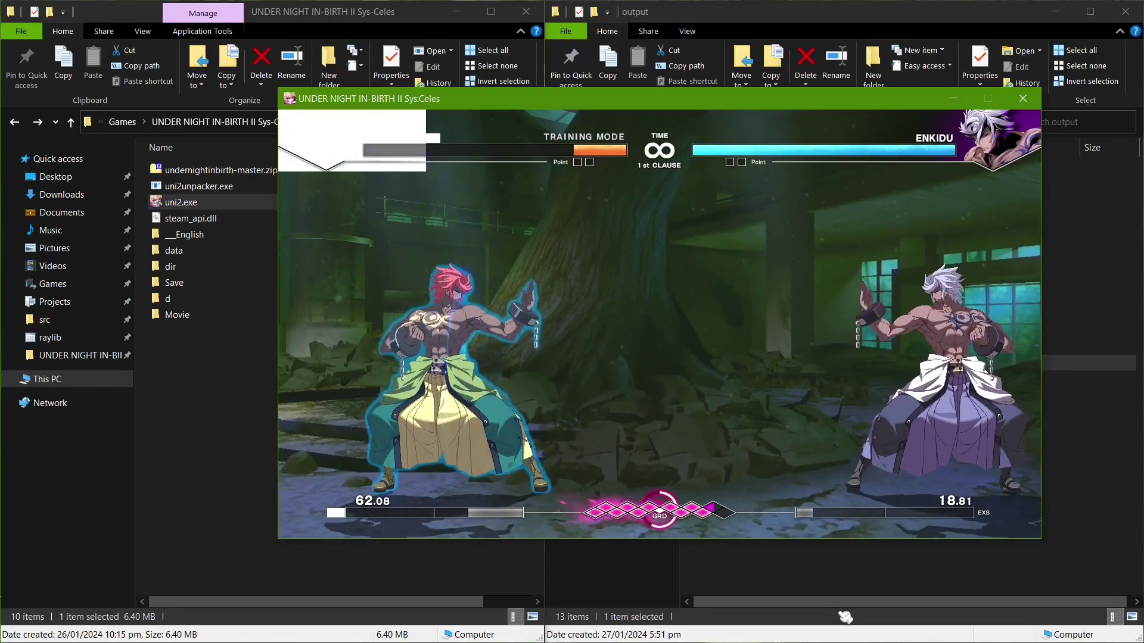
key("s")
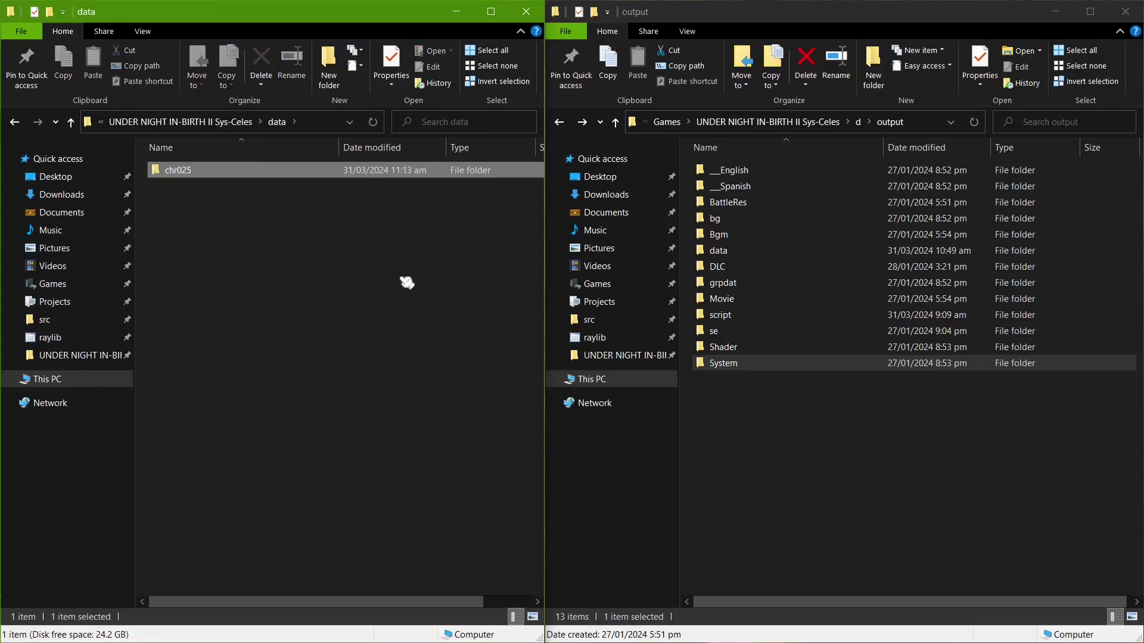
Rename the chr025 folder in data to fatty
key("F2")
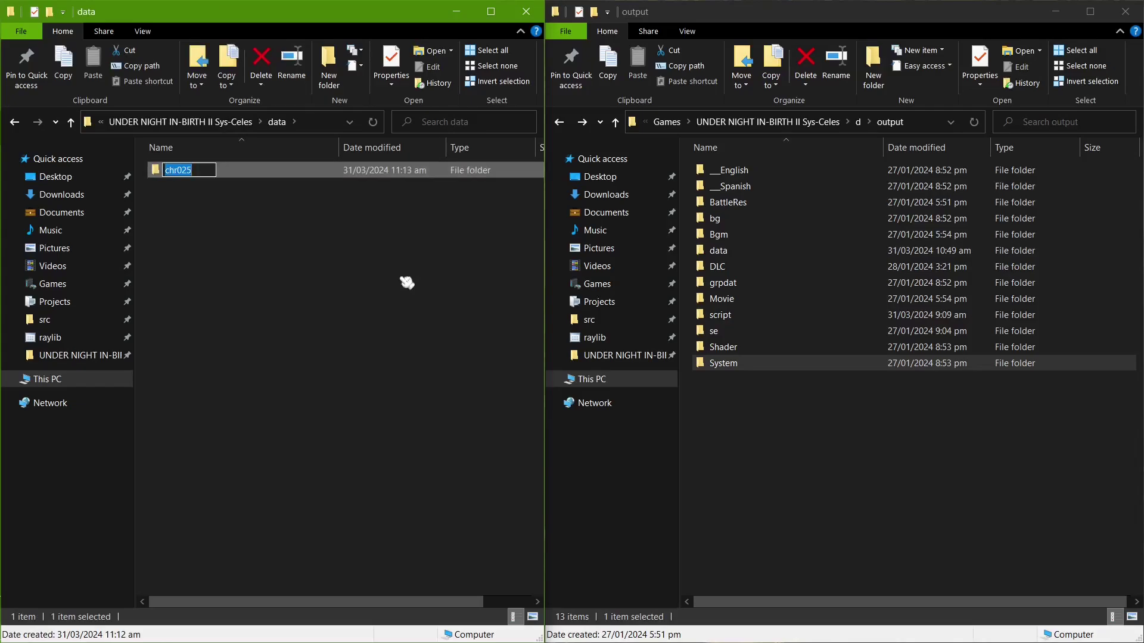
type("fatty")
key("Return")
key("Return")
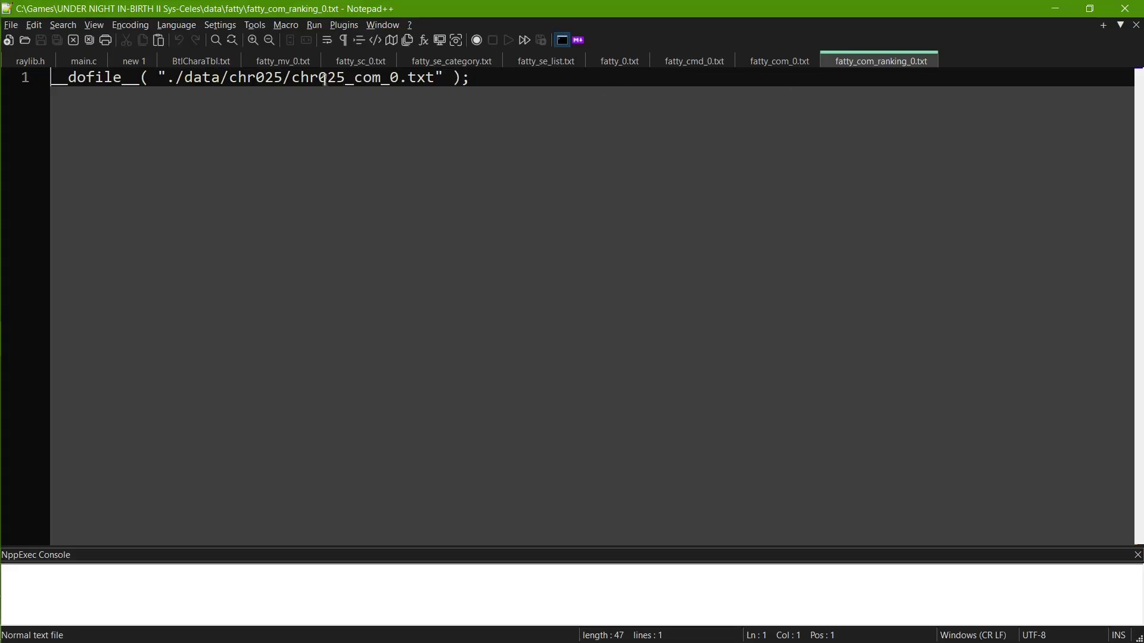
In the command script, change chr025/CHR025 to fatty/FATTY in the path and table name, then save and close it
double_click(263, 78)
type("fatty")
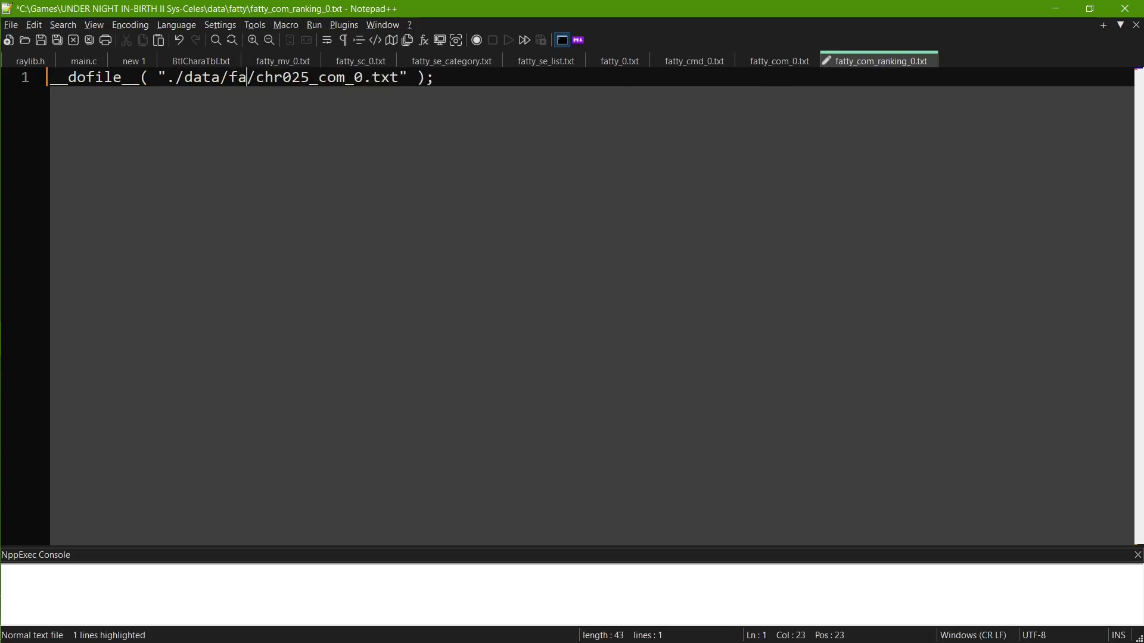
left_click(339, 79)
key("BackSpace")
key("BackSpace")
key("BackSpace")
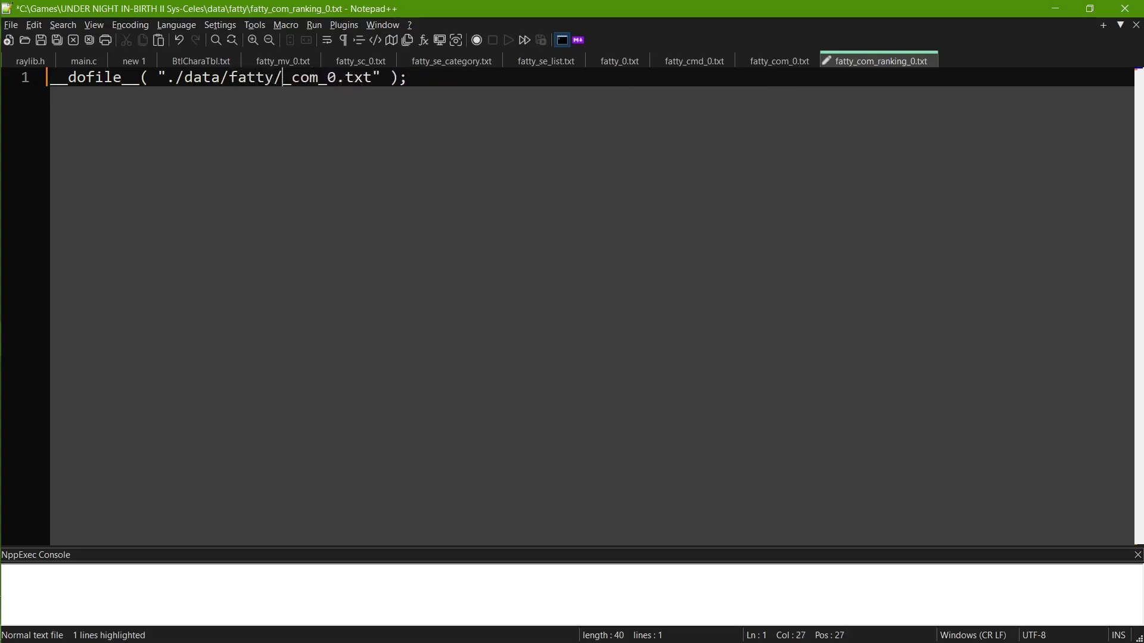
type("fatty")
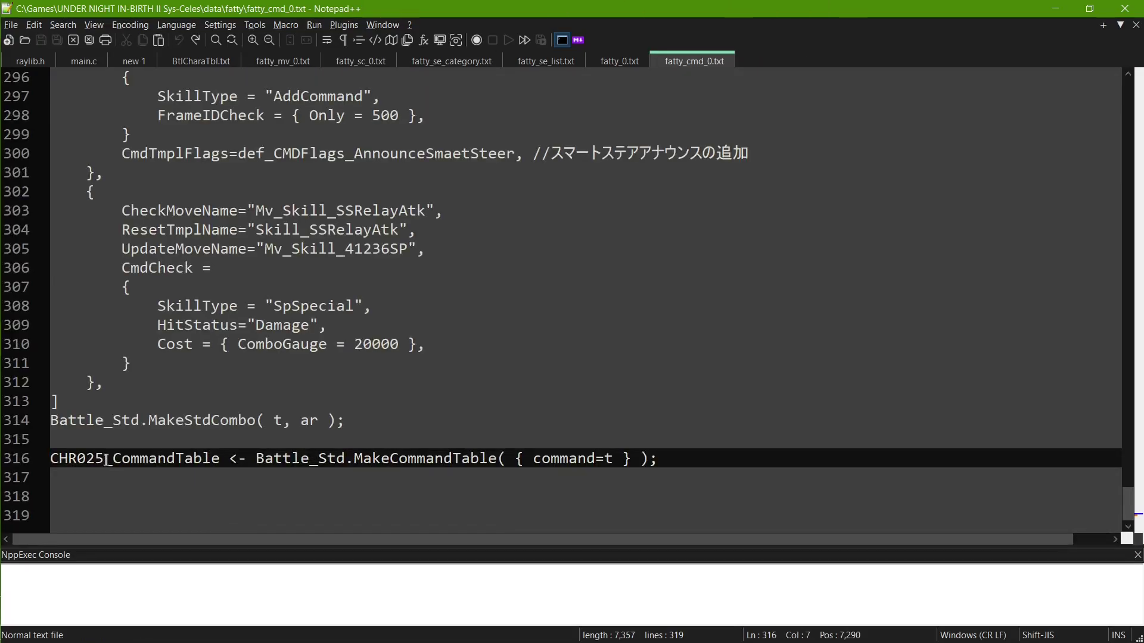
key("shift+Home")
type("FATTY")
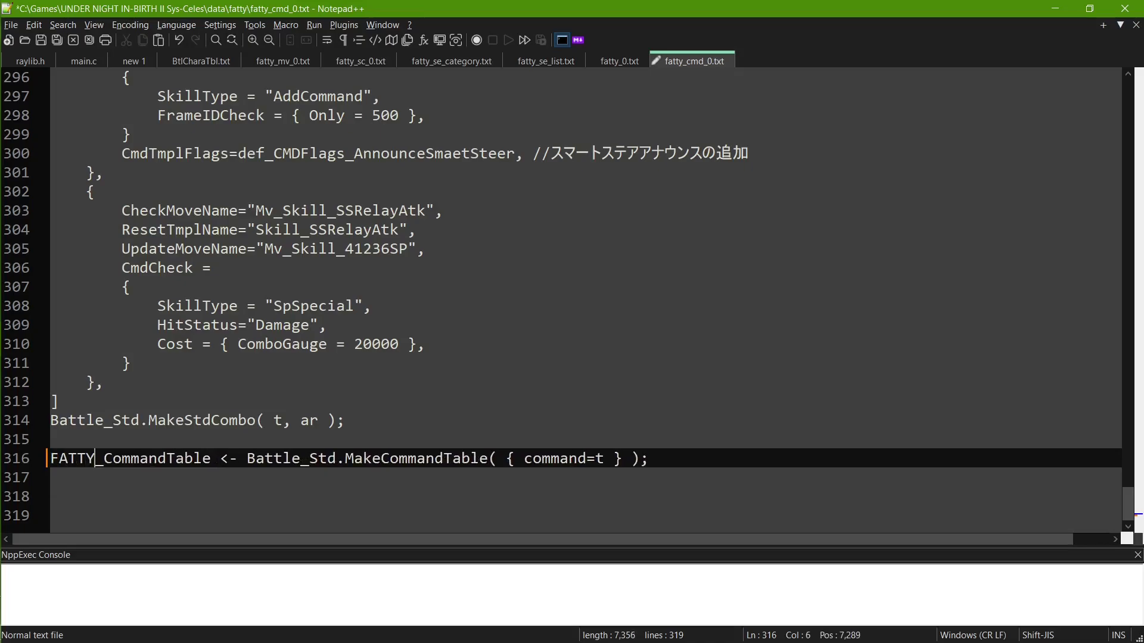
left_click(521, 426)
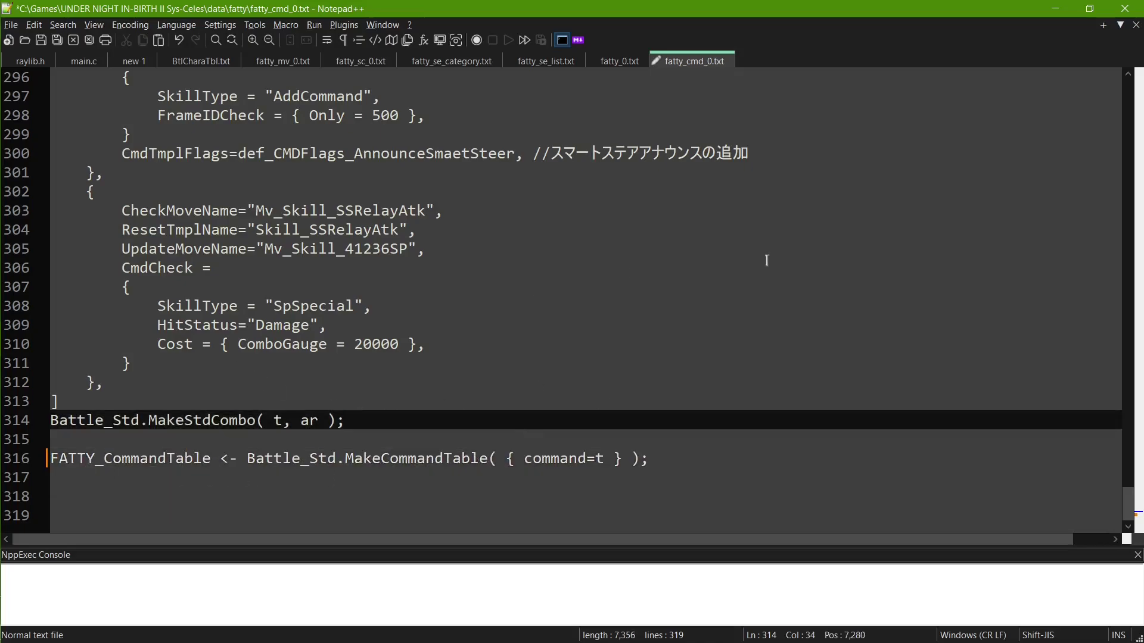
key("ctrl+w")
key("Return")
In fatty_mv_0.txt, change chr025 to fatty in file names and CHR025 to FATTY on line 2286
double_click(131, 172)
type("fatt")
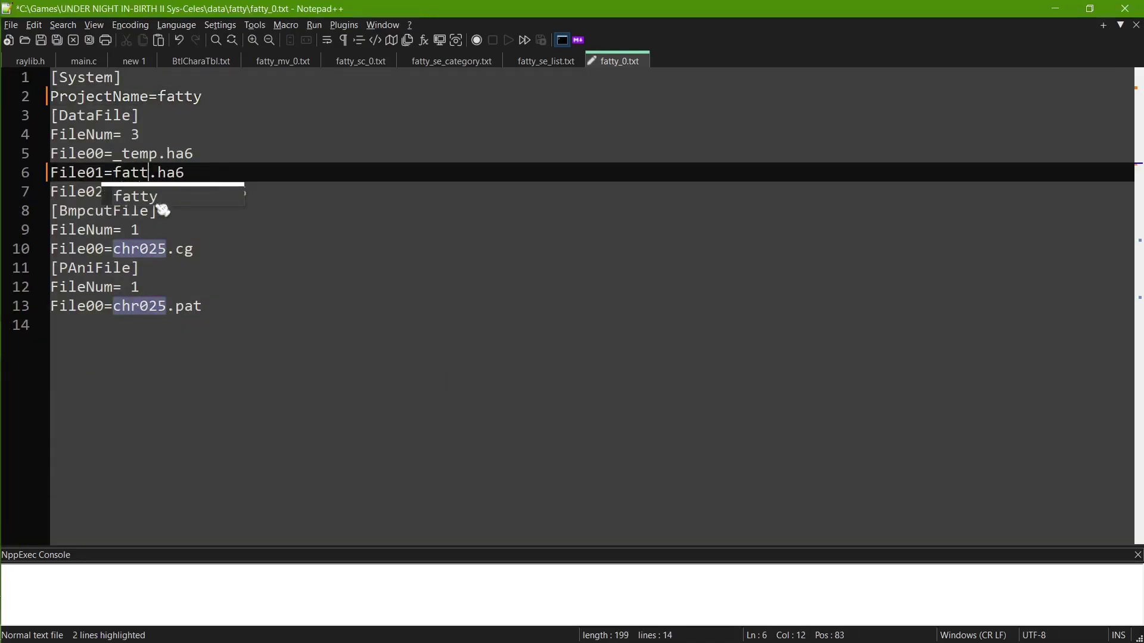
key("Return")
double_click(138, 249)
type("fatt")
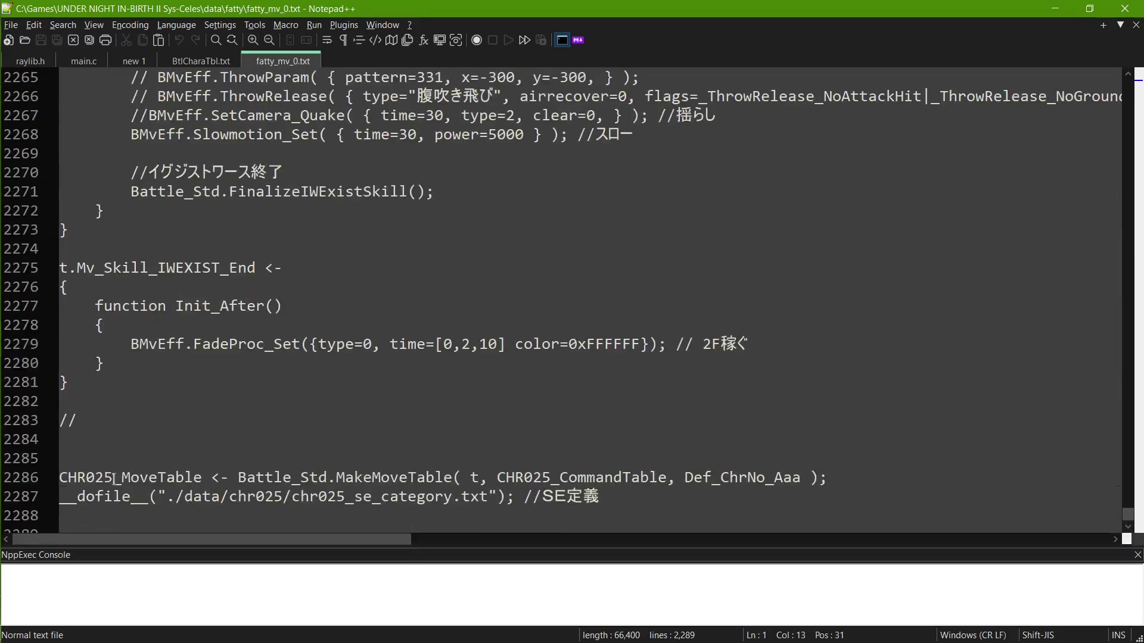
double_click(114, 478)
type("FATTY")
double_click(513, 477)
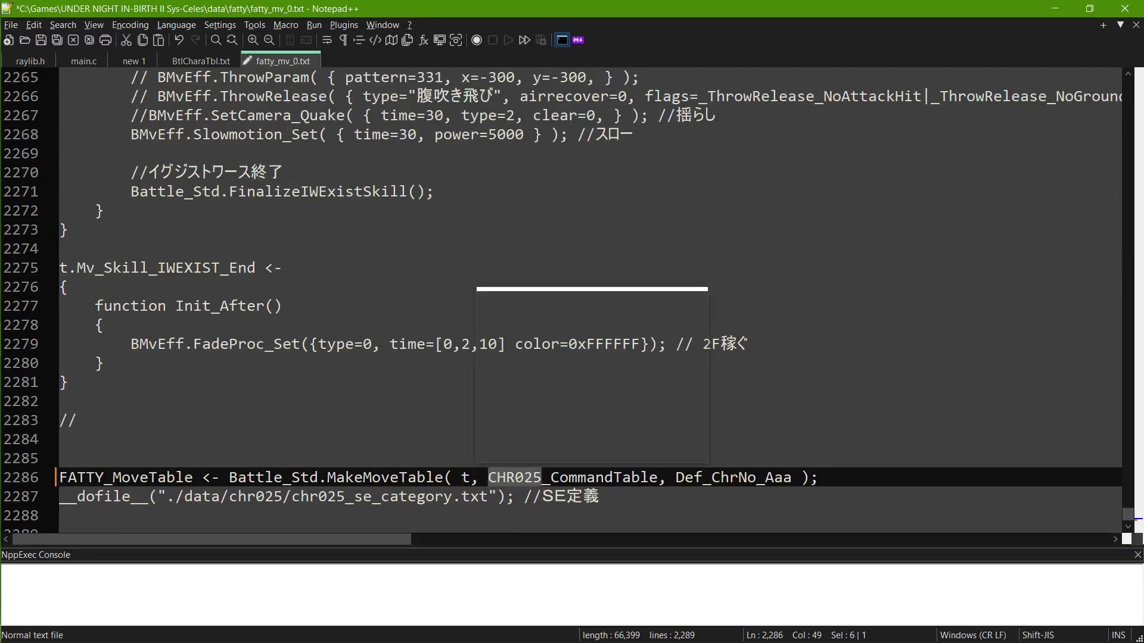
type("FATTY")
double_click(248, 496)
type("fatty")
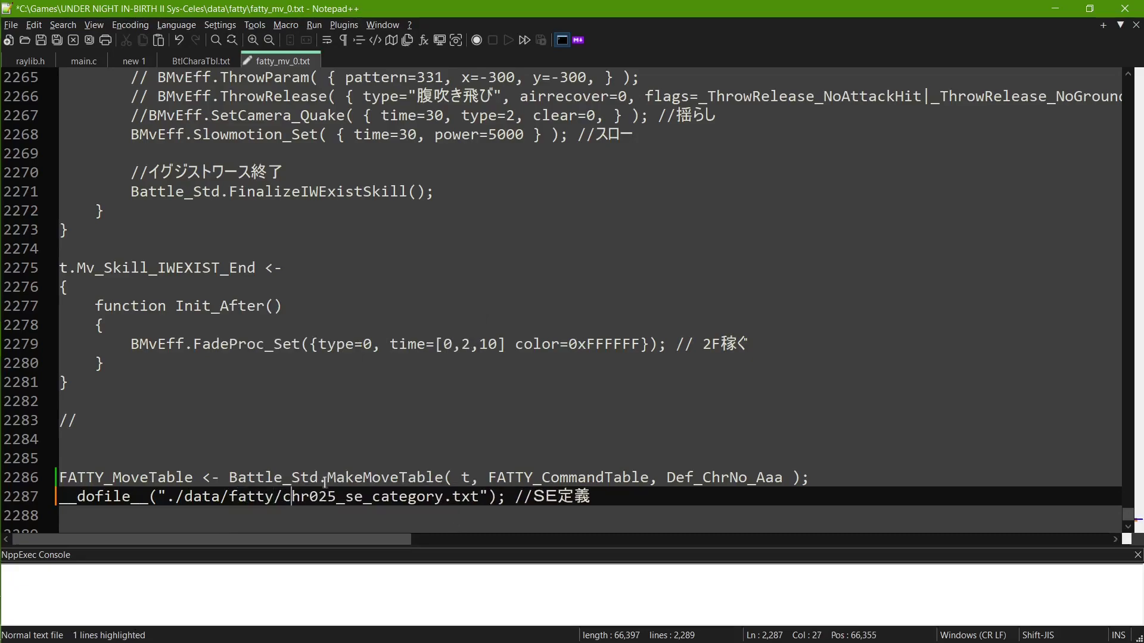
key("BackSpace")
key("BackSpace")
key("BackSpace")
Finish the fatty file name, then open btl_Define_CharaNew.txt and close it without keeping edits
type("fatty")
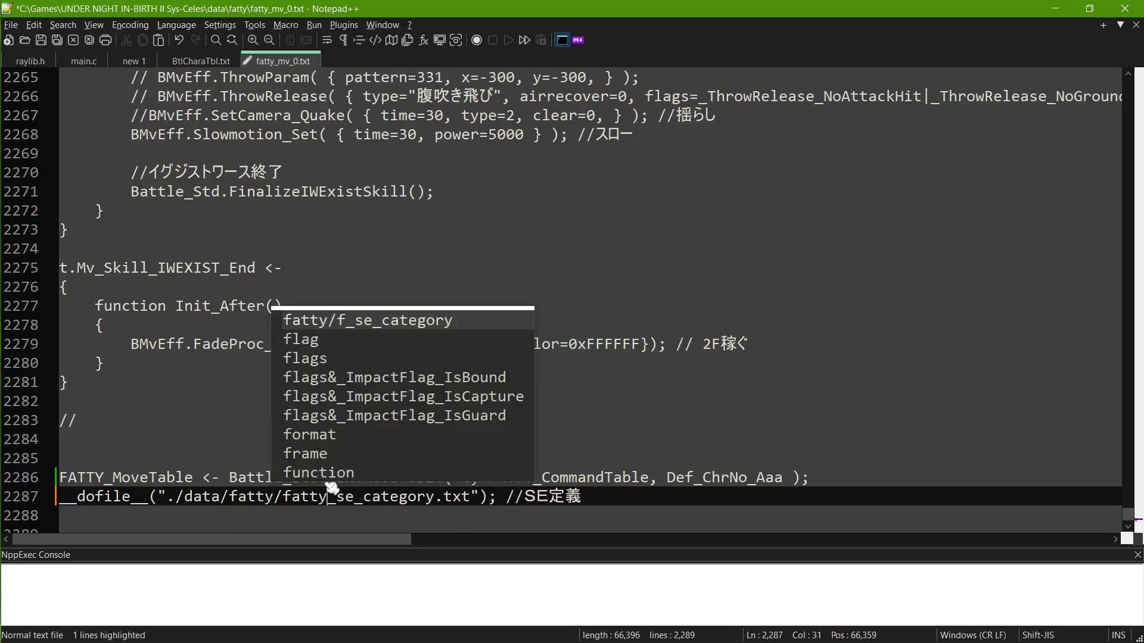
key("Return")
key("Up")
key("Return")
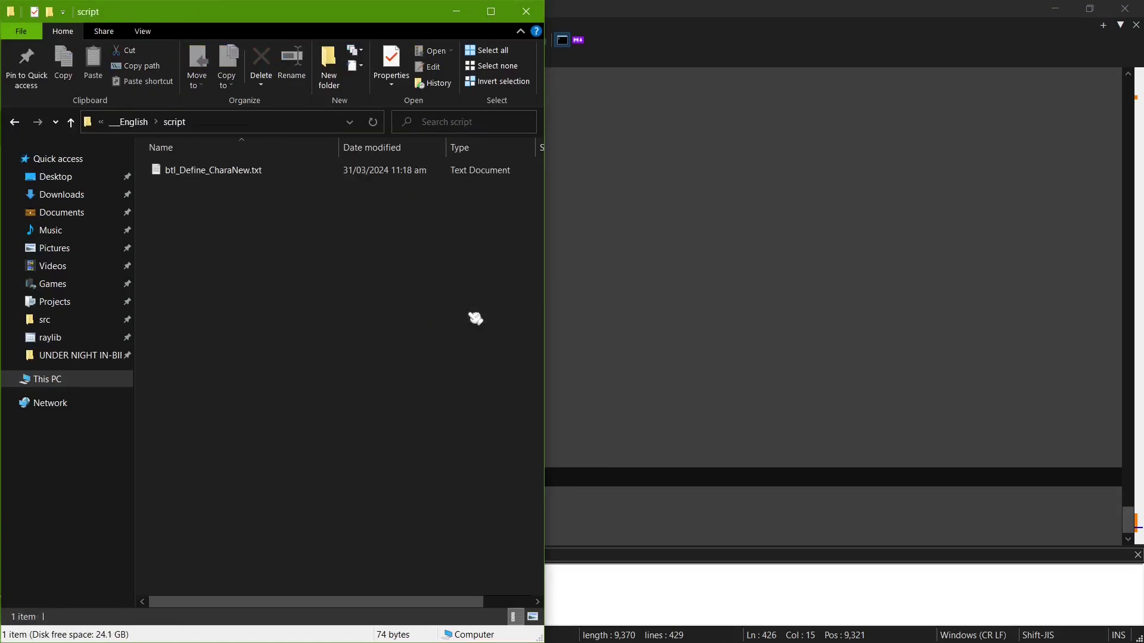
double_click(231, 173)
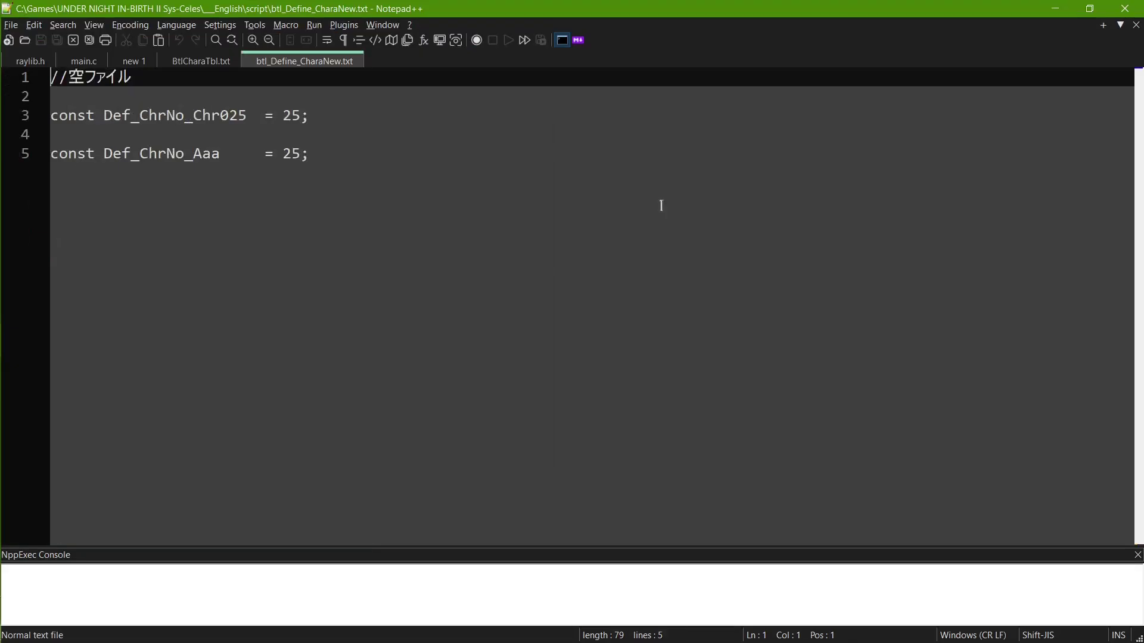
left_click(246, 115)
key("BackSpace")
key("BackSpace")
key("BackSpace")
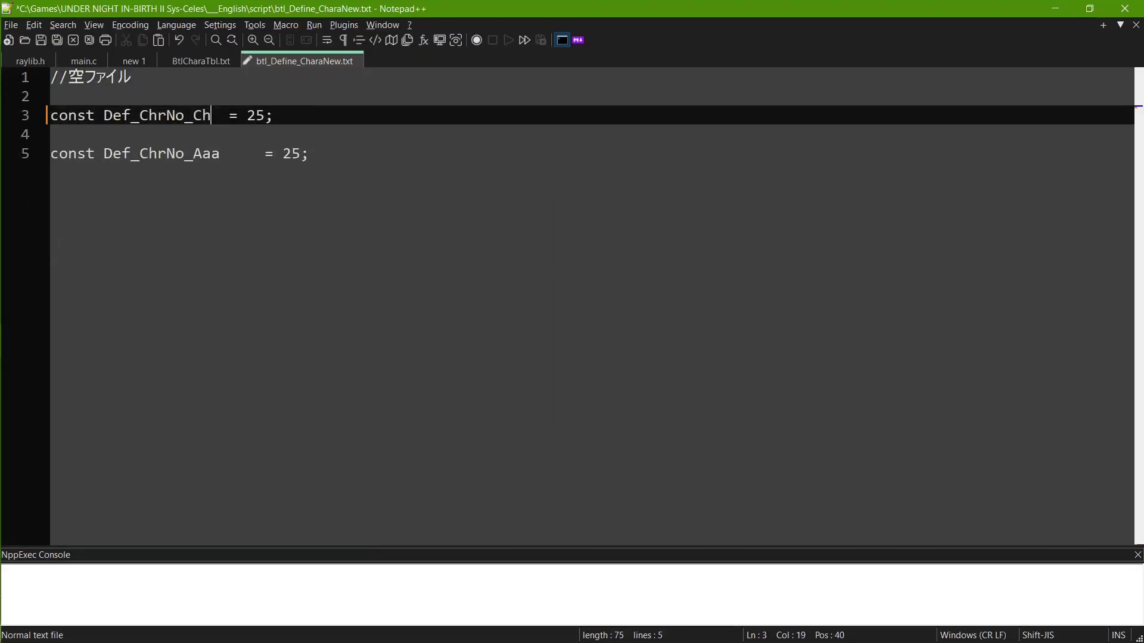
key("ctrl+s")
key("ctrl+w")
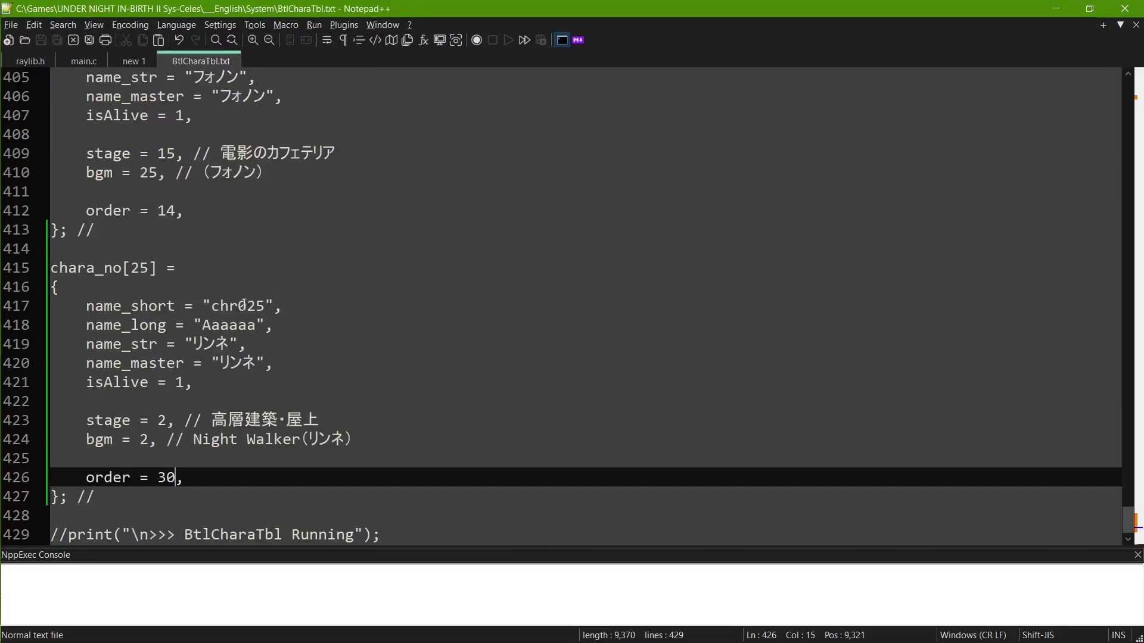
Set chara_no[25]'s name_short to fatty in BtlCharaTbl.txt and save
double_click(243, 306)
type("fatt")
type("y")
key("ctrl+s")
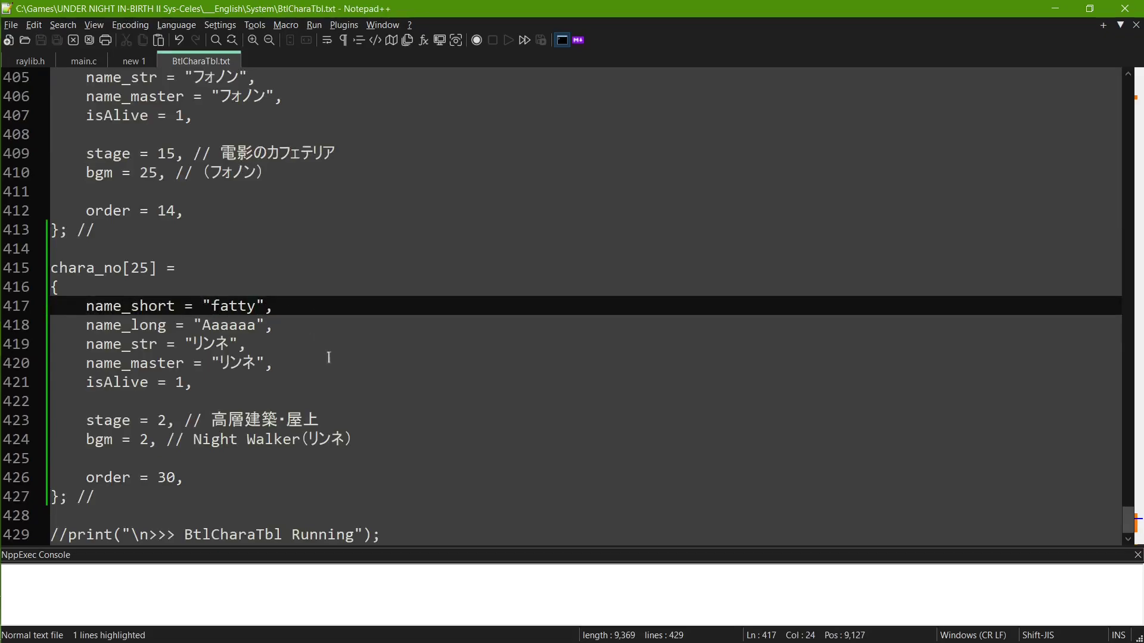
Quick-select the player 1 character in the game's training menu and reload the match
left_click(328, 401)
key("l")
key("j")
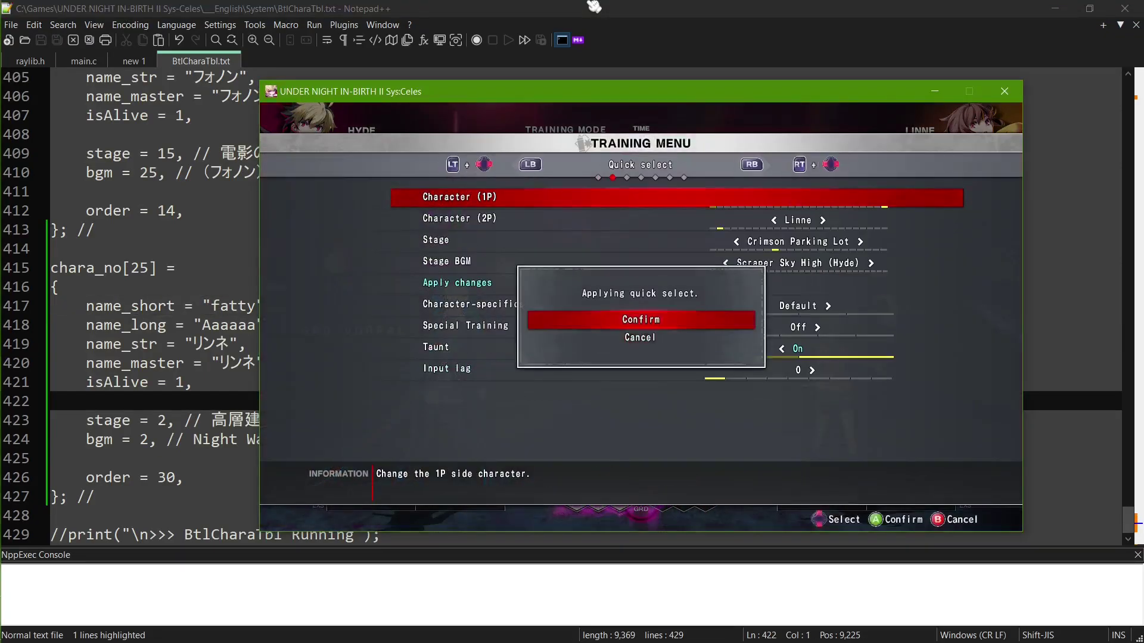
key("j")
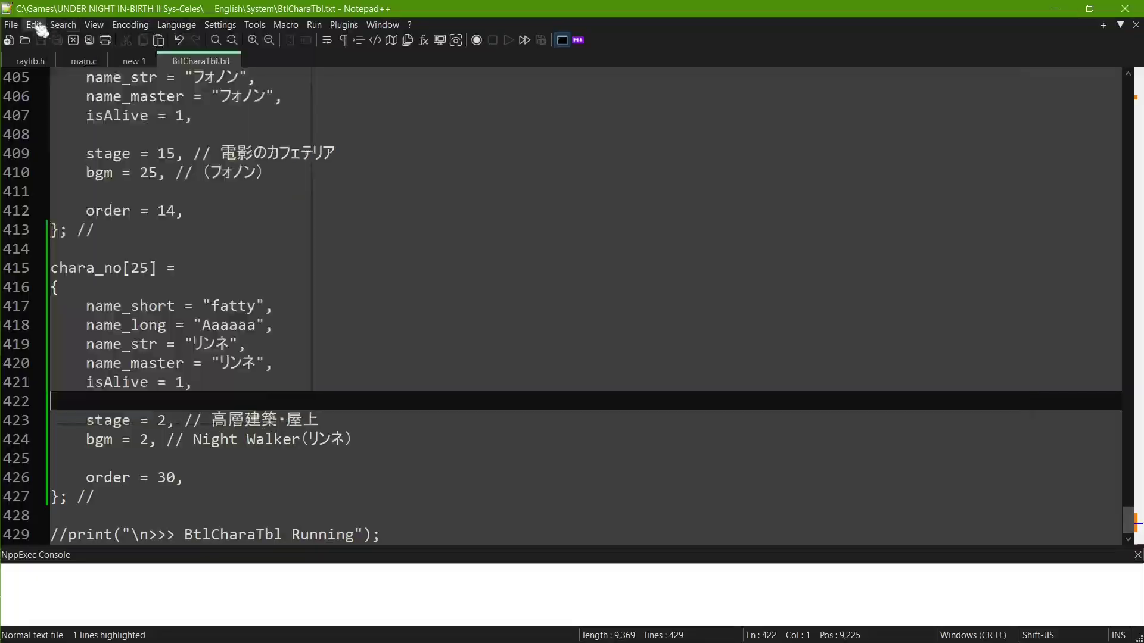
left_click(34, 24)
left_click(36, 26)
left_click(37, 27)
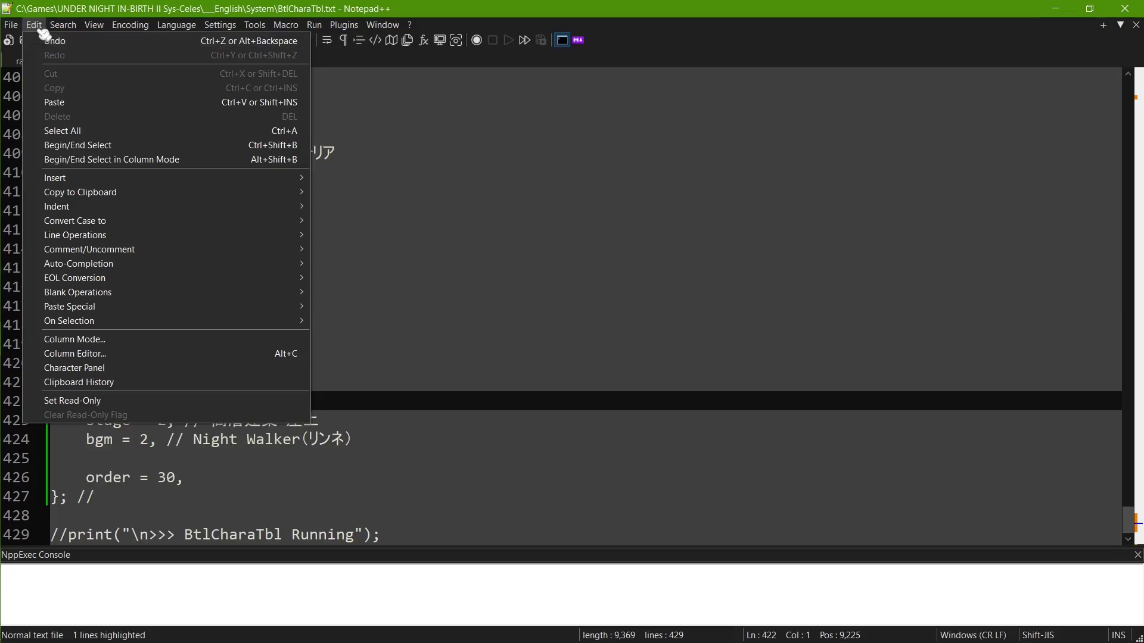
Look through the Edit and File menus and the Find in Files dialog without changing anything
left_click(37, 27)
left_click(17, 28)
left_click(17, 28)
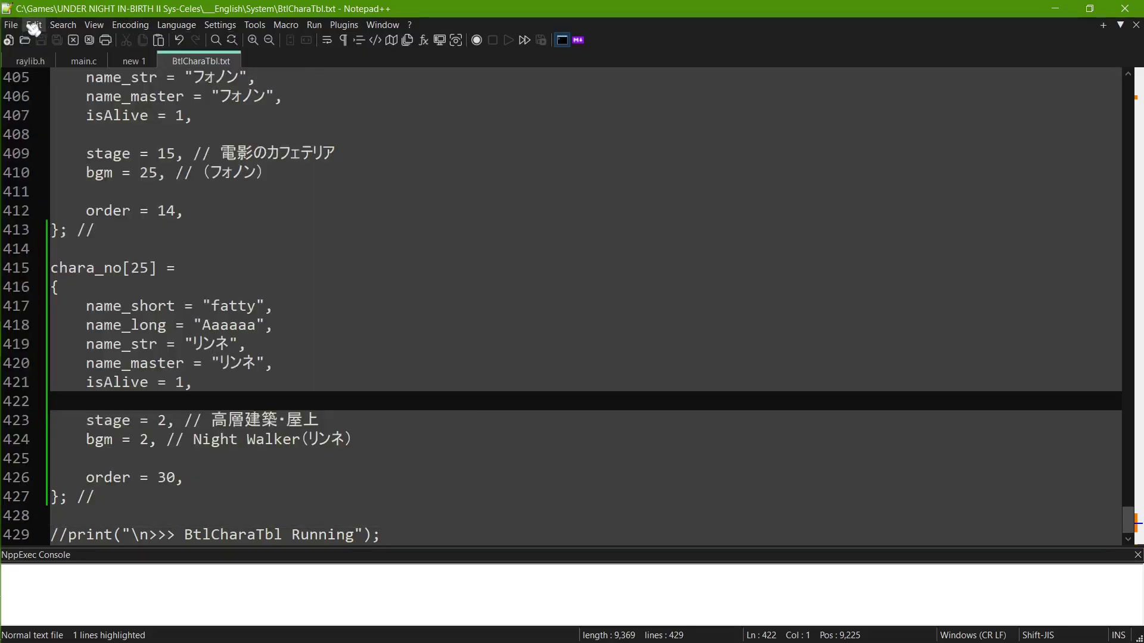
key("ctrl+f")
left_click_drag(761, 326, 496, 194)
left_click(497, 203)
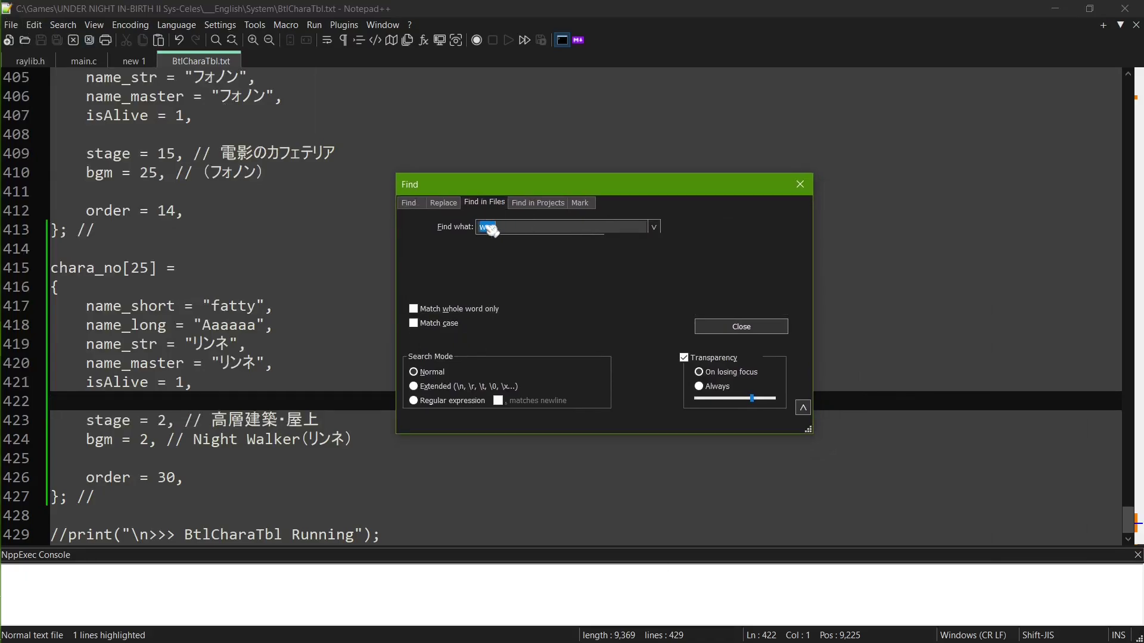
key("Tab")
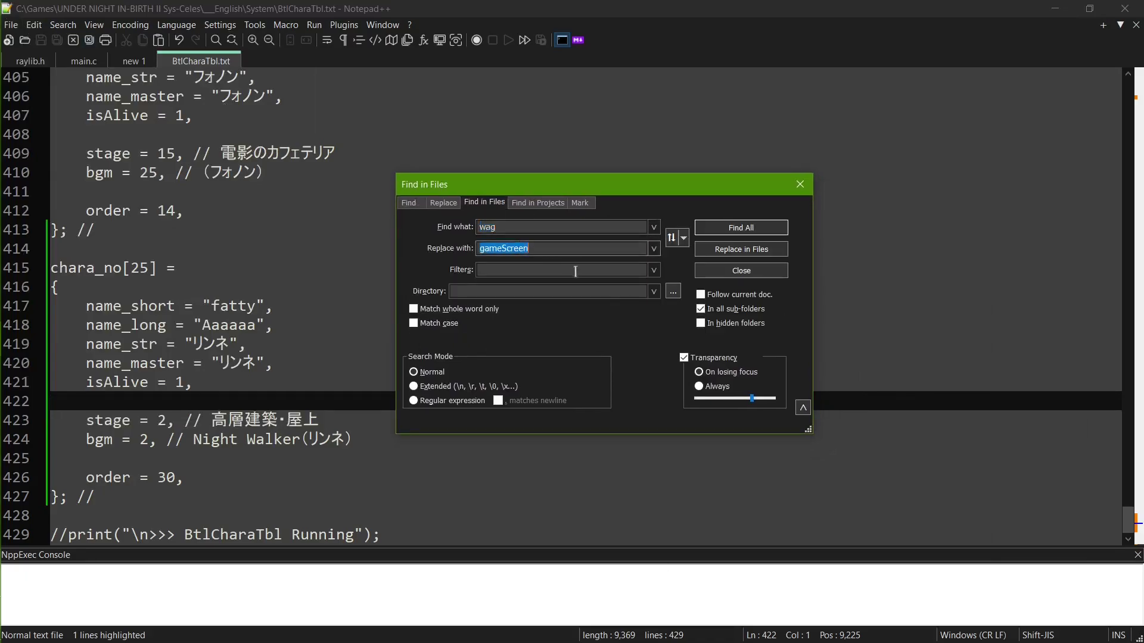
left_click(799, 184)
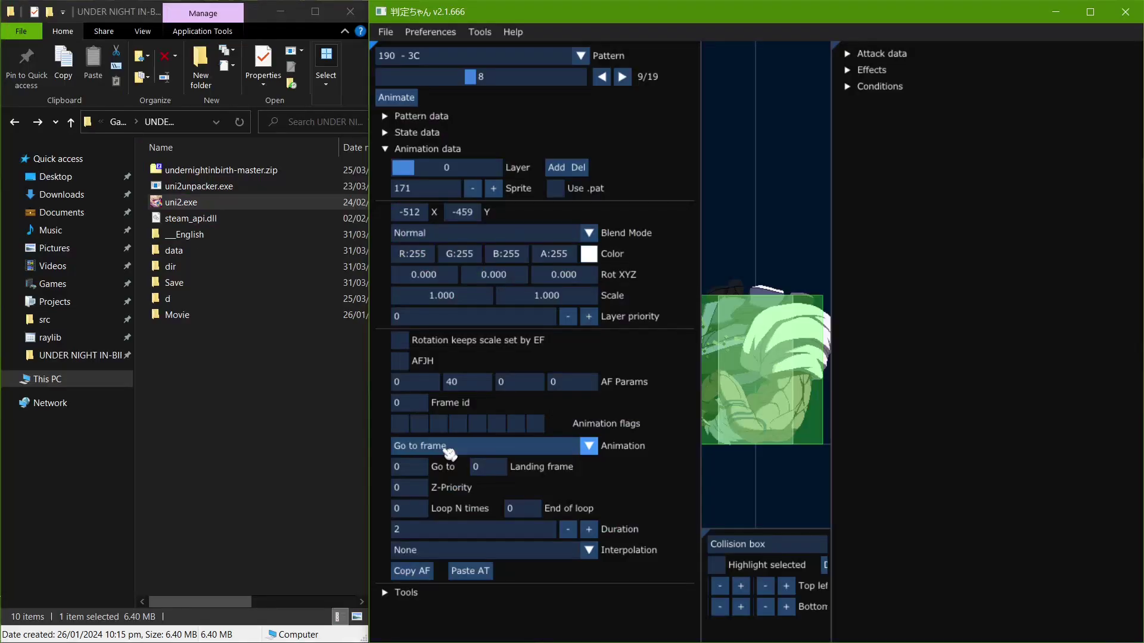
Edit the Speed value 4200 on frame 3 of pattern 190 - 3C, keeping Go to frame, and test in game
left_click(446, 450)
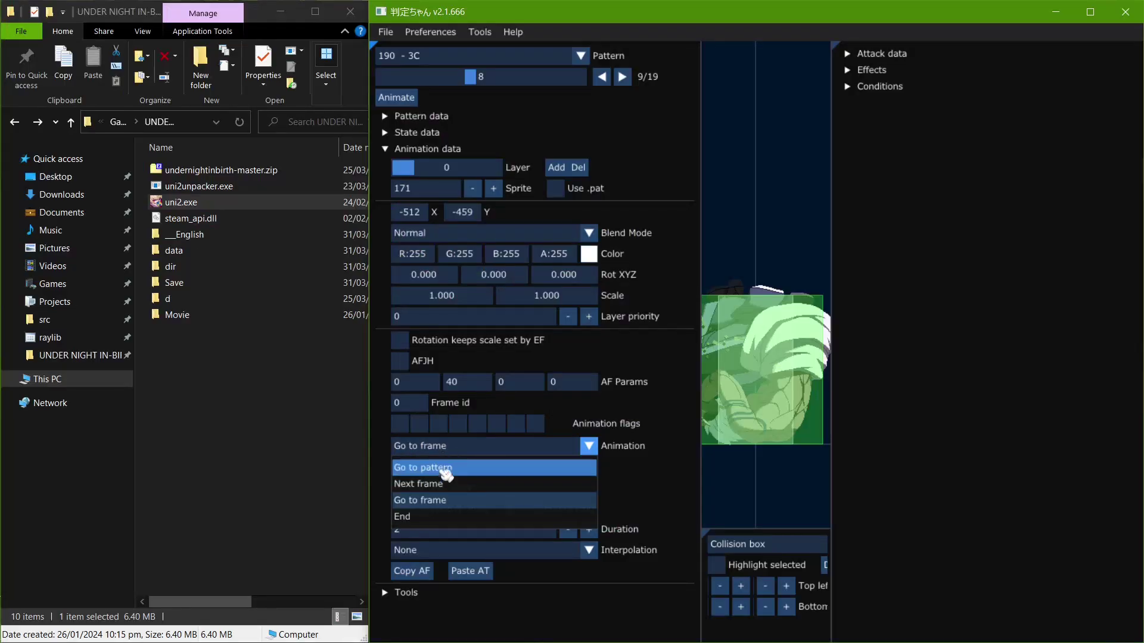
left_click(435, 500)
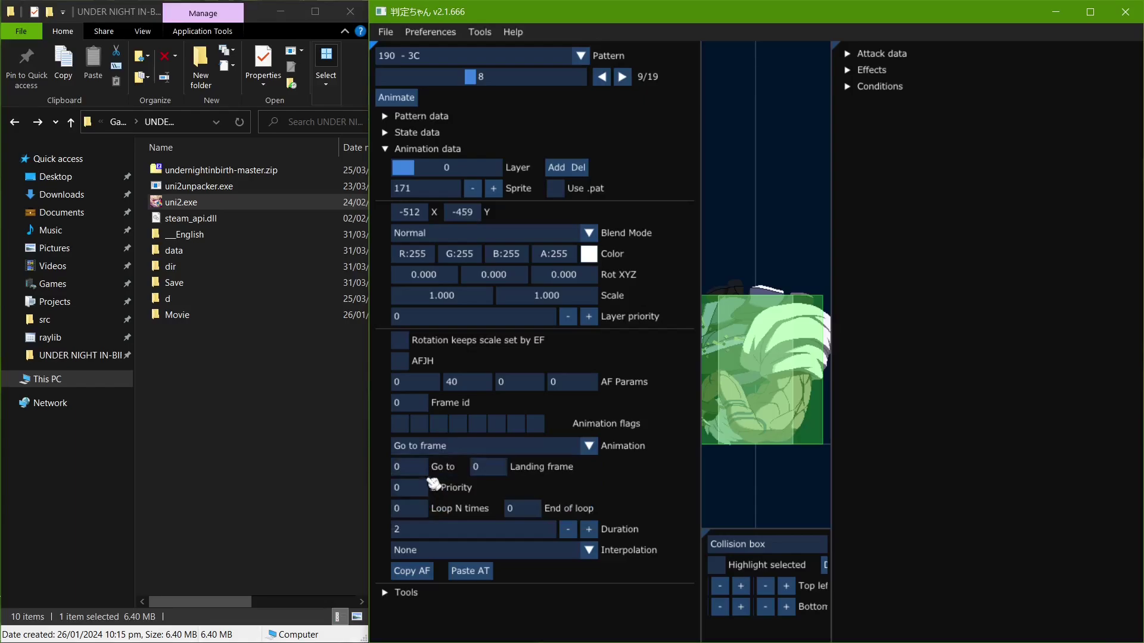
left_click(416, 133)
key("Left")
key("Left")
key("Left")
left_click(414, 171)
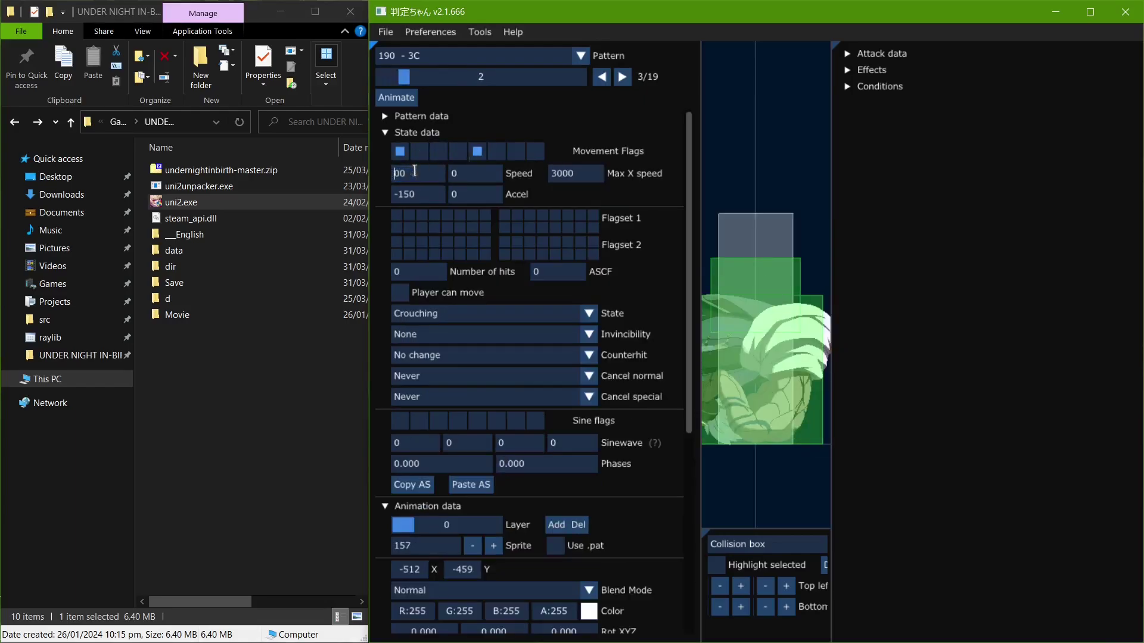
key("alt+Tab")
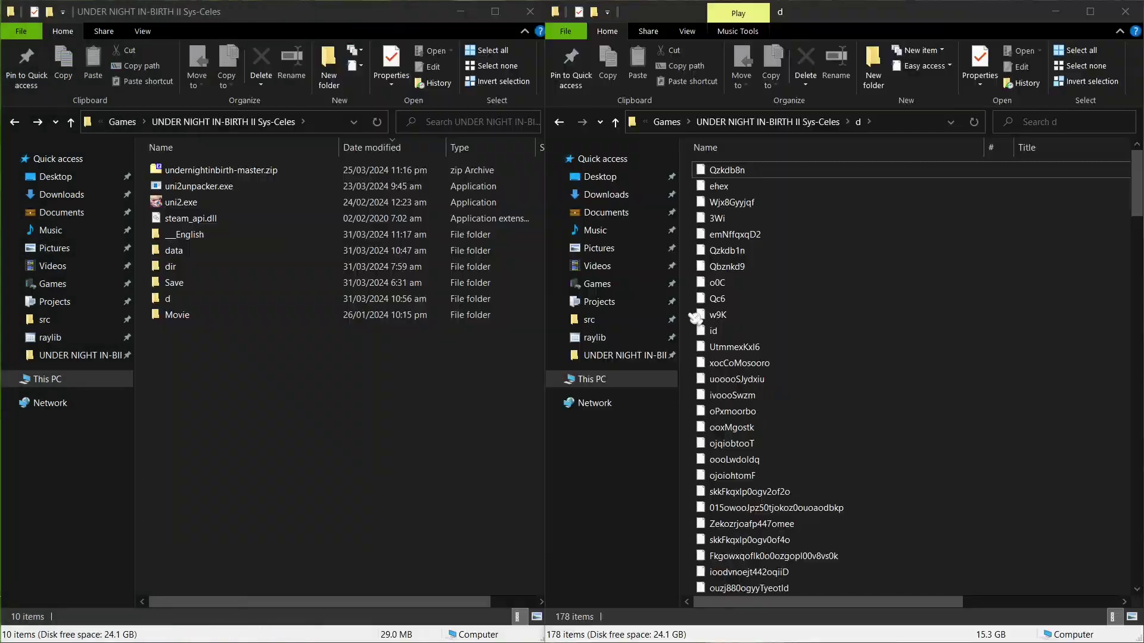
Locate and select the hexeojmpimrjs file in the d folder, then bring HxD forward
scroll(695, 317, "down", 12)
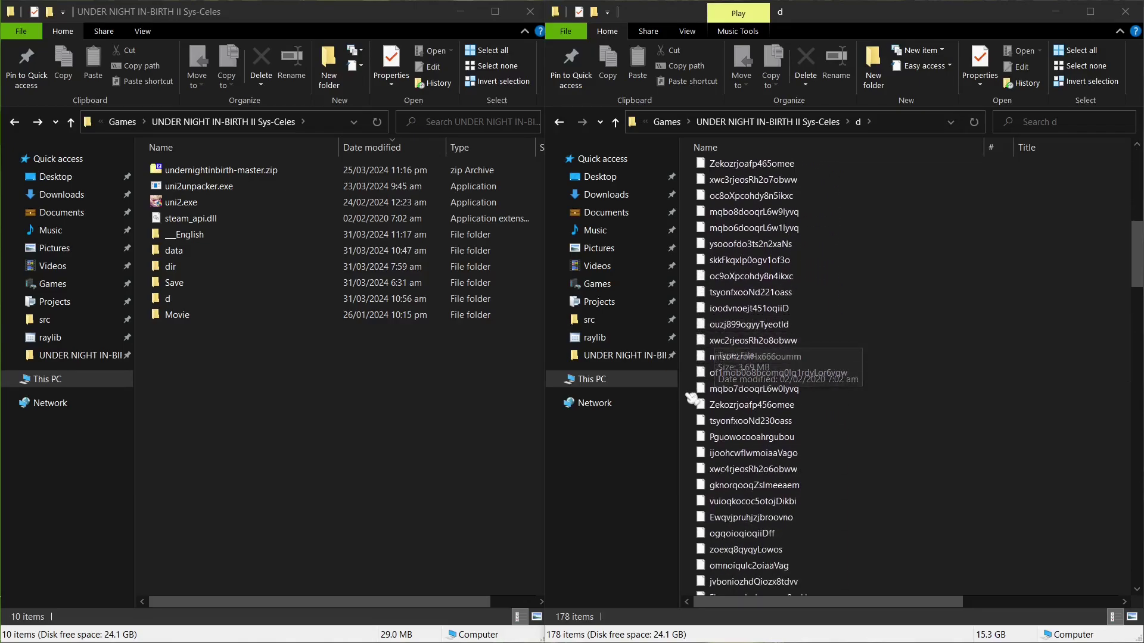
key("h")
key("e")
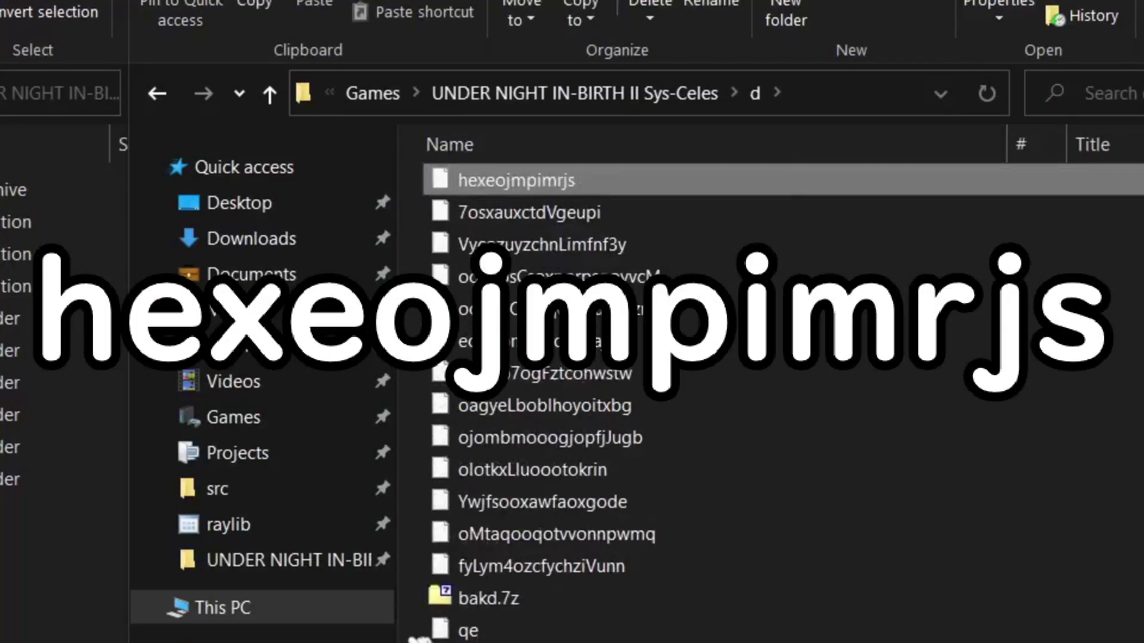
scroll(715, 363, "up", 3)
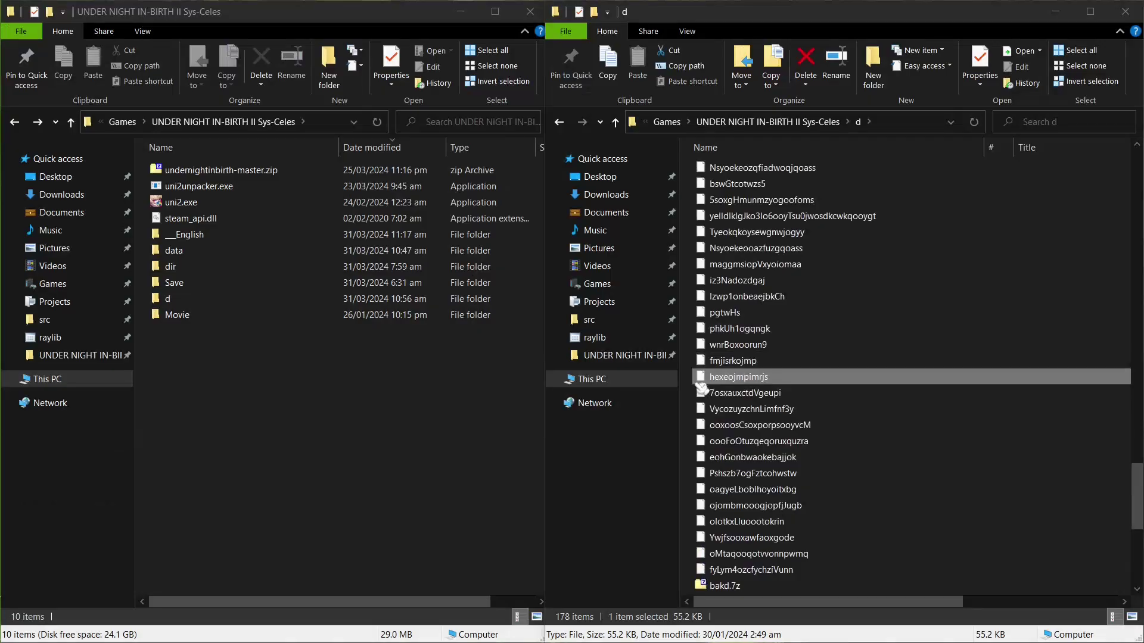
left_click(744, 280)
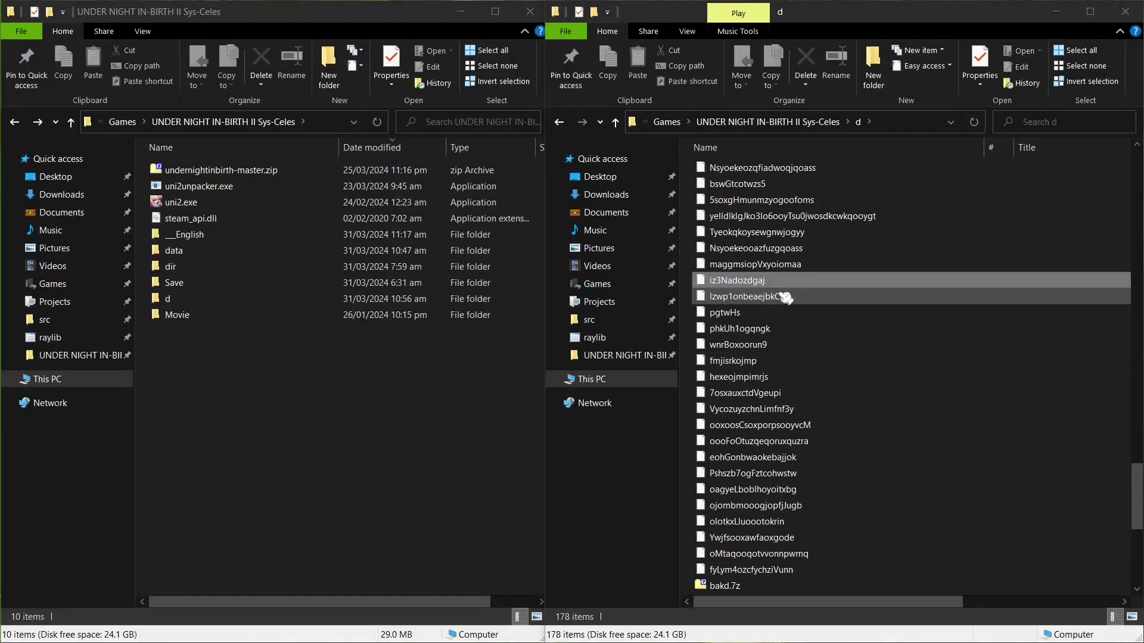
key("t")
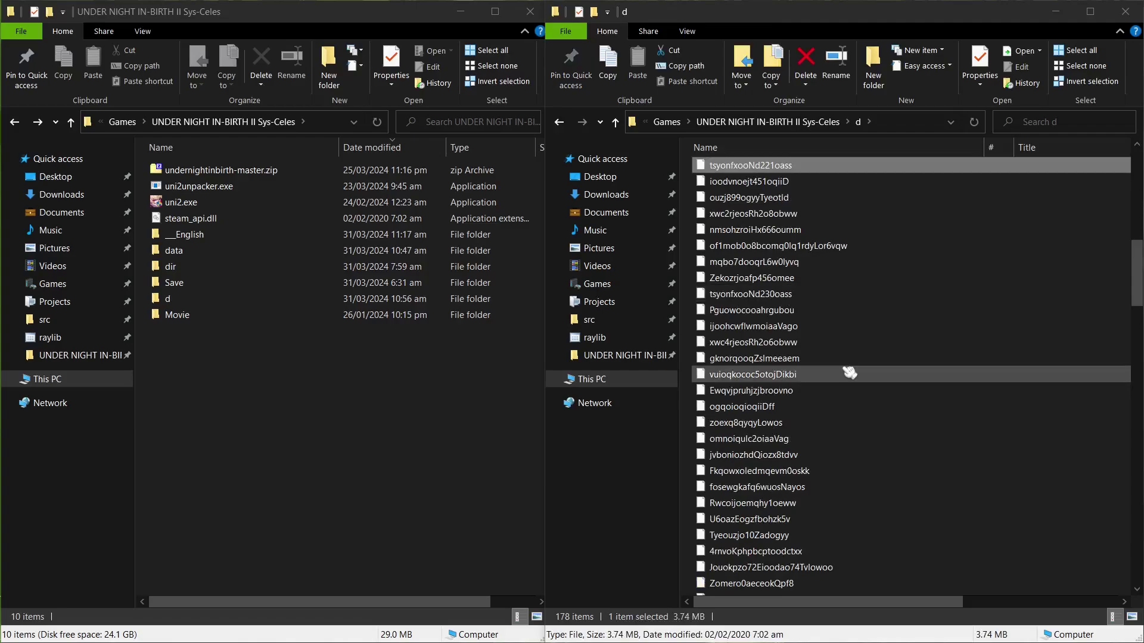
key("q")
key("q")
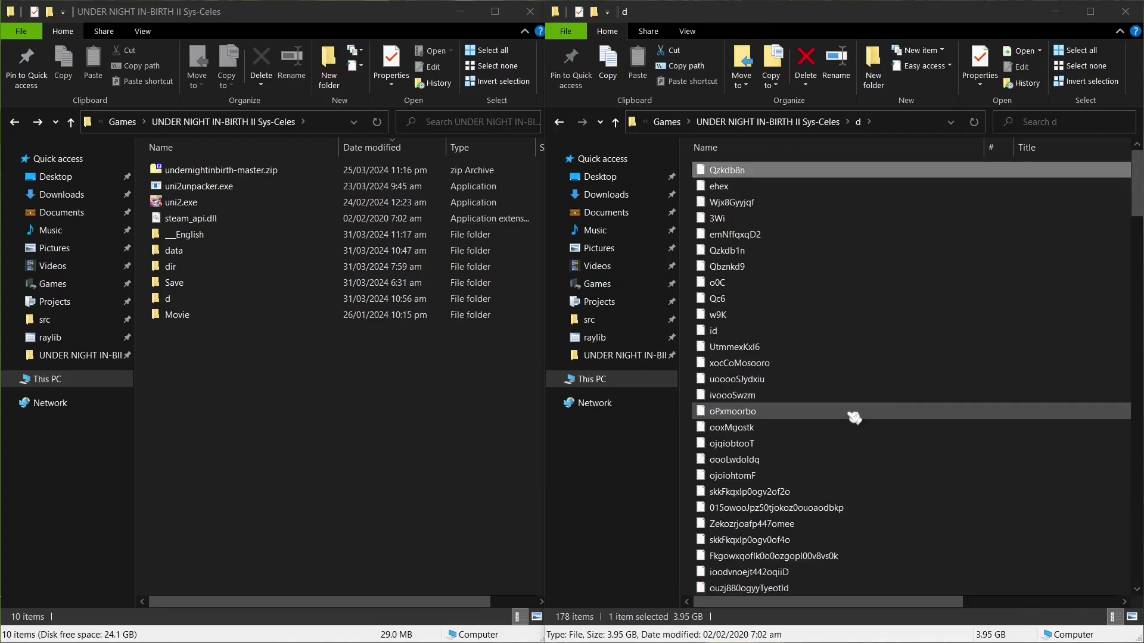
key("h")
key("h")
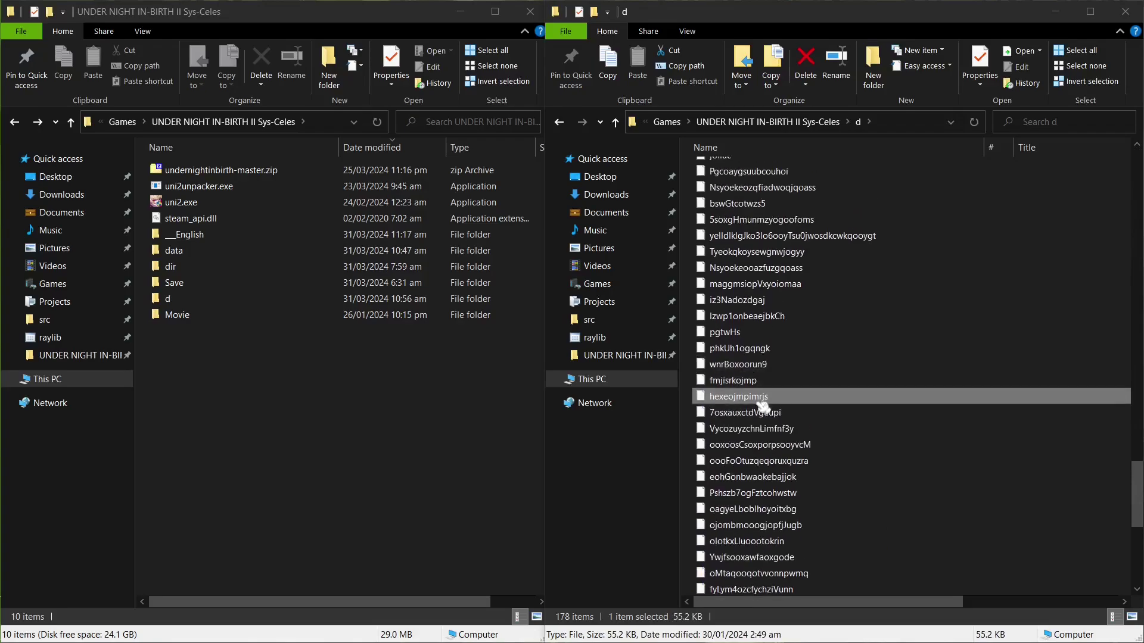
key("alt+Tab")
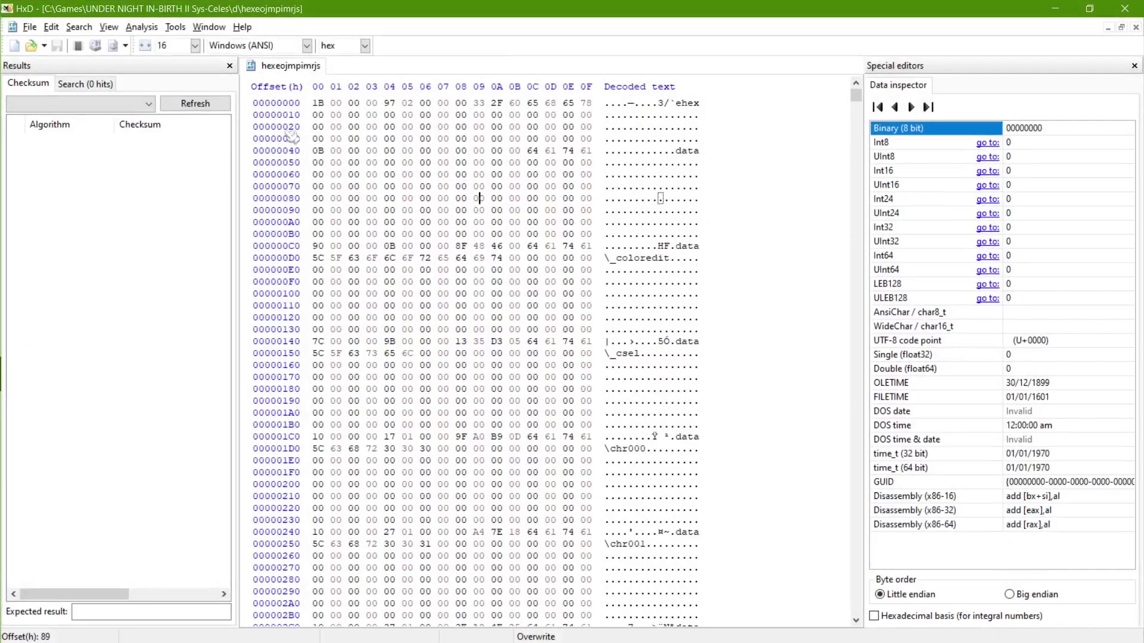
Scroll through hexeojmpimrjs in HxD down to the chr000 cg, ha6, lst, pal and pat entries
key("Down")
key("Down")
key("Down")
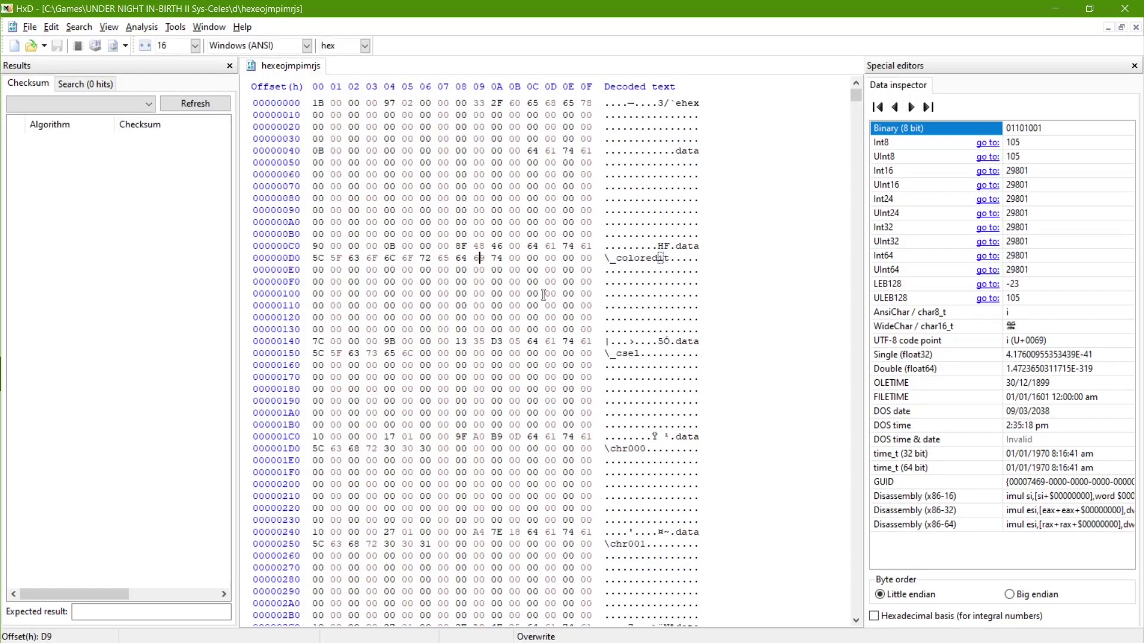
scroll(544, 295, "down", 10)
double_click(625, 277)
left_click(563, 366)
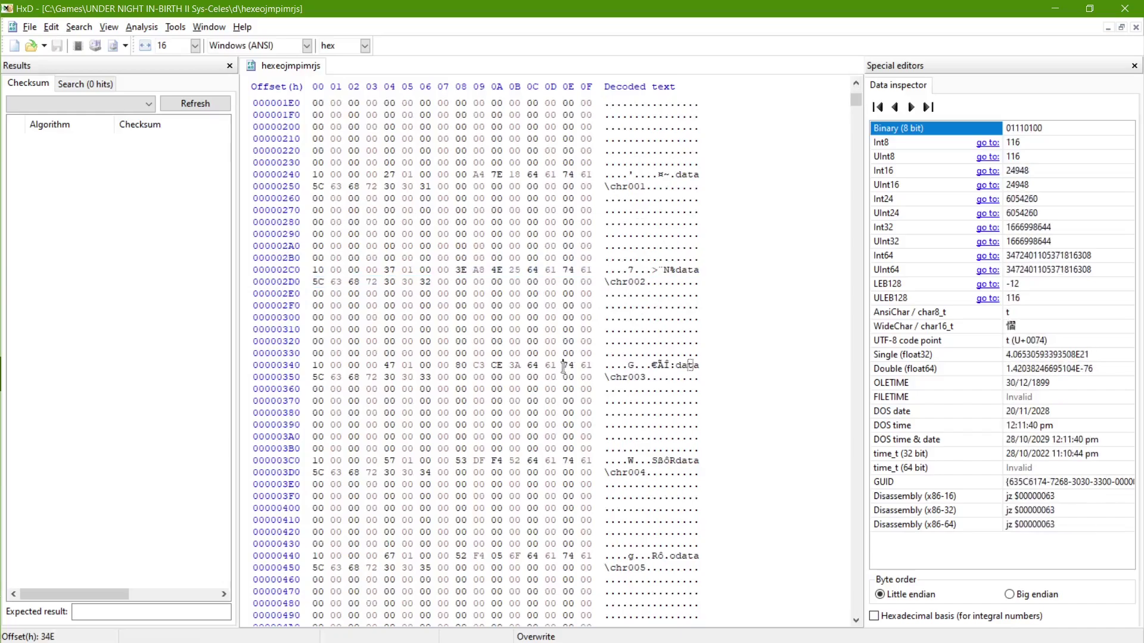
scroll(619, 379, "down", 20)
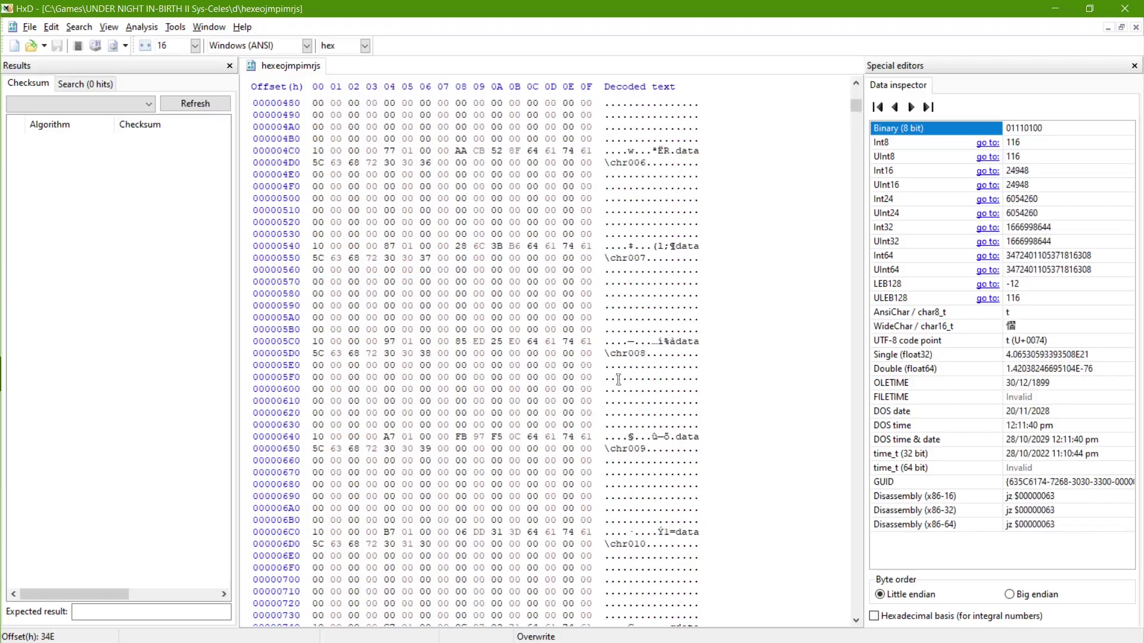
scroll(516, 451, "down", 9)
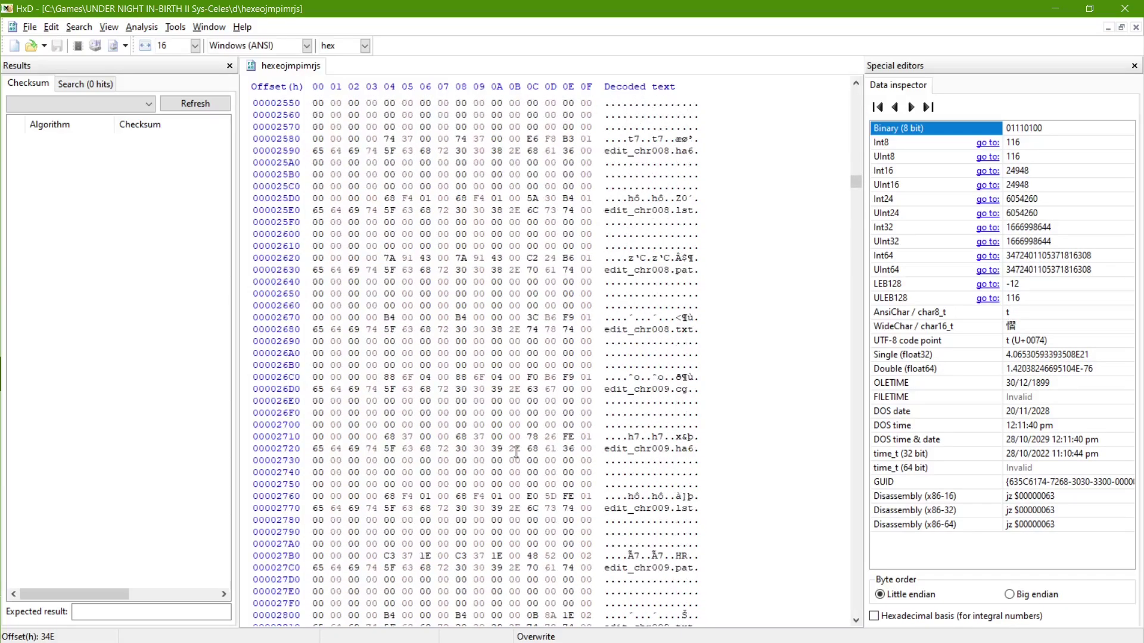
scroll(516, 451, "down", 8)
scroll(516, 452, "down", 17)
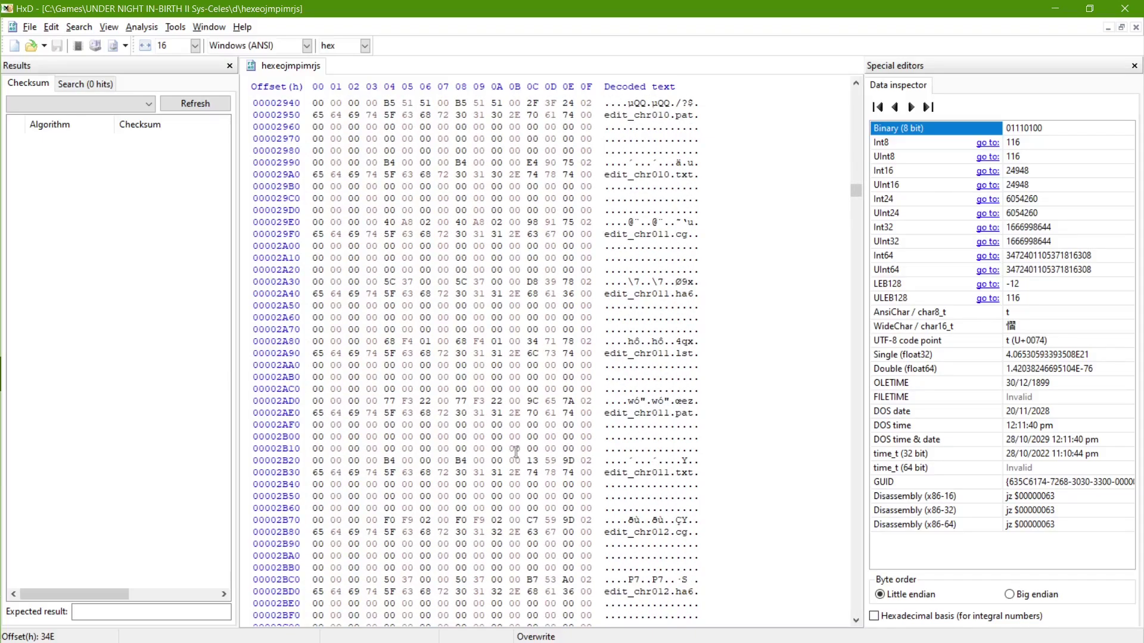
scroll(516, 451, "down", 2)
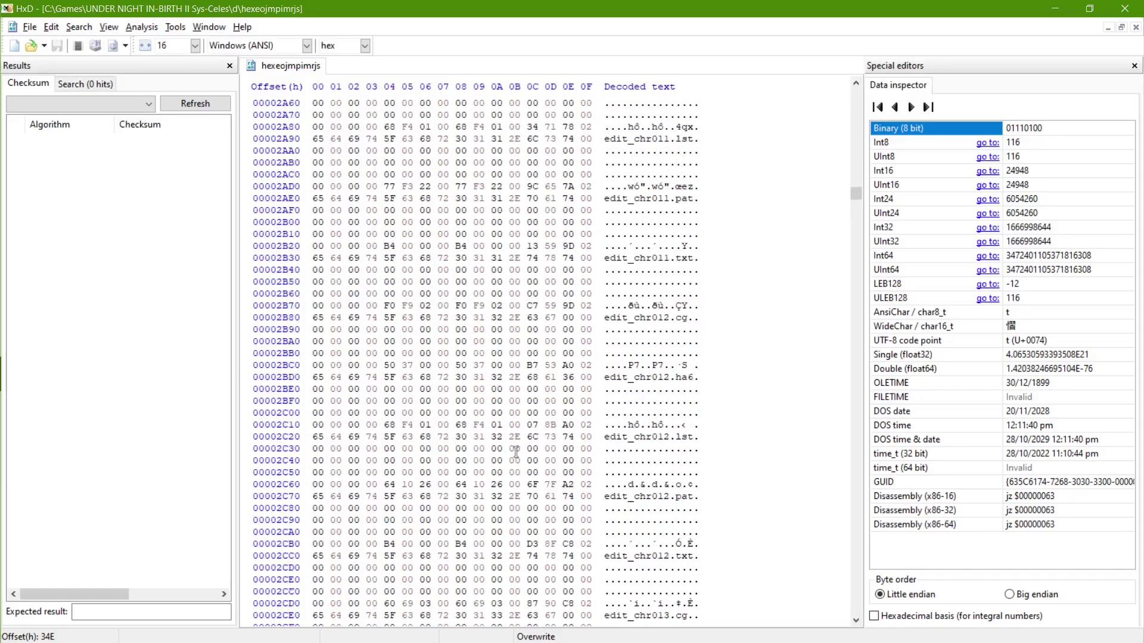
scroll(515, 451, "down", 20)
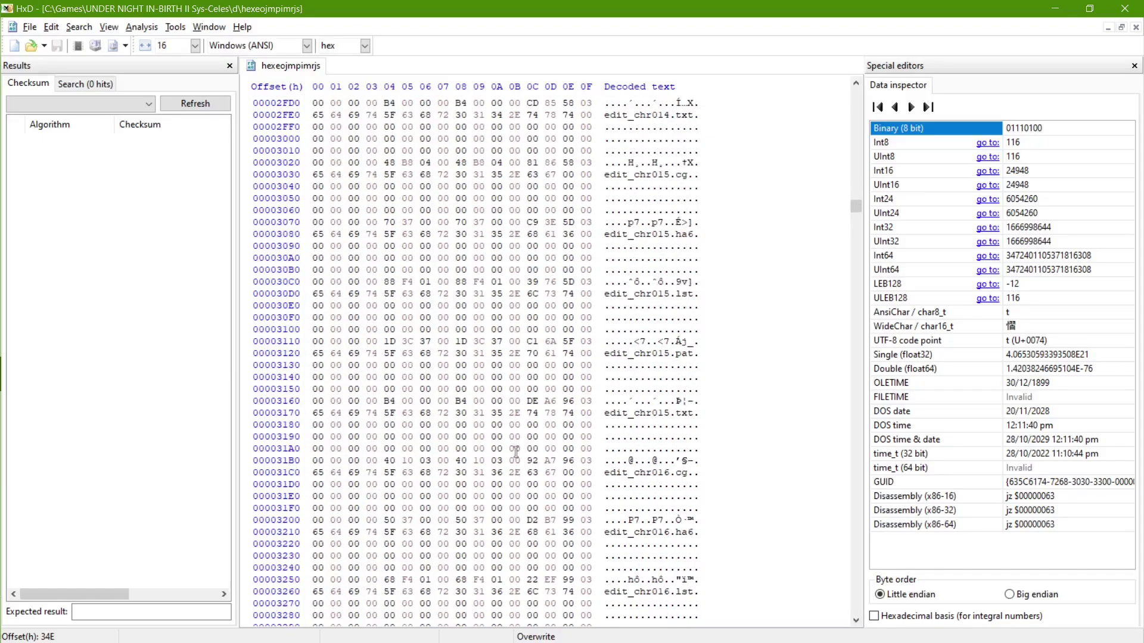
left_click_drag(857, 212, 833, 409)
scroll(575, 348, "down", 10)
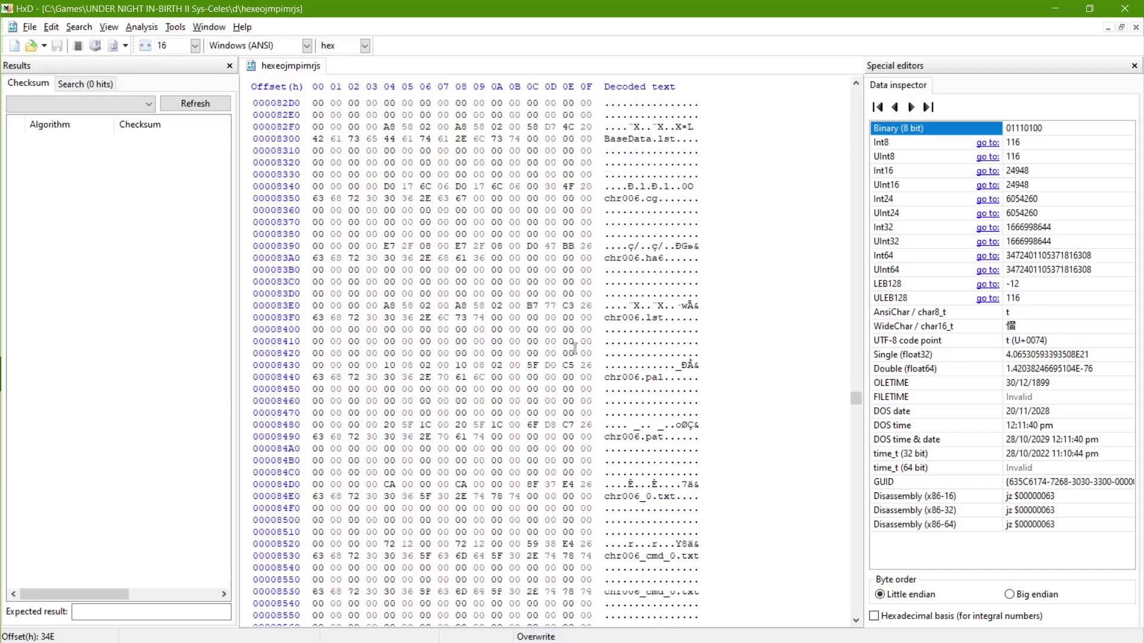
scroll(575, 348, "up", 20)
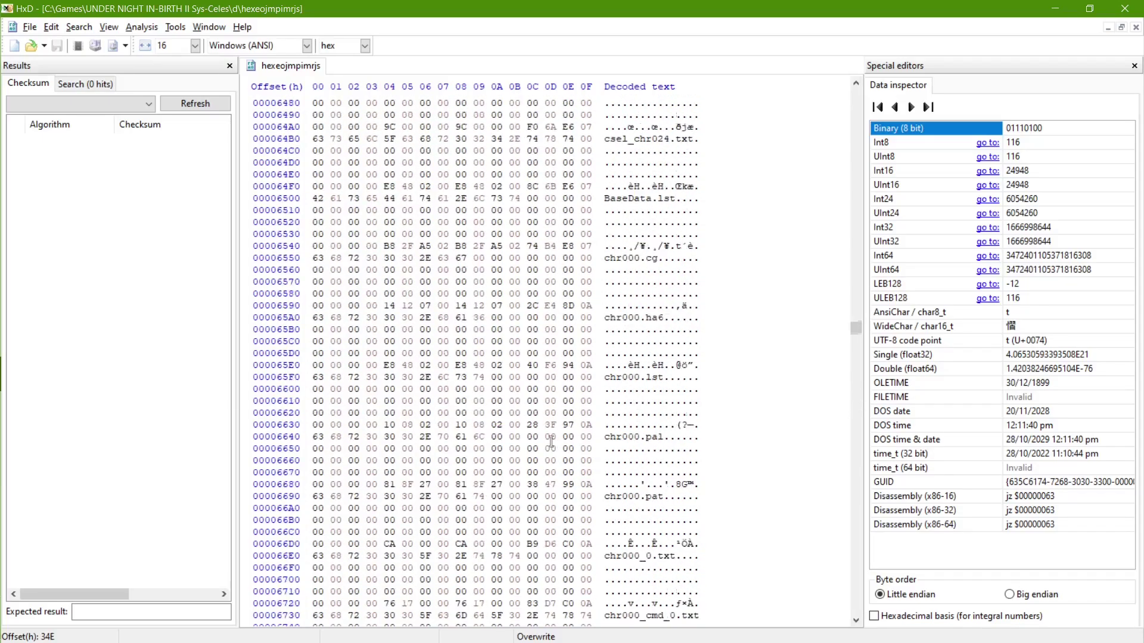
scroll(551, 441, "down", 3)
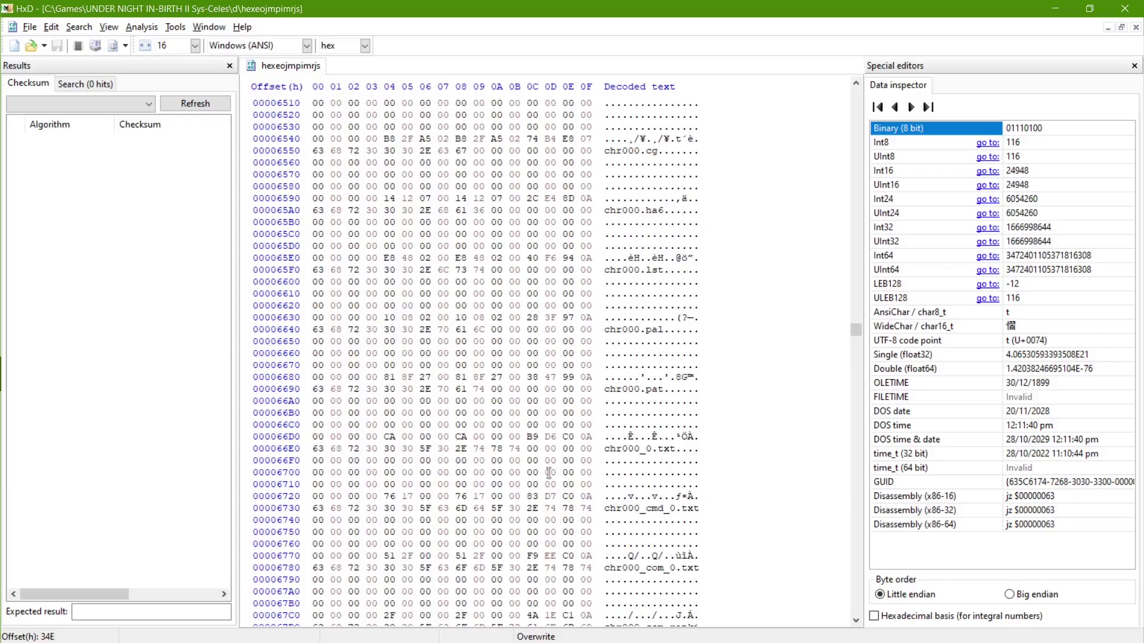
key("alt+Tab")
Open the game's data folder to confirm the fatty folder is there
key("alt+Tab")
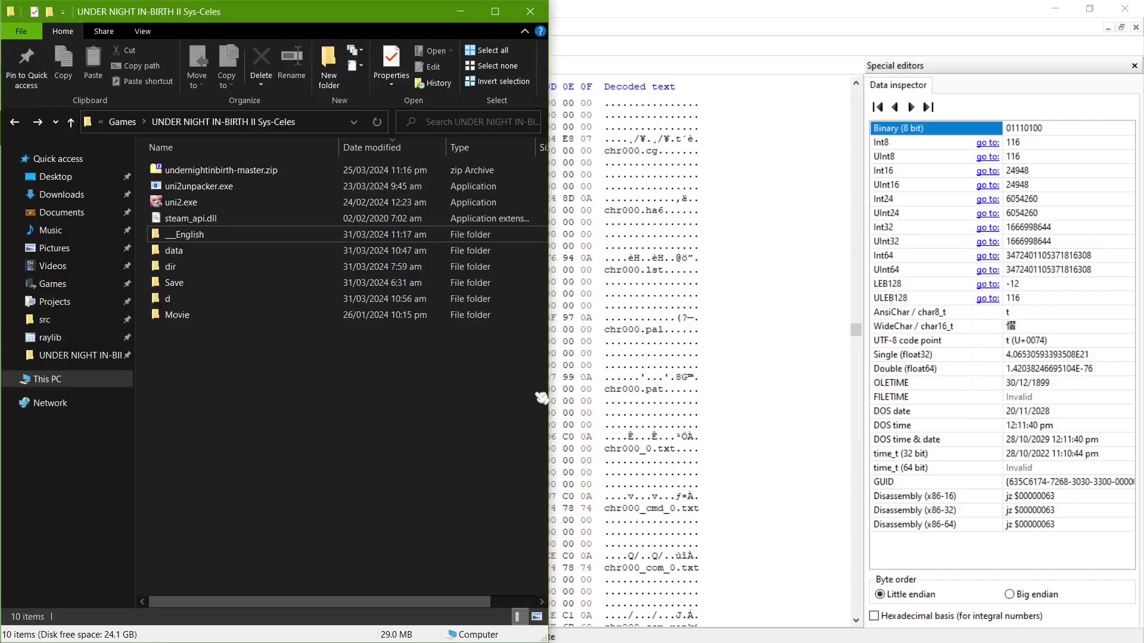
key("d")
key("Return")
key("alt+Tab")
key("Tab")
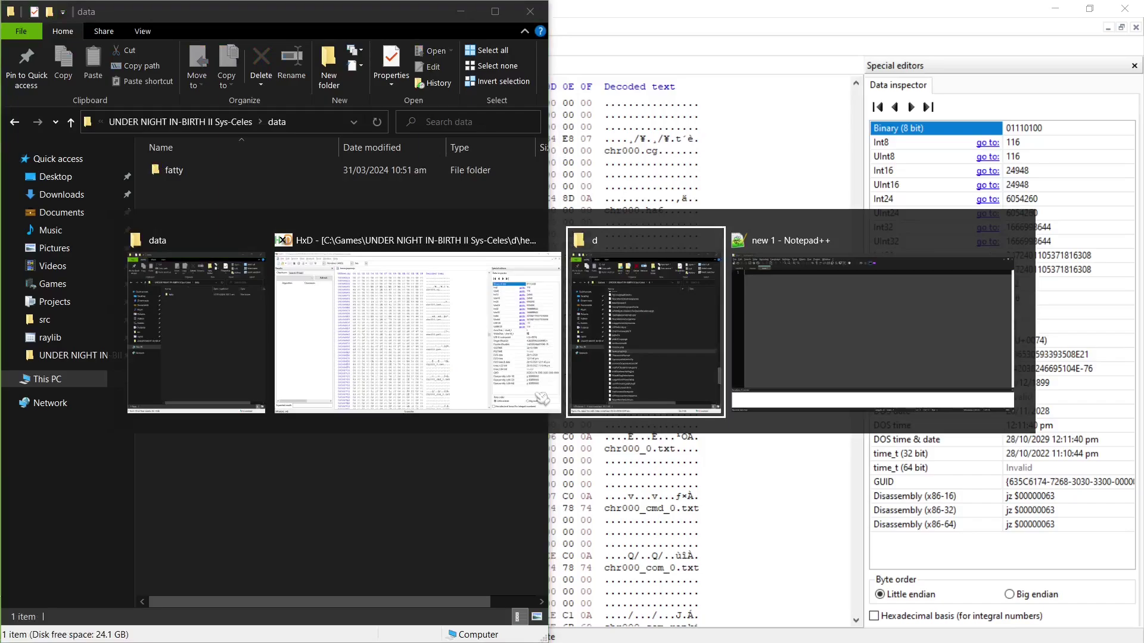
left_click(377, 285)
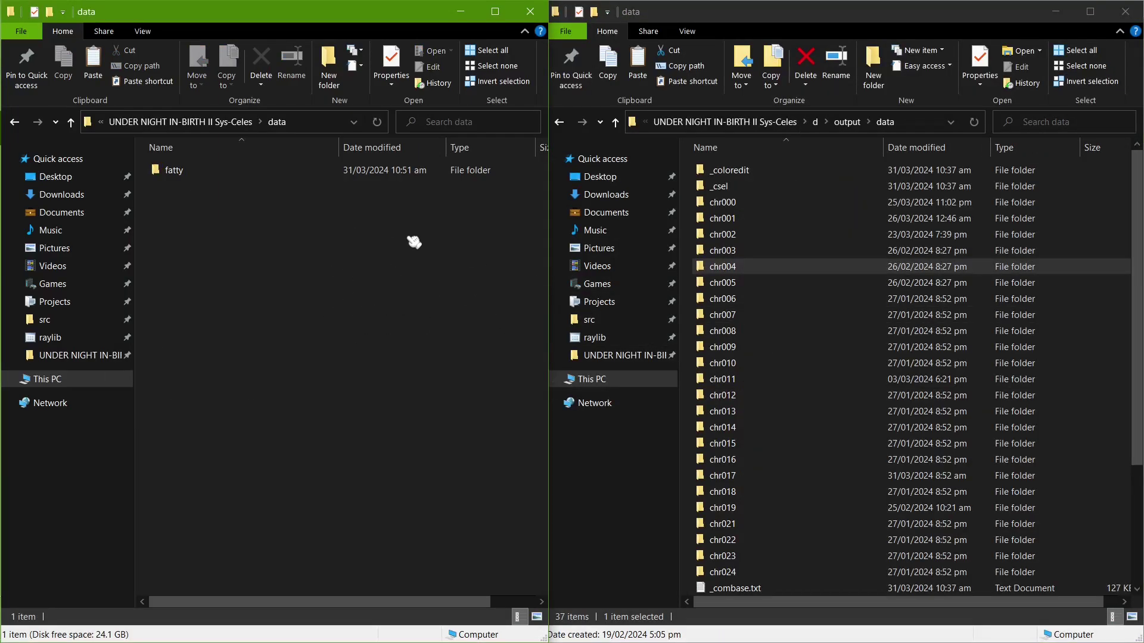
key("alt+Tab")
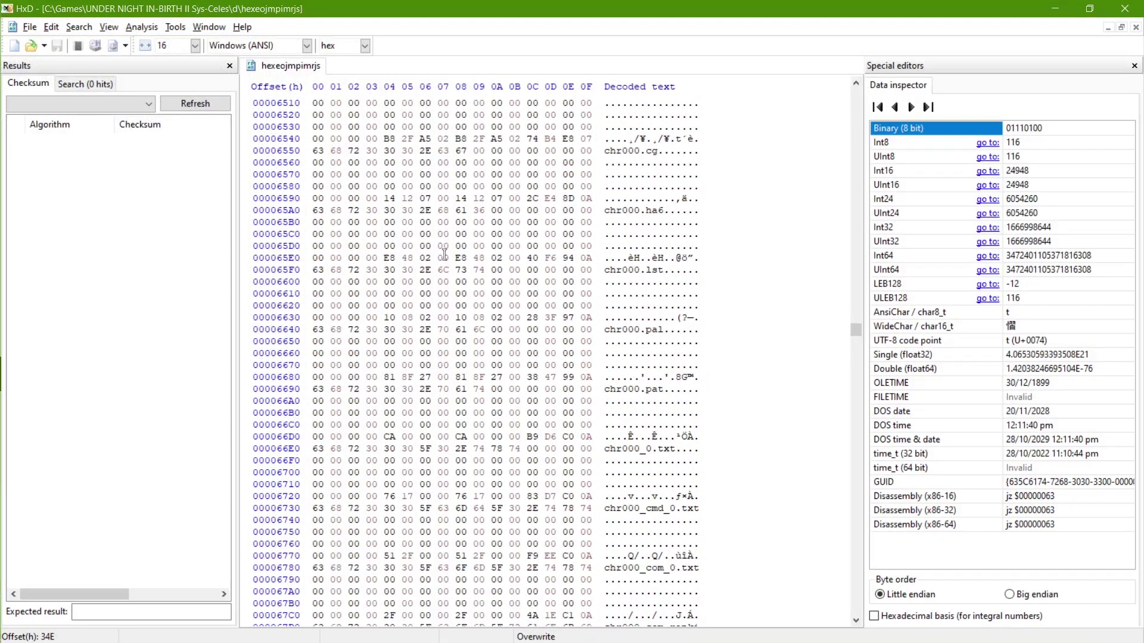
key("alt+Tab")
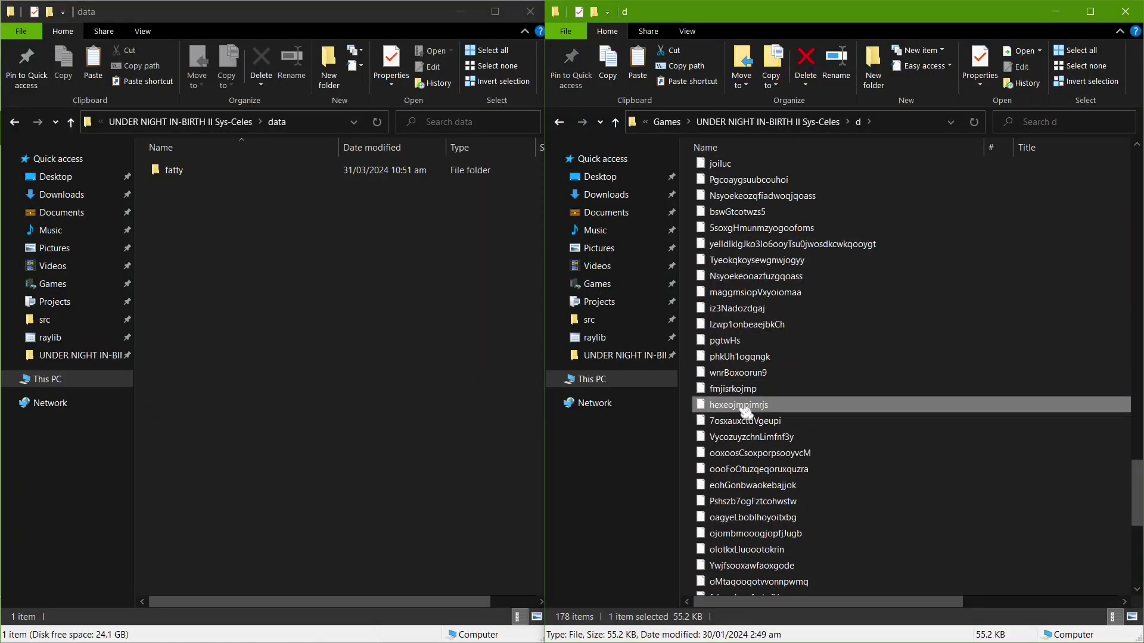
Make a backup of hexeojmpimrjs in the d folder, keeping the name hexeojmpimrjs - Copy
scroll(761, 396, "down", 1)
right_click(764, 396)
key("m")
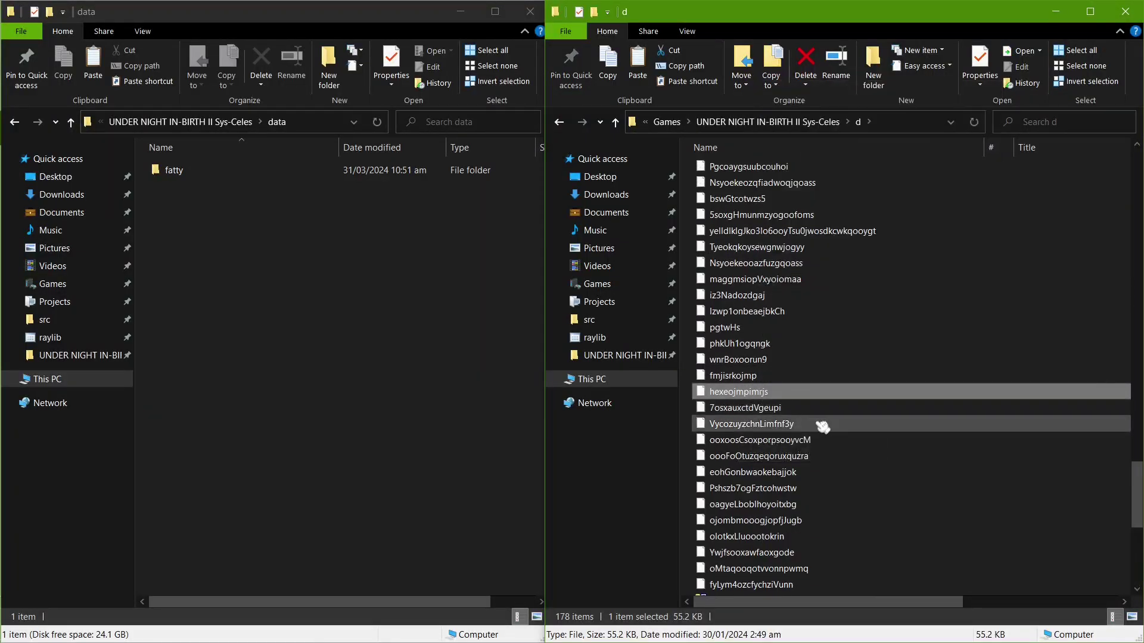
left_click(828, 411)
left_click(829, 394)
key("ctrl+c")
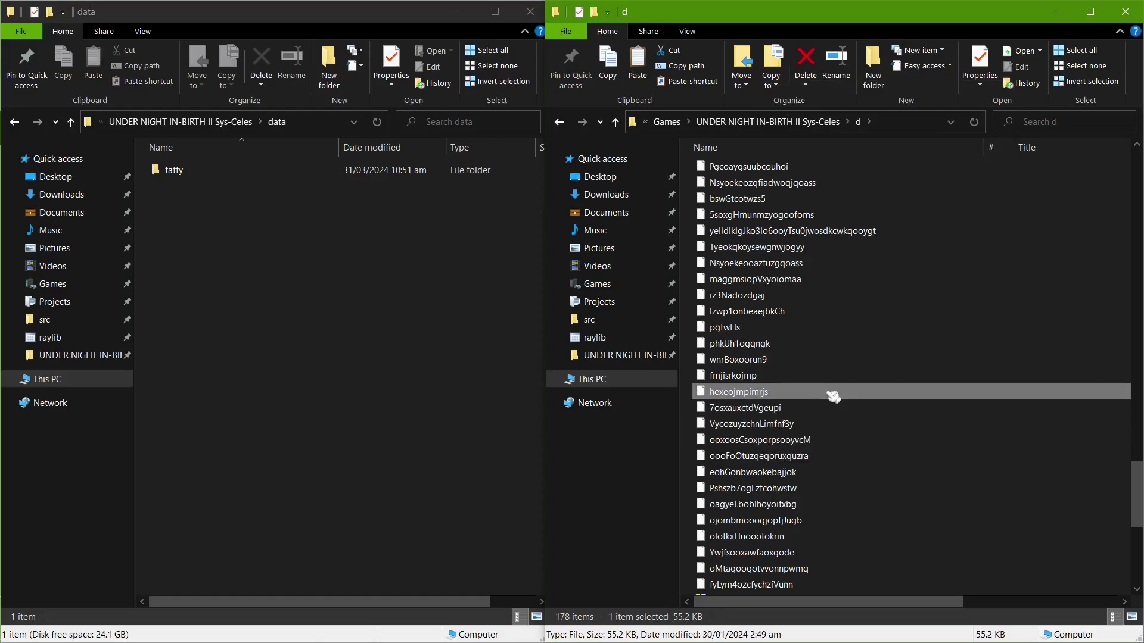
key("ctrl+v")
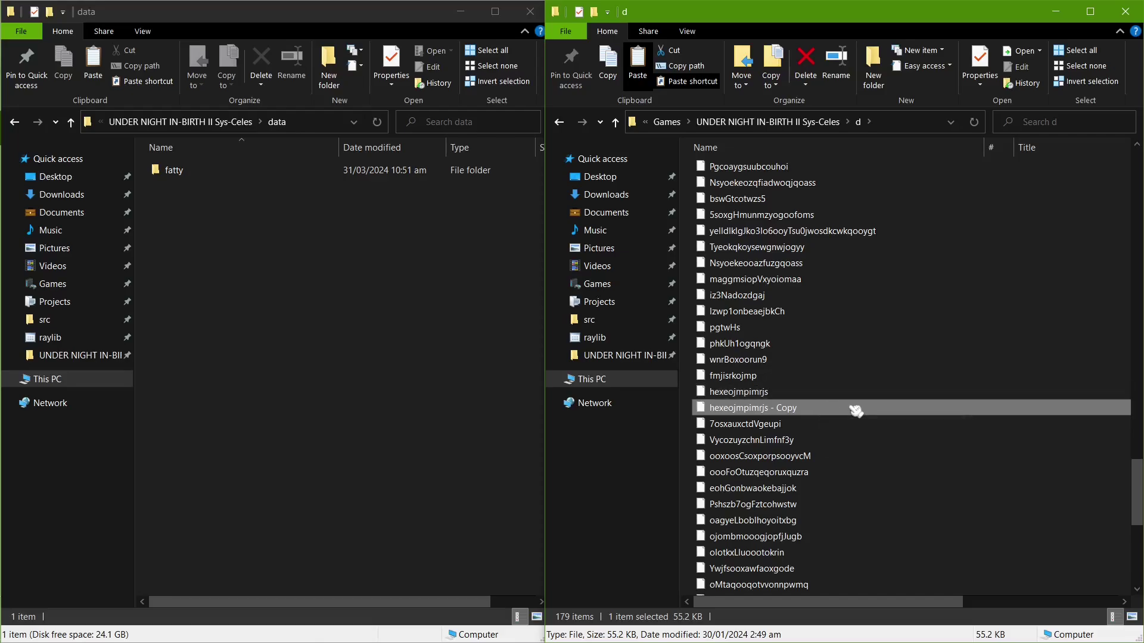
key("F2")
key("Escape")
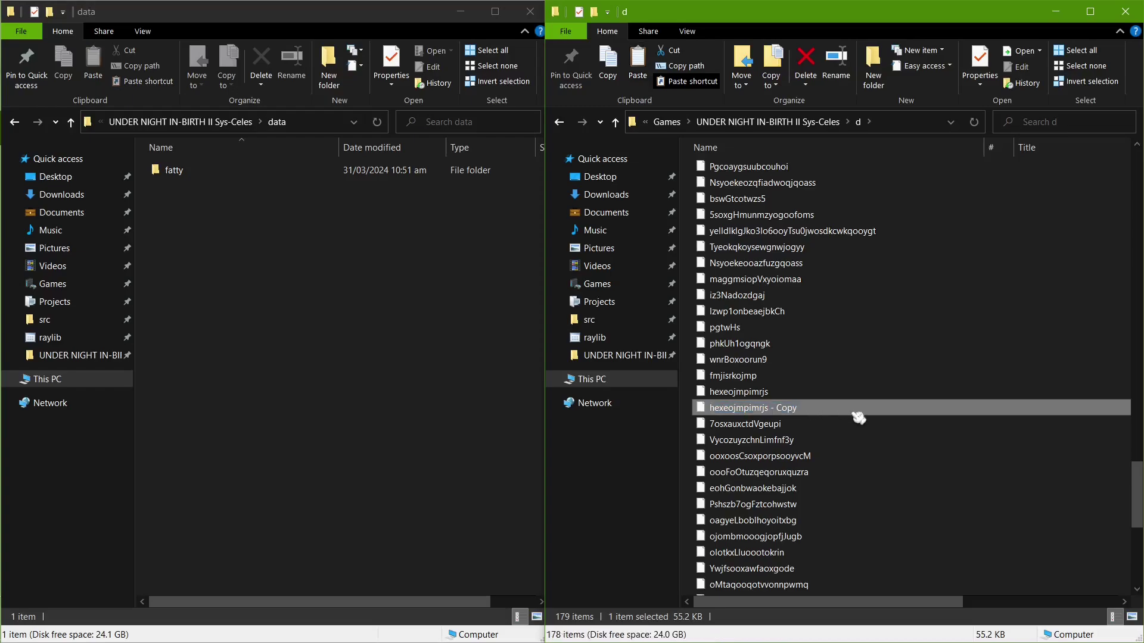
key("alt+Tab")
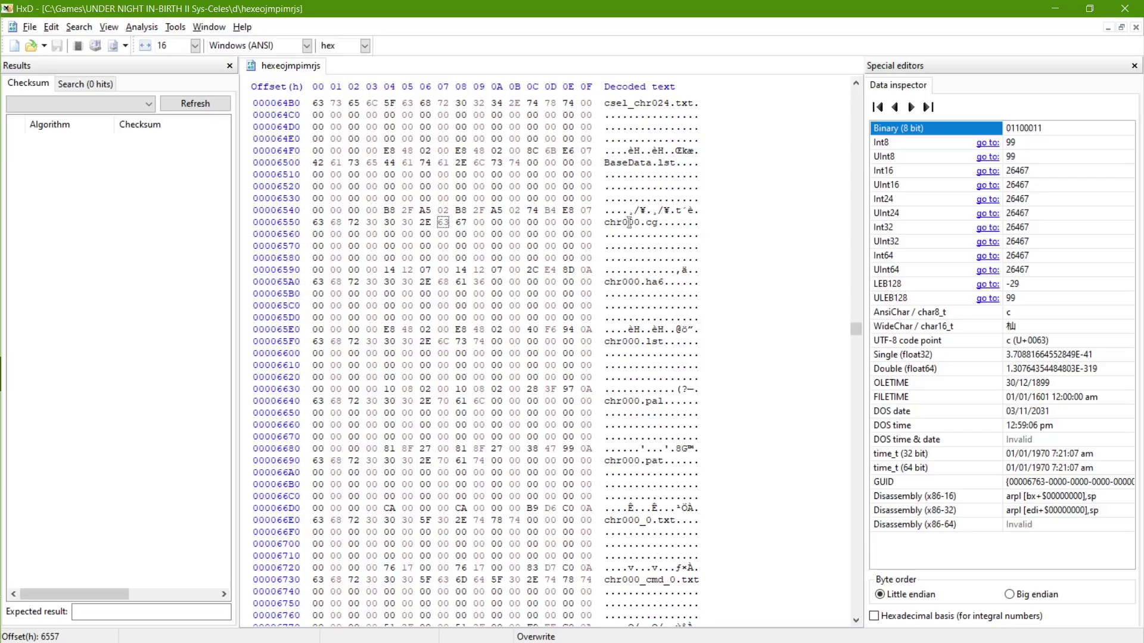
Overwrite the cg extension of chr000.cg in HxD with xx, turning bytes 63 67 into 78 78
double_click(608, 222)
left_click(609, 222)
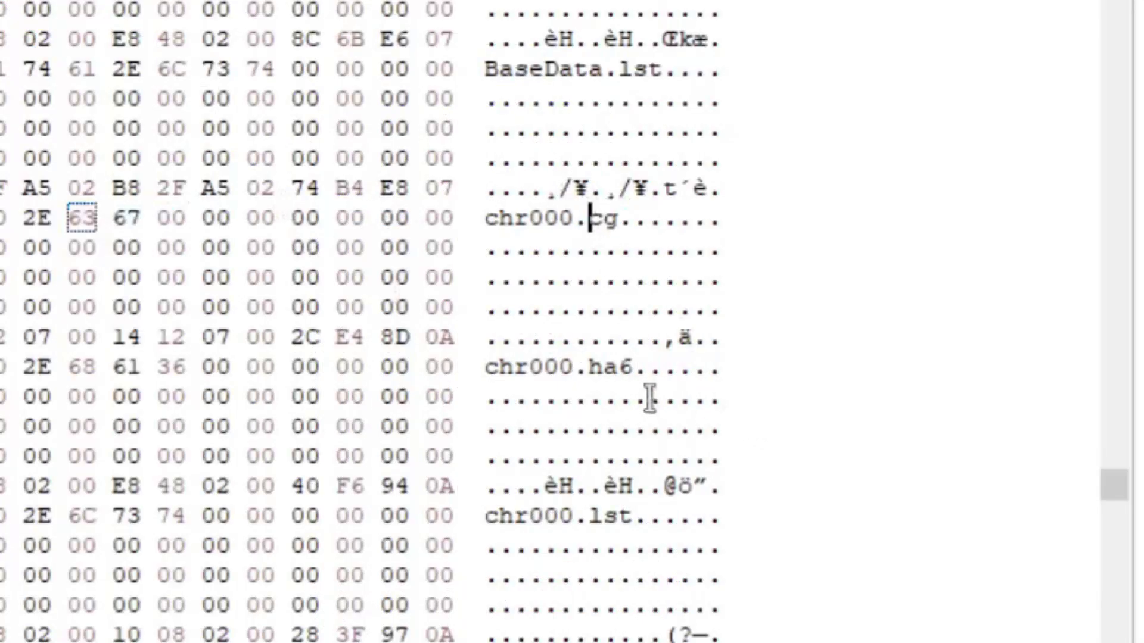
type("xx")
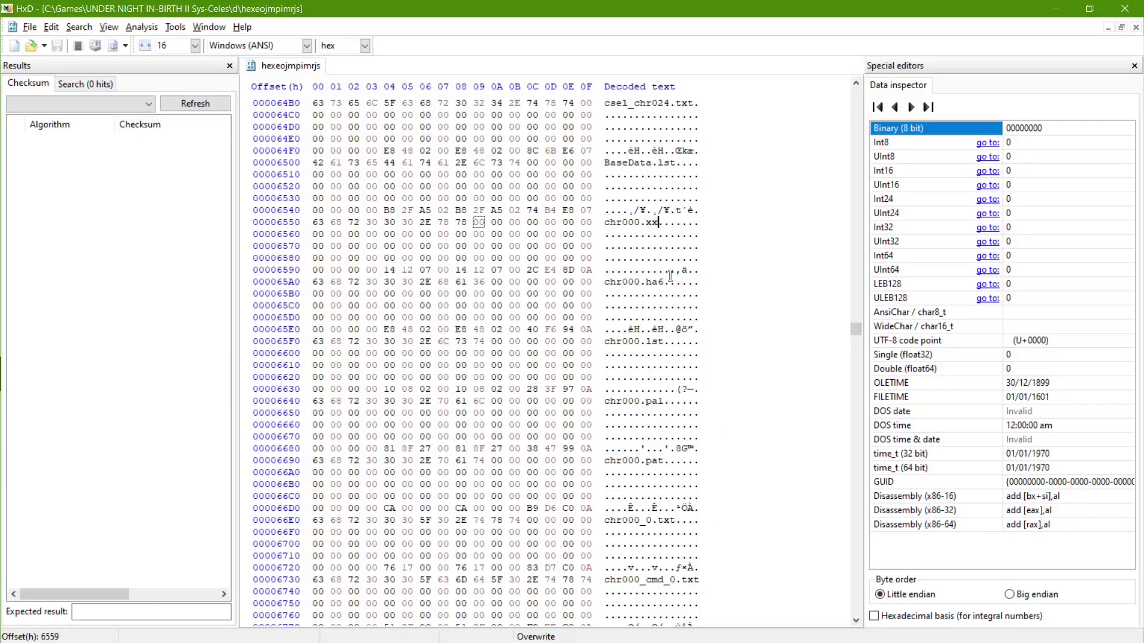
Create a new folder named chr000 inside the game's data folder
key("alt+Tab")
right_click(375, 315)
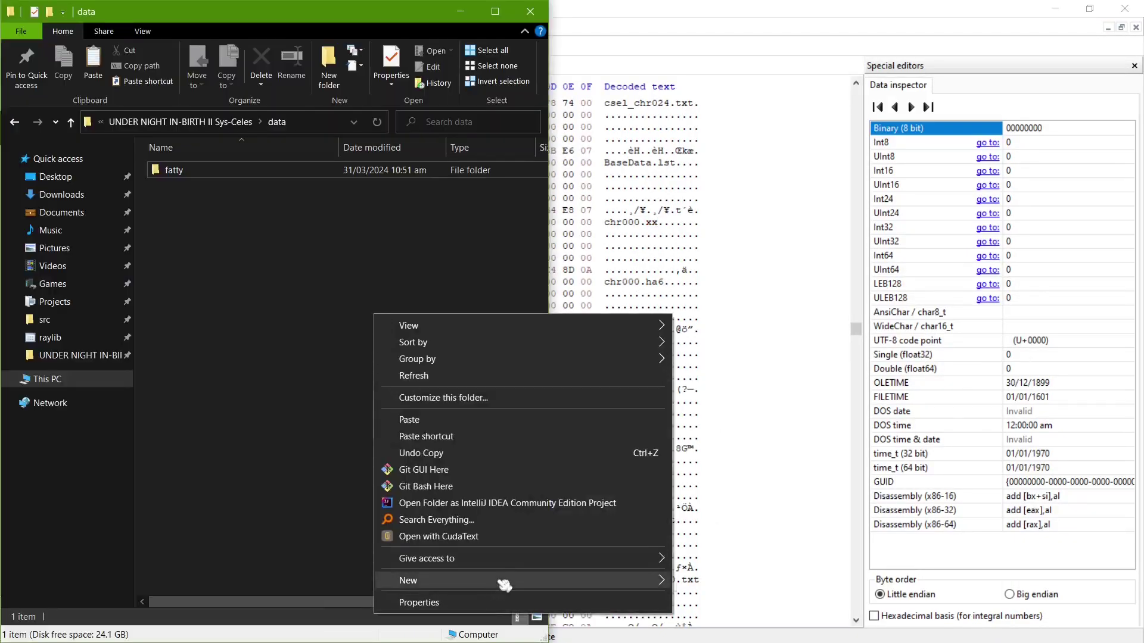
mouse_move(504, 585)
left_click(714, 440)
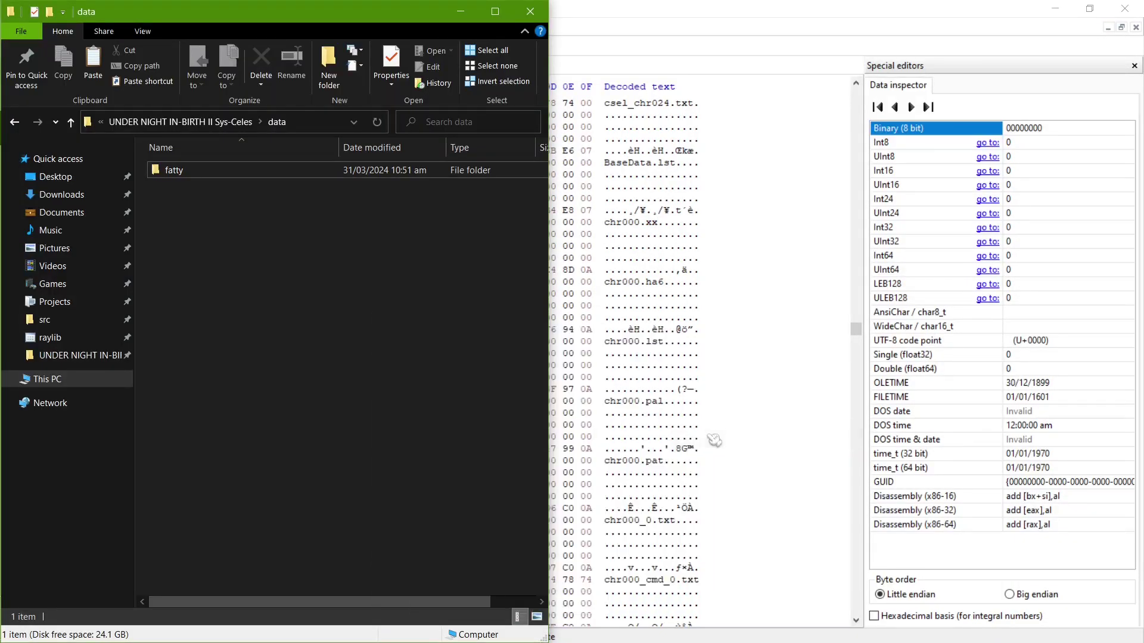
type("chr00")
key("Return")
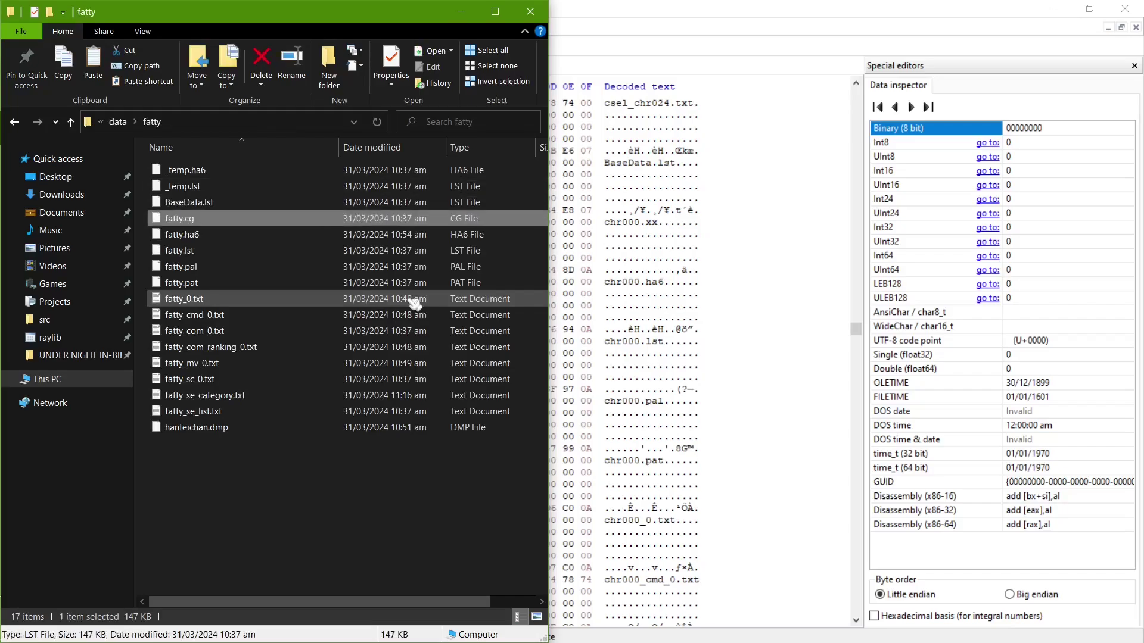
Paste a copy of the CG file into chr000 and rename it chr000.cg
key("Return")
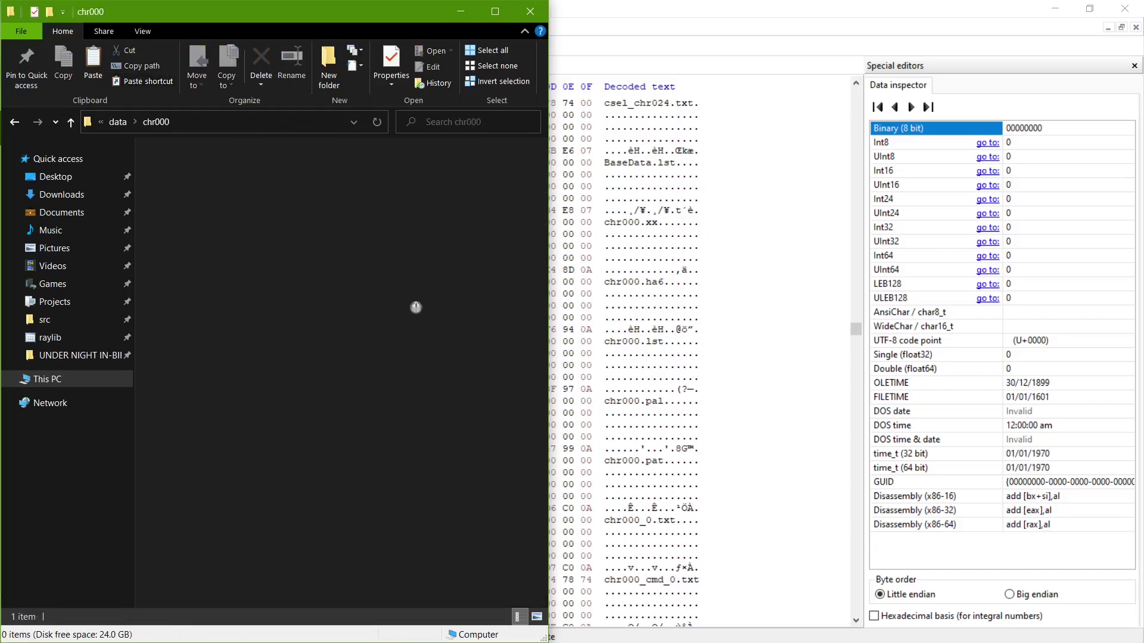
key("ctrl+v")
key("F2")
type("chr0")
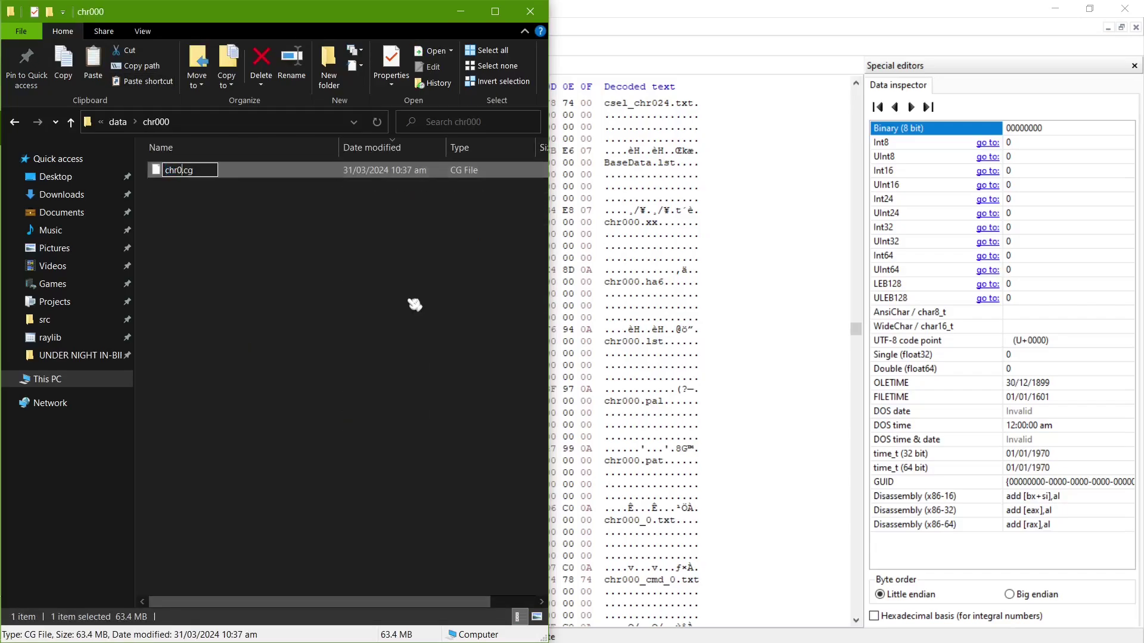
key("Return")
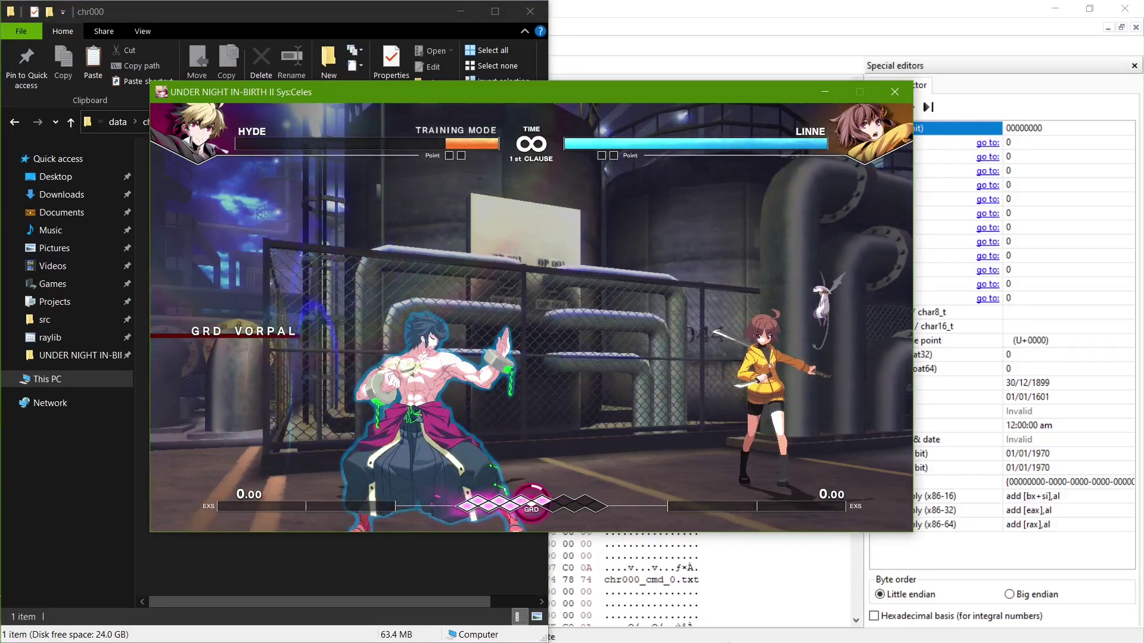
left_click(800, 7)
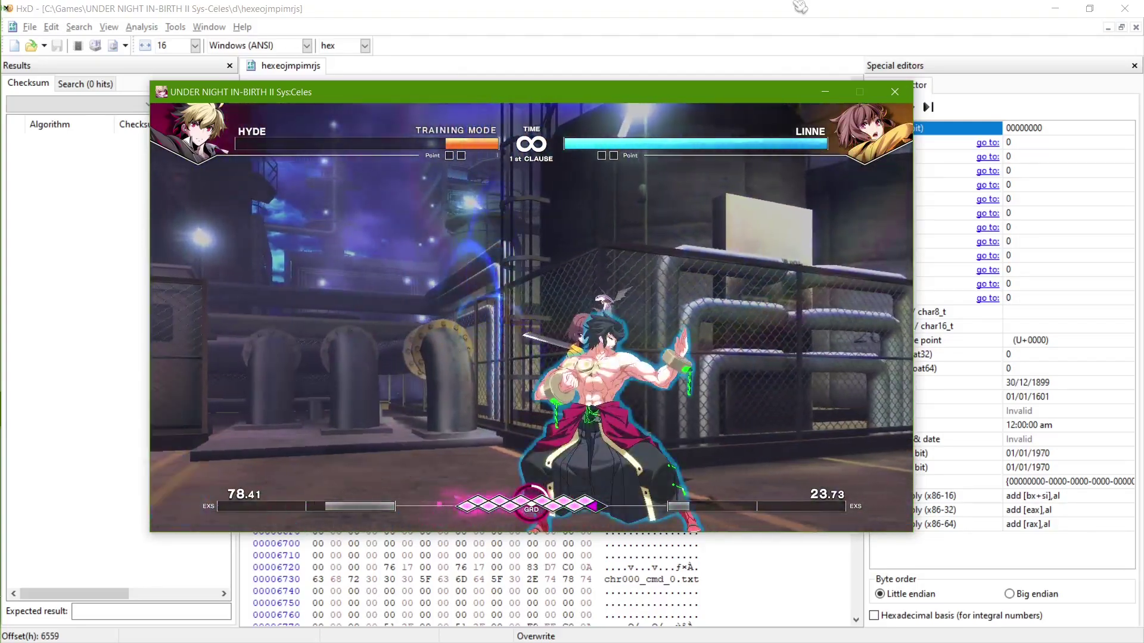
In HxD, overwrite the chr000.ha6 extension with xx, save, and type sss over the category txt extension
left_click(800, 7)
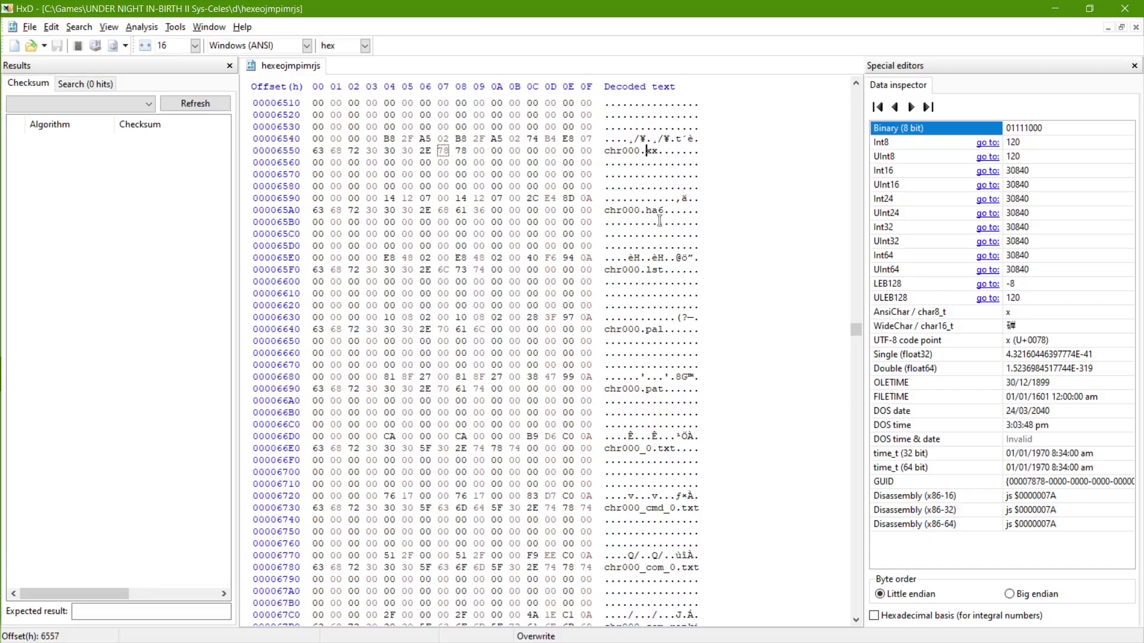
double_click(656, 212)
left_click(657, 281)
left_click(652, 212)
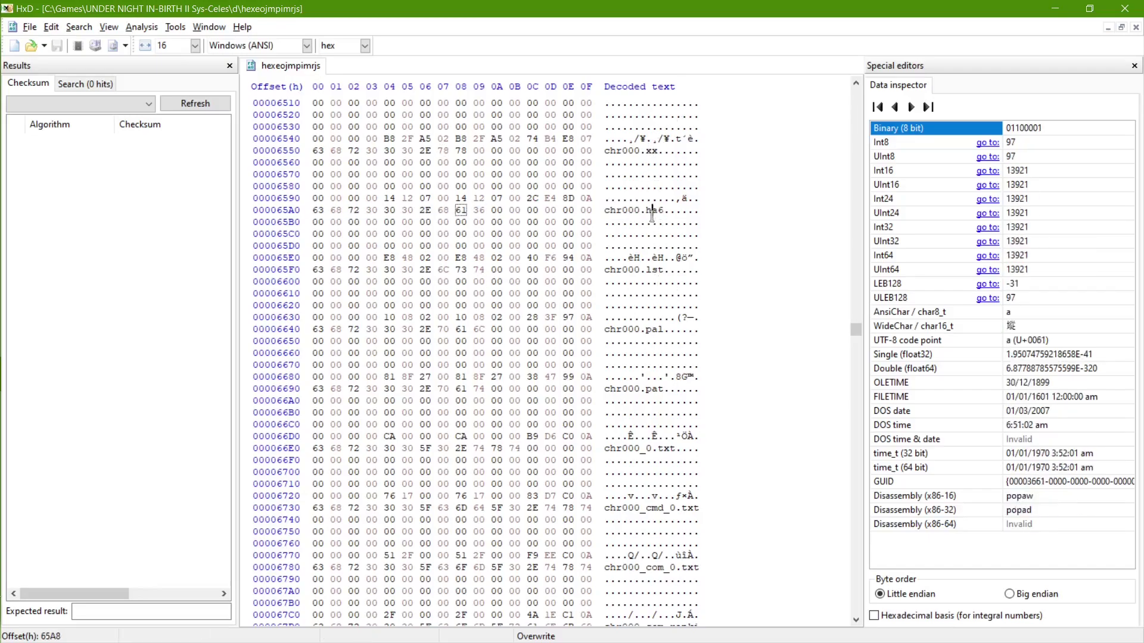
type("xx")
key("ctrl+s")
scroll(650, 271, "down", 13)
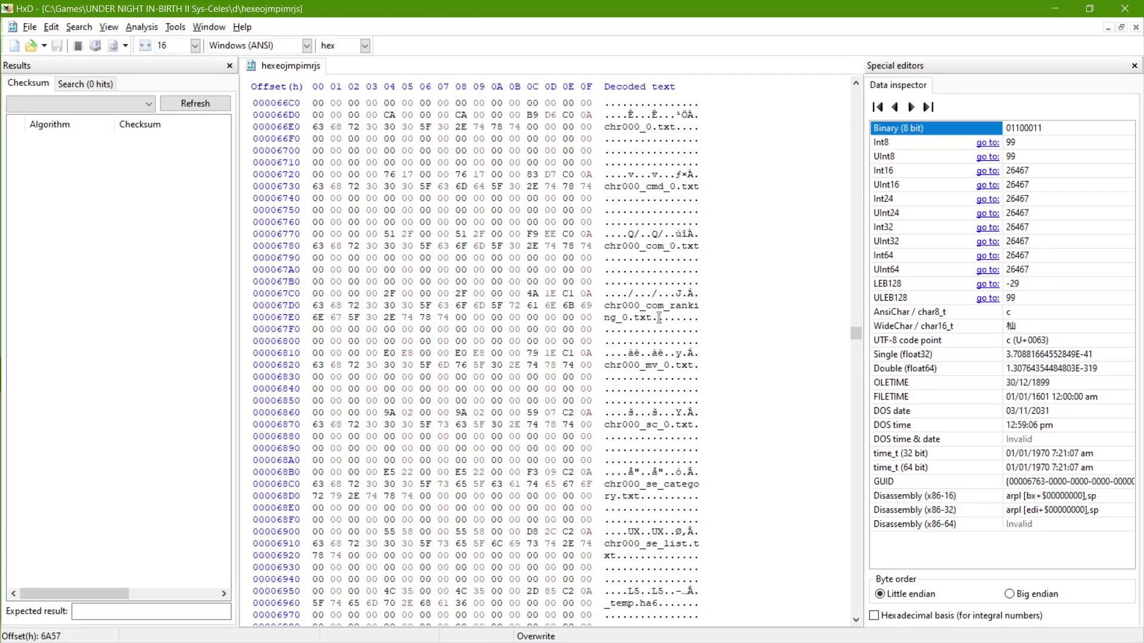
left_click(625, 352)
type("sss")
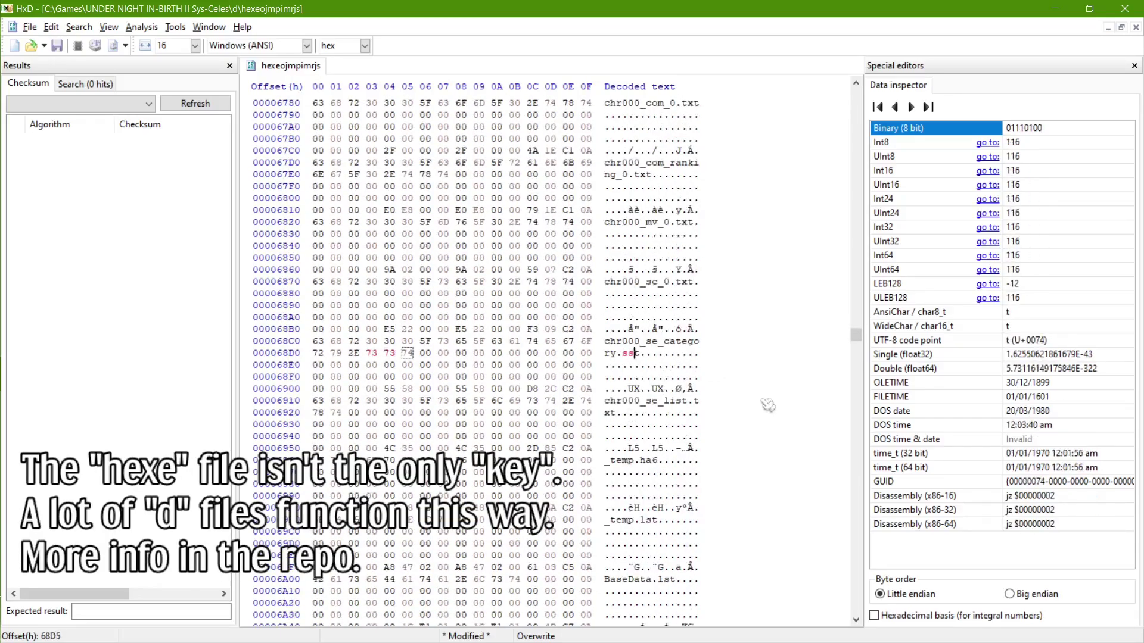
In File Explorer, go up to data and reopen the chr000 folder
key("alt+Tab")
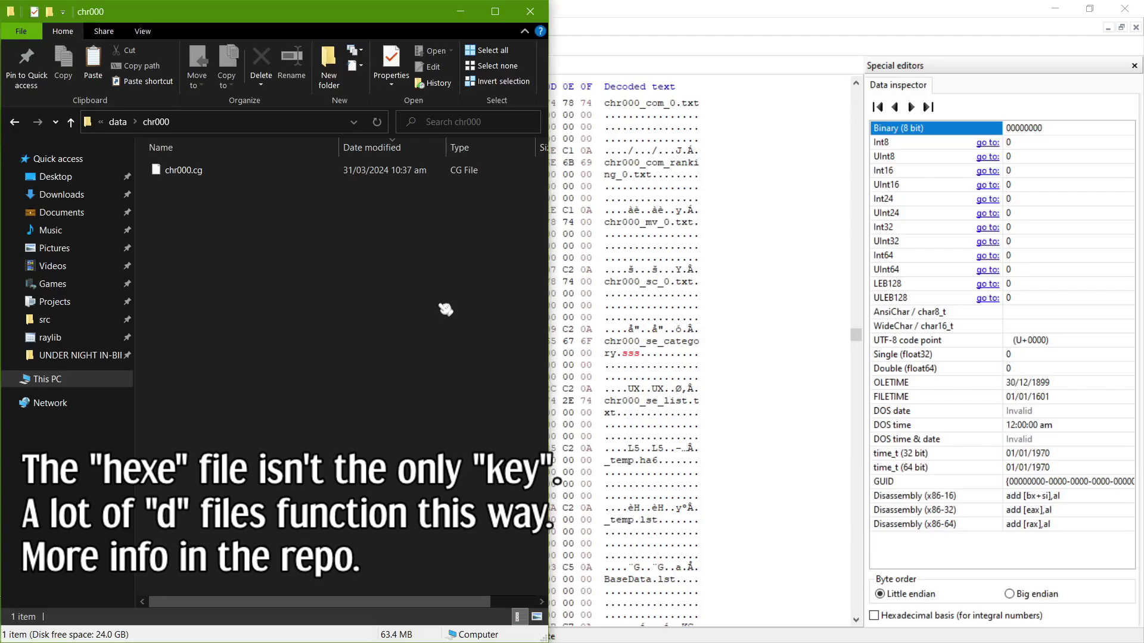
key("alt+Up")
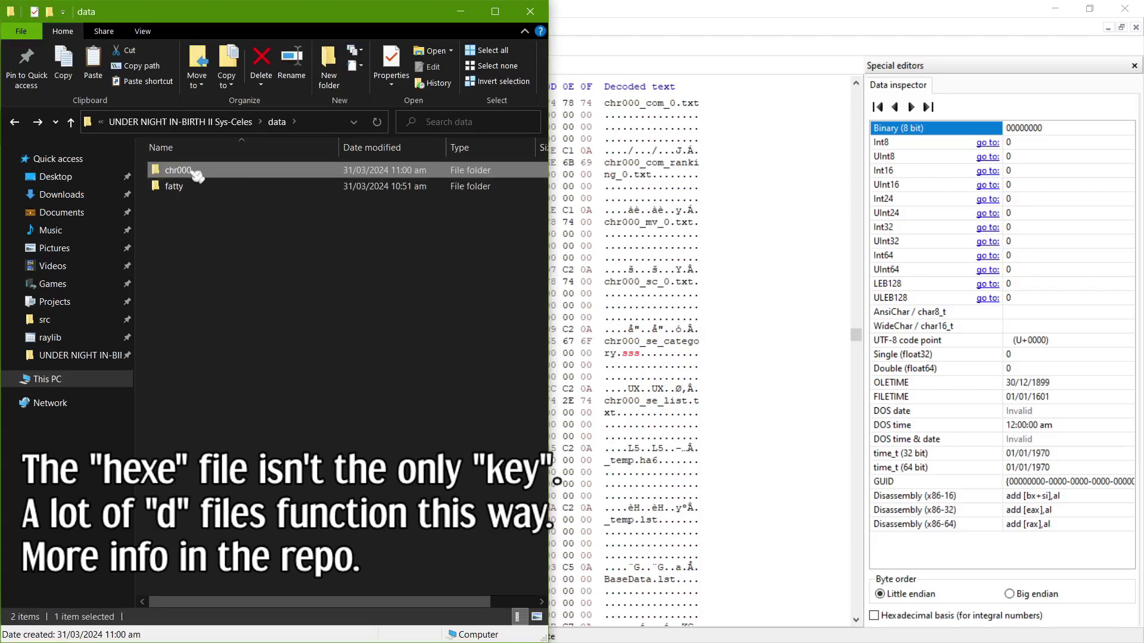
double_click(197, 175)
Undo the test extension edits and change chr000.xx back to chr000.cg in HxD
key("alt+Tab")
key("ctrl+z")
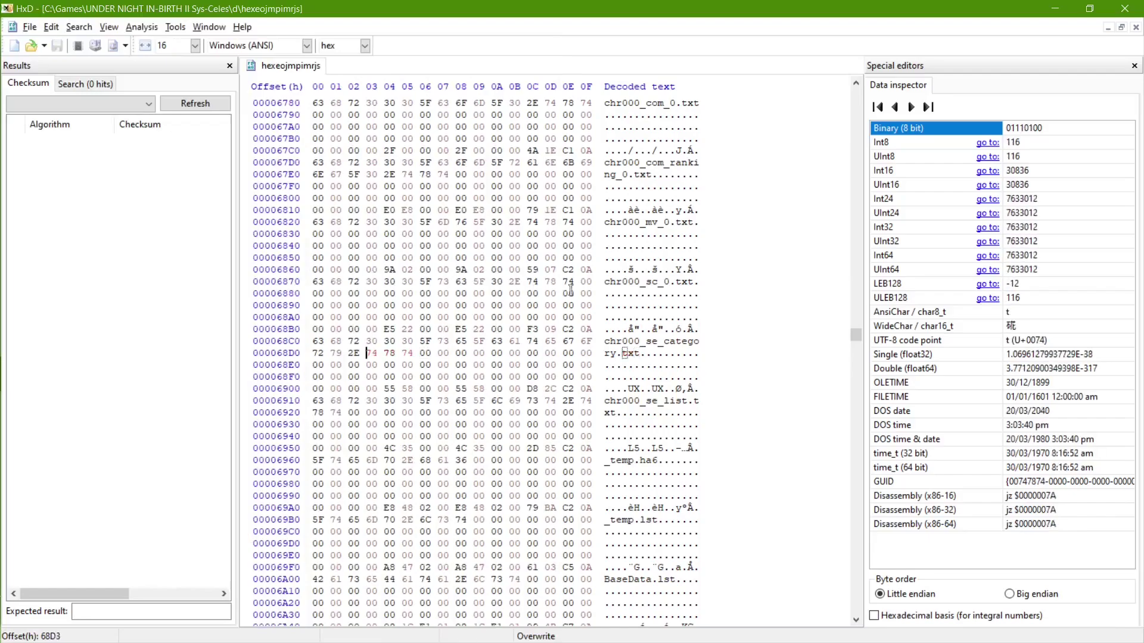
scroll(571, 290, "up", 18)
left_click(655, 329)
type("cg.......")
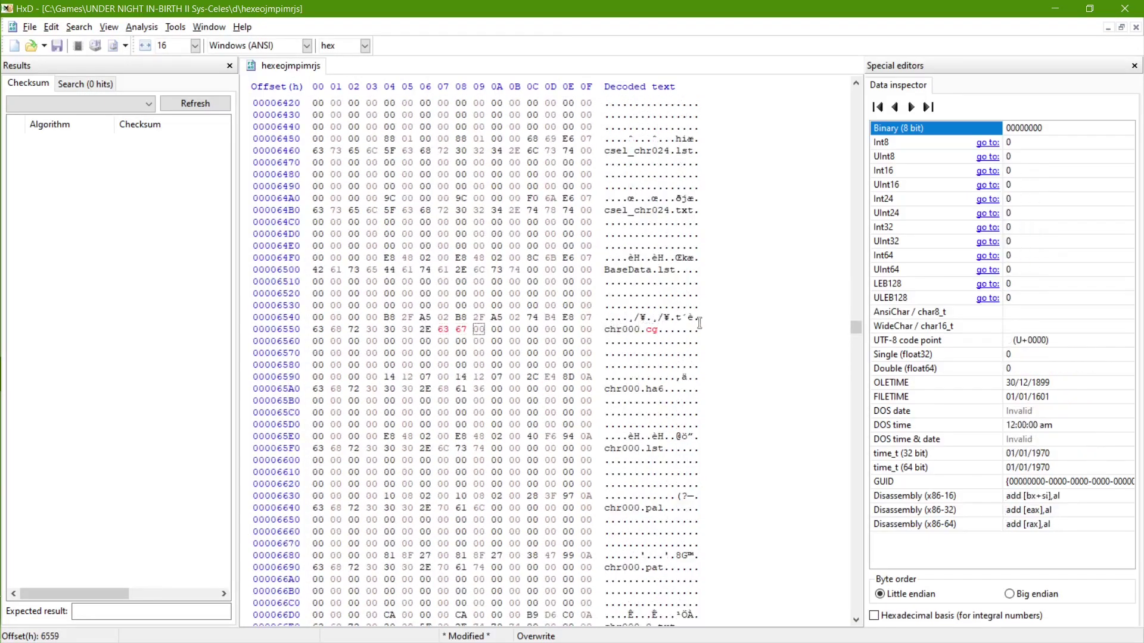
key("alt+Tab")
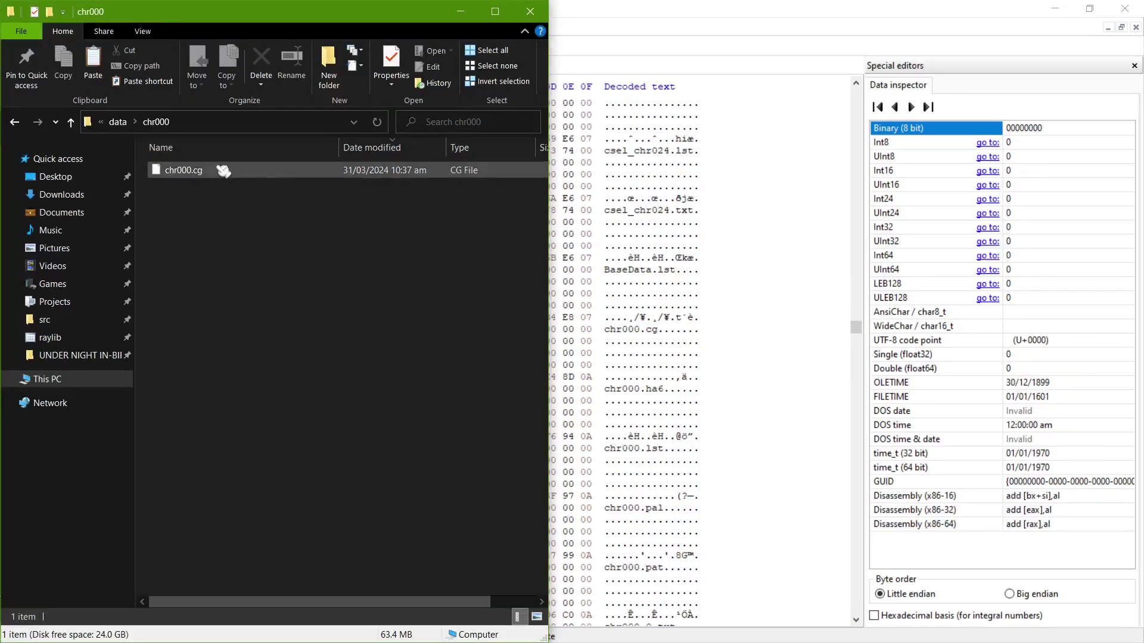
key("super")
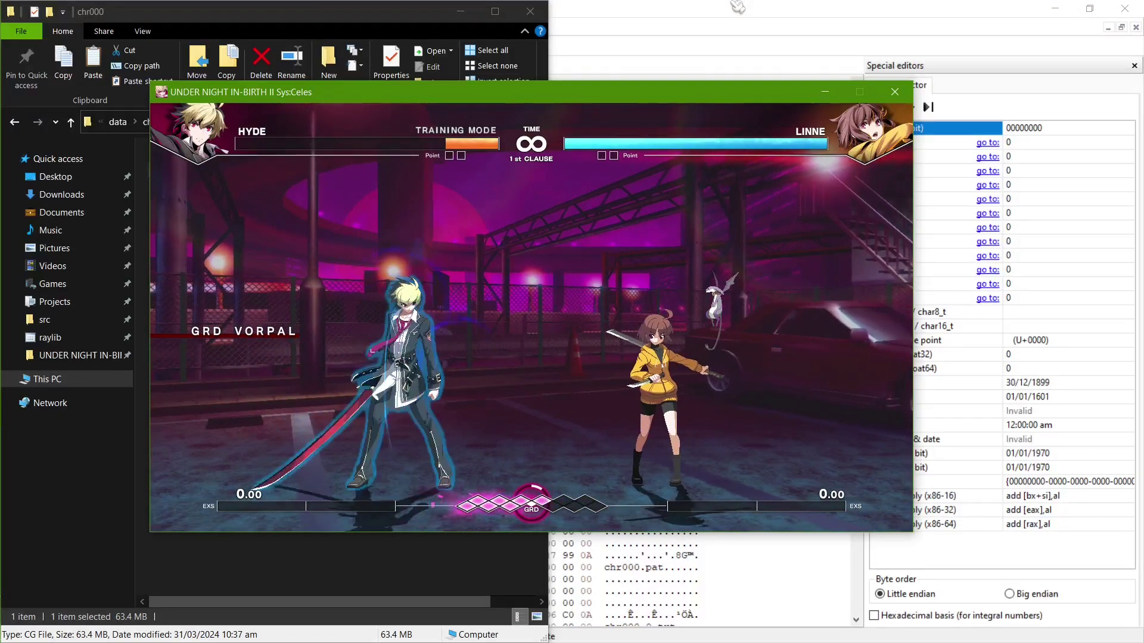
Bring up the game and dash Hyde in for an a-b-c combo on Linne
key("alt+Tab")
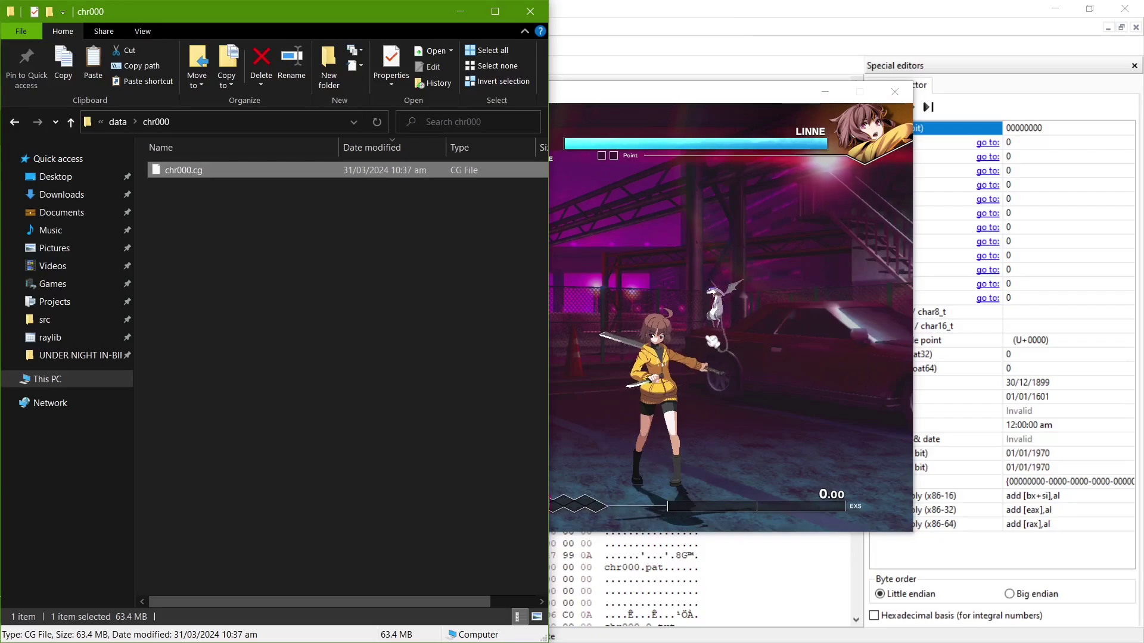
key("alt+Tab")
key("Right")
key("Right")
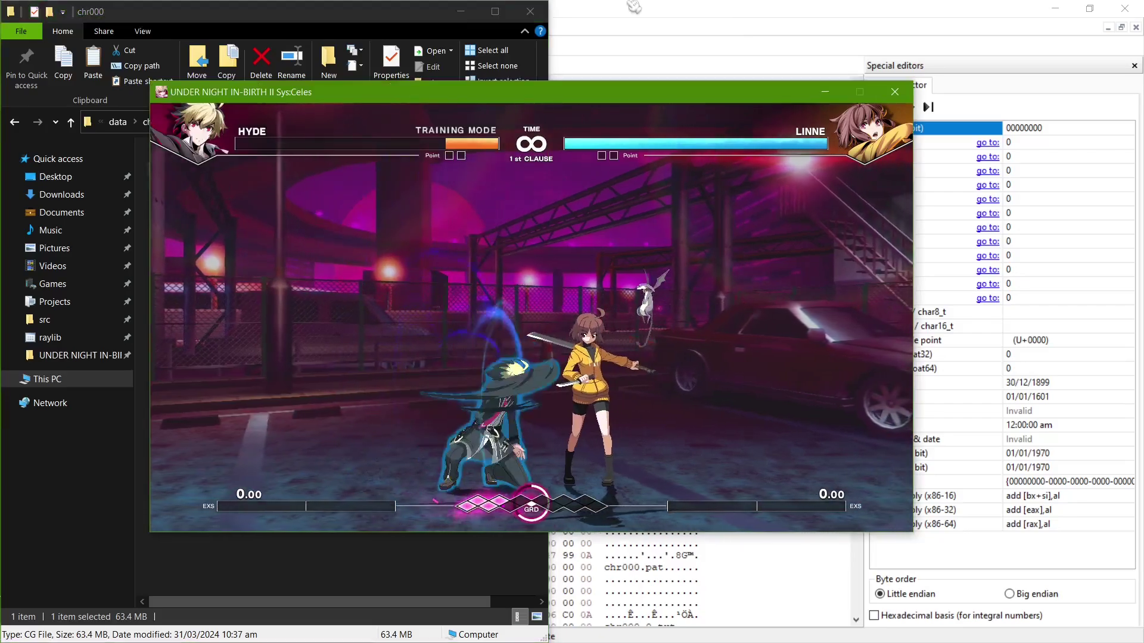
key("a")
key("b")
key("c")
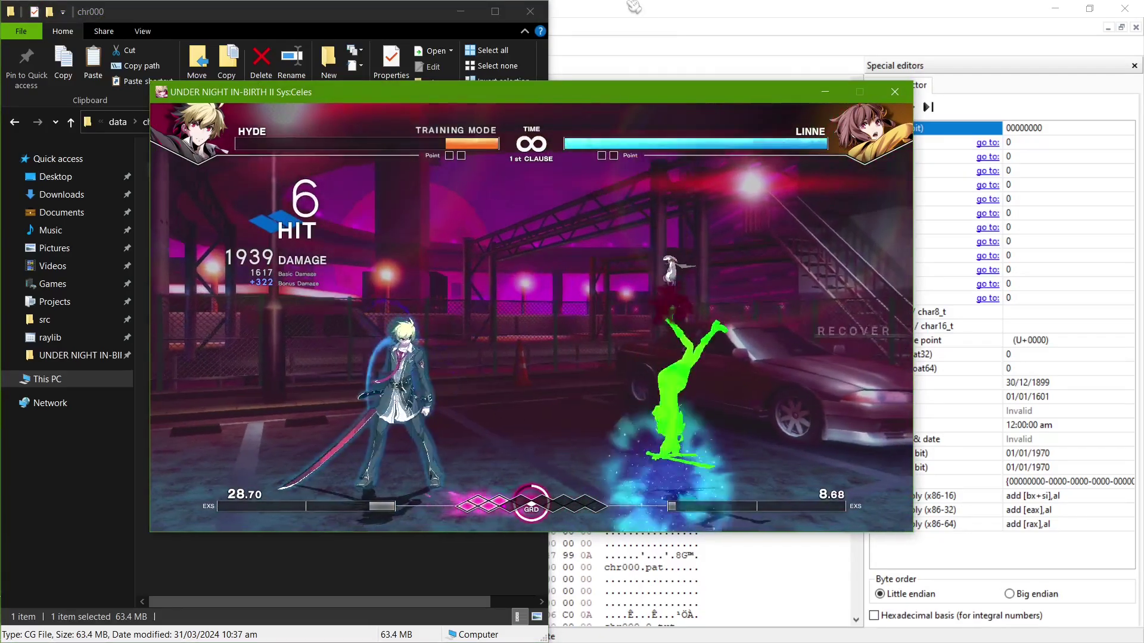
Land a second a-b-c-d combo that knocks Linne down, confirming Hyde's original look
key("a")
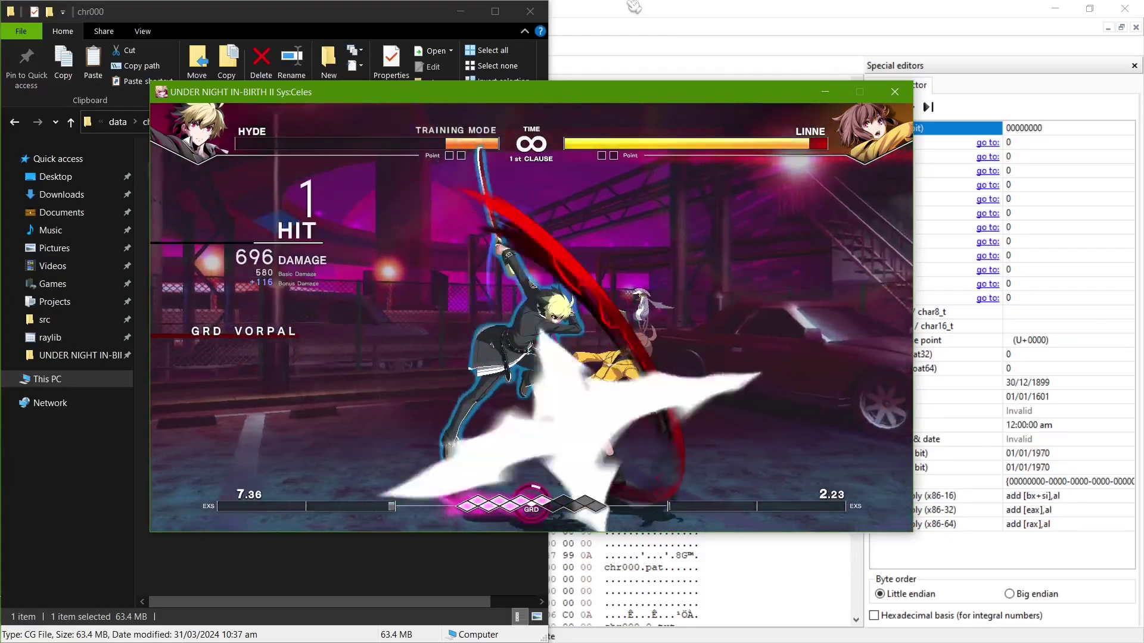
key("b")
key("c")
key("c")
key("d")
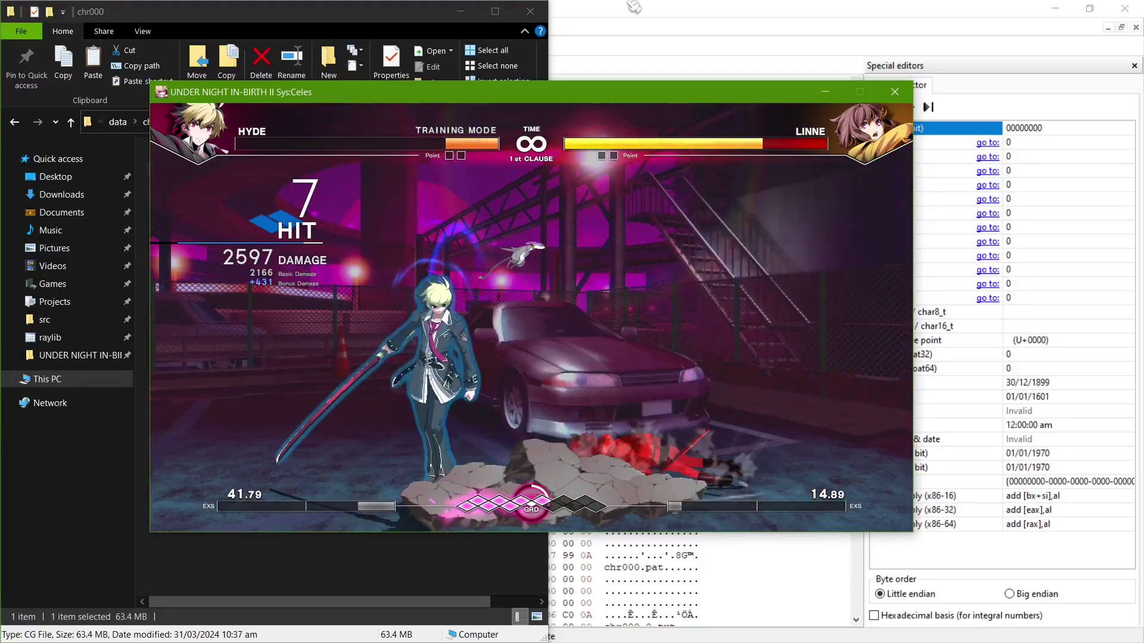
key("alt+Tab")
Change the HxD entry back to chr000.xx and delete the chr000 folder from data
left_click(648, 293)
type("xx.......")
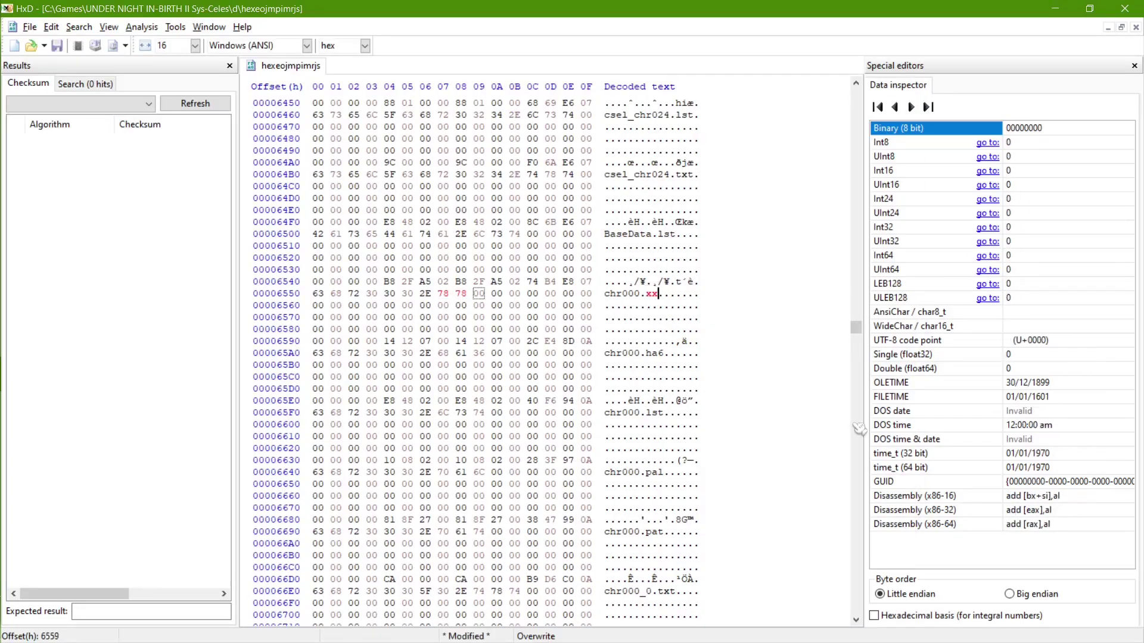
key("alt+Tab")
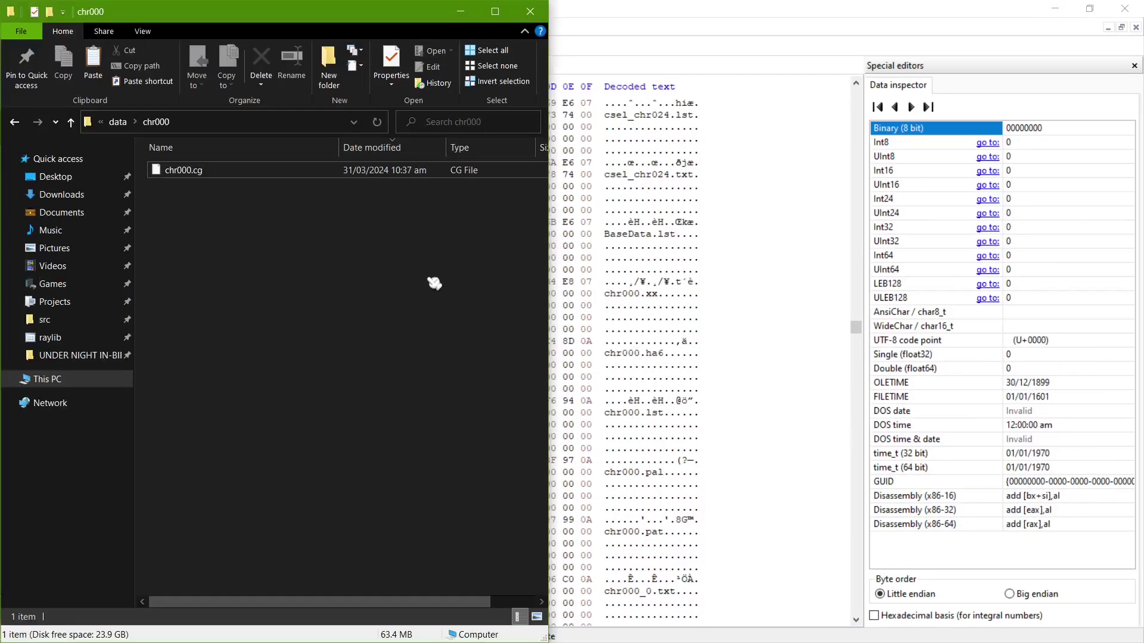
key("alt+Up")
key("Delete")
key("alt+Tab")
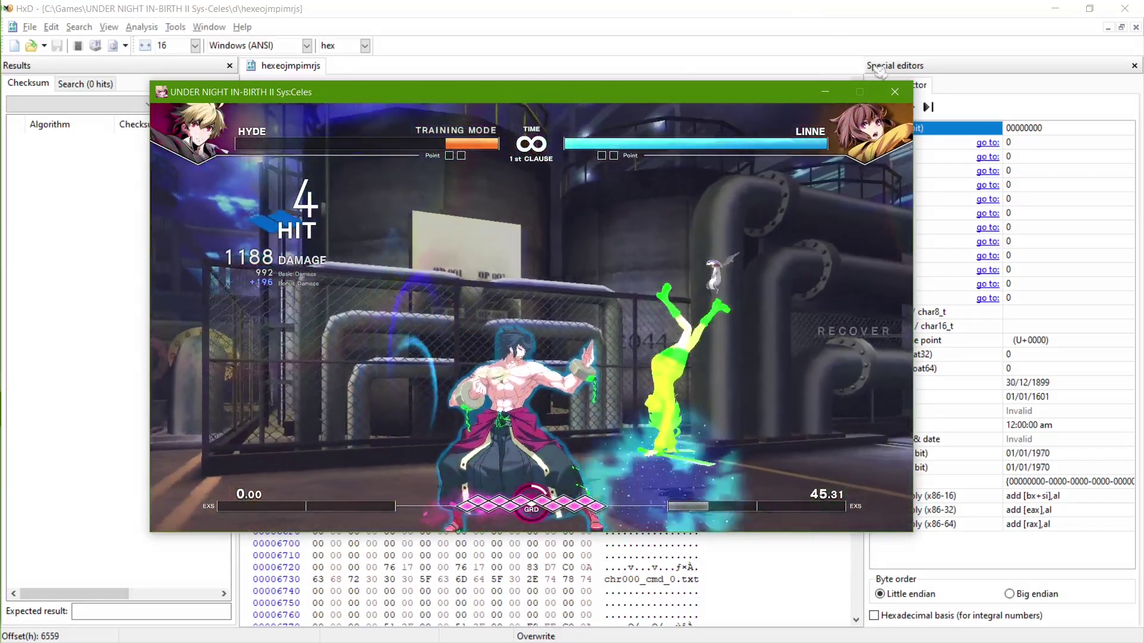
Close the game and put HxD's caret on the first x of the chr000.xx entry
left_click(895, 95)
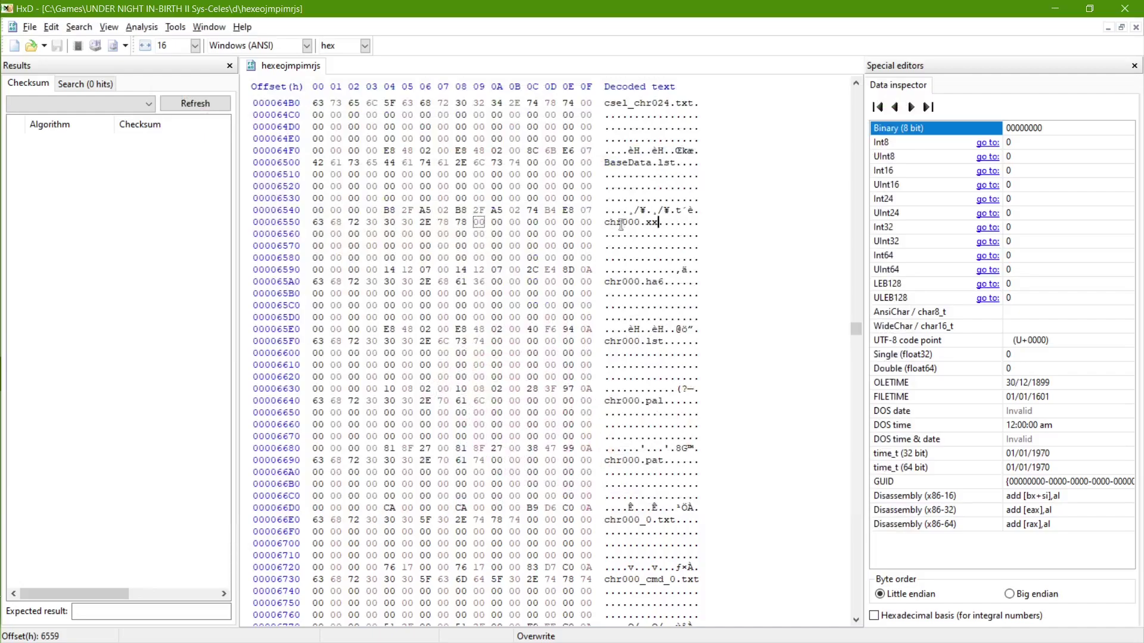
key("shift+Home")
scroll(643, 262, "up", 4)
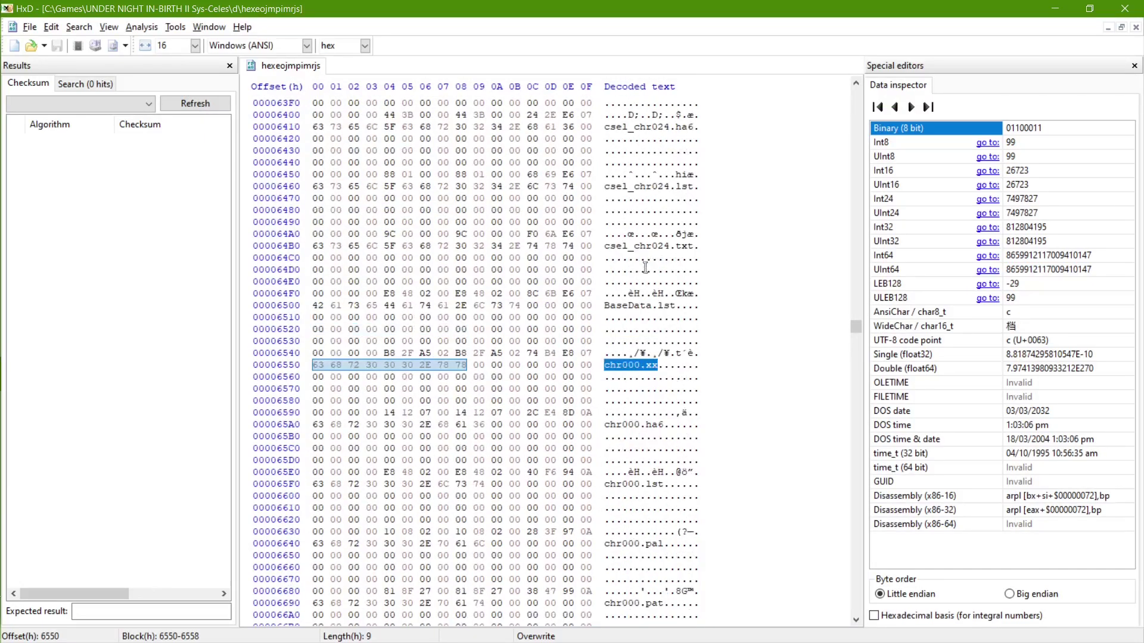
scroll(645, 267, "down", 3)
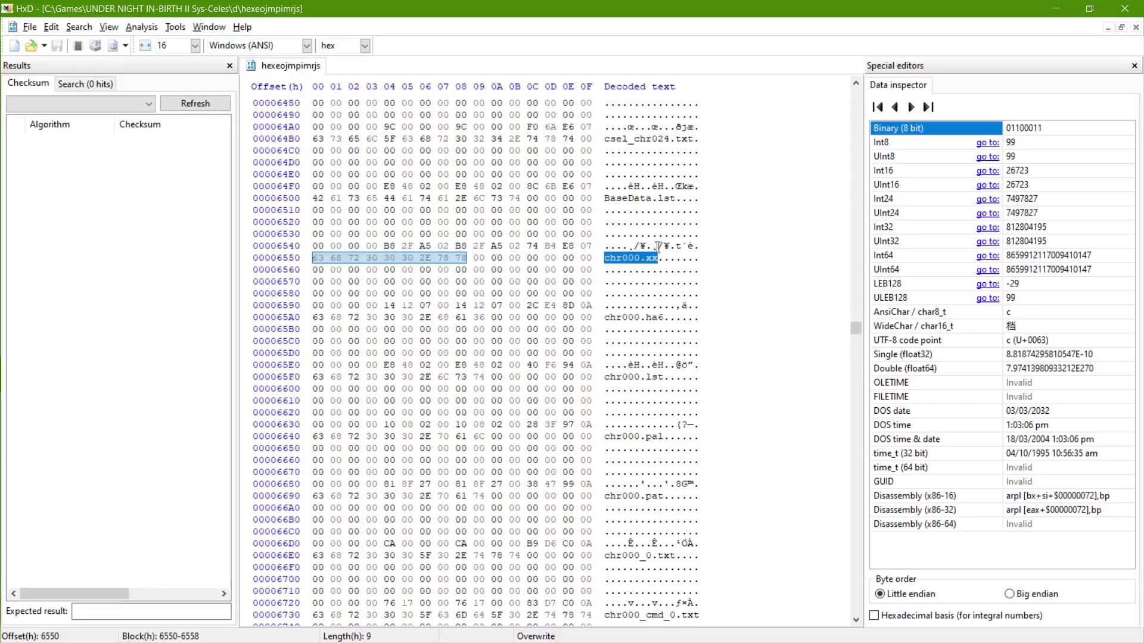
scroll(658, 246, "down", 2)
left_click(657, 173)
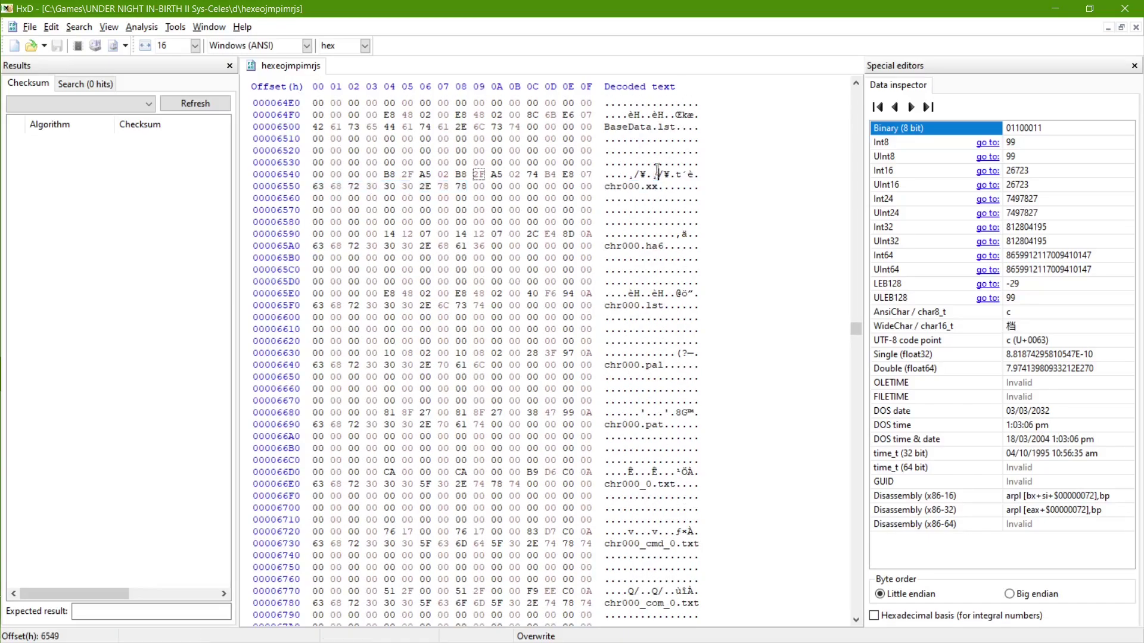
scroll(645, 212, "down", 1)
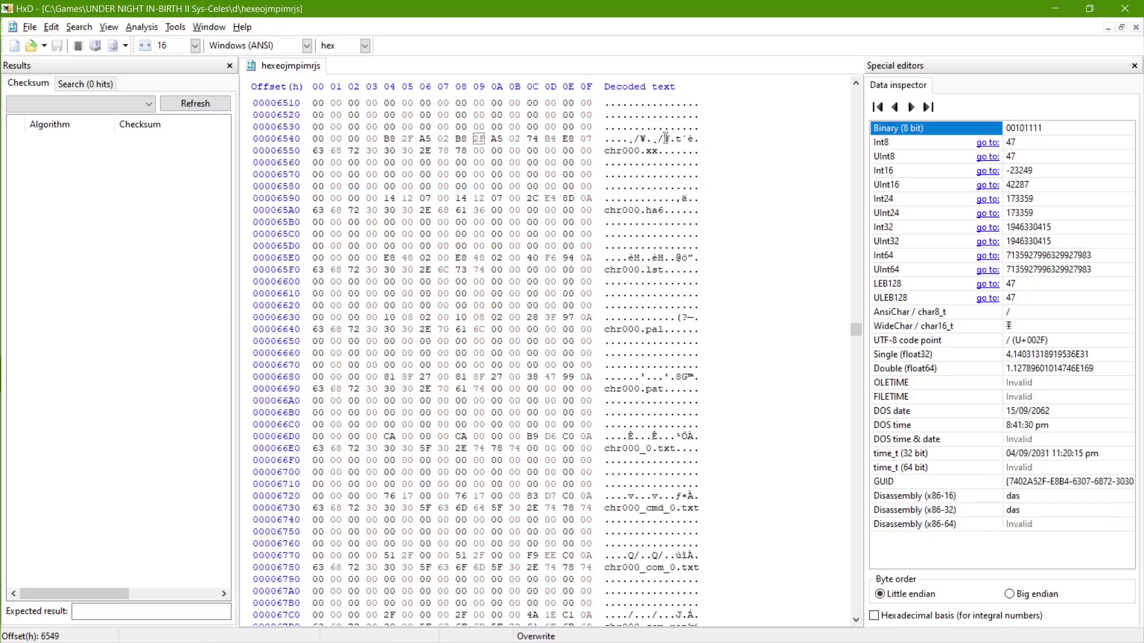
left_click(648, 151)
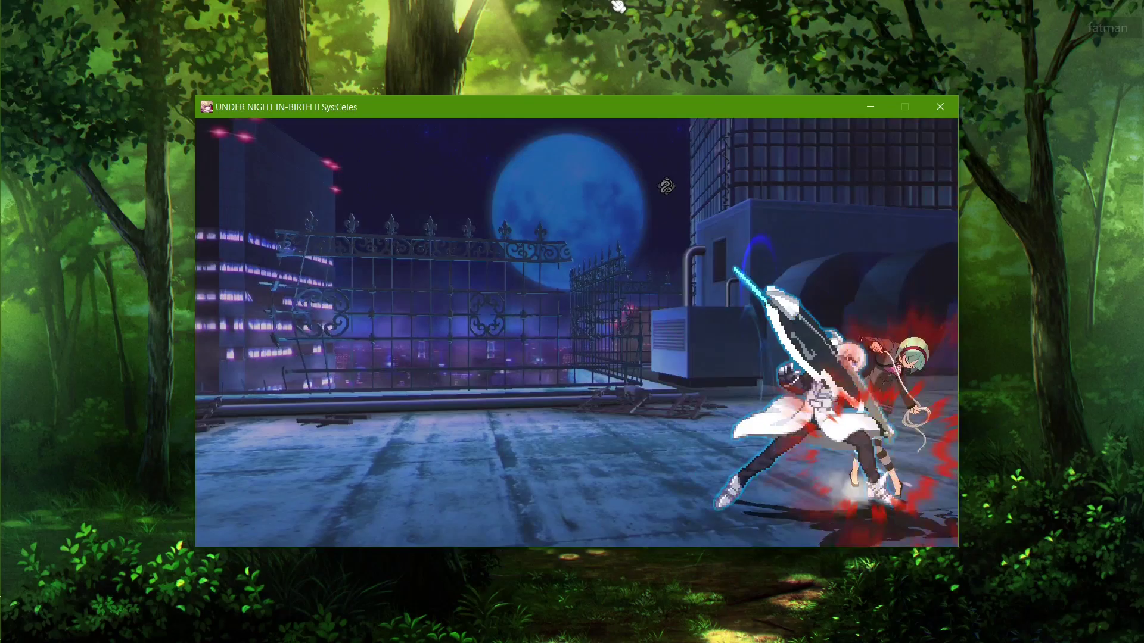
Lower the system volume with the media key during the training match
key("XF86AudioLowerVolume")
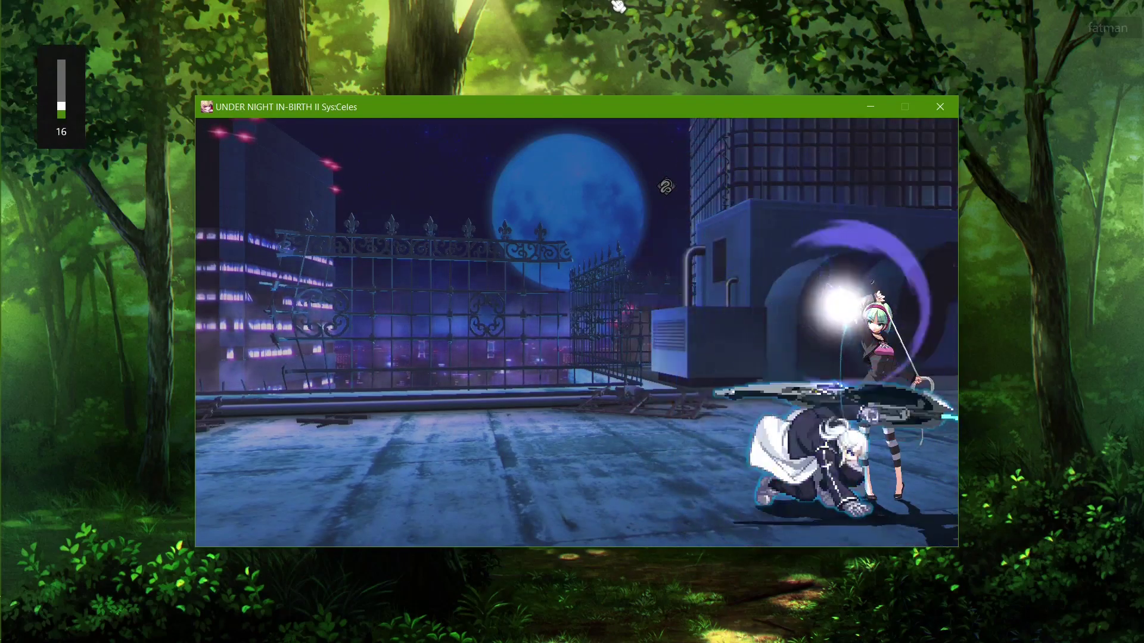